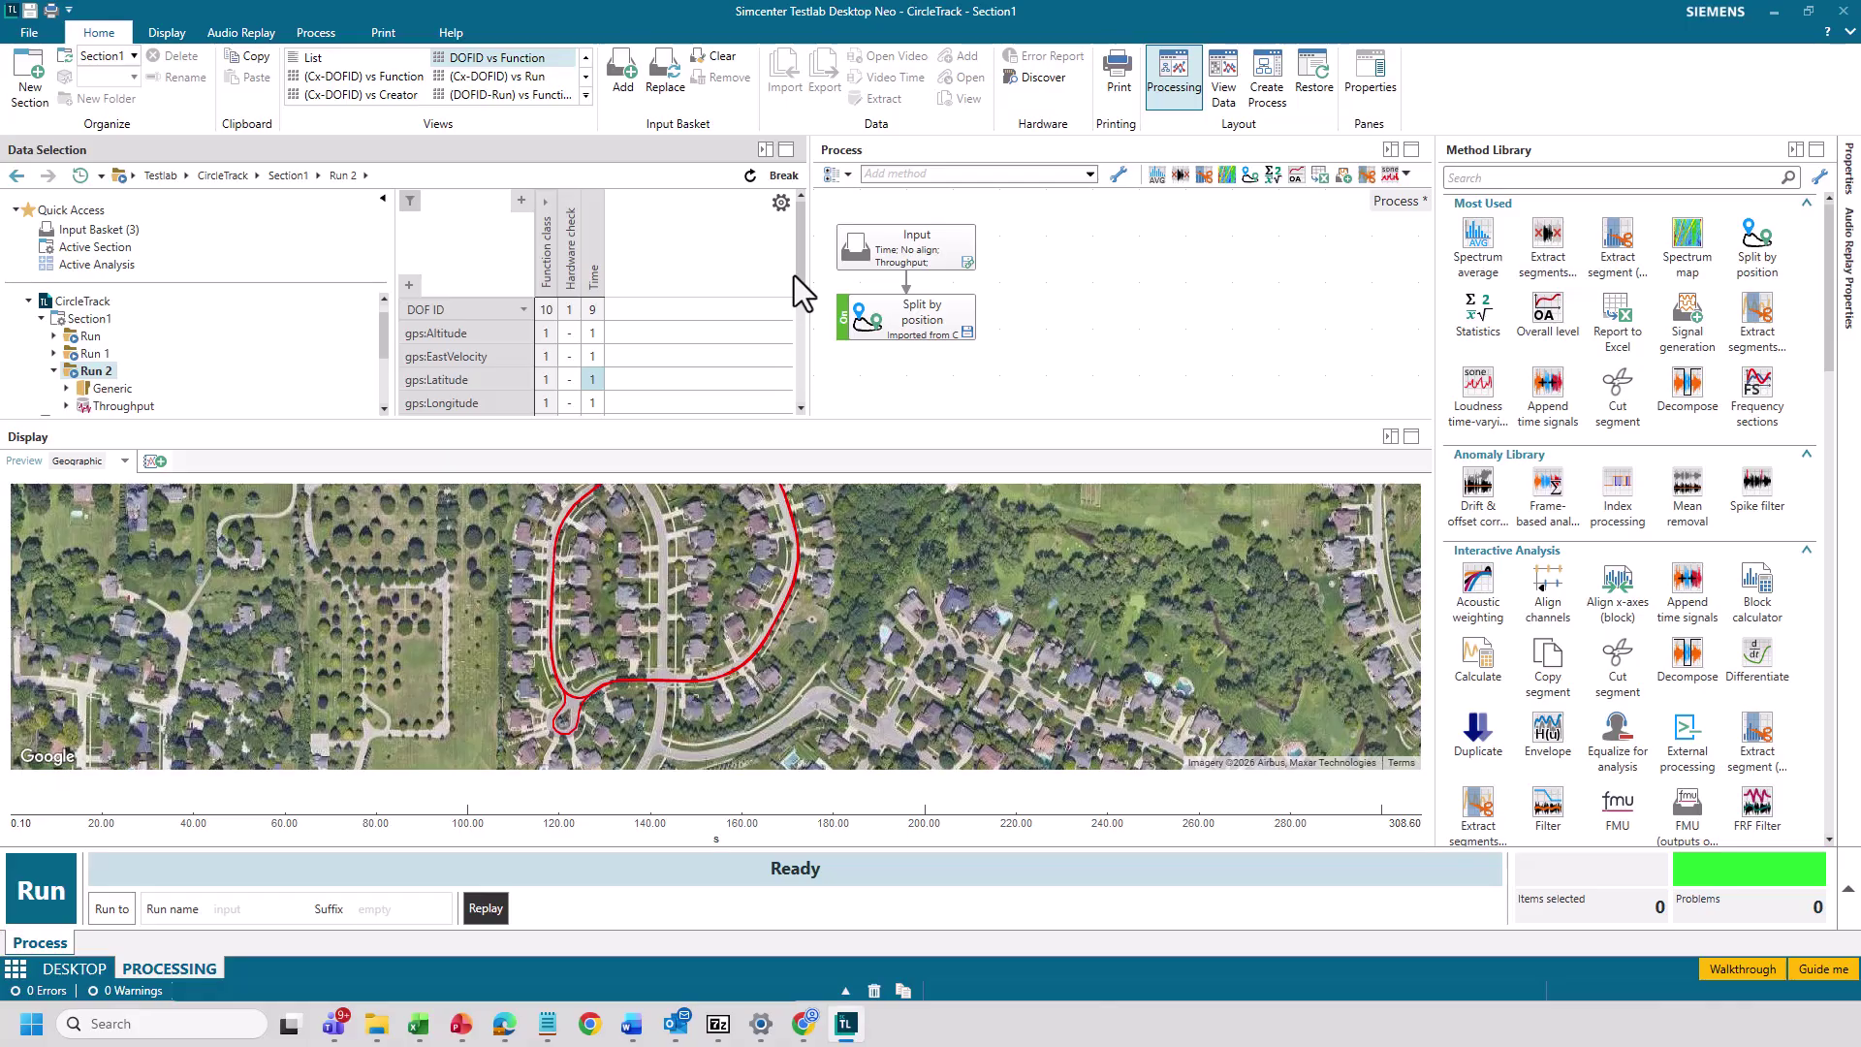
- Display the gps:Latitude time channel of Run 2 on the geographic map and show the whole track loop
mouse_move(801, 287)
mouse_down()
mouse_move(797, 346)
mouse_move(803, 310)
mouse_up()
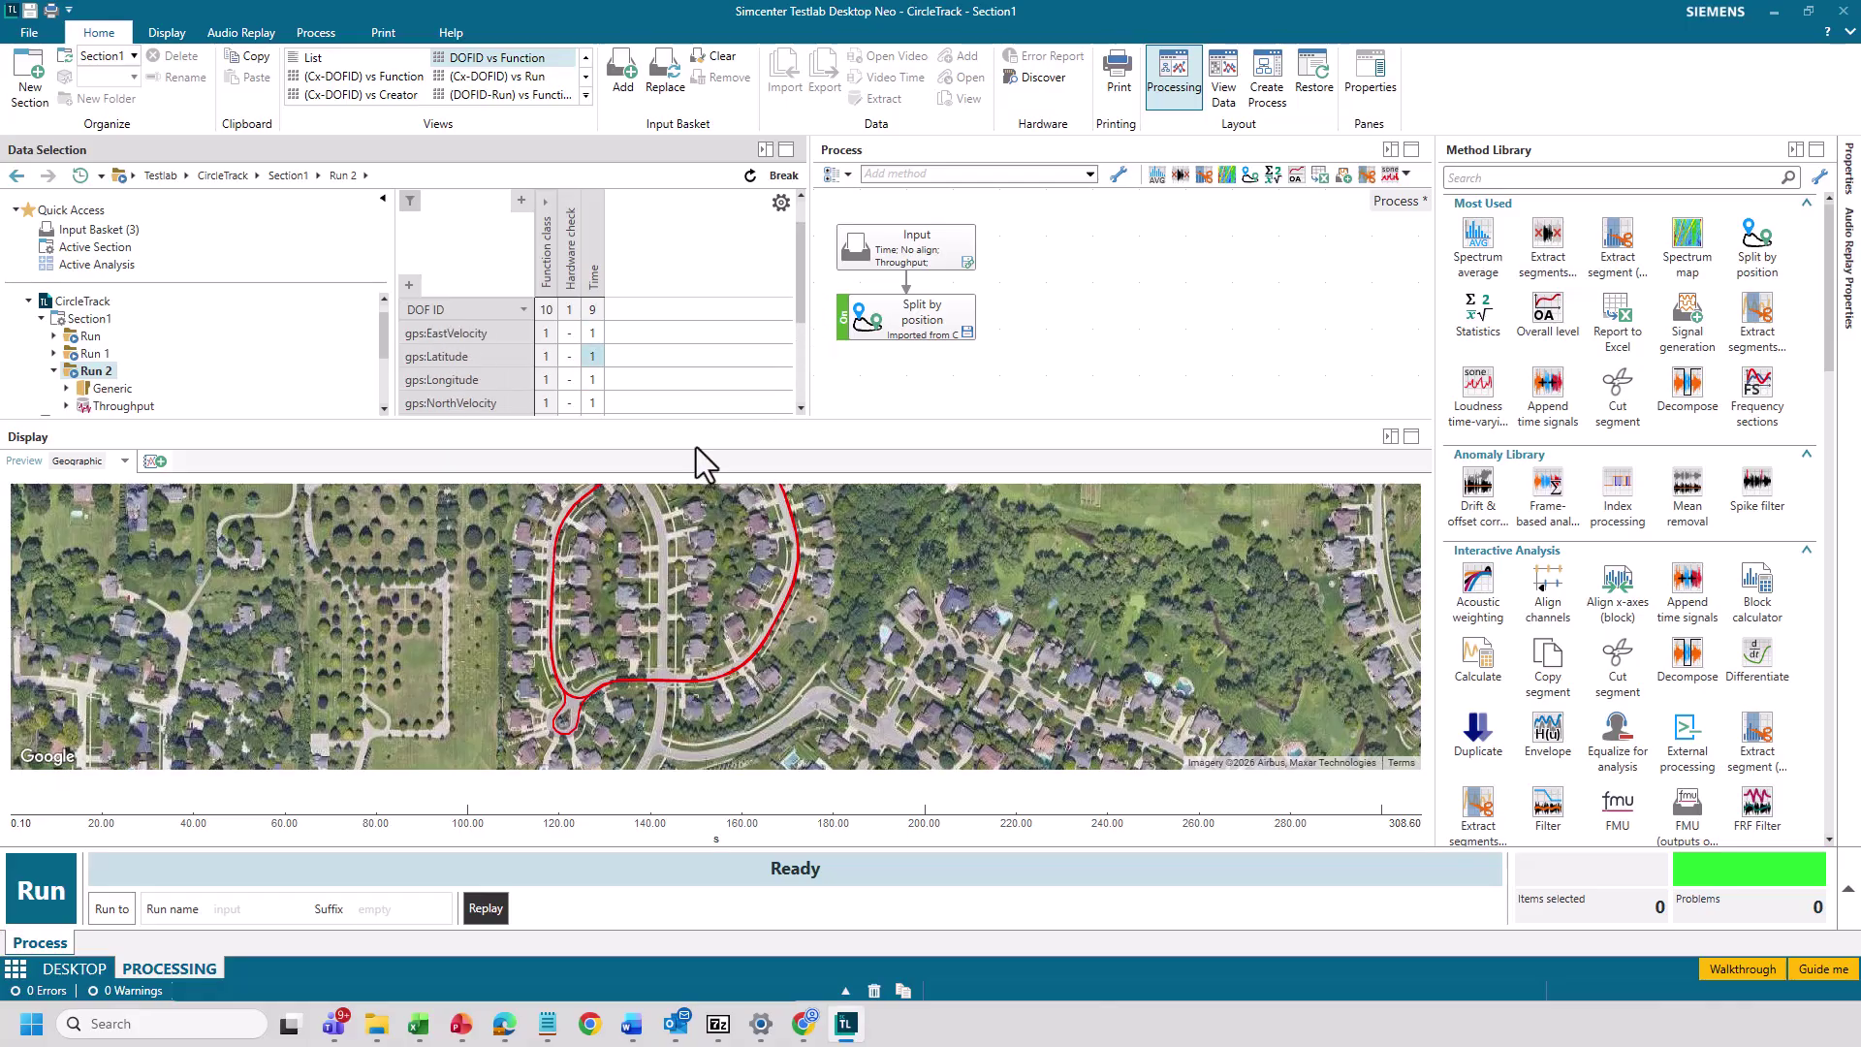
click(596, 357)
scroll(729, 511, down, 1)
scroll(729, 512, up, 1)
drag(729, 512, 729, 579)
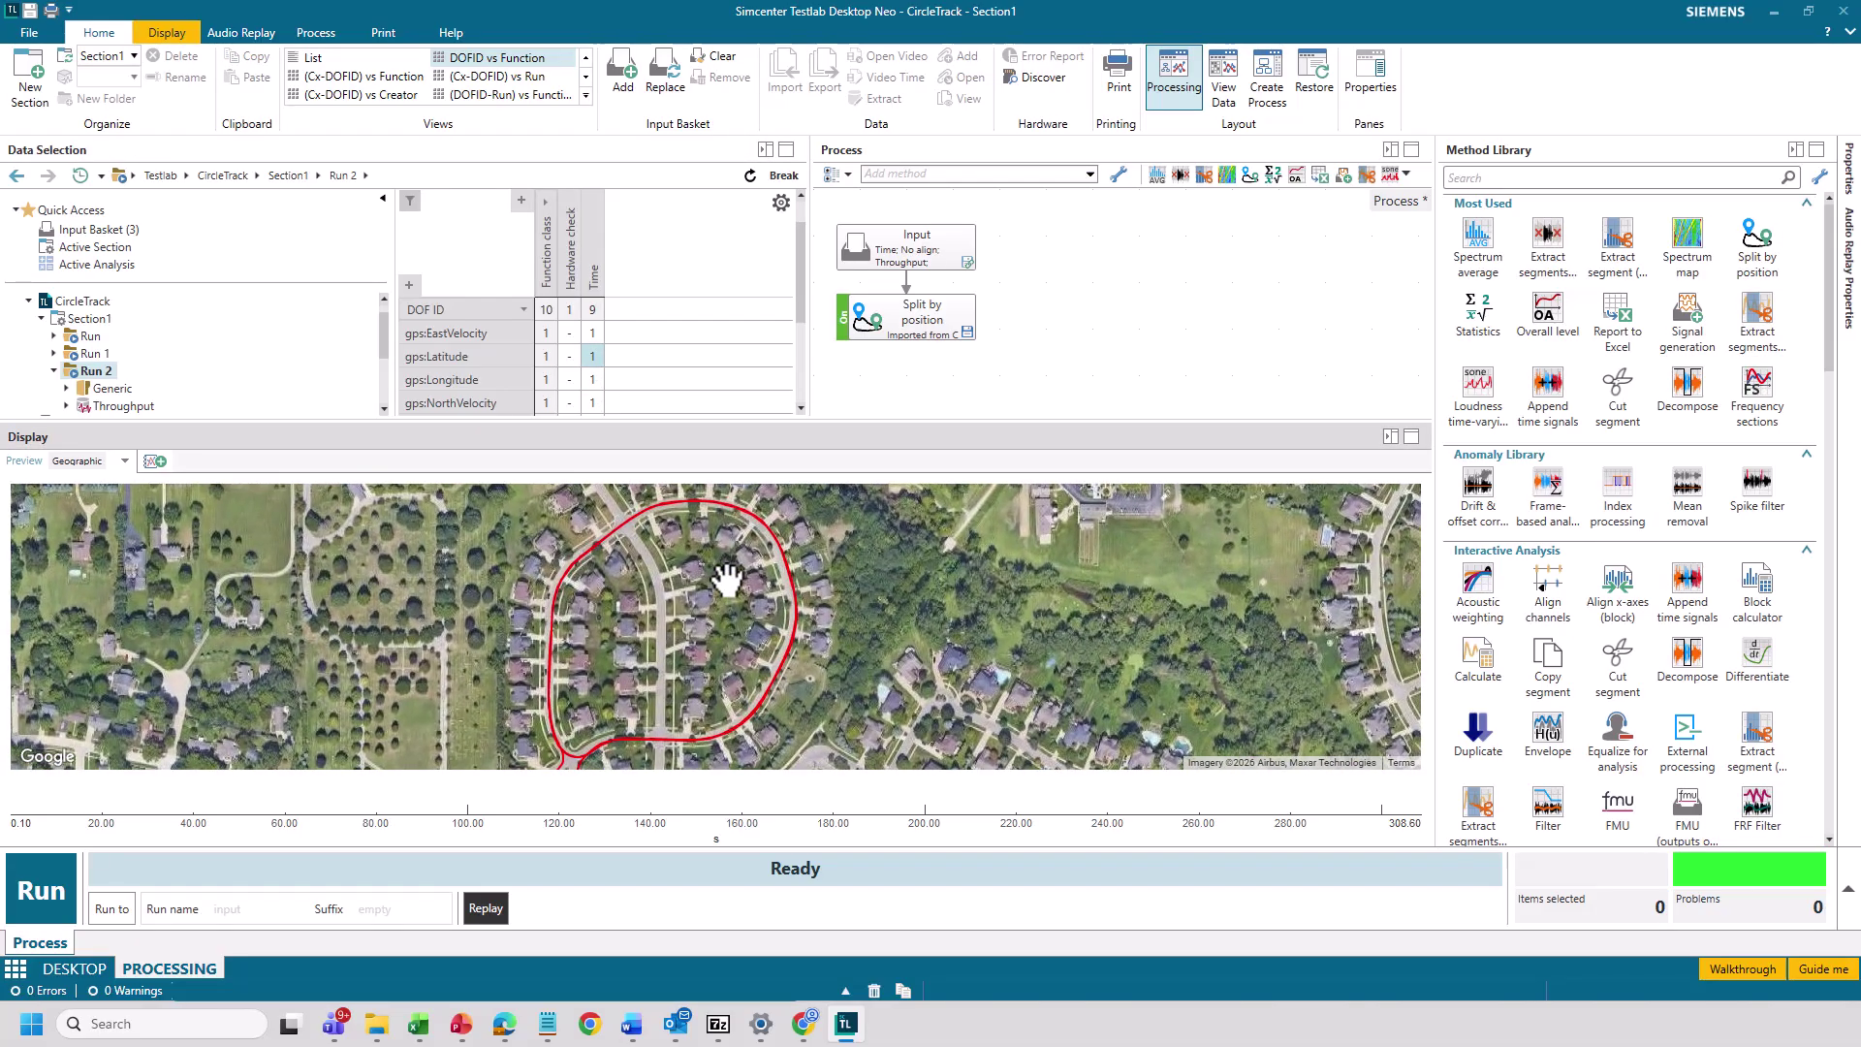
- Switch the geographic display's background to Map and back to Satellite
right_click(1021, 623)
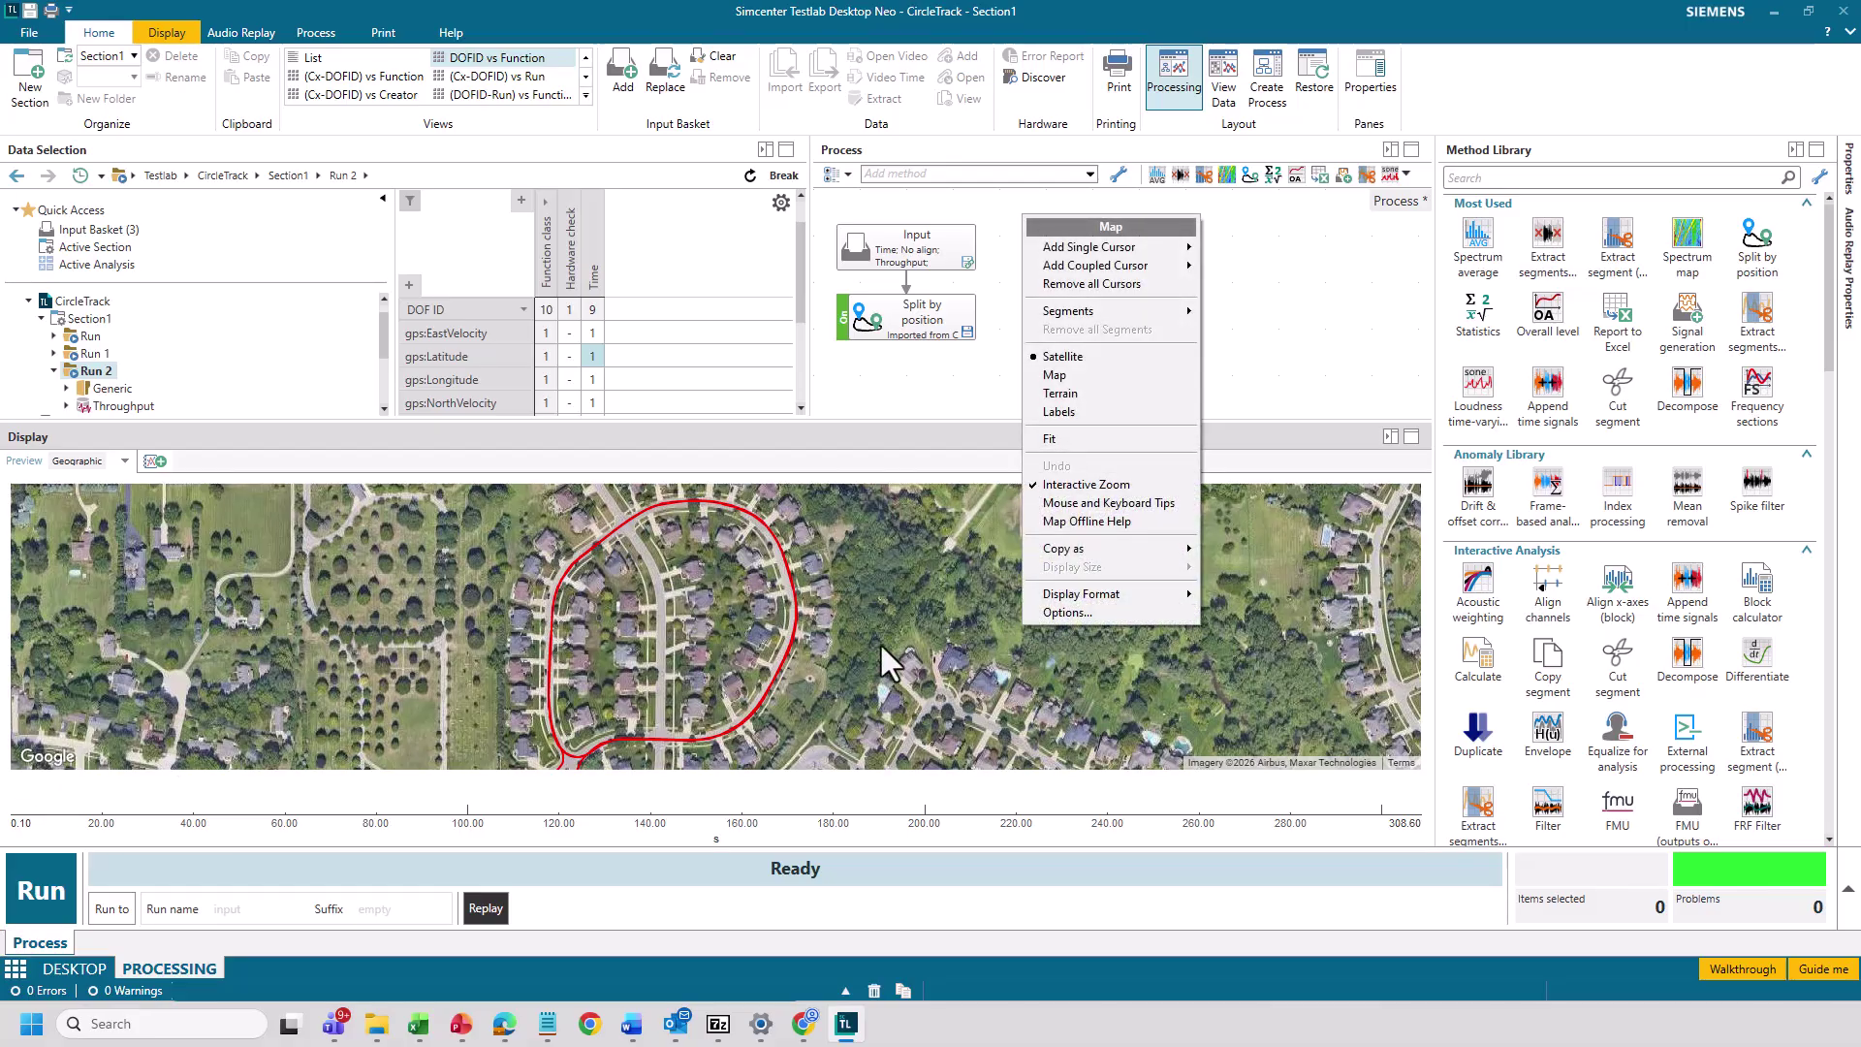
click(1085, 374)
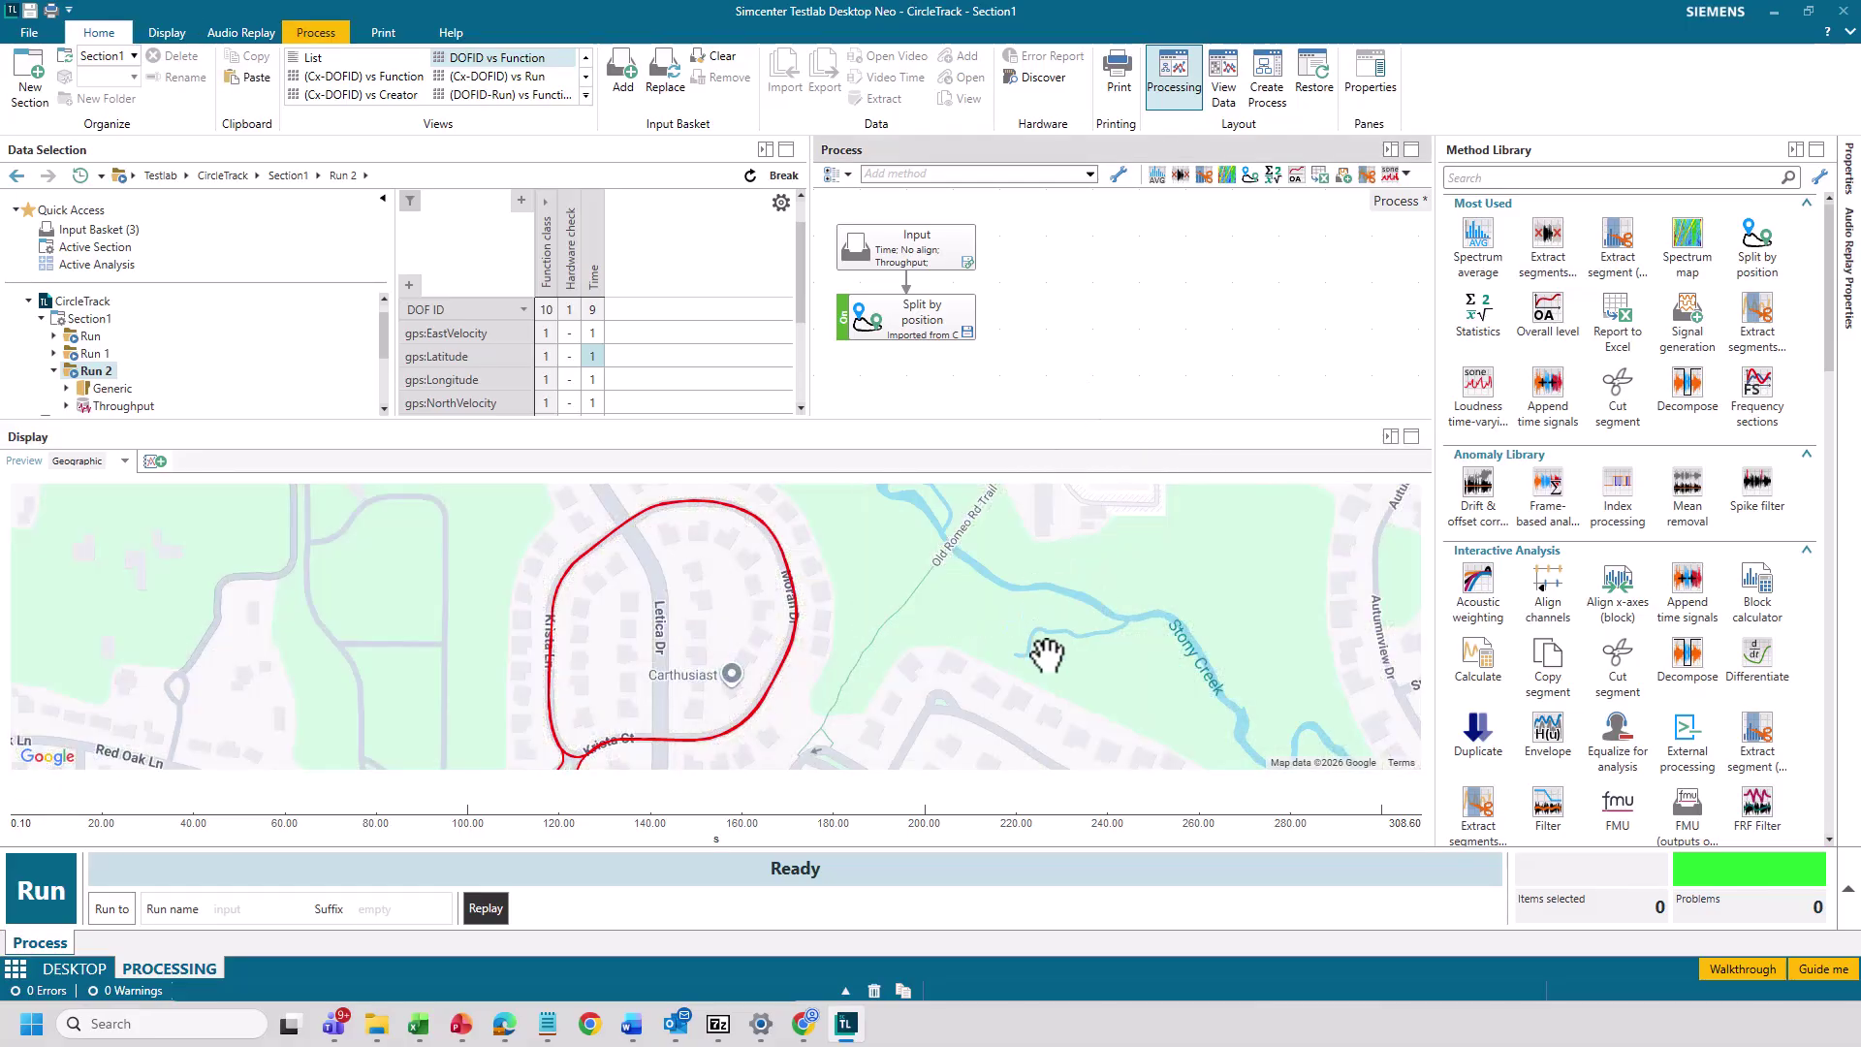
right_click(1047, 655)
click(1097, 380)
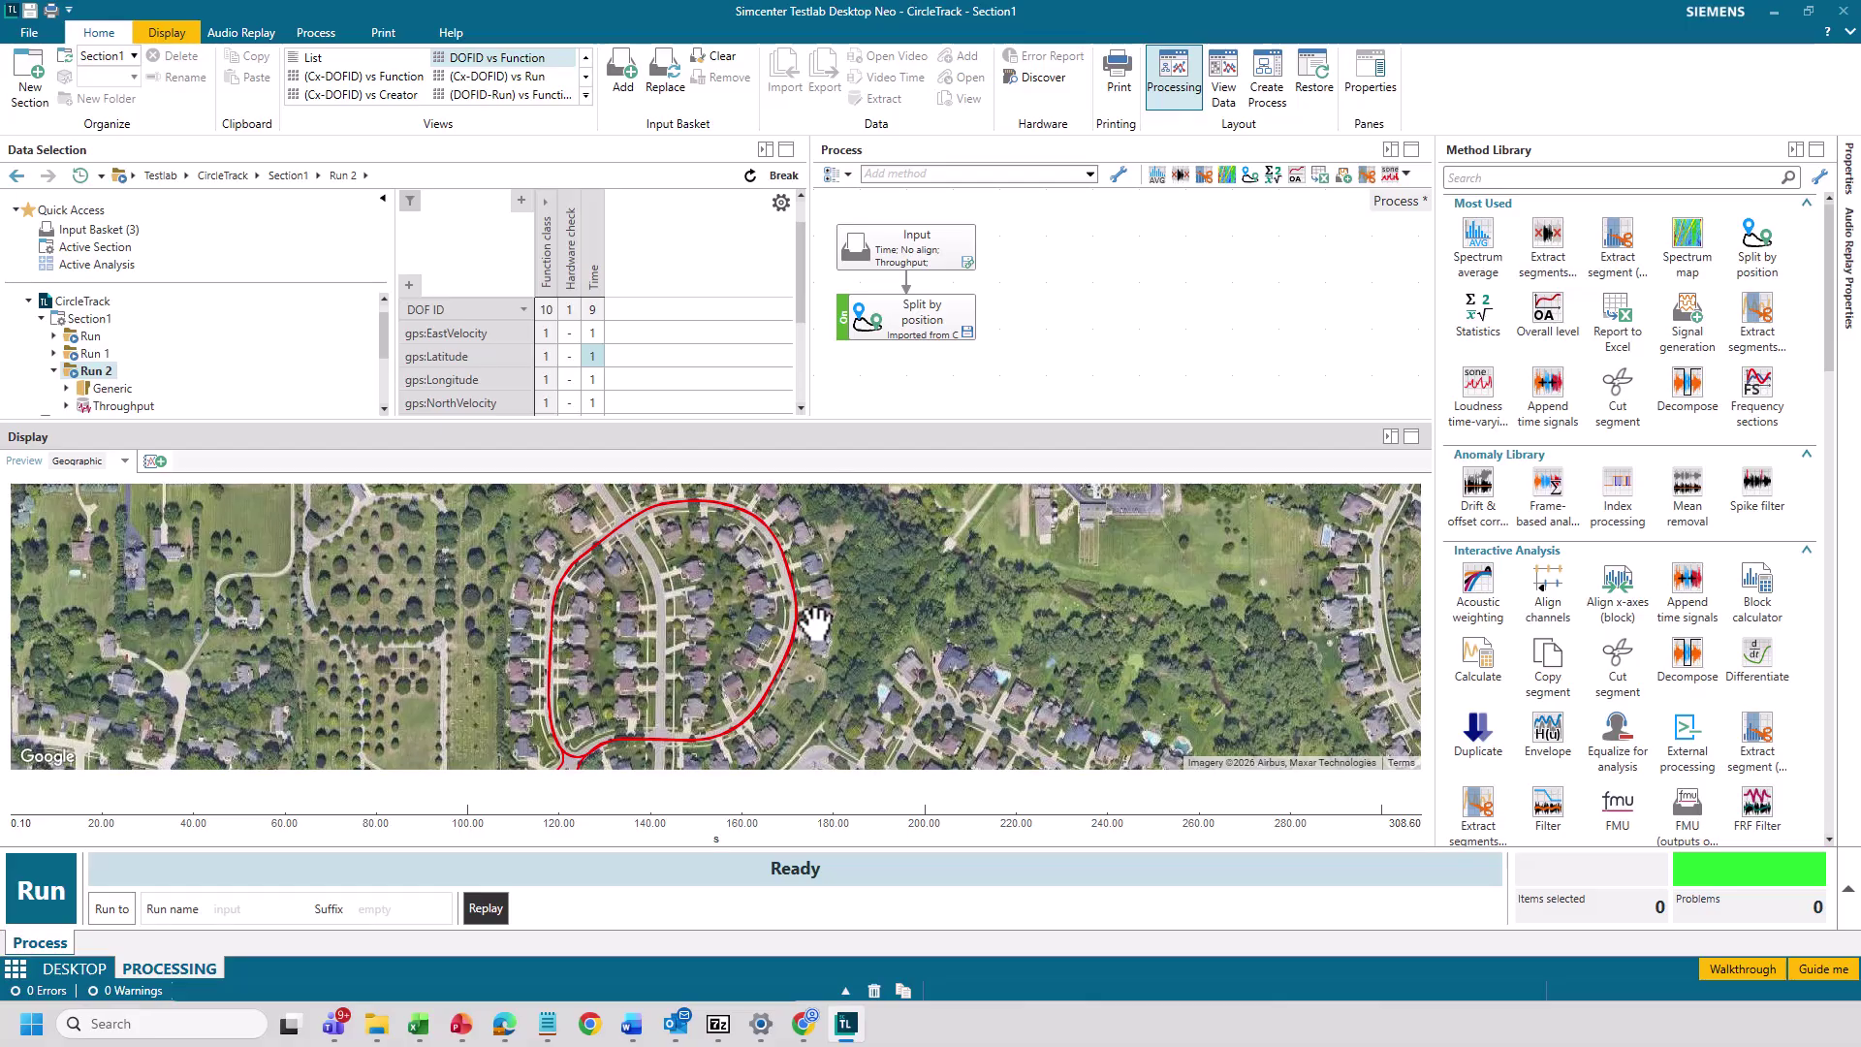
- Add the gps:Speed and Microphone time channels of Run 2 to the display beside the map
click(835, 337)
drag(802, 302, 797, 370)
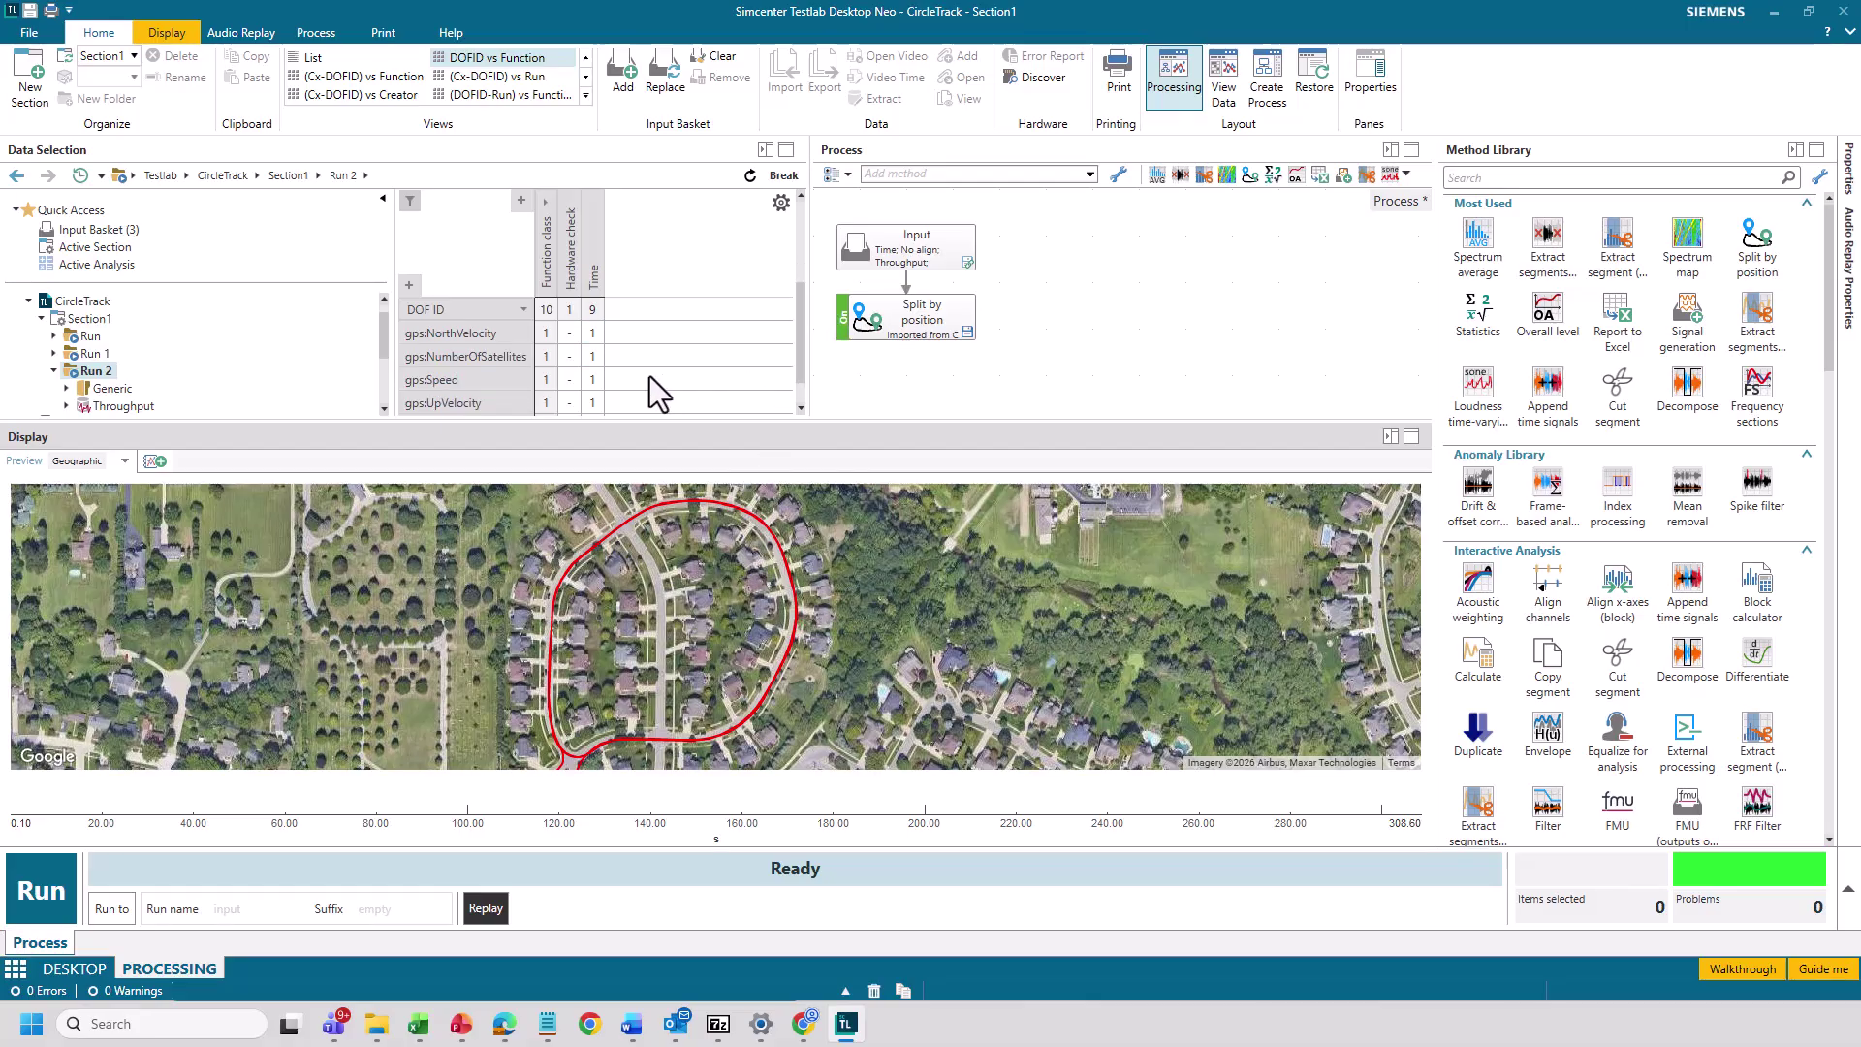
click(593, 380)
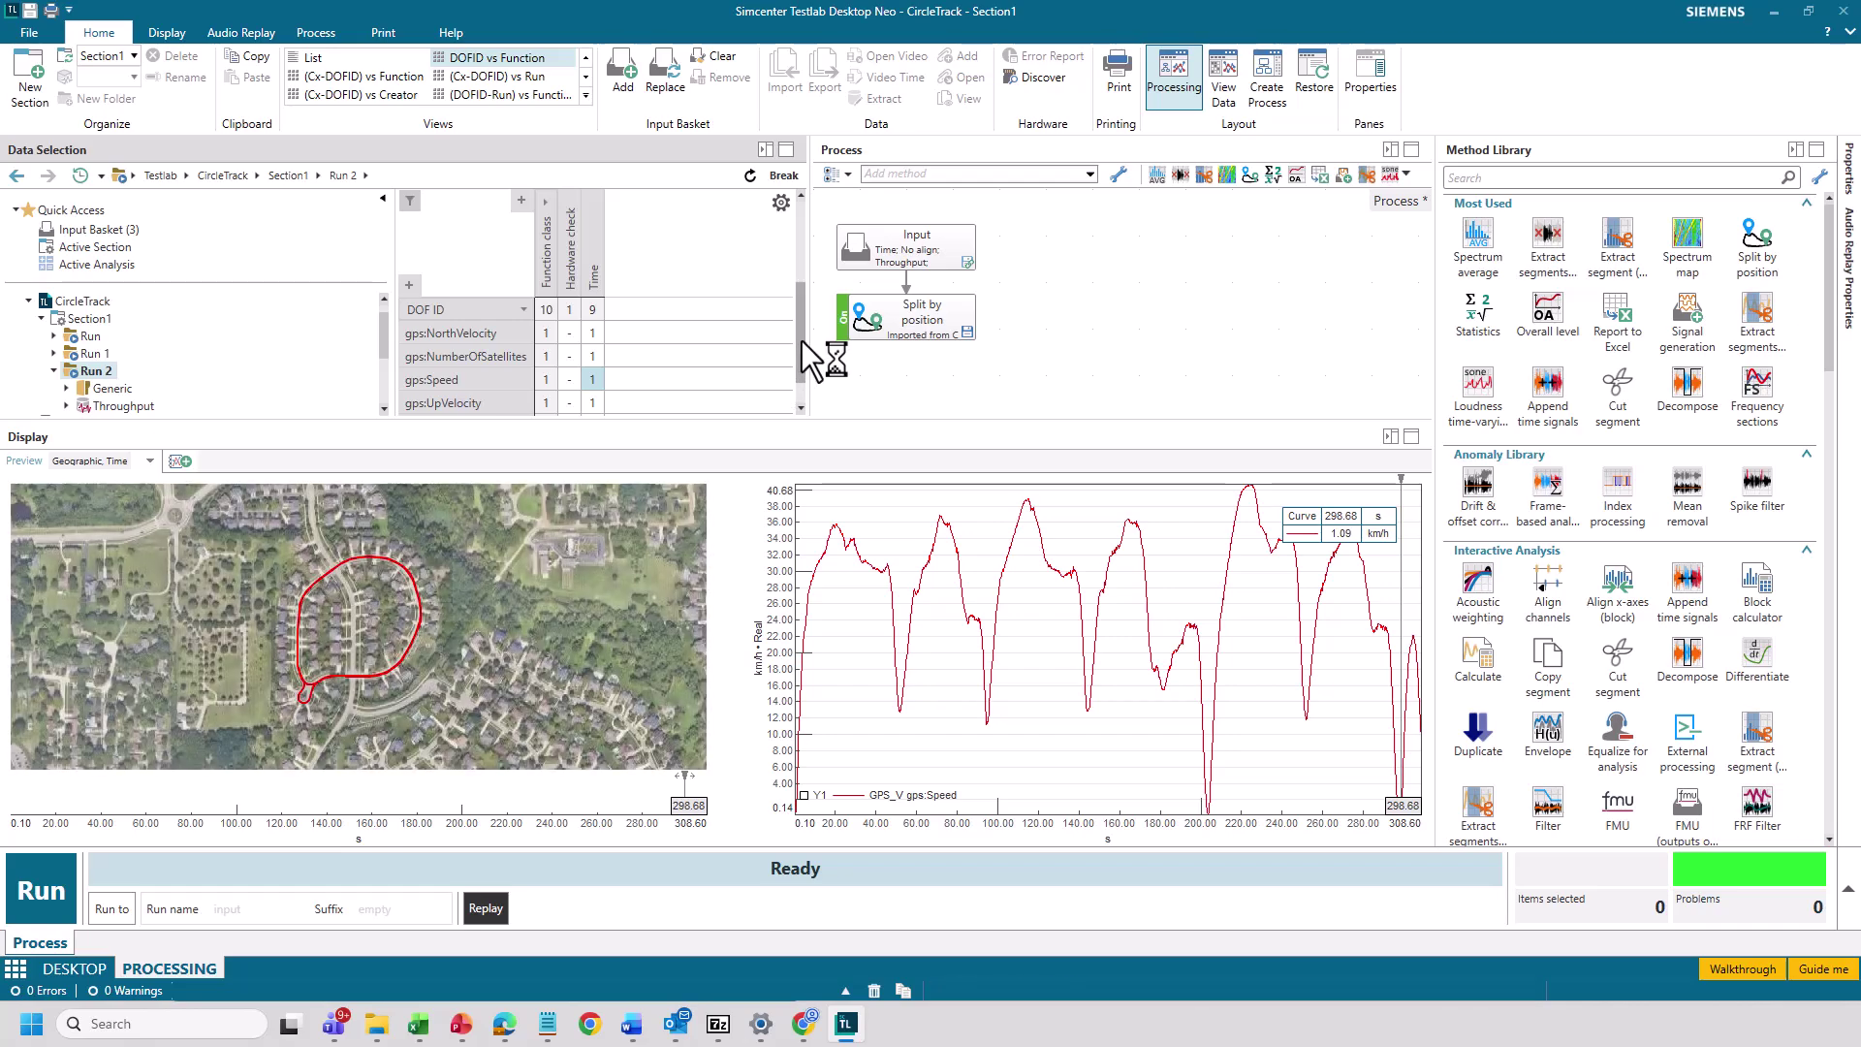
drag(801, 340, 800, 398)
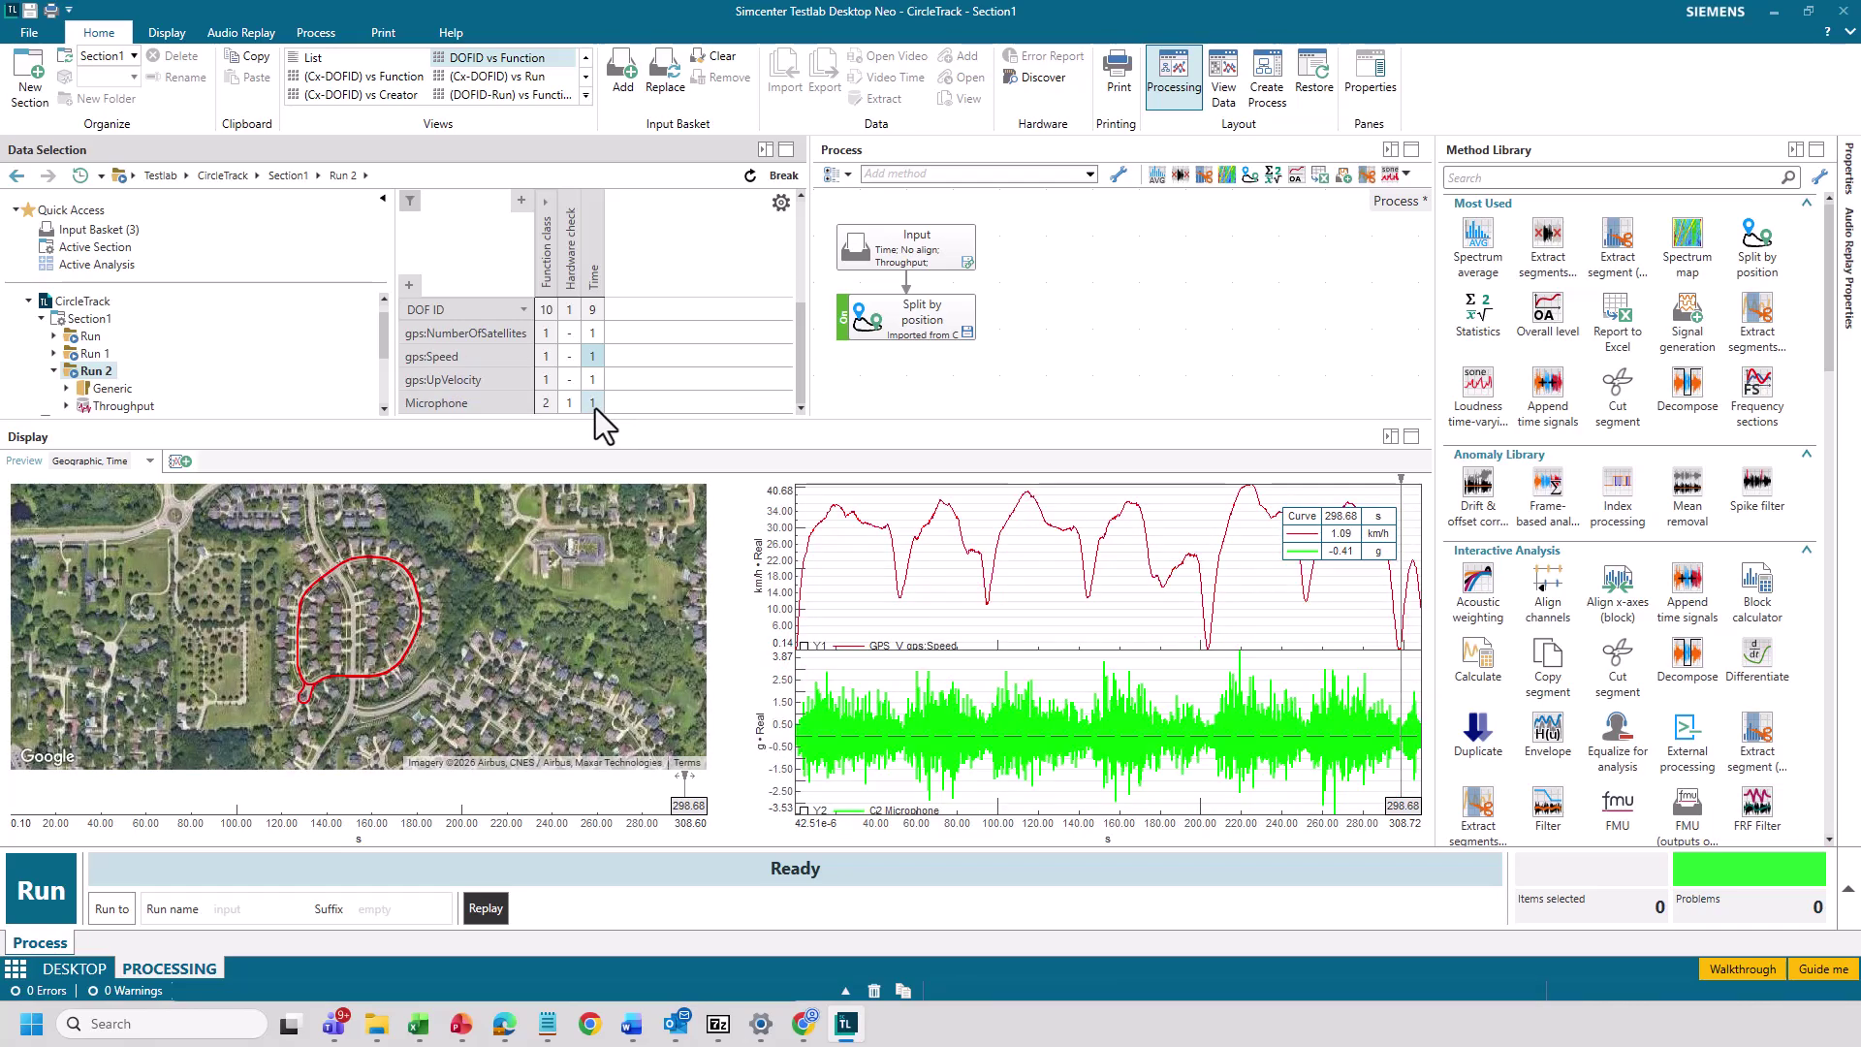
- Replace the existing cursor with a single coupled cursor on s (Throughput) in the time plot
click(1335, 536)
right_click(1028, 614)
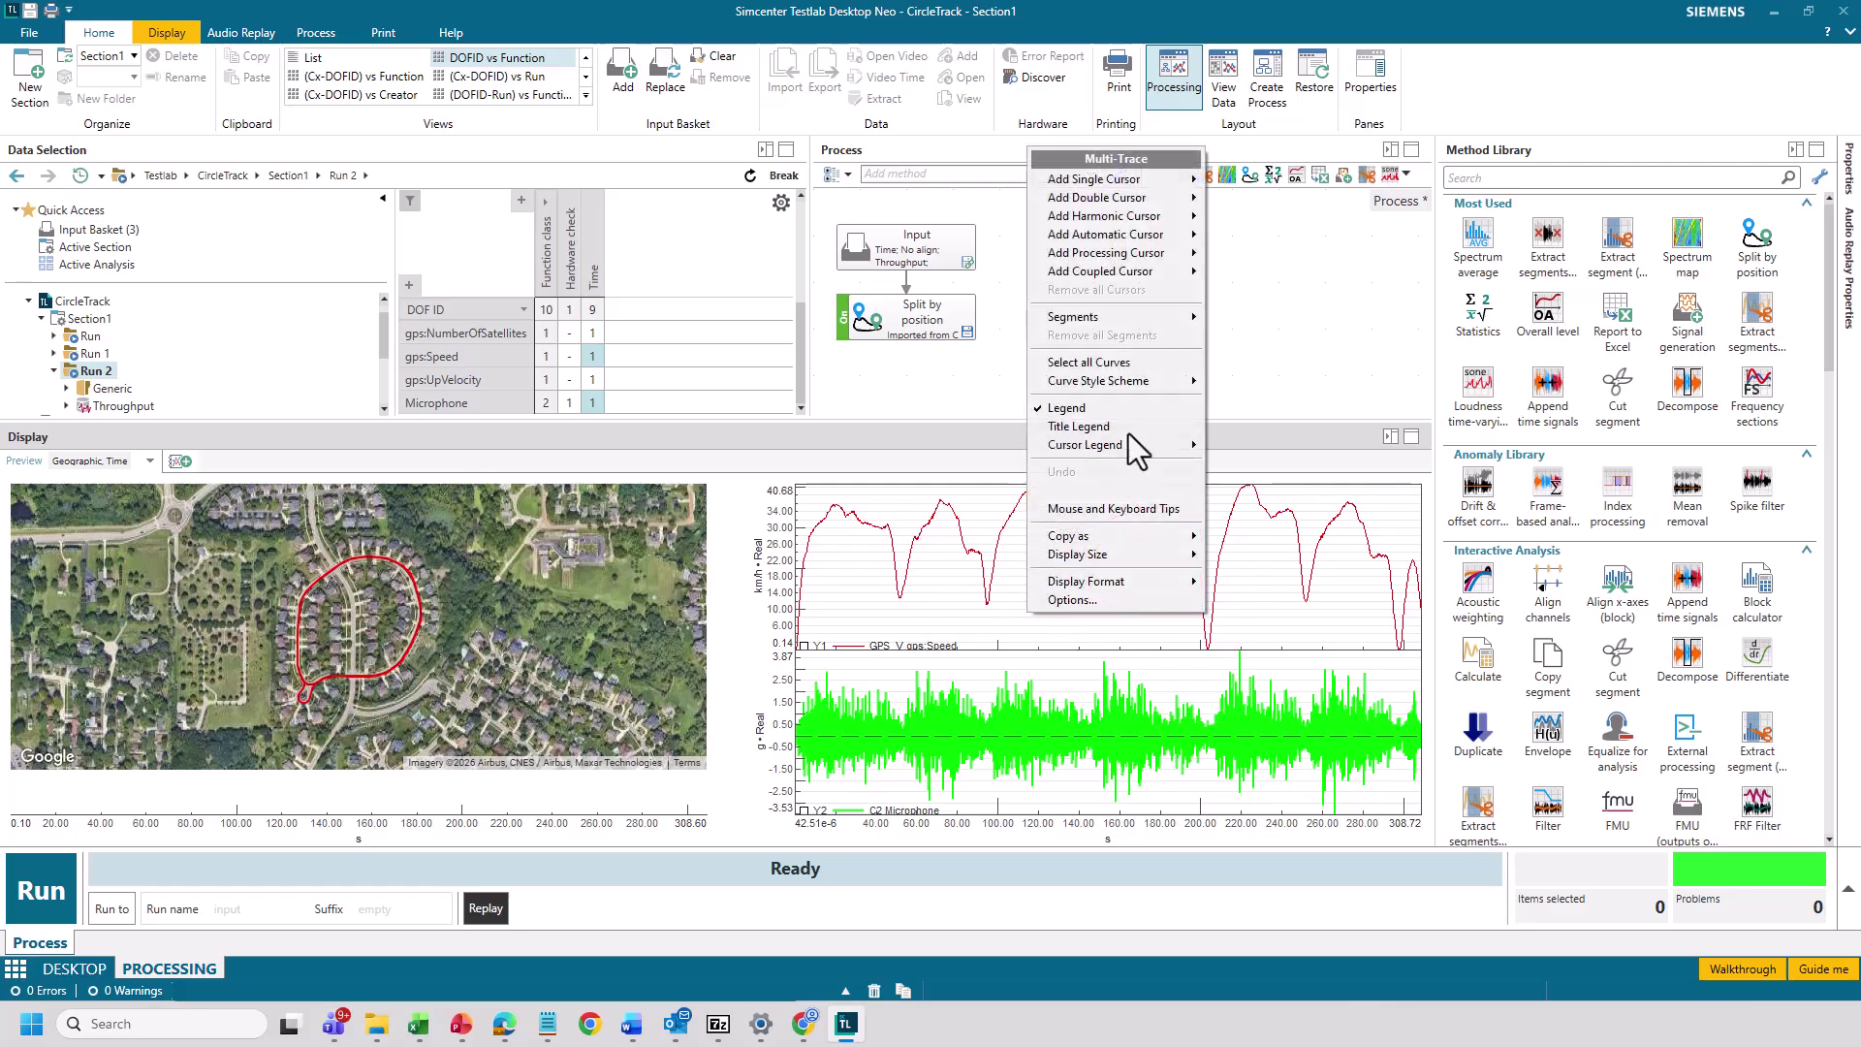
mouse_move(1110, 276)
mouse_move(1249, 238)
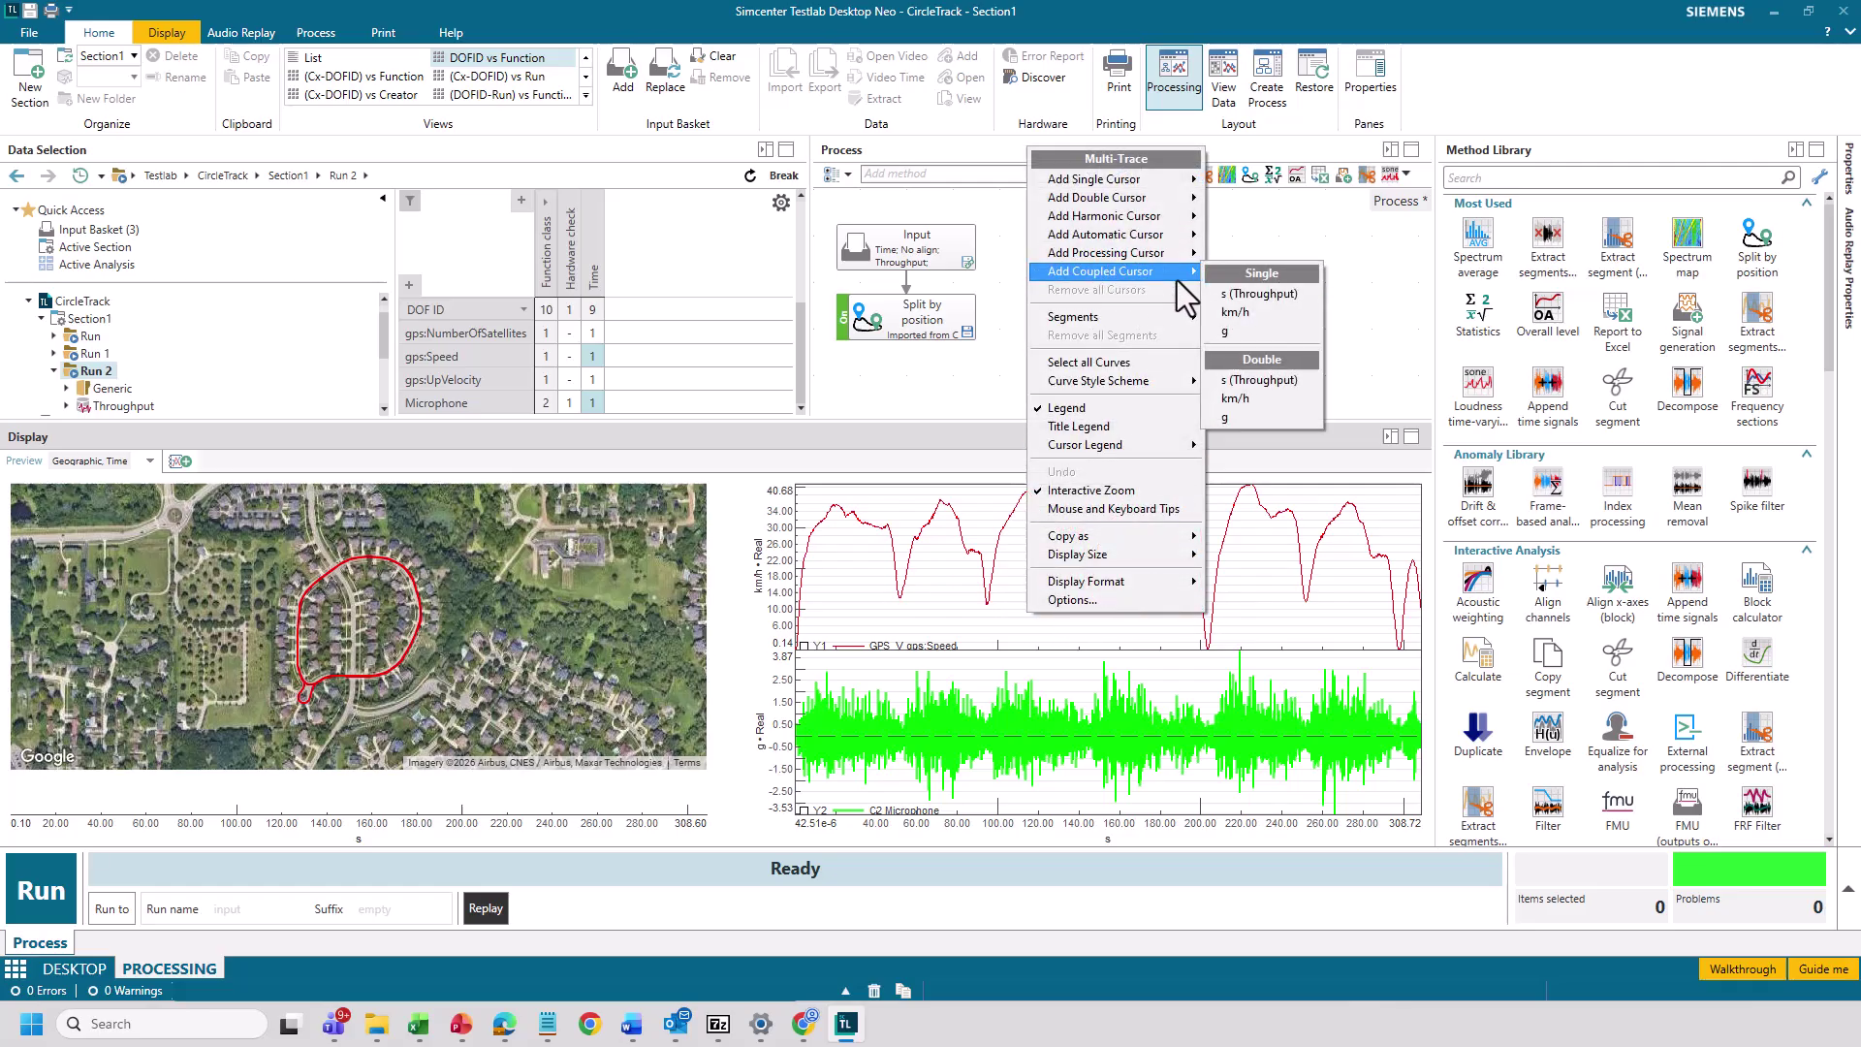
click(1255, 281)
- Move the coupled cursor along the time traces to about 45 s, 204 s and 301 s to trace the positions on the map
mouse_move(1054, 615)
mouse_down()
mouse_move(845, 615)
mouse_move(886, 614)
mouse_up()
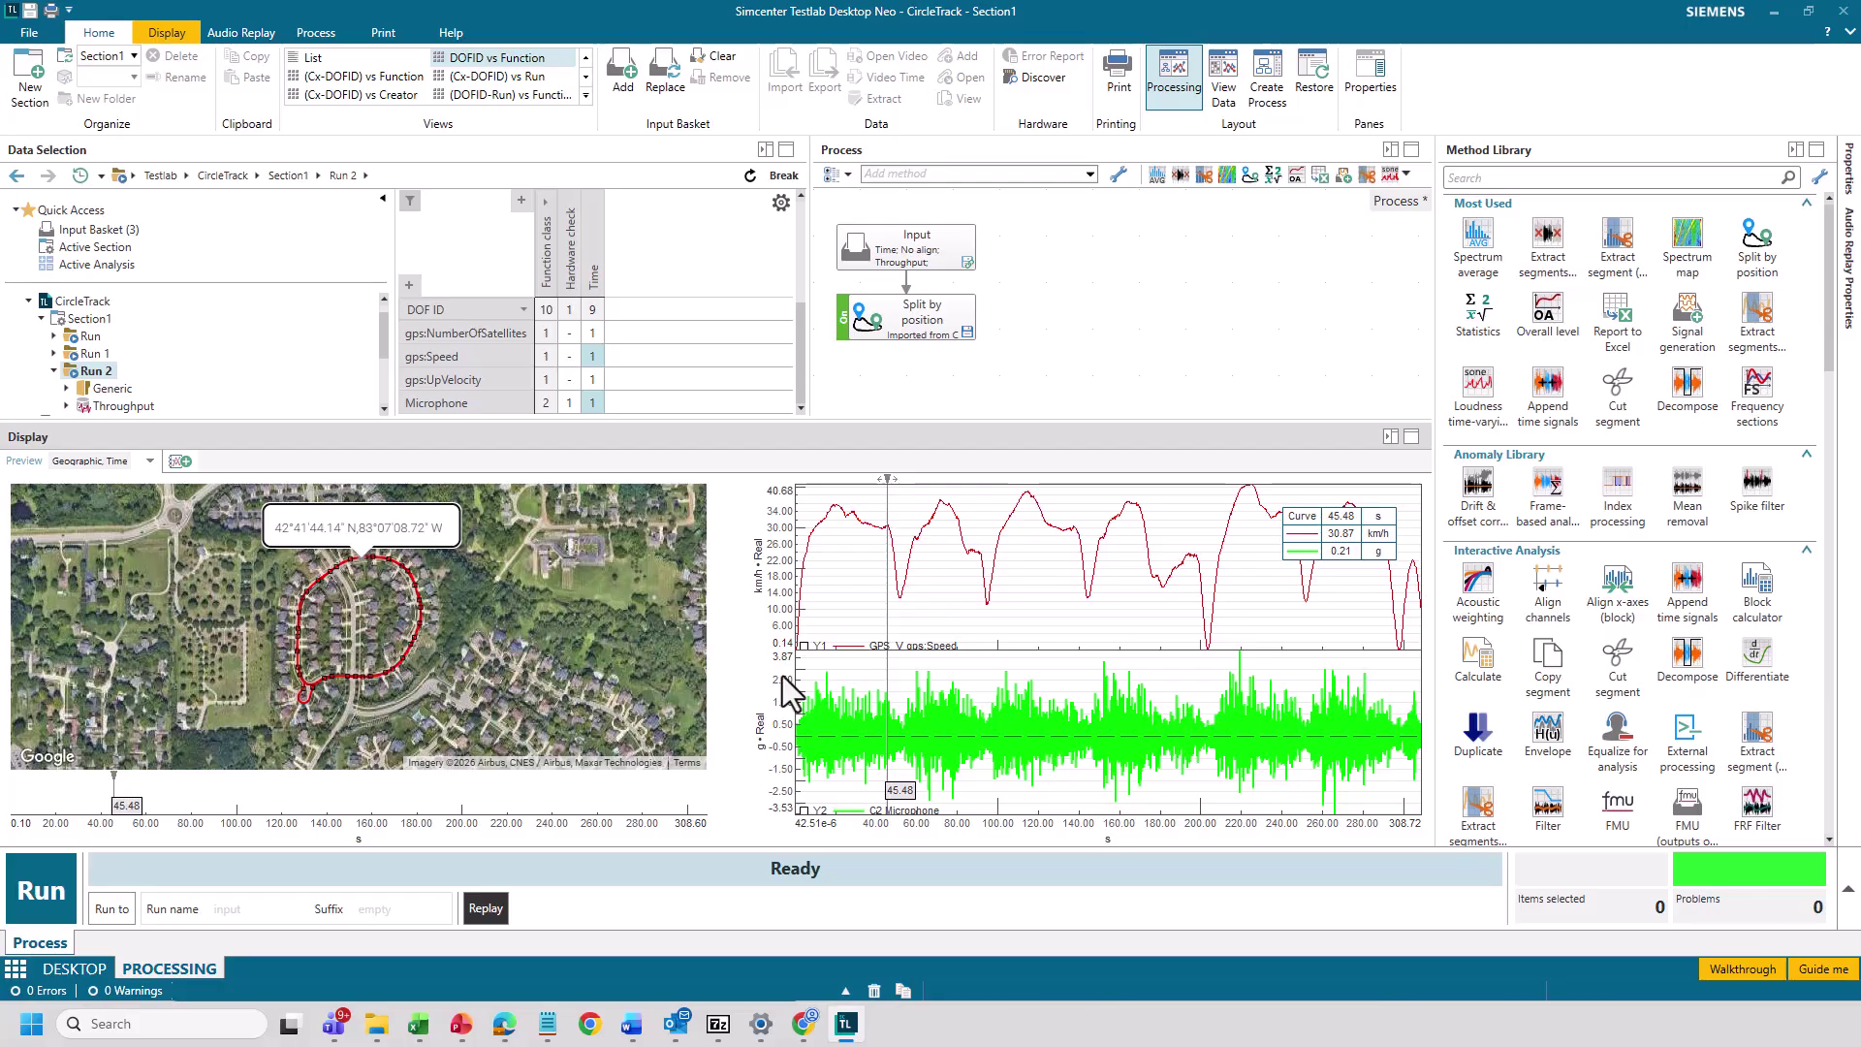
drag(883, 625, 1209, 643)
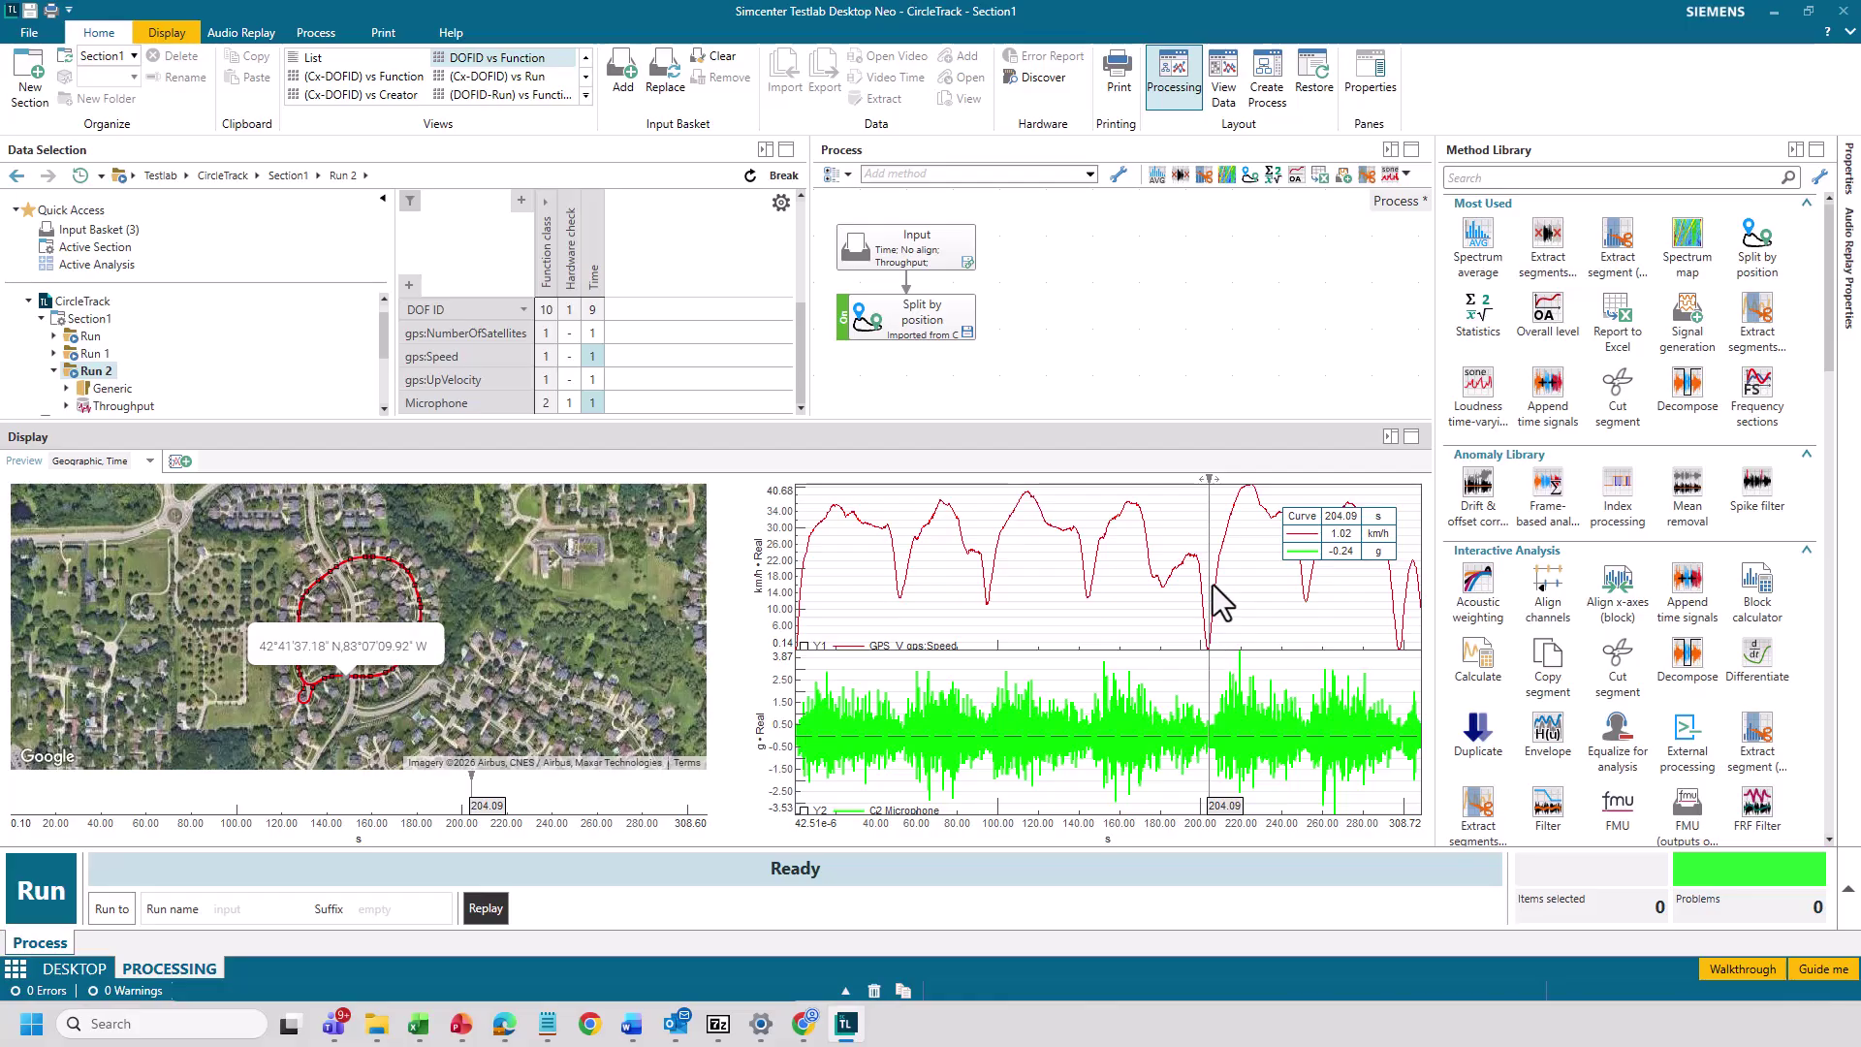
drag(1220, 590, 1407, 636)
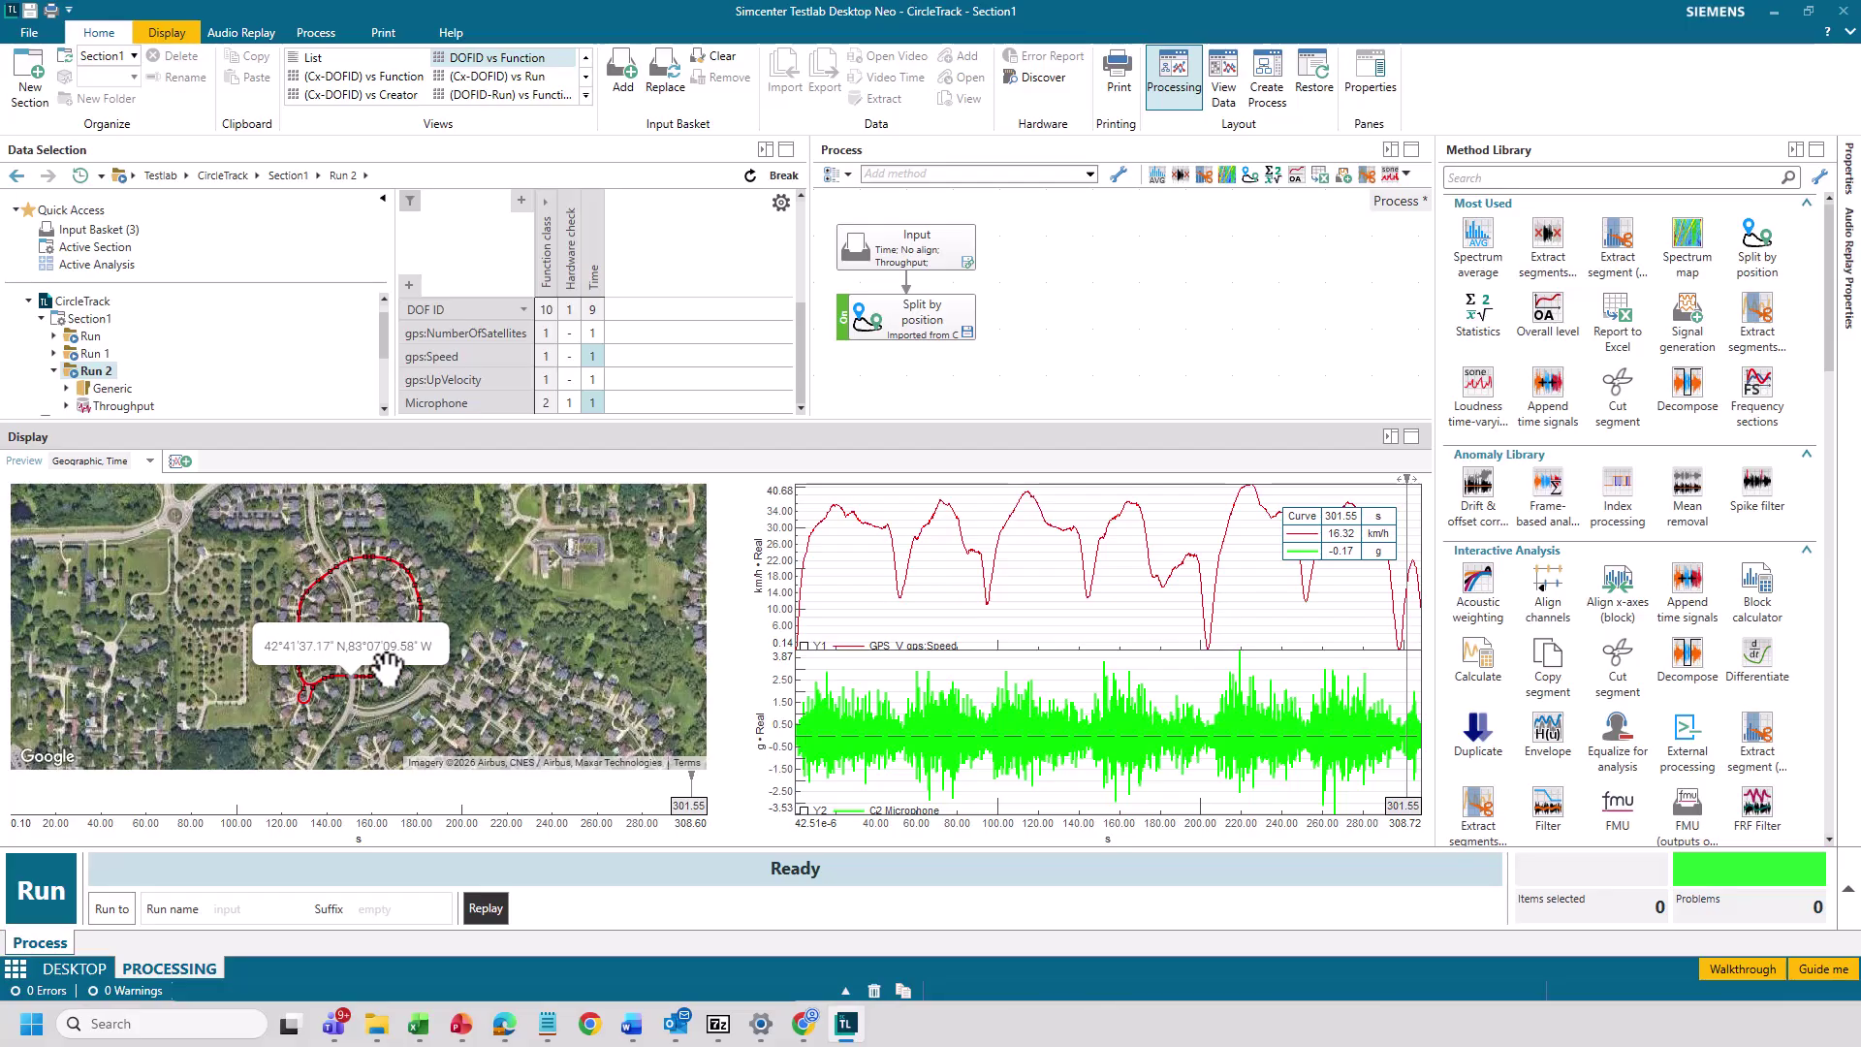
- Check the Track-side Validation add-in in the add-ins list and locate its Split by position method in the method library
click(923, 316)
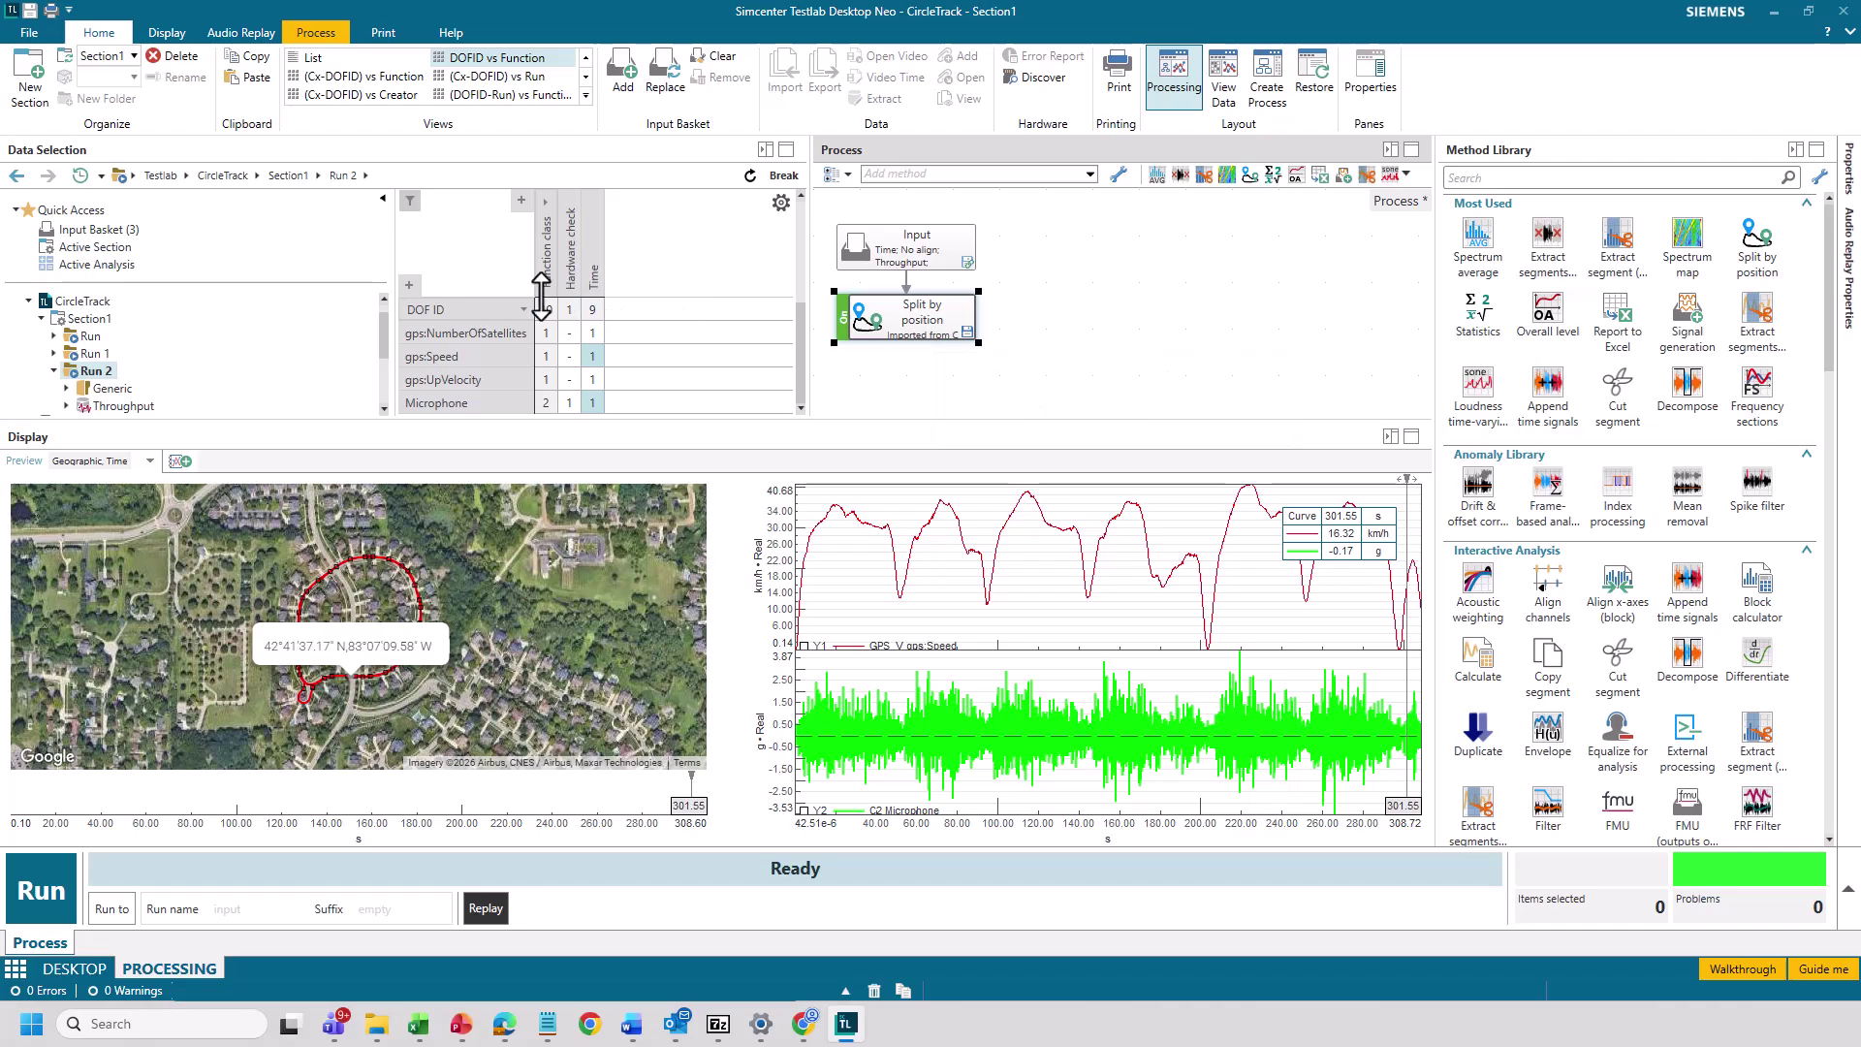
click(31, 37)
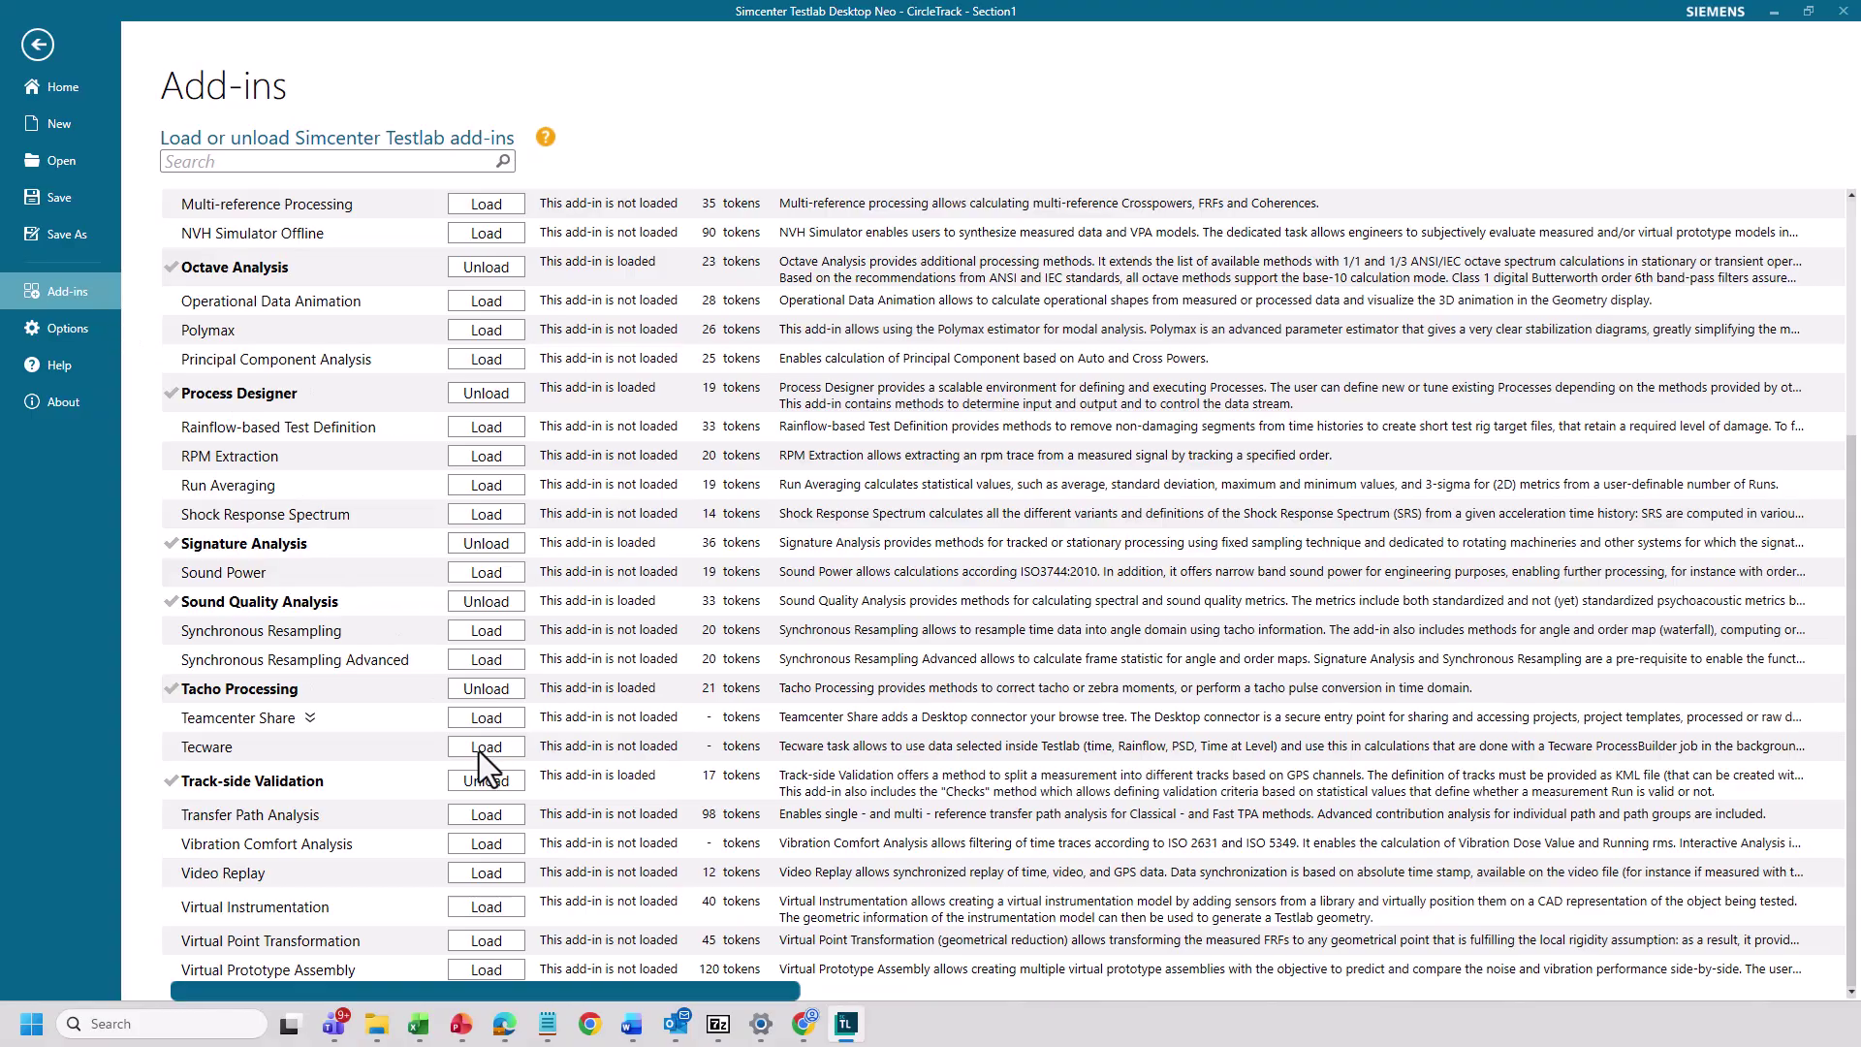
click(29, 48)
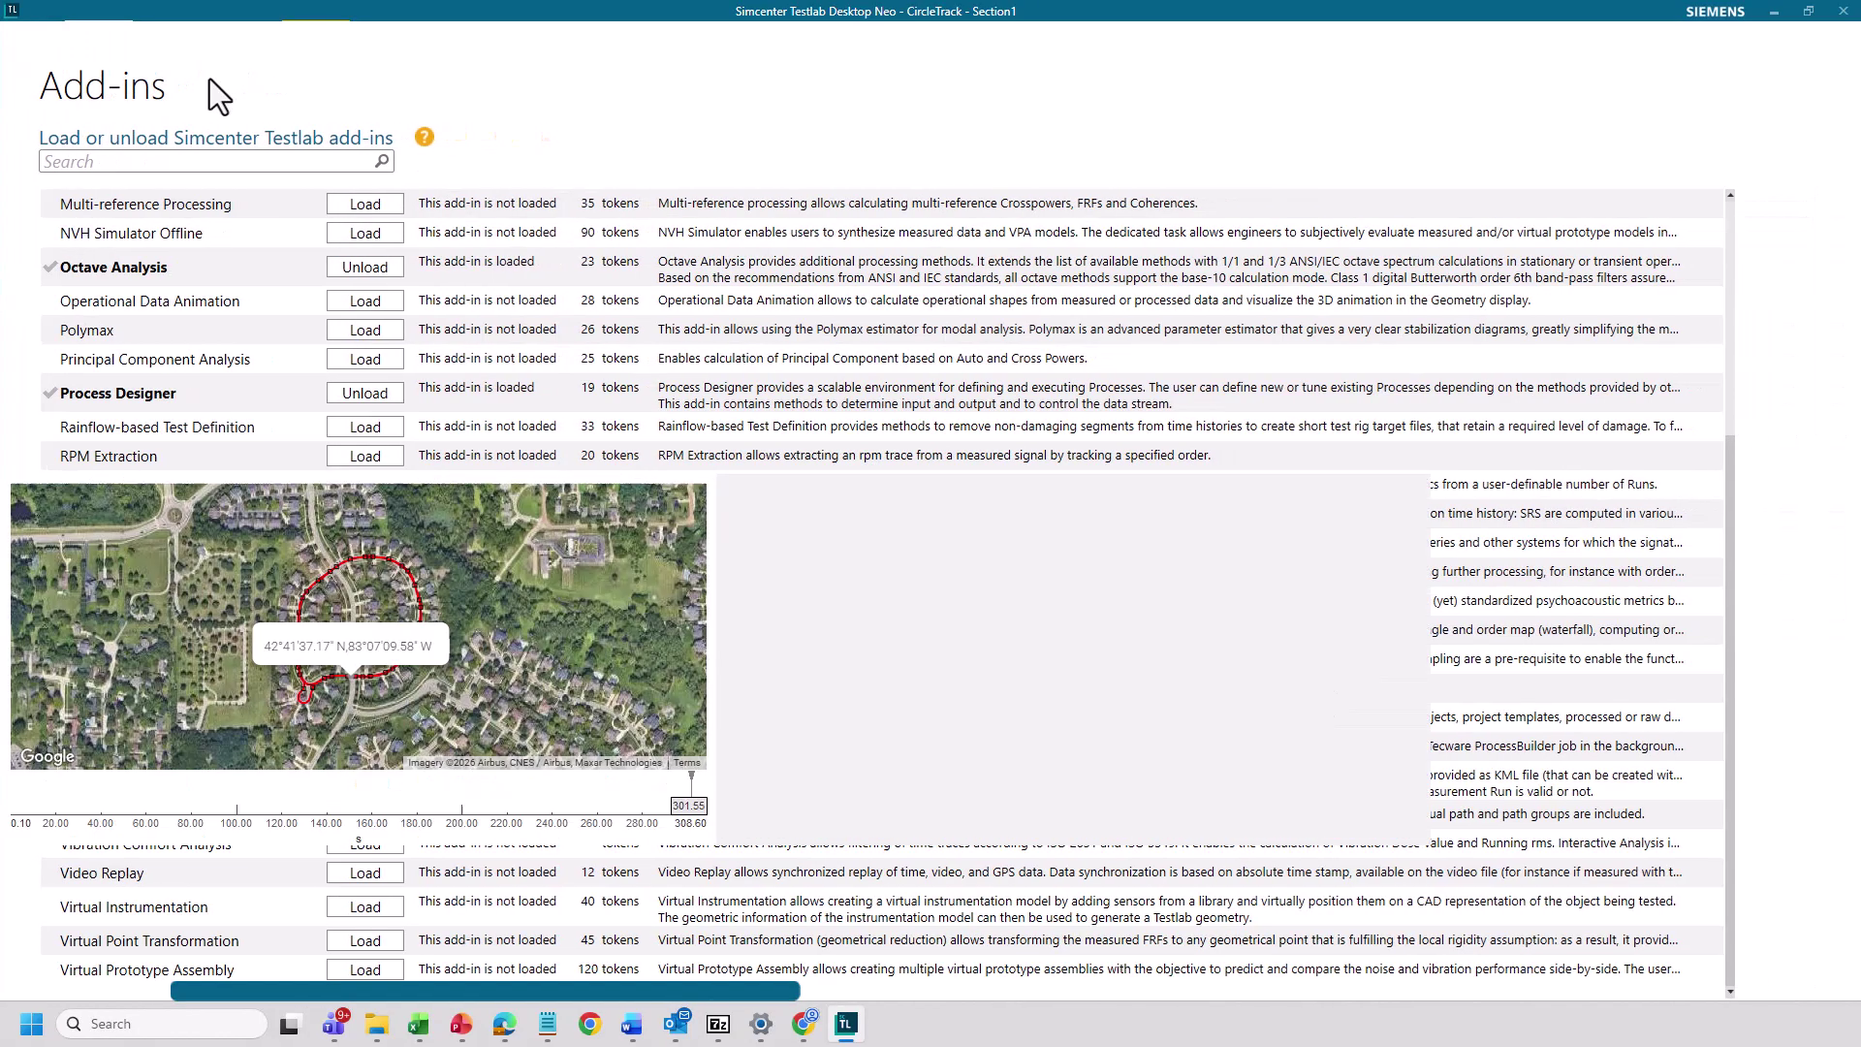
scroll(1607, 613, down, 15)
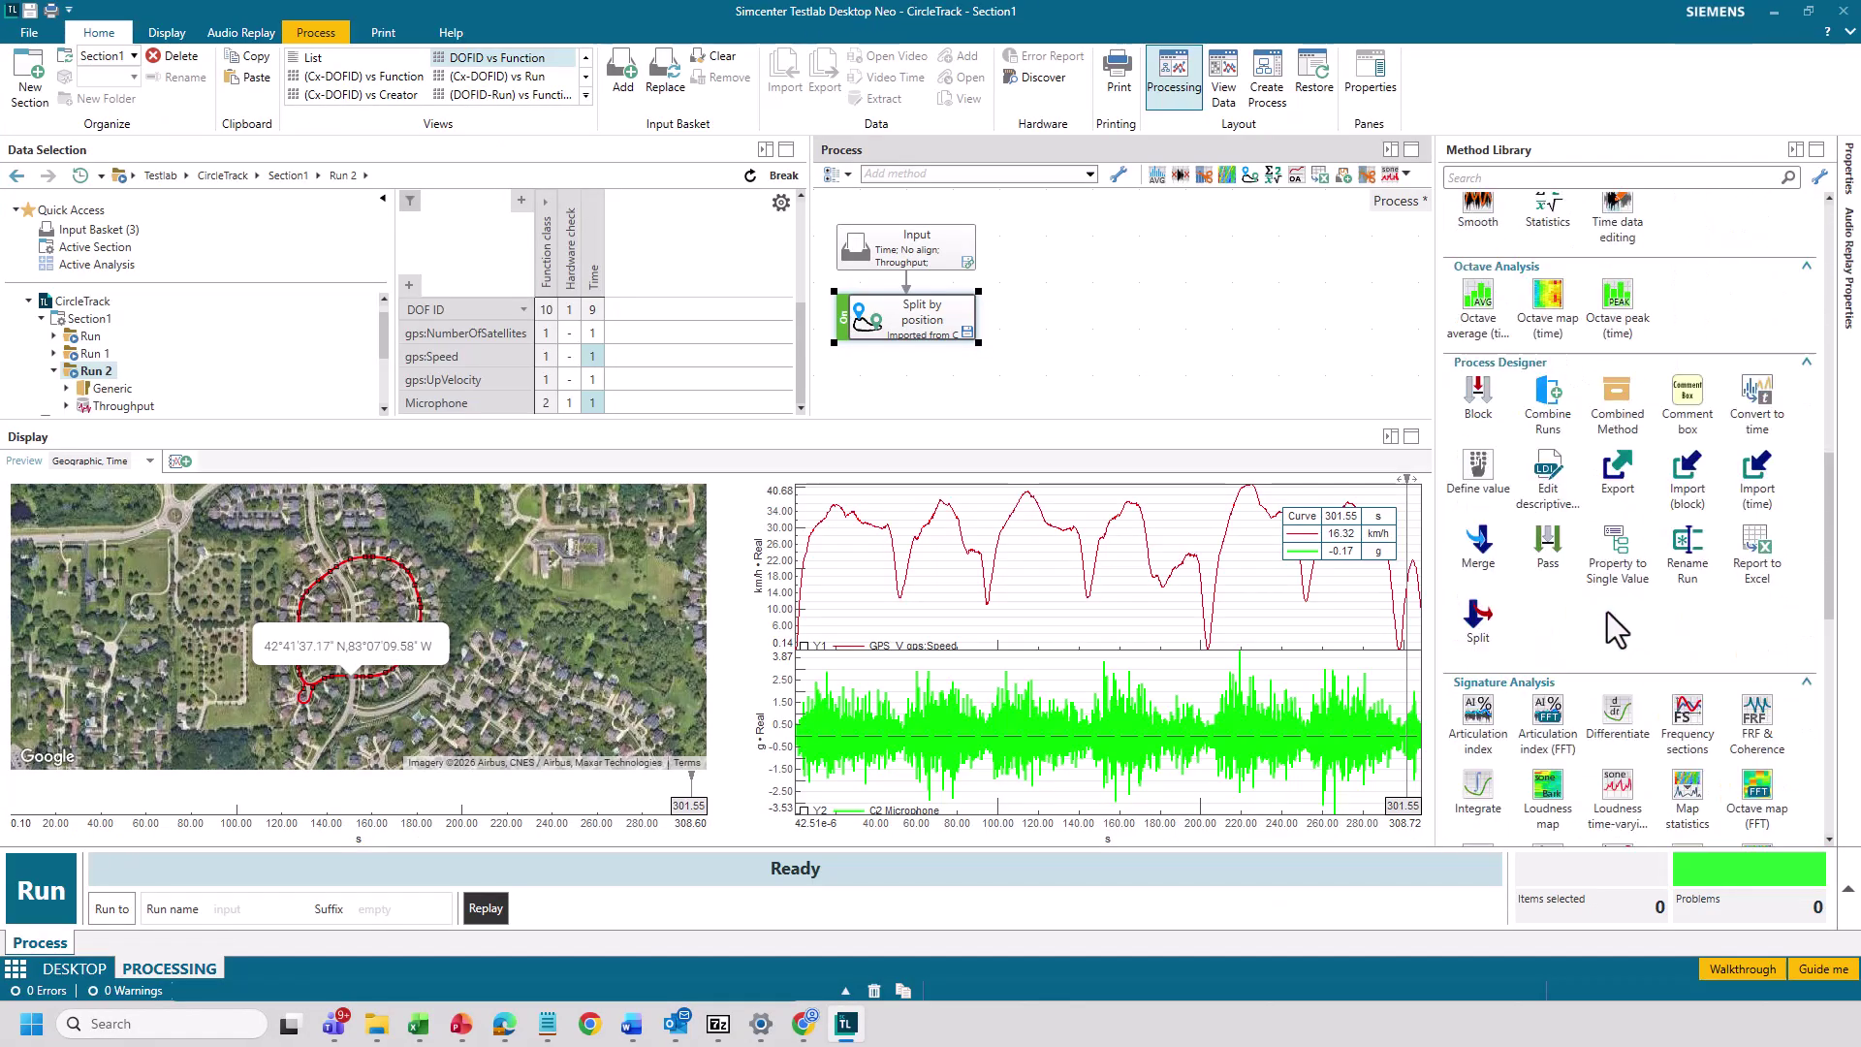
scroll(1607, 621, down, 5)
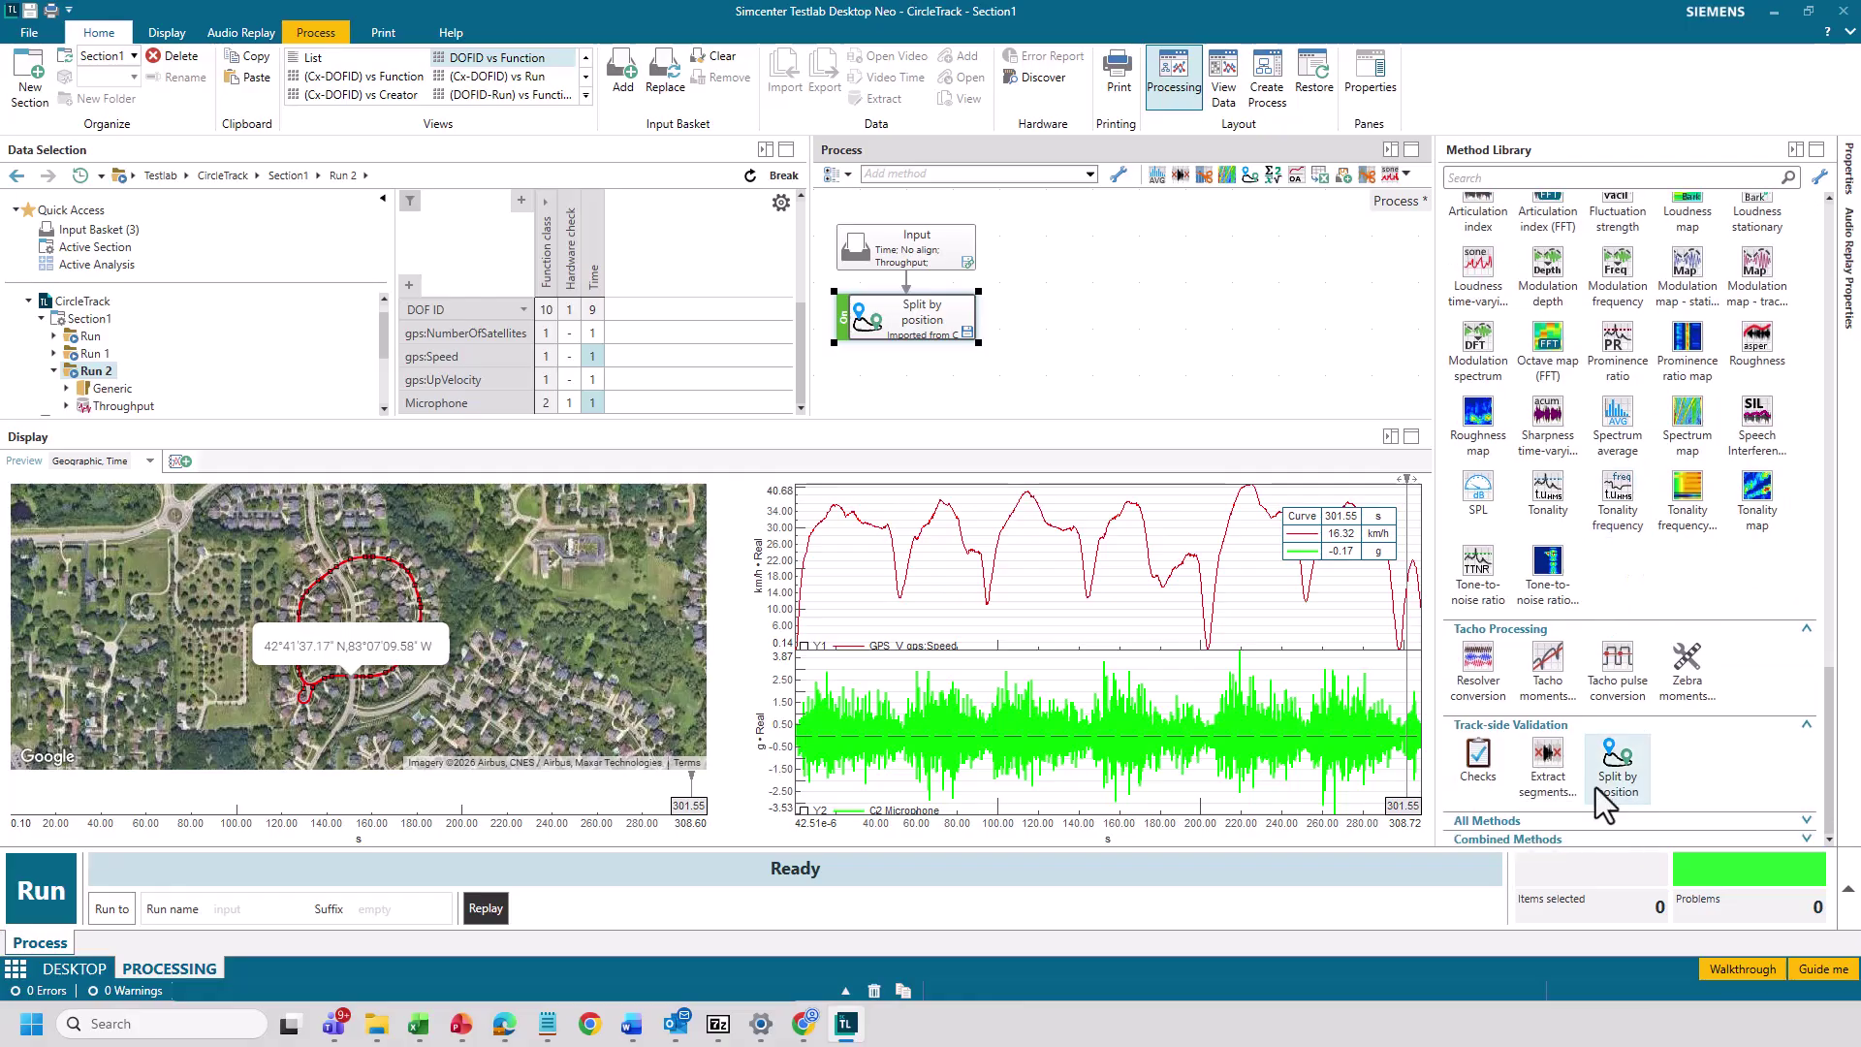
- Review the track definition requirements in the properties of the Split by position method, and close them
double_click(919, 325)
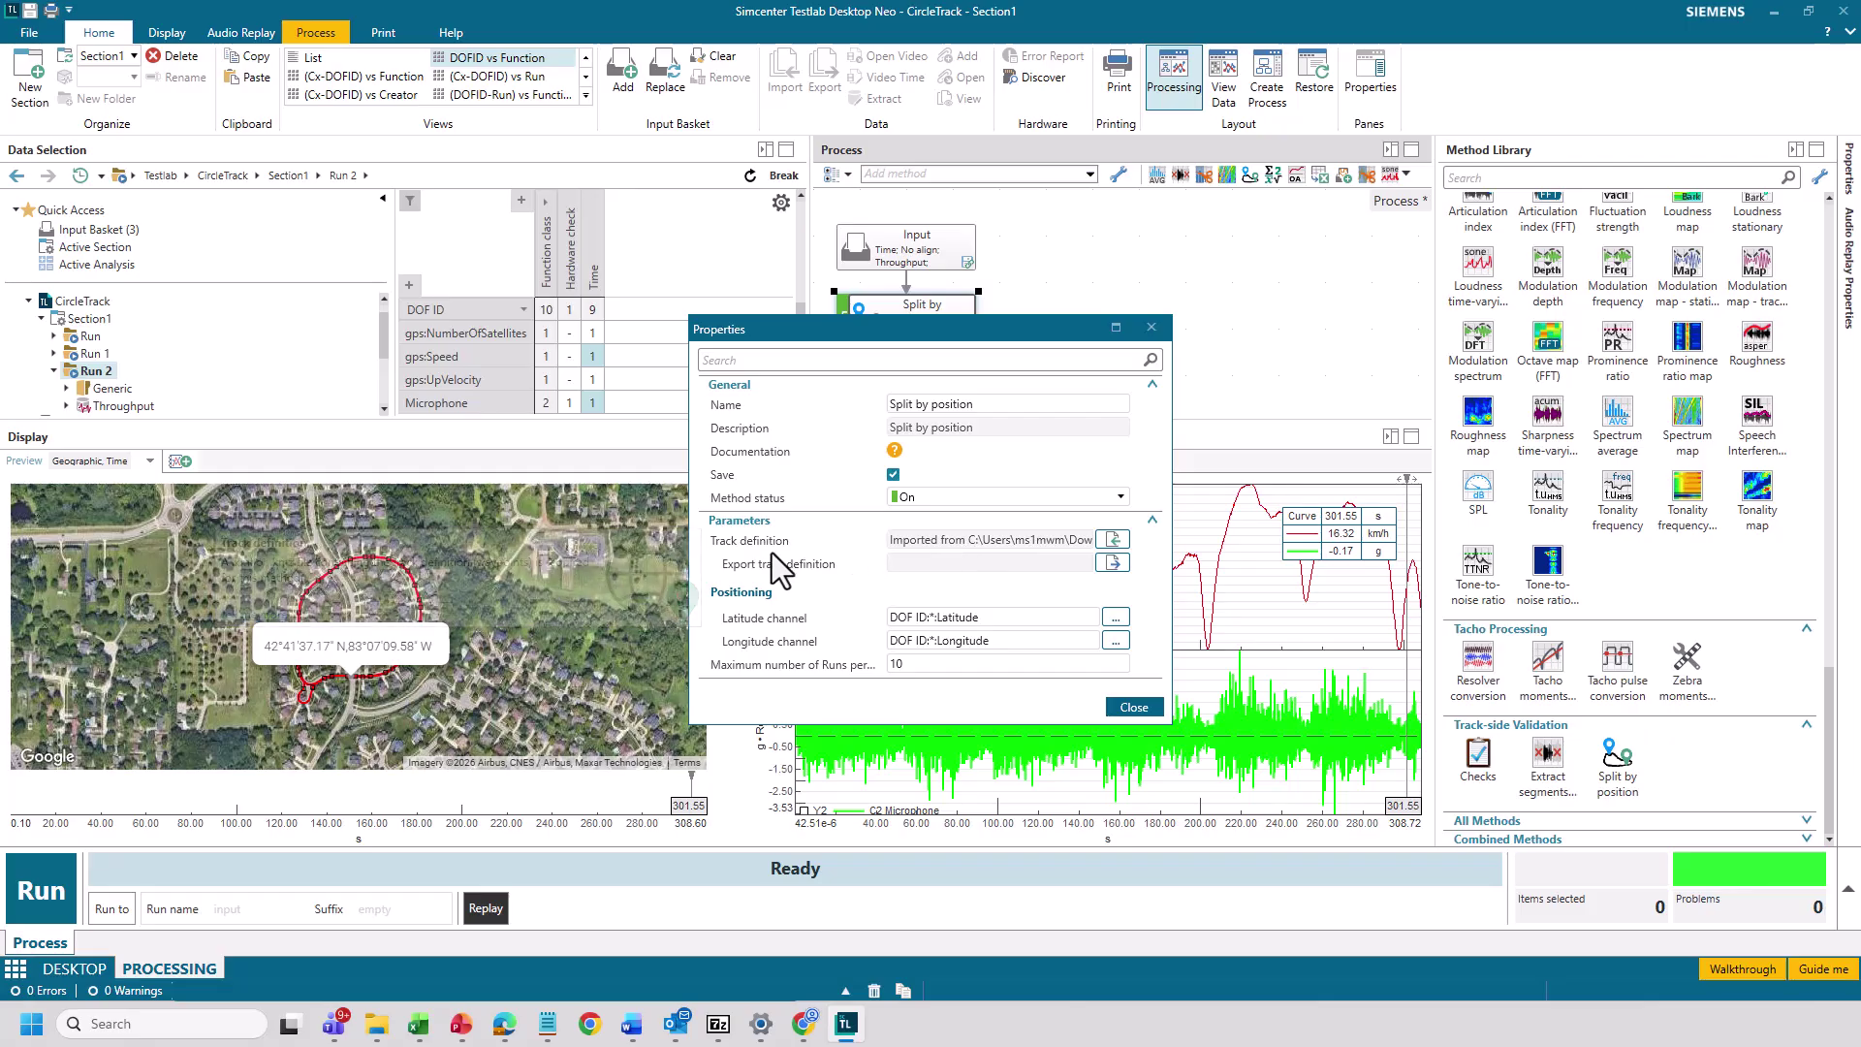
mouse_move(1105, 551)
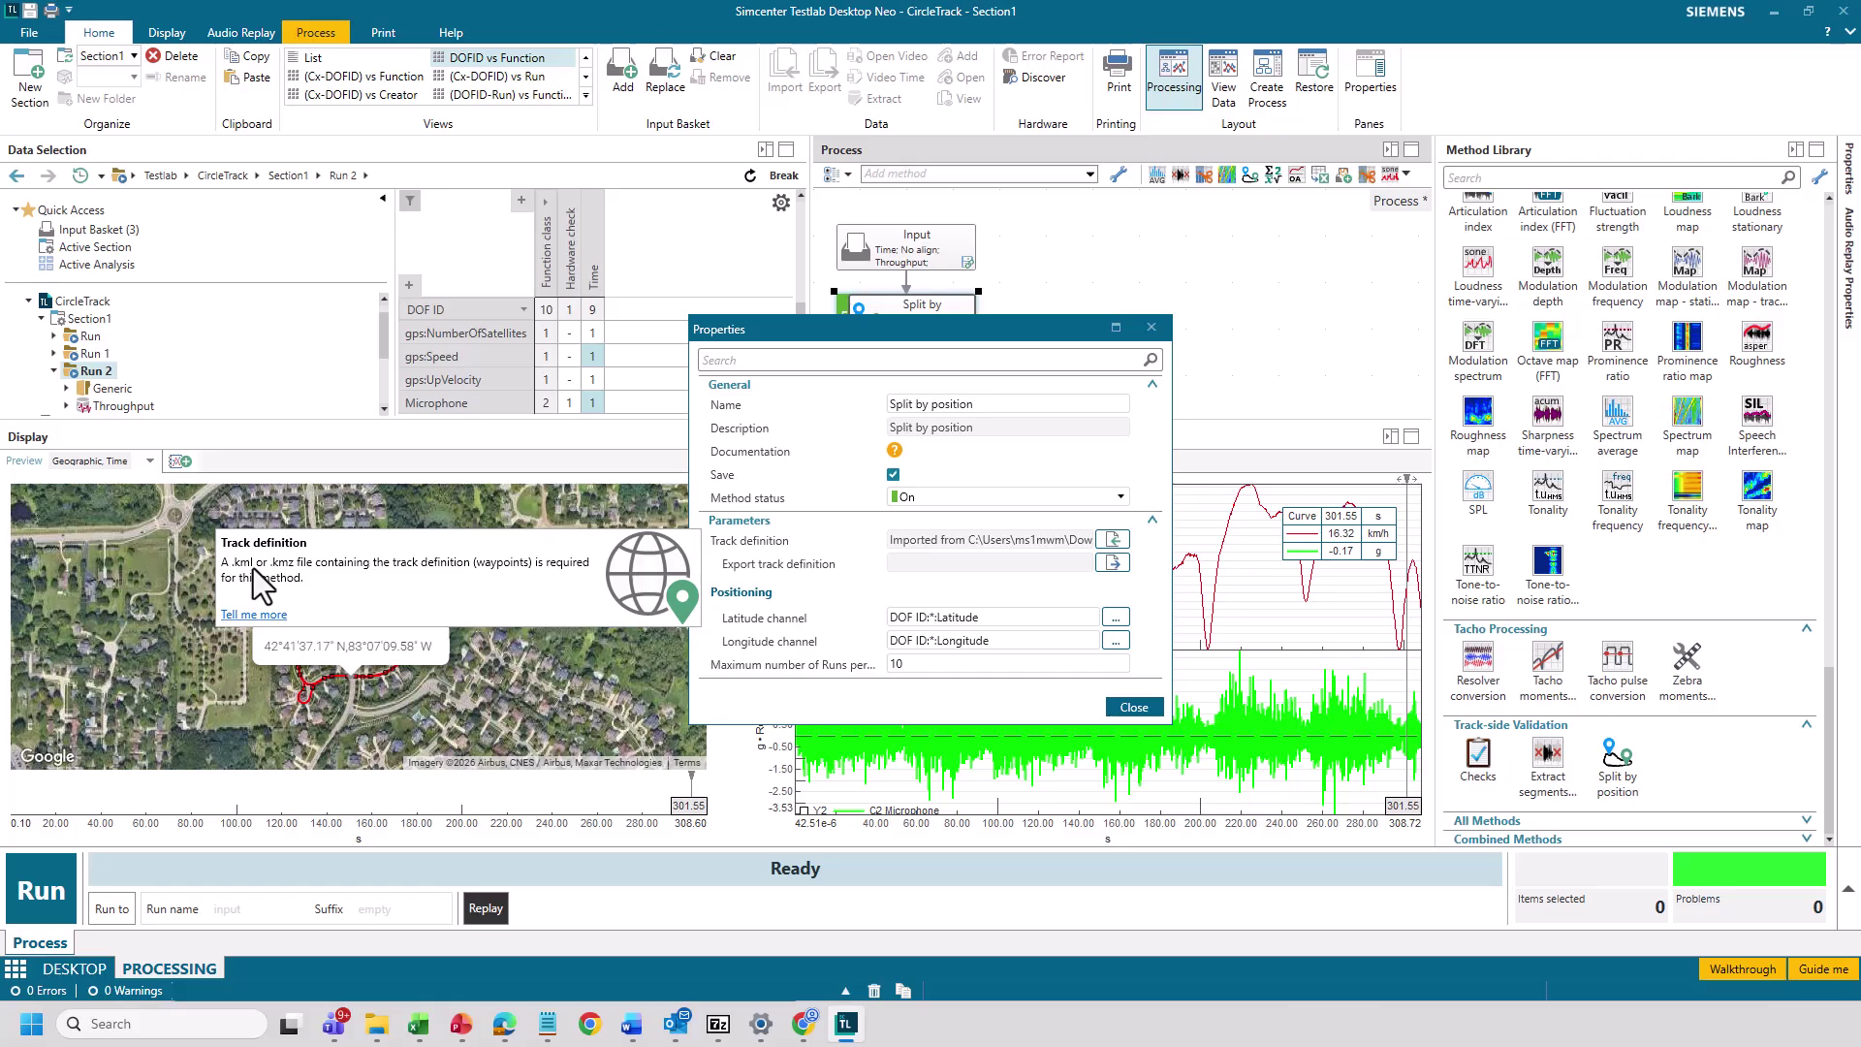
click(1134, 706)
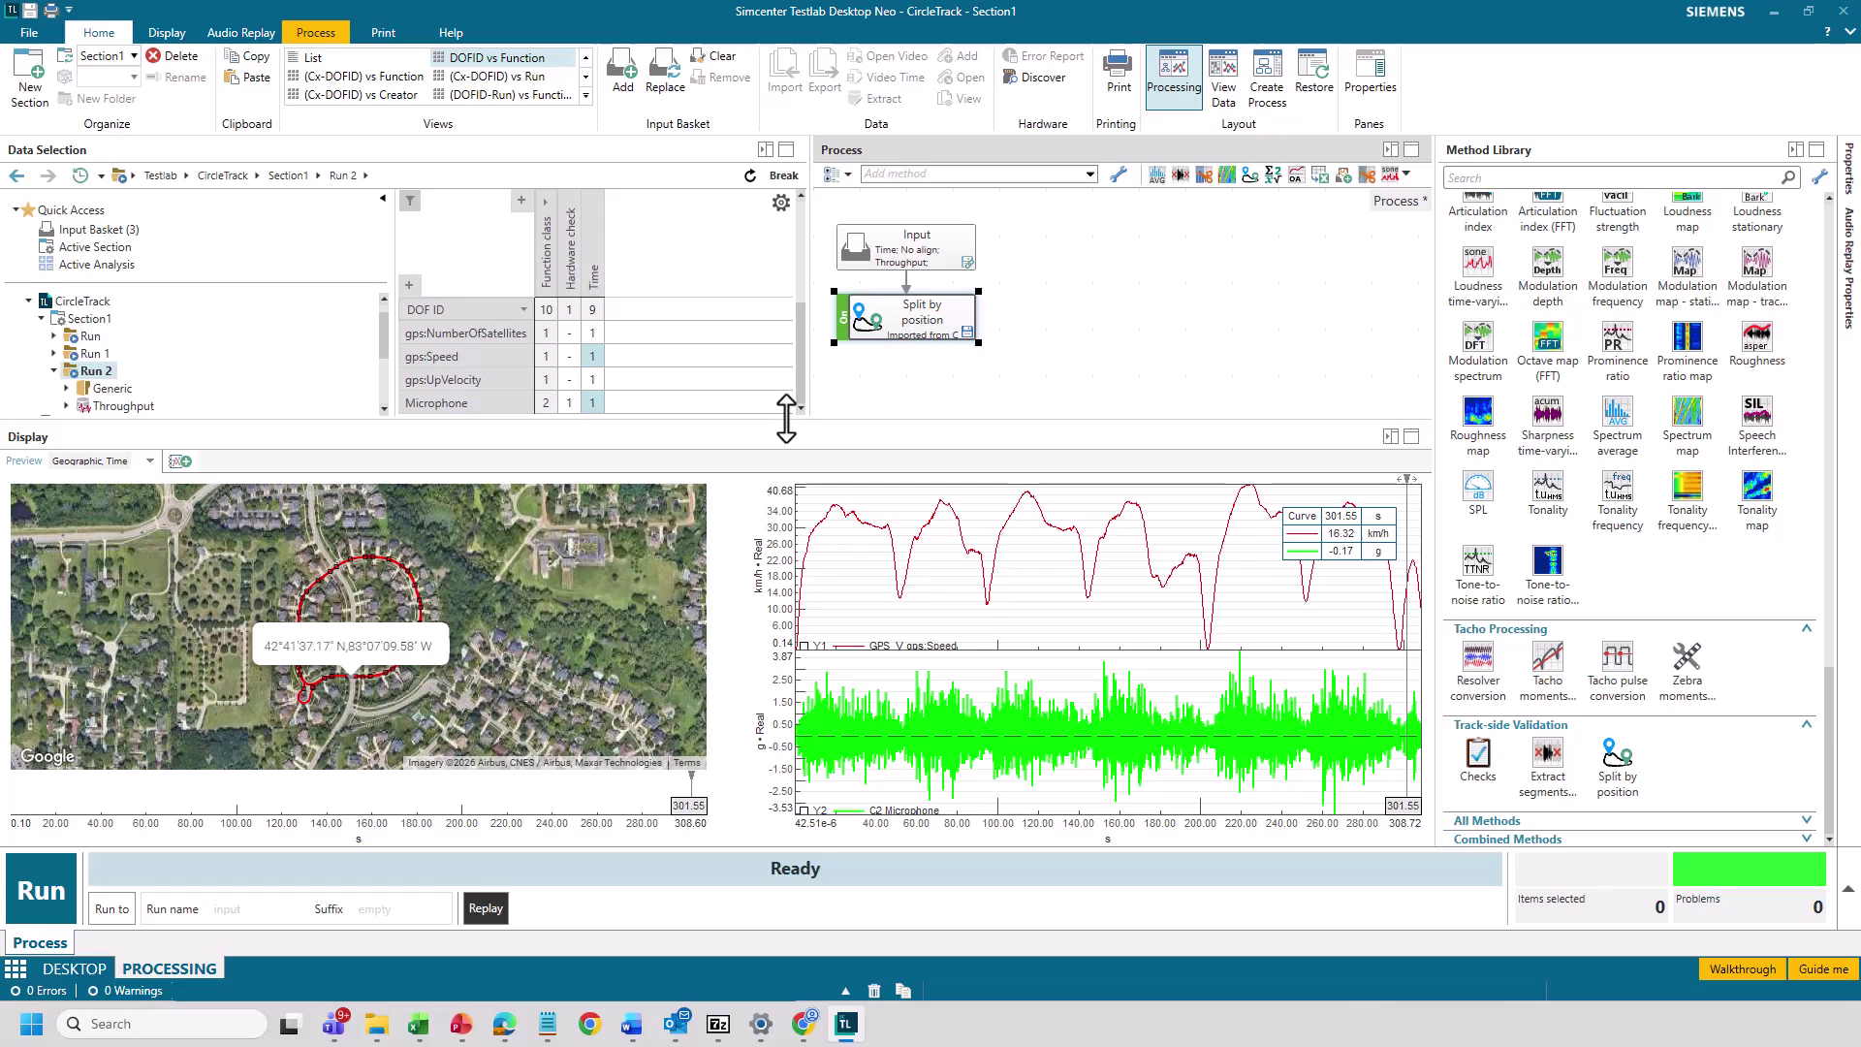
- Export the Throughput data of Run 2 as a KML file to D:\demo, saving to the original run name
drag(787, 420, 772, 473)
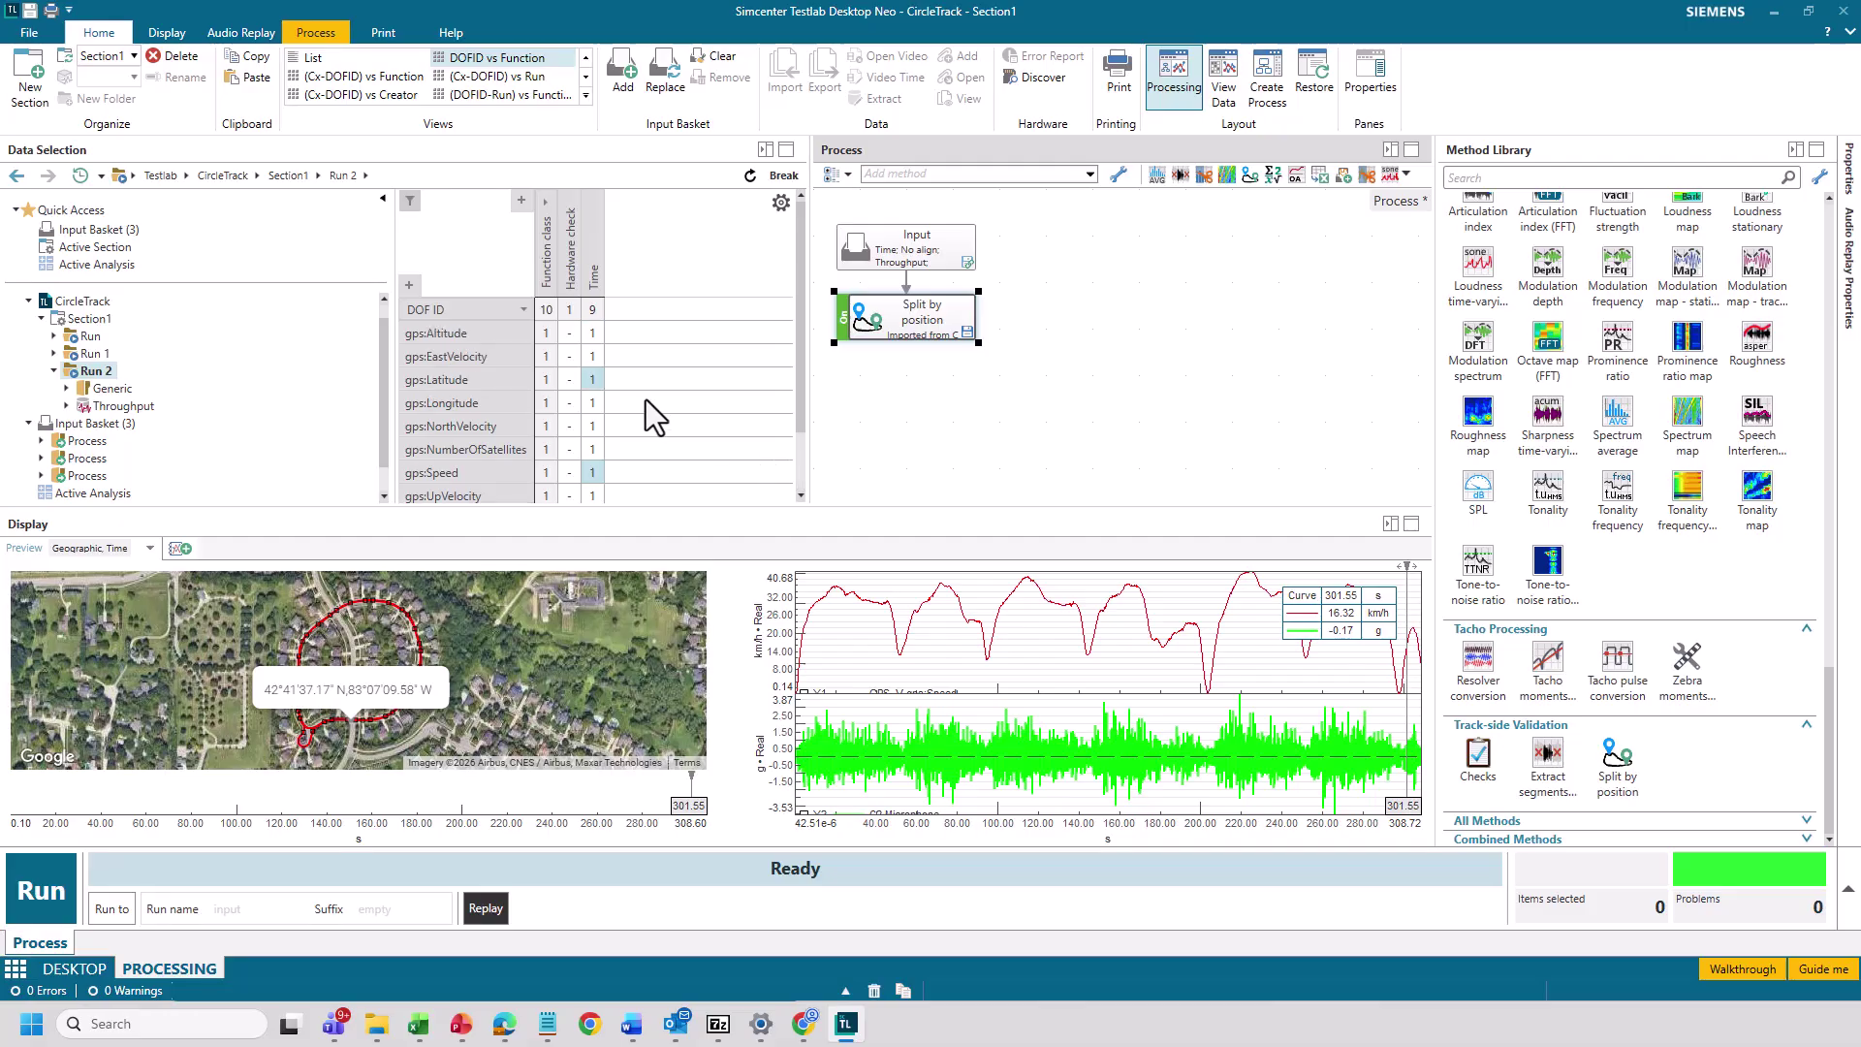
click(124, 407)
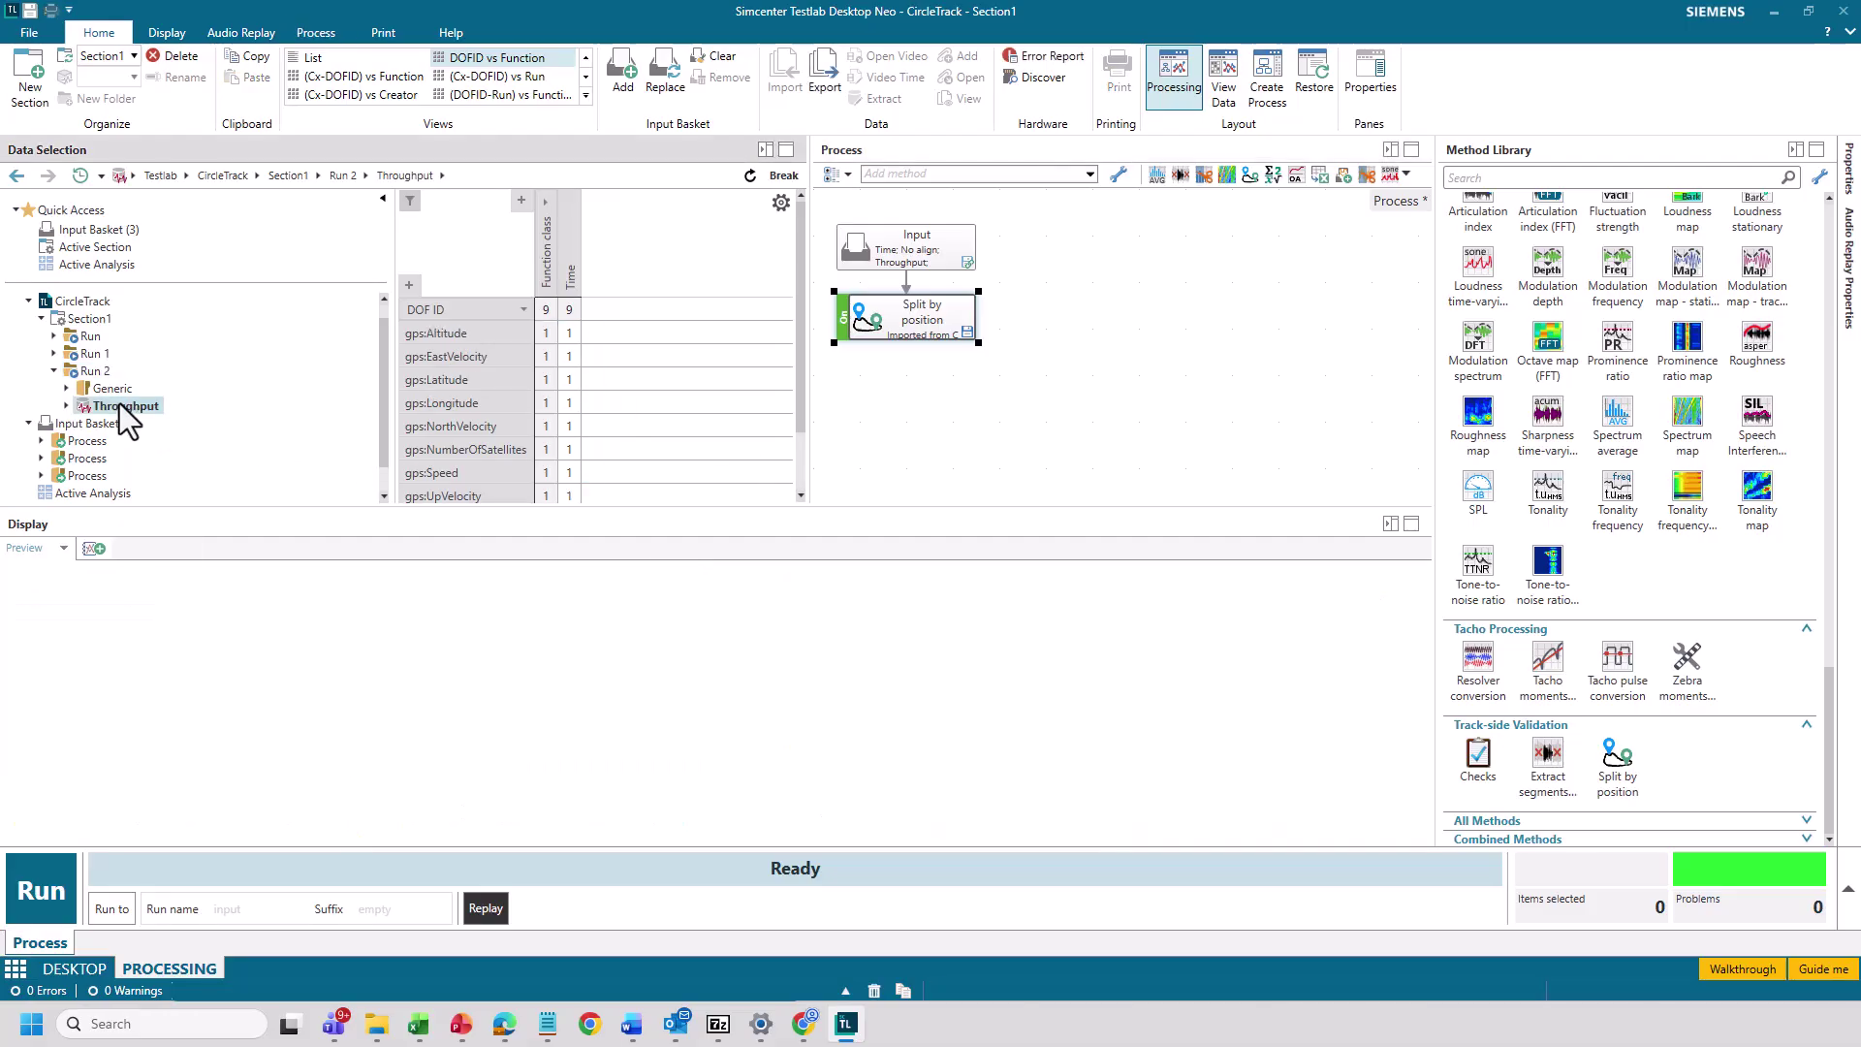
right_click(122, 411)
click(172, 458)
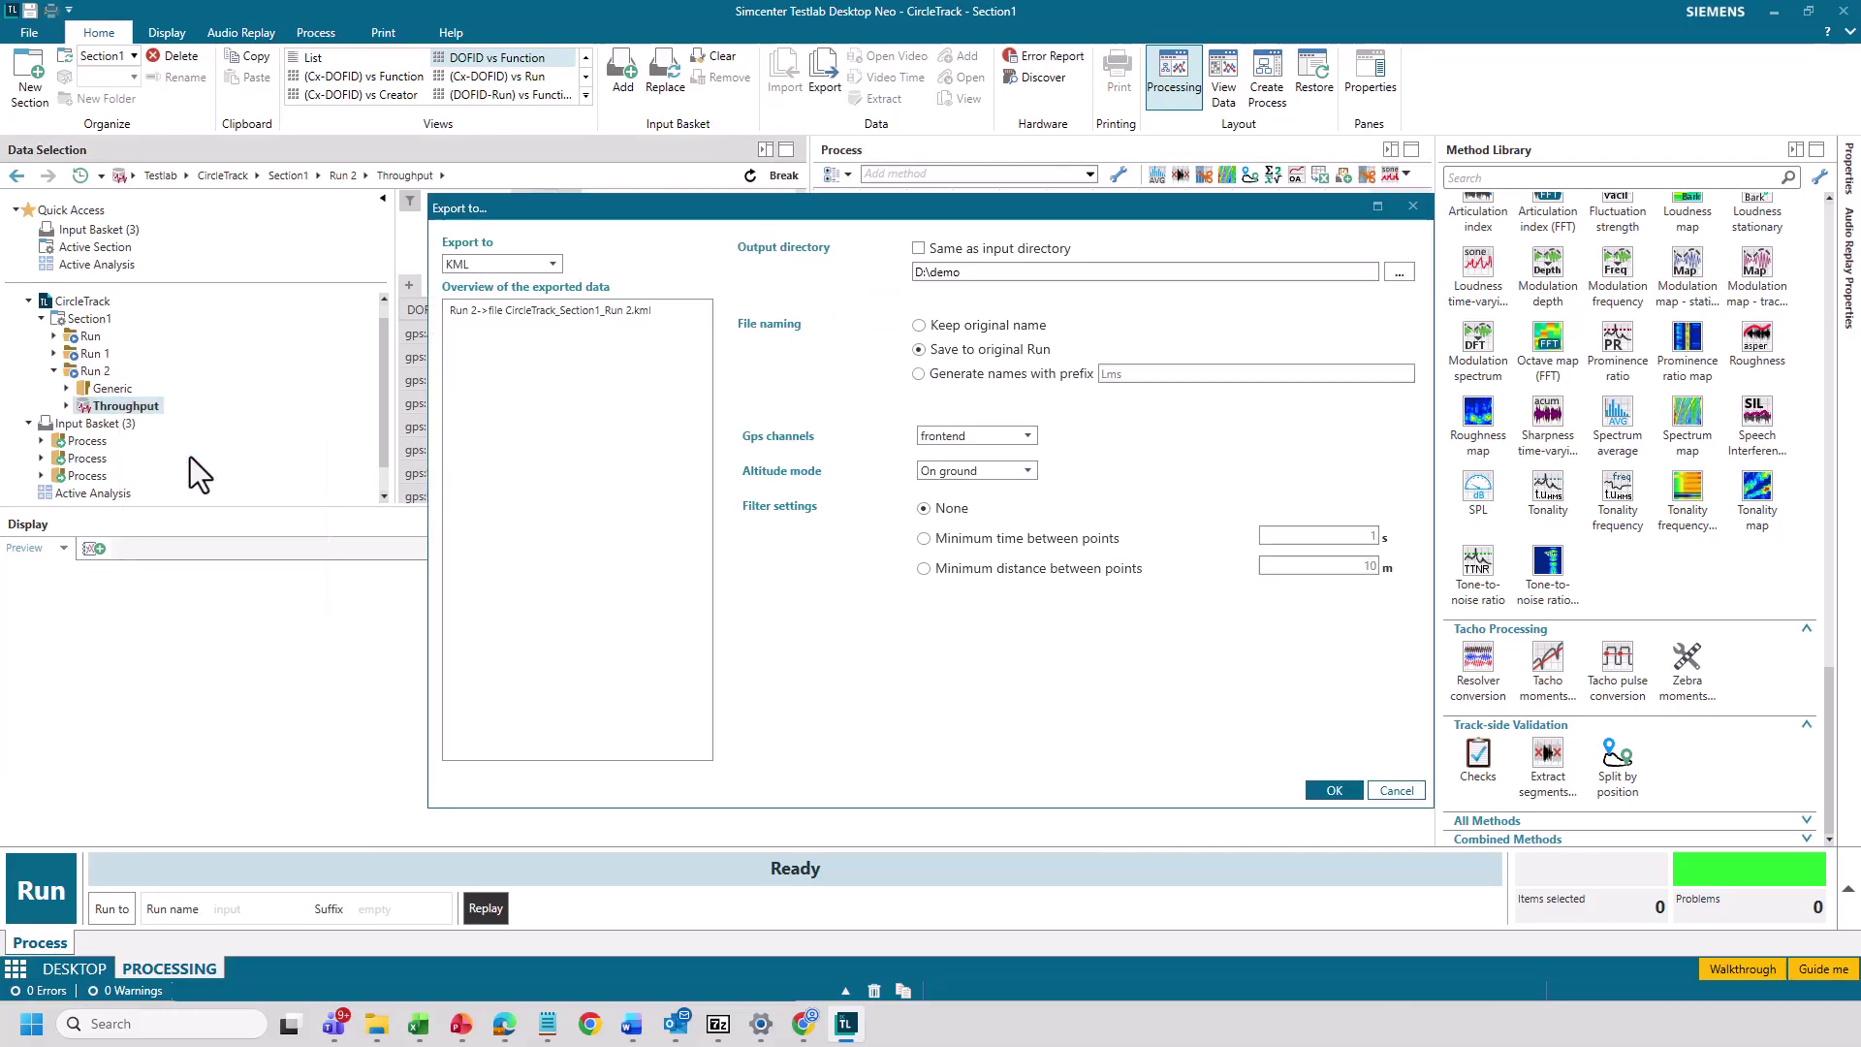
click(540, 265)
click(534, 268)
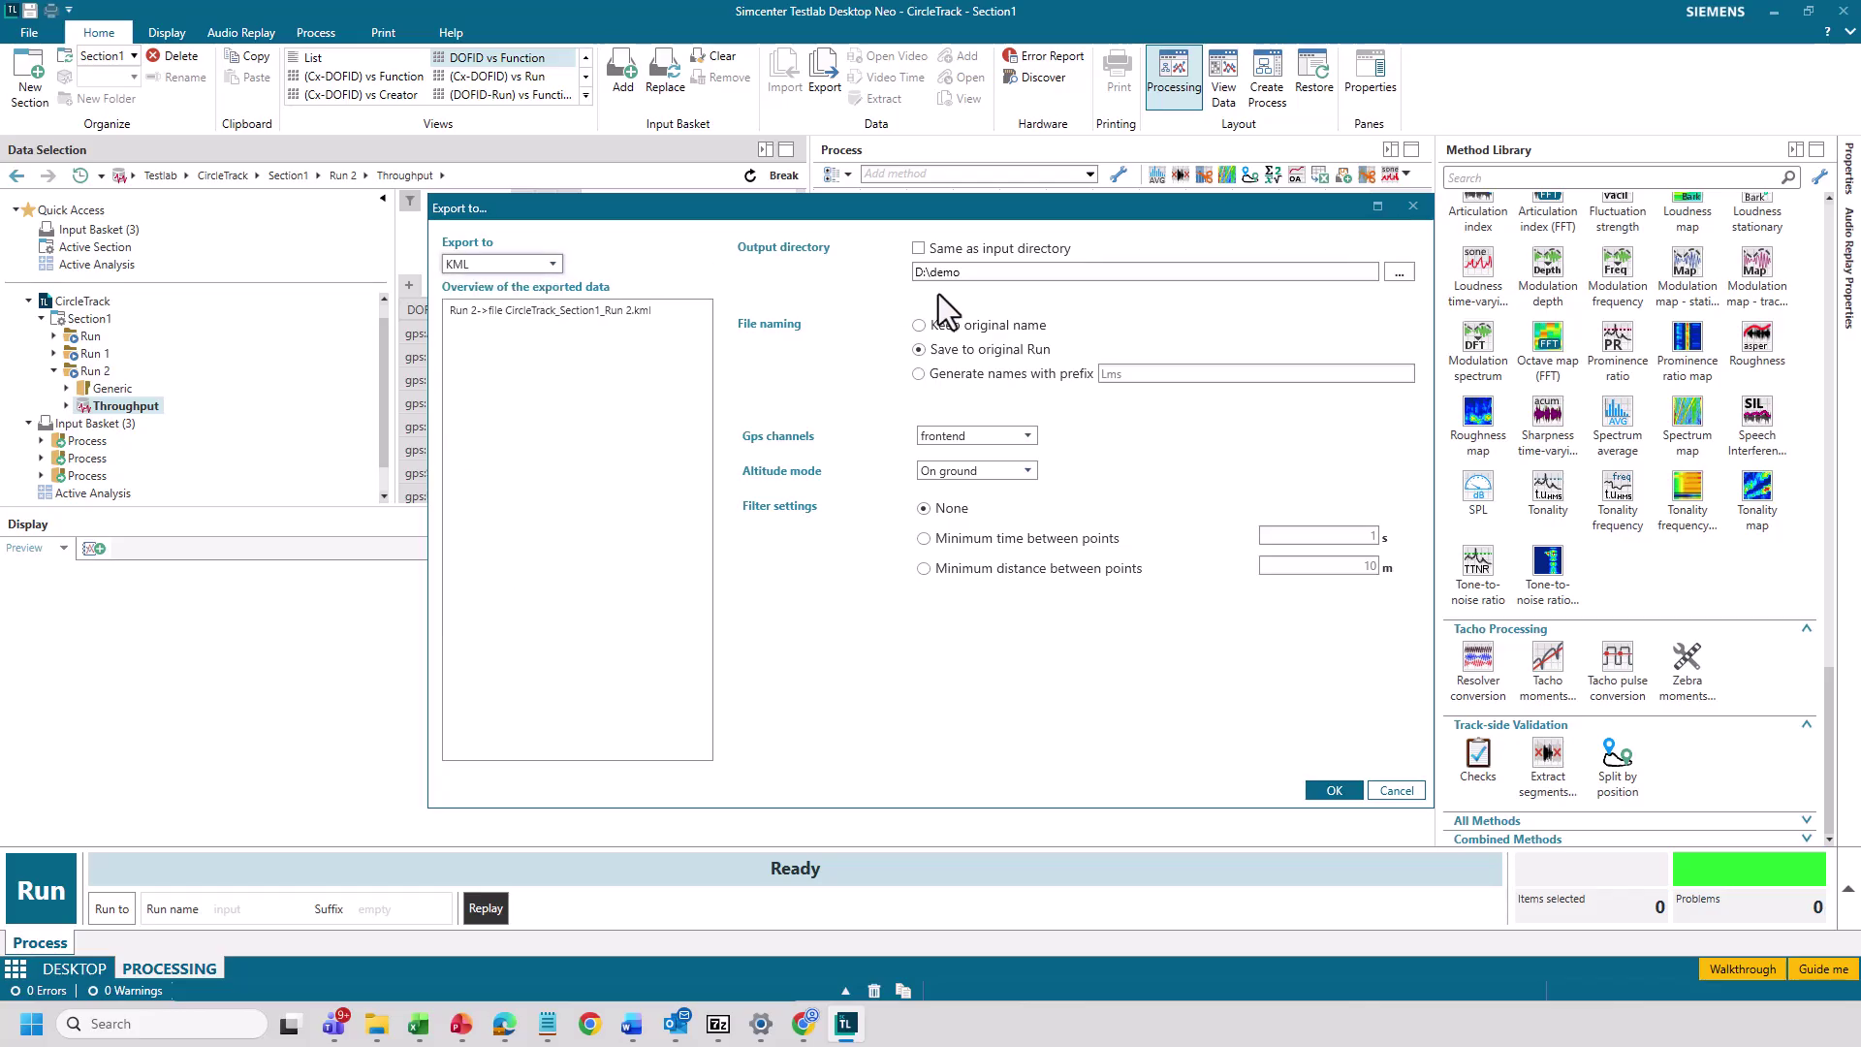
click(1344, 793)
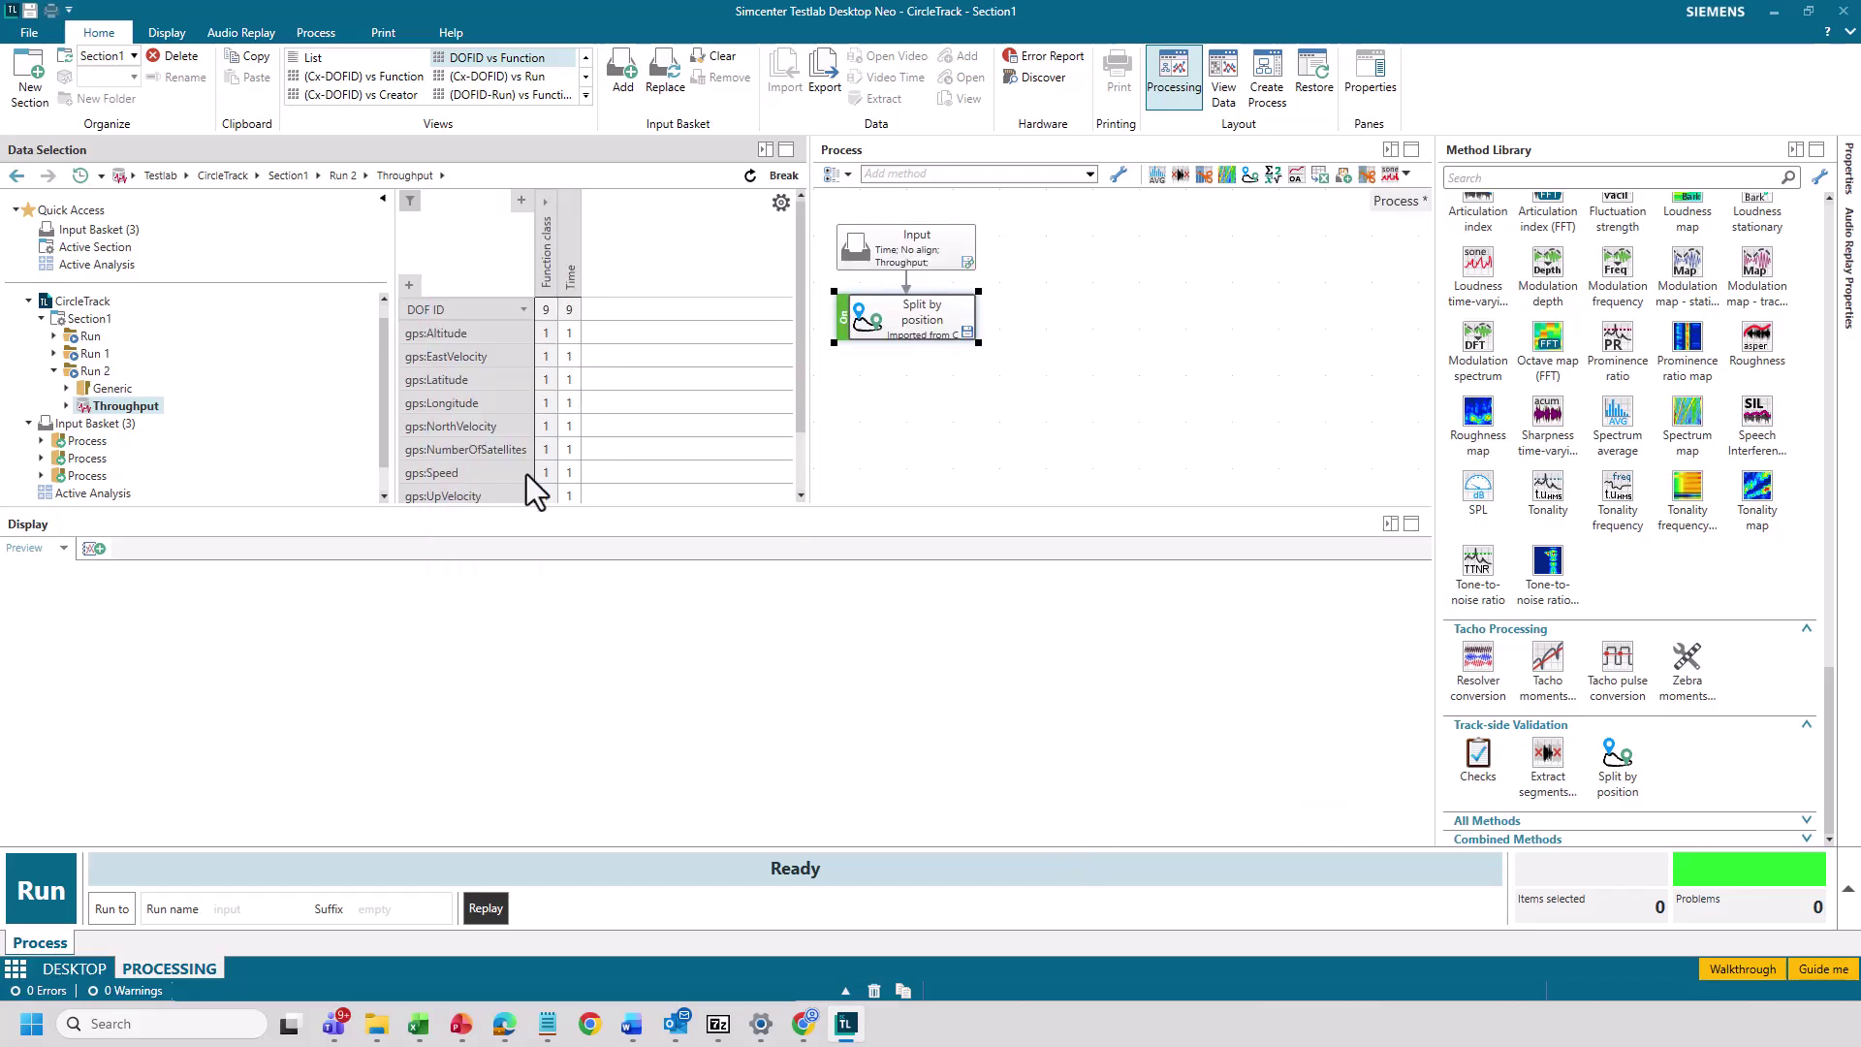
- Show the Throughput gps:Latitude track on the map, and switch to Google Earth in the Chrome browser
click(574, 386)
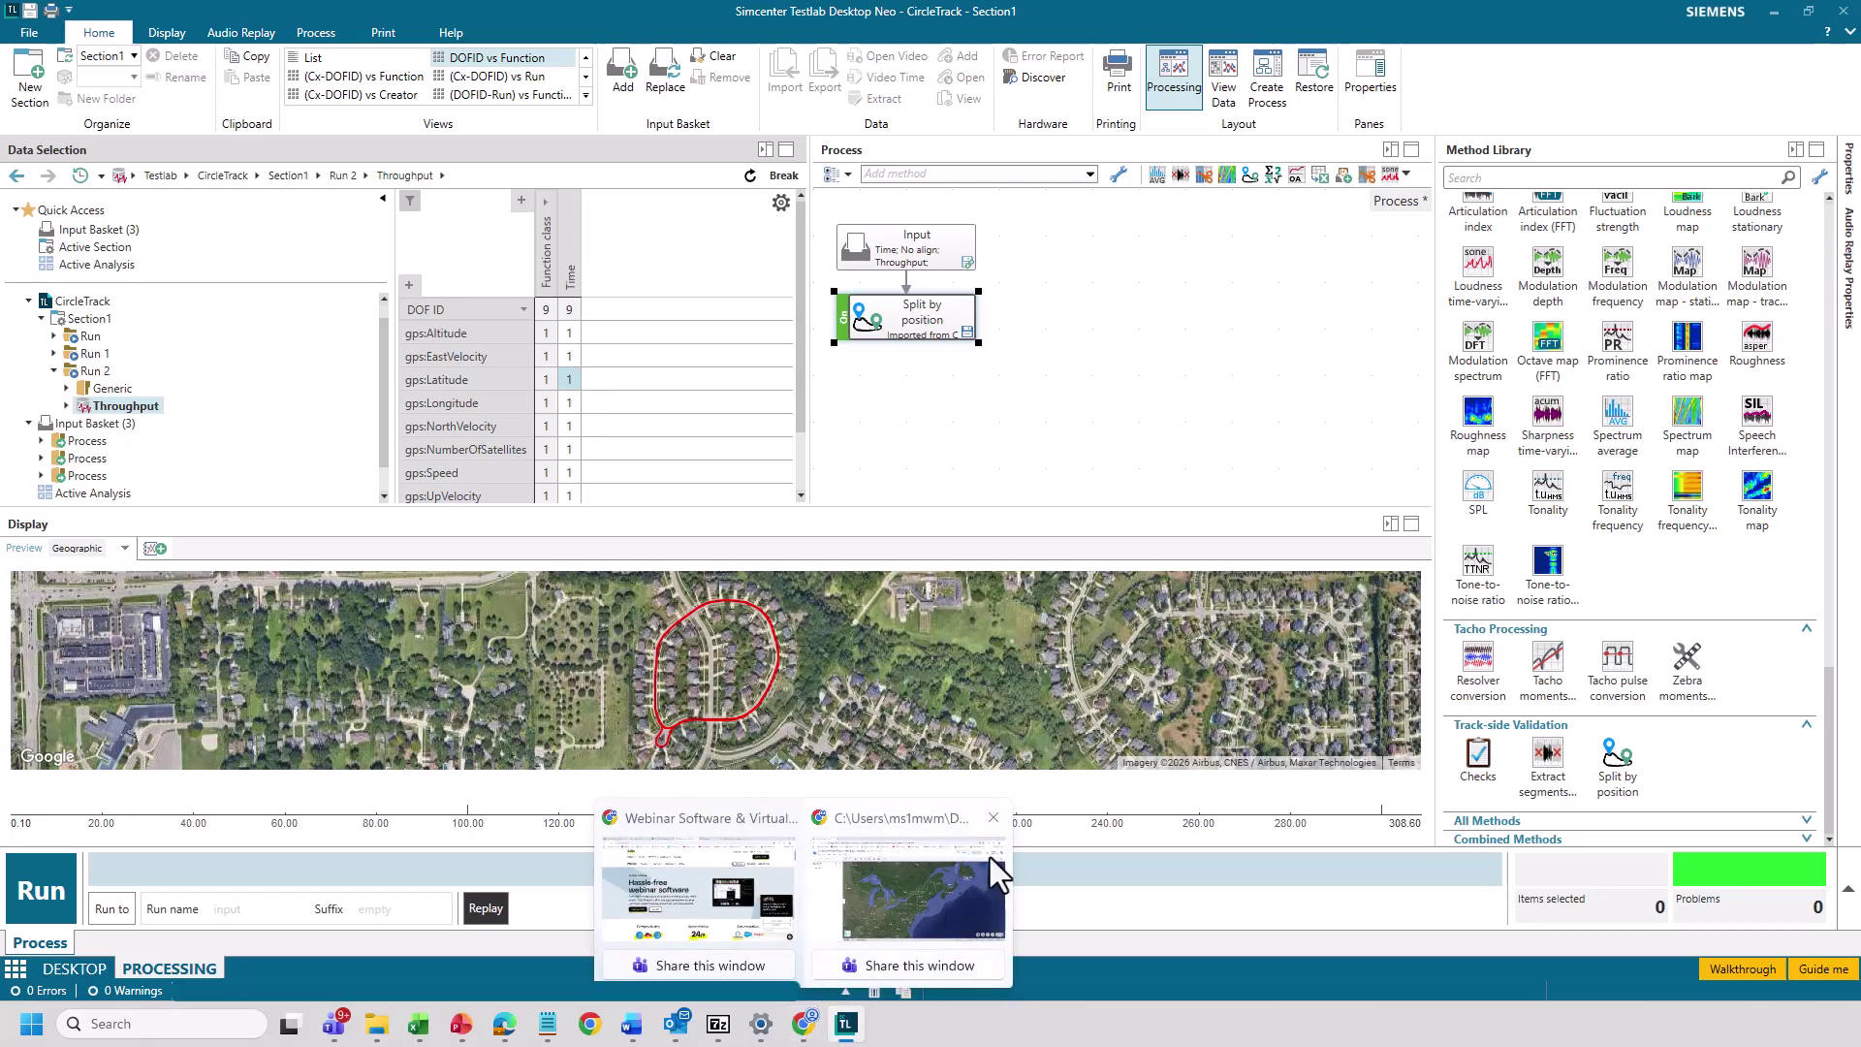
drag(0, 136, 924, 6)
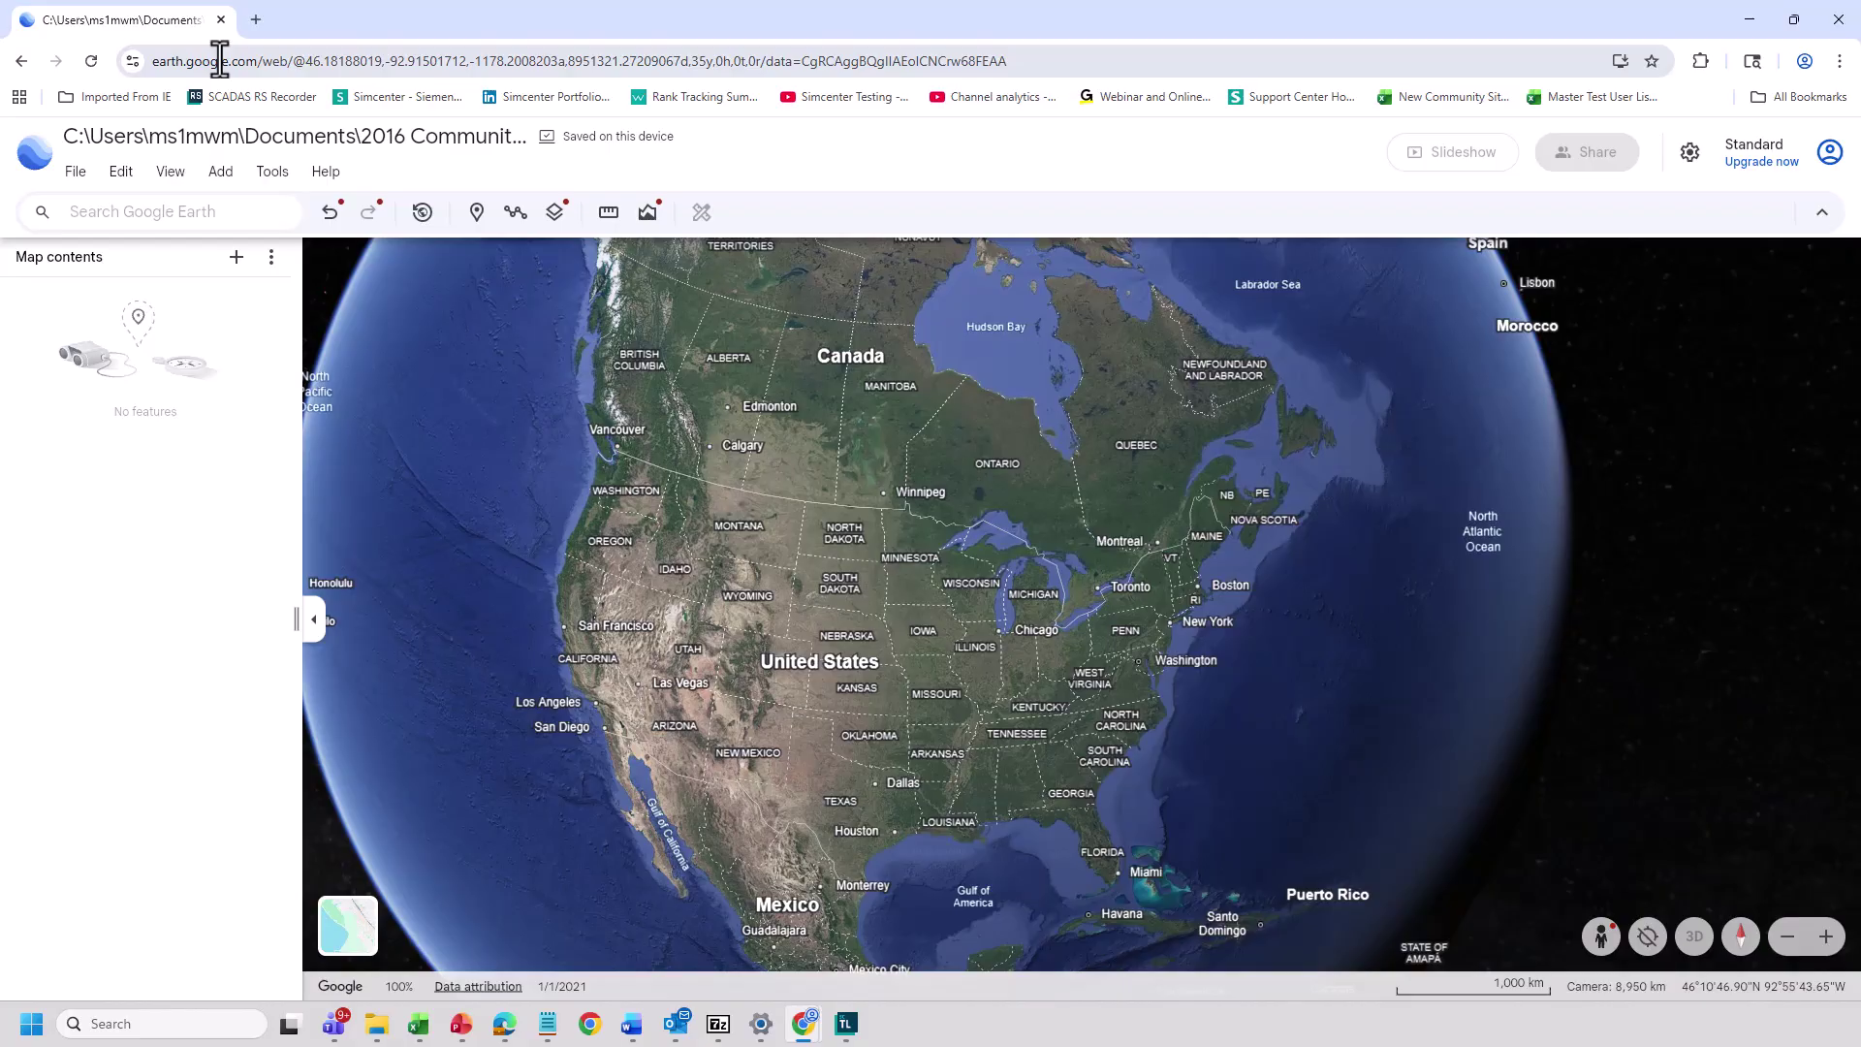
scroll(934, 619, down, 3)
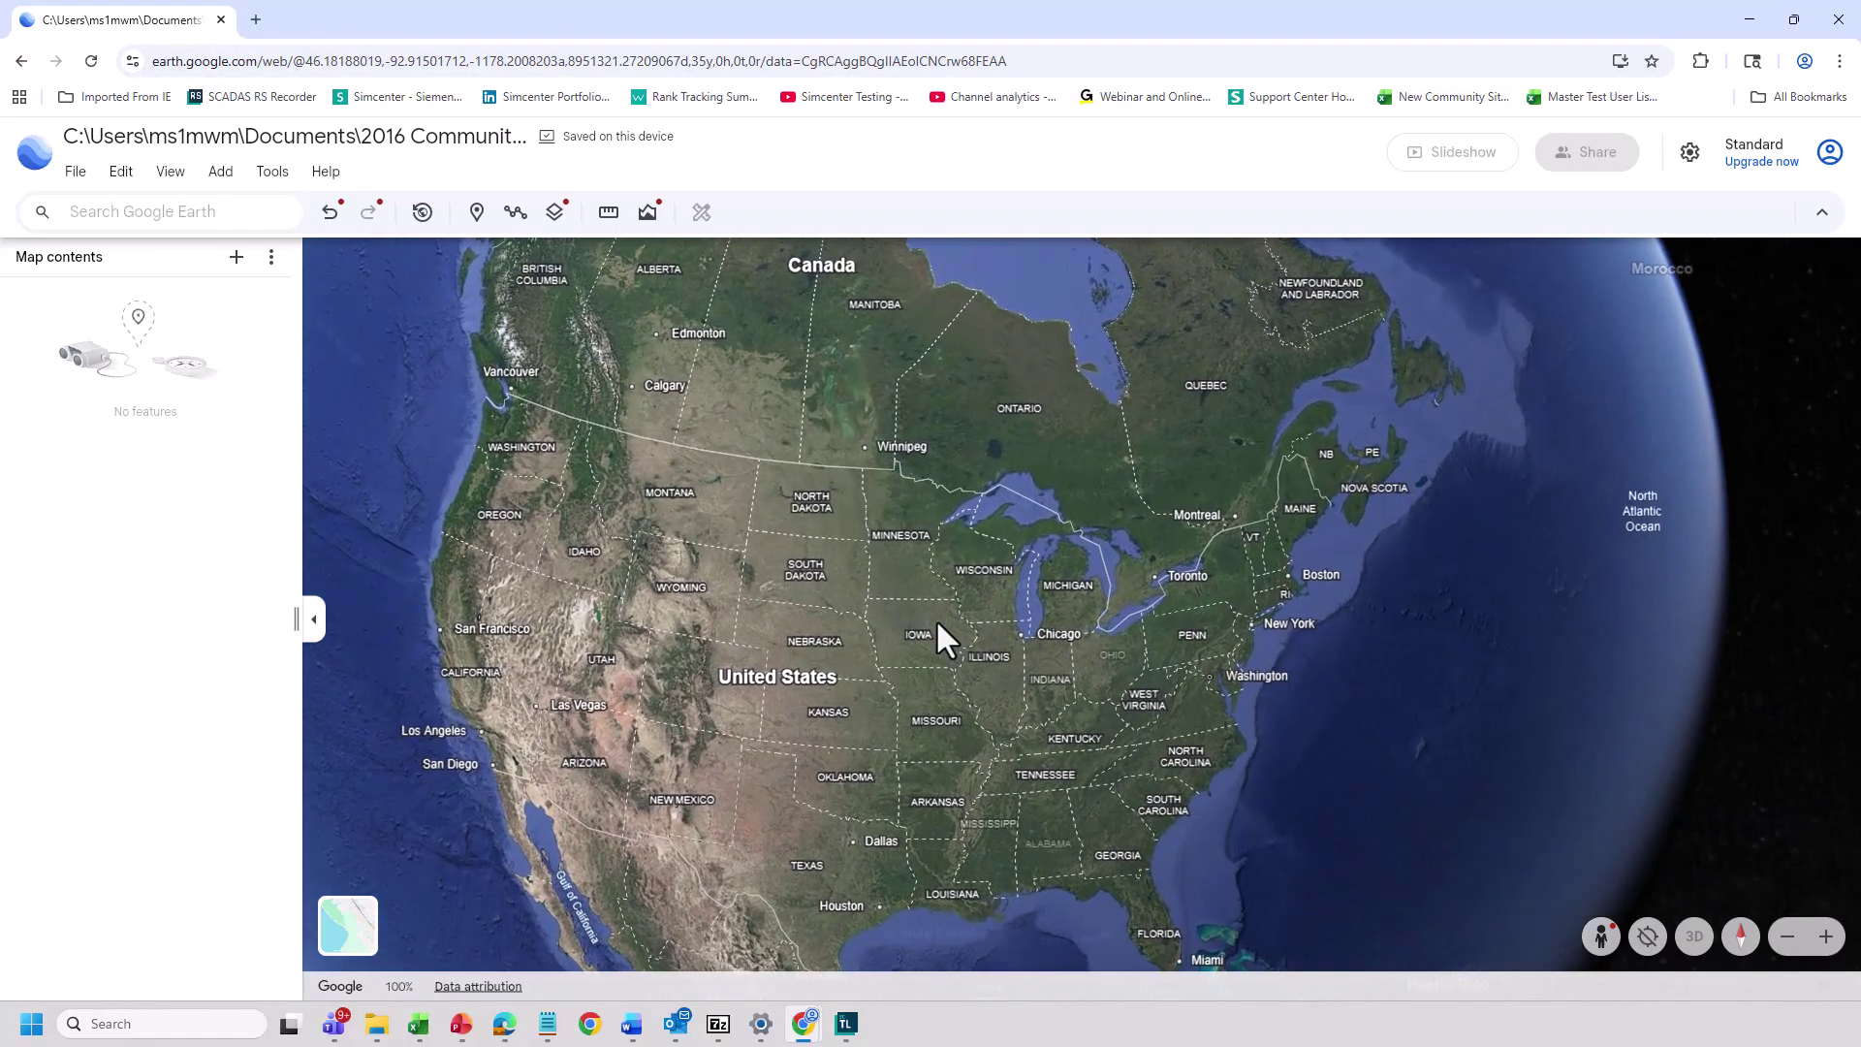
drag(982, 613, 1059, 605)
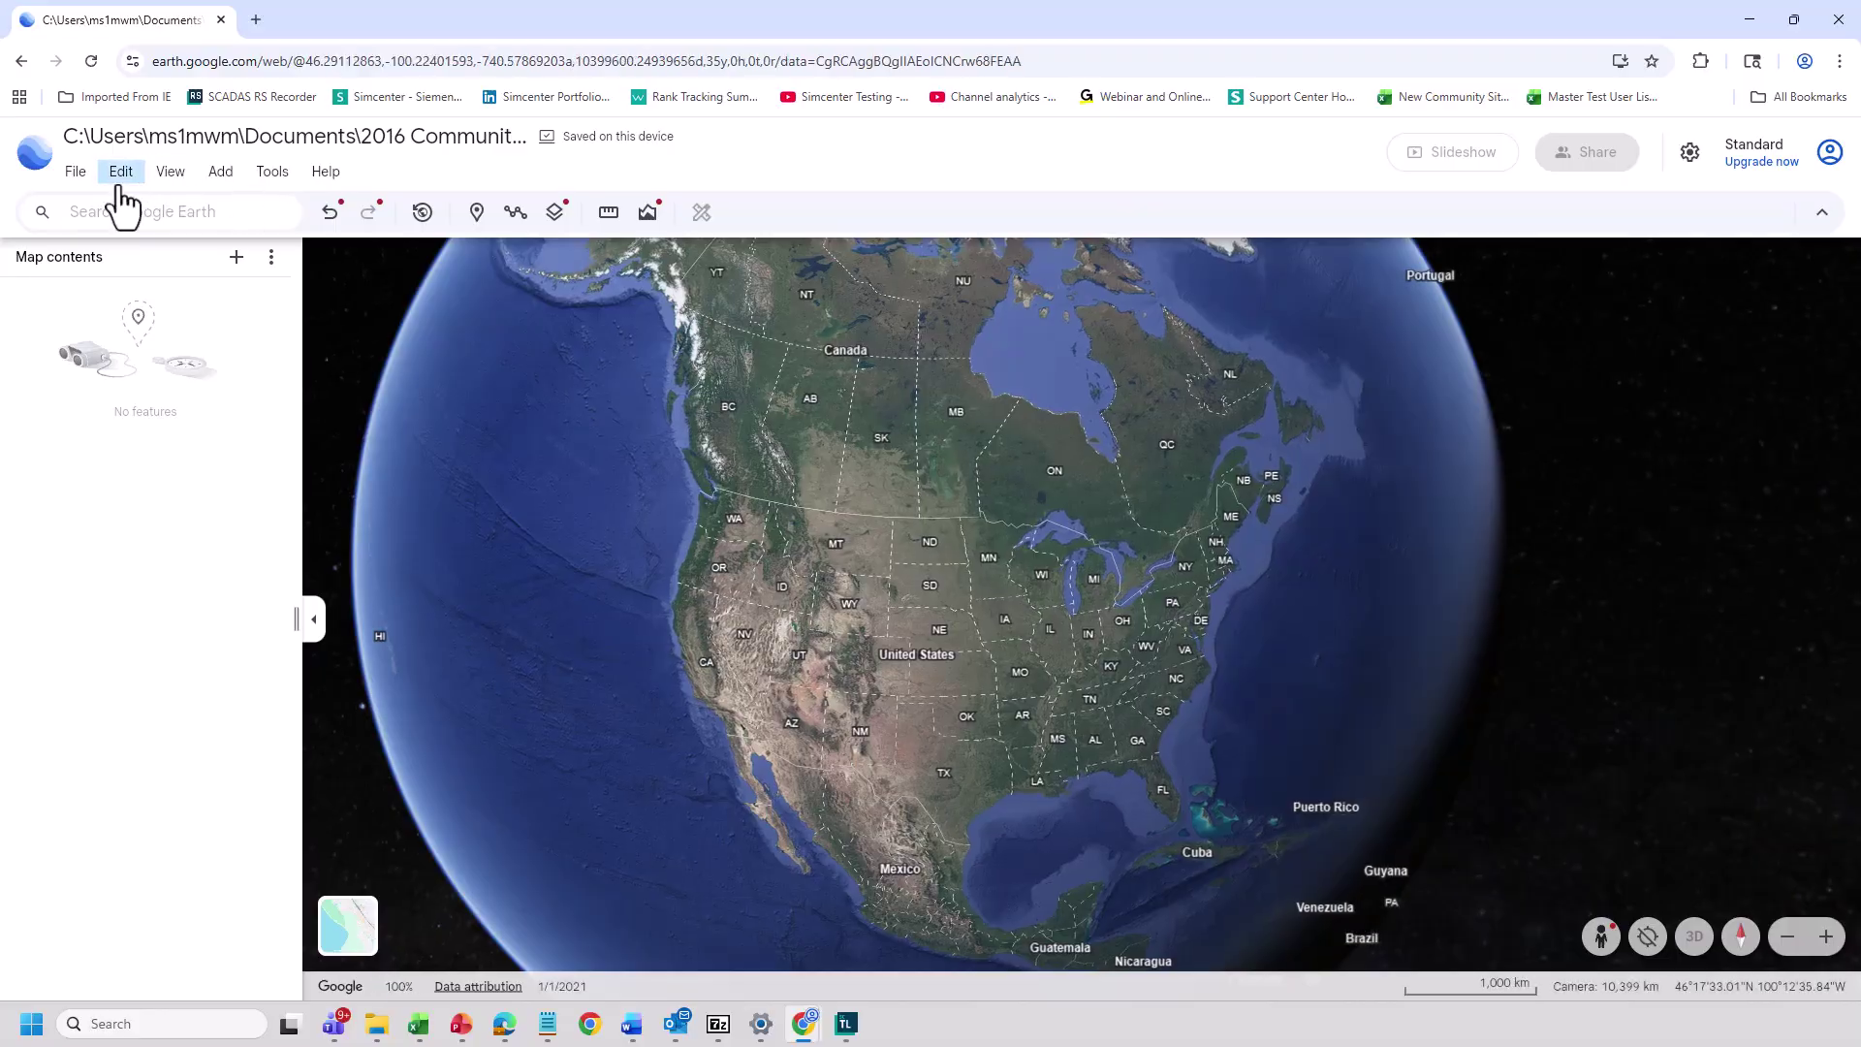
- Open the local KML file CircleTrack_Section1_Run 2.kml from D:\demo in Google Earth
click(75, 175)
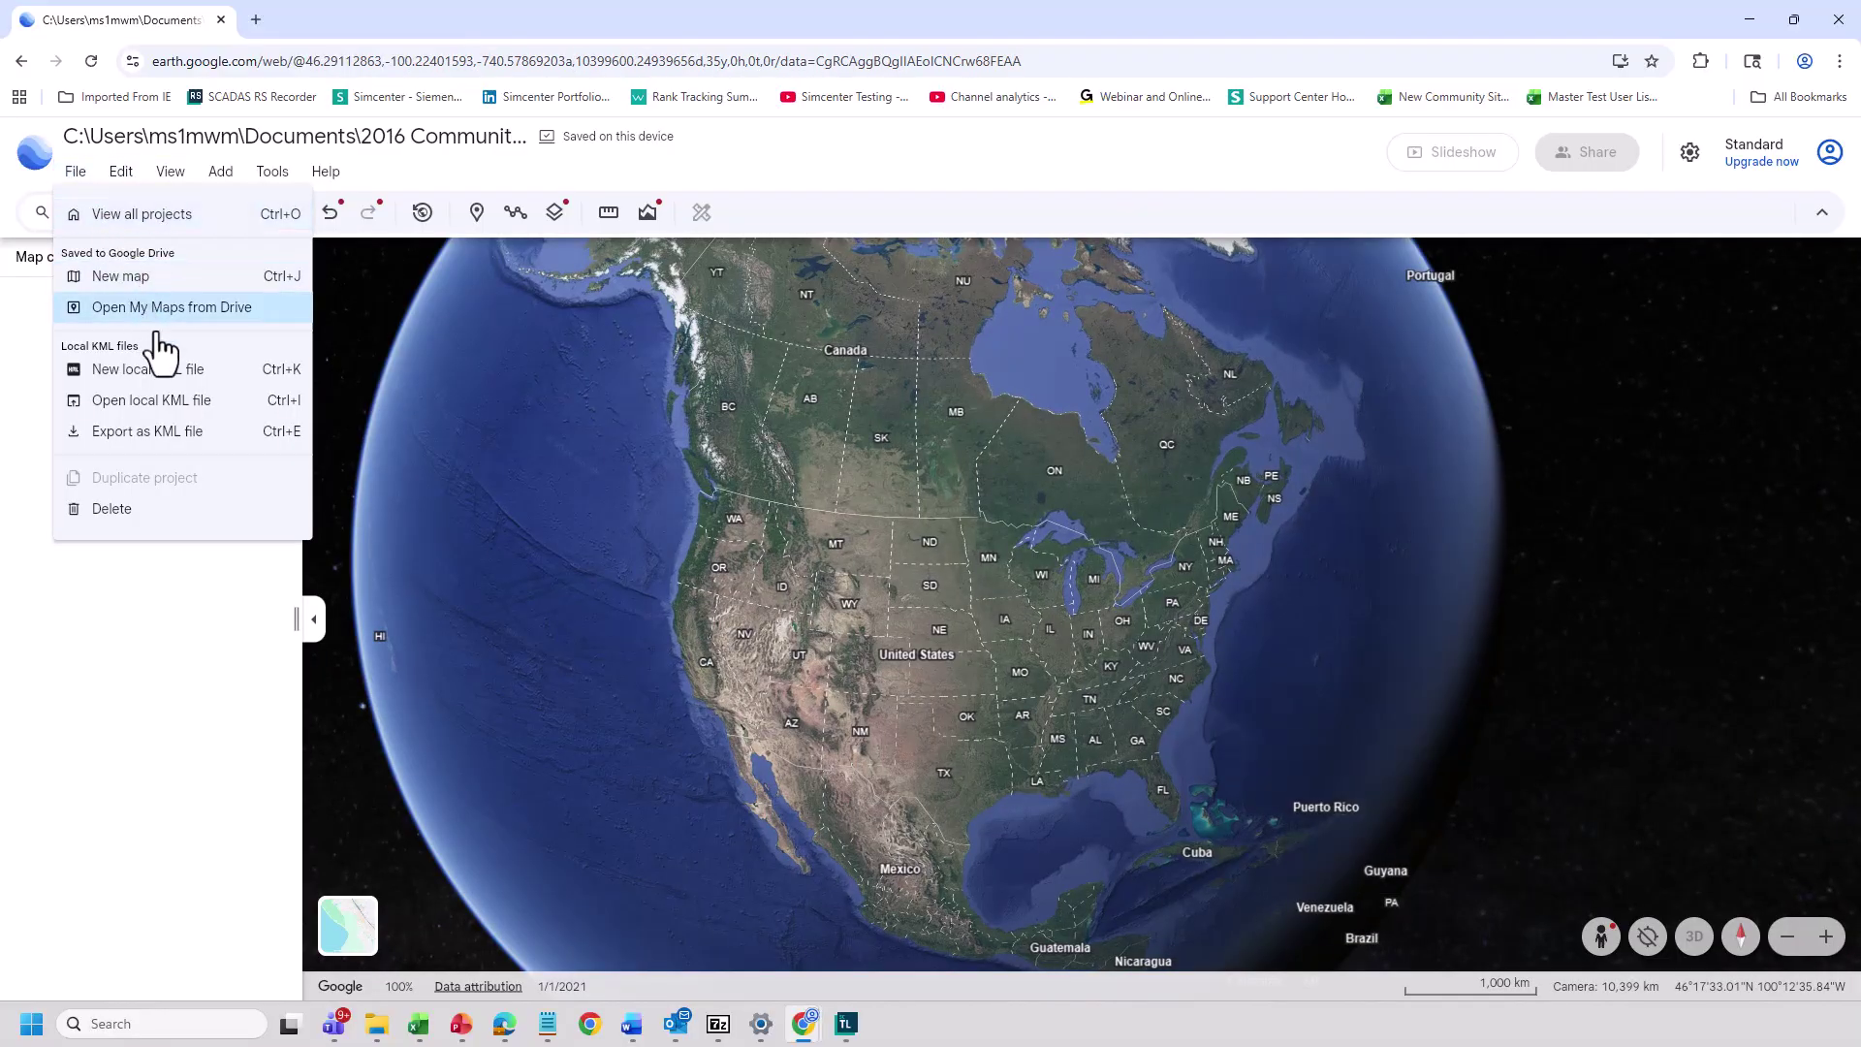
click(175, 407)
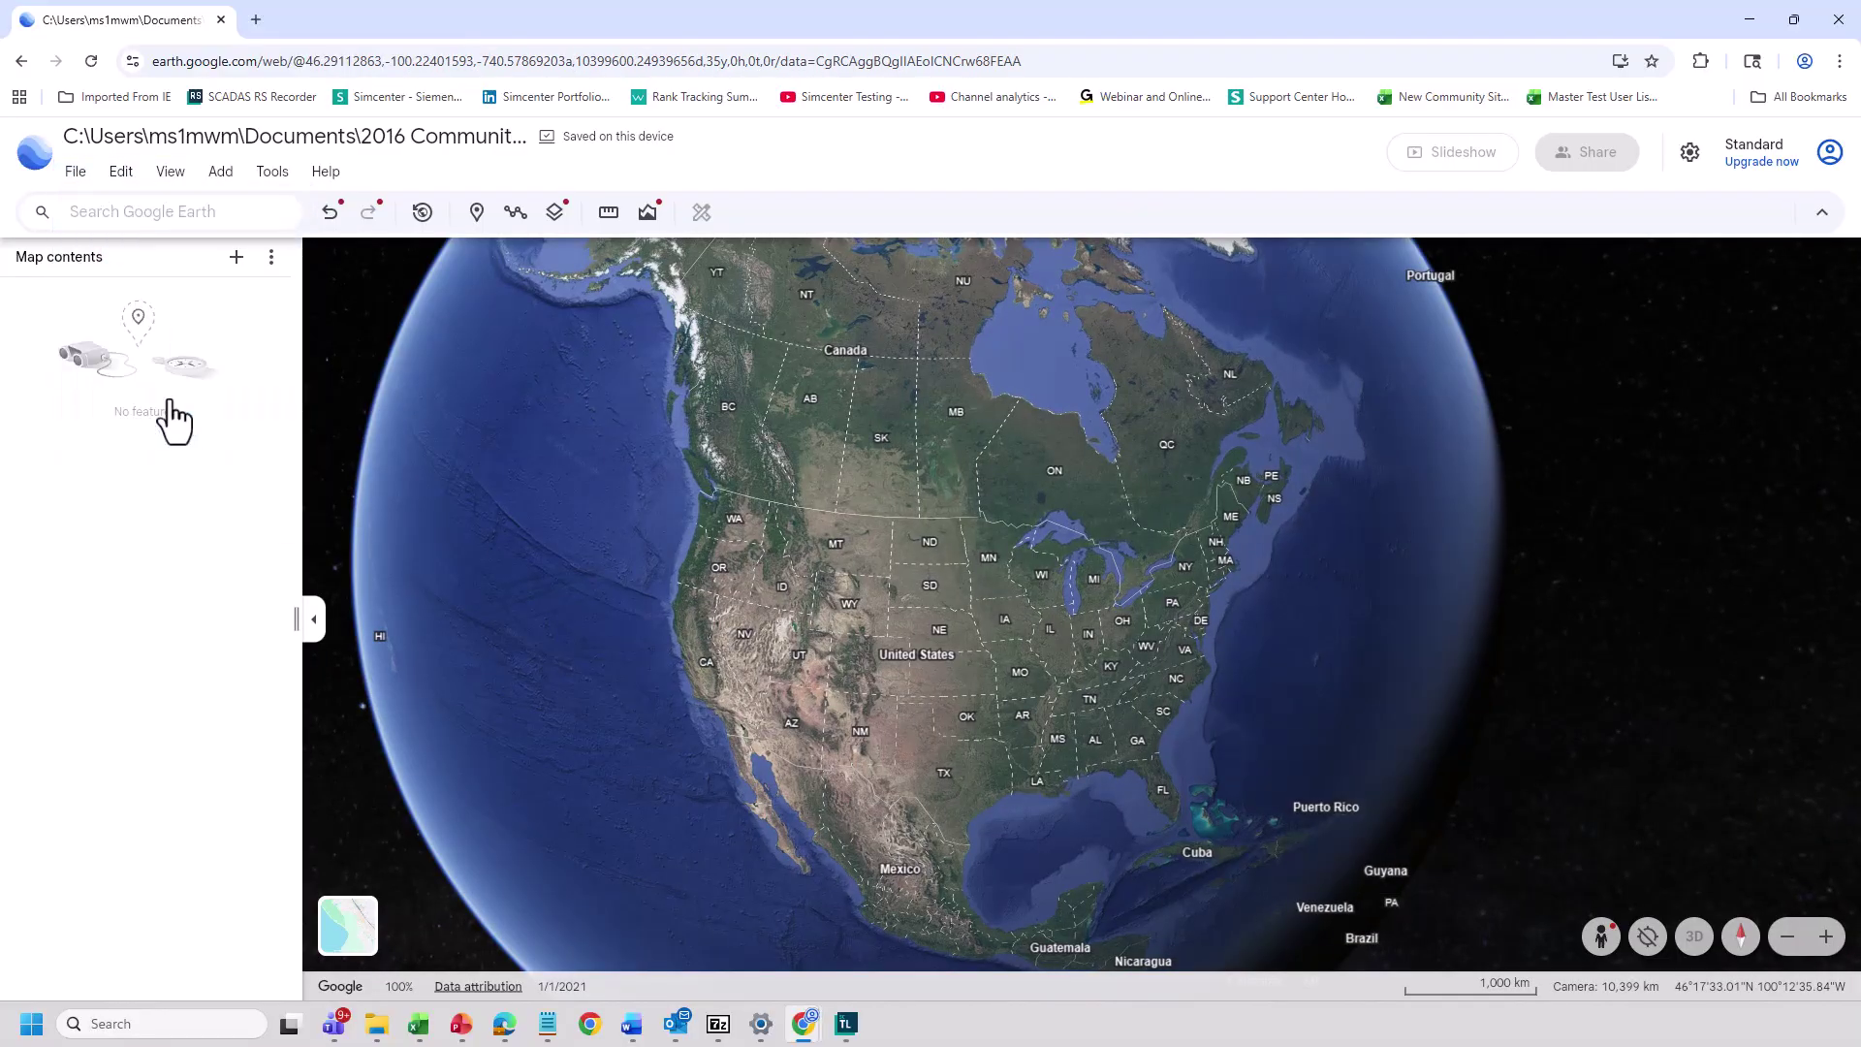
click(75, 172)
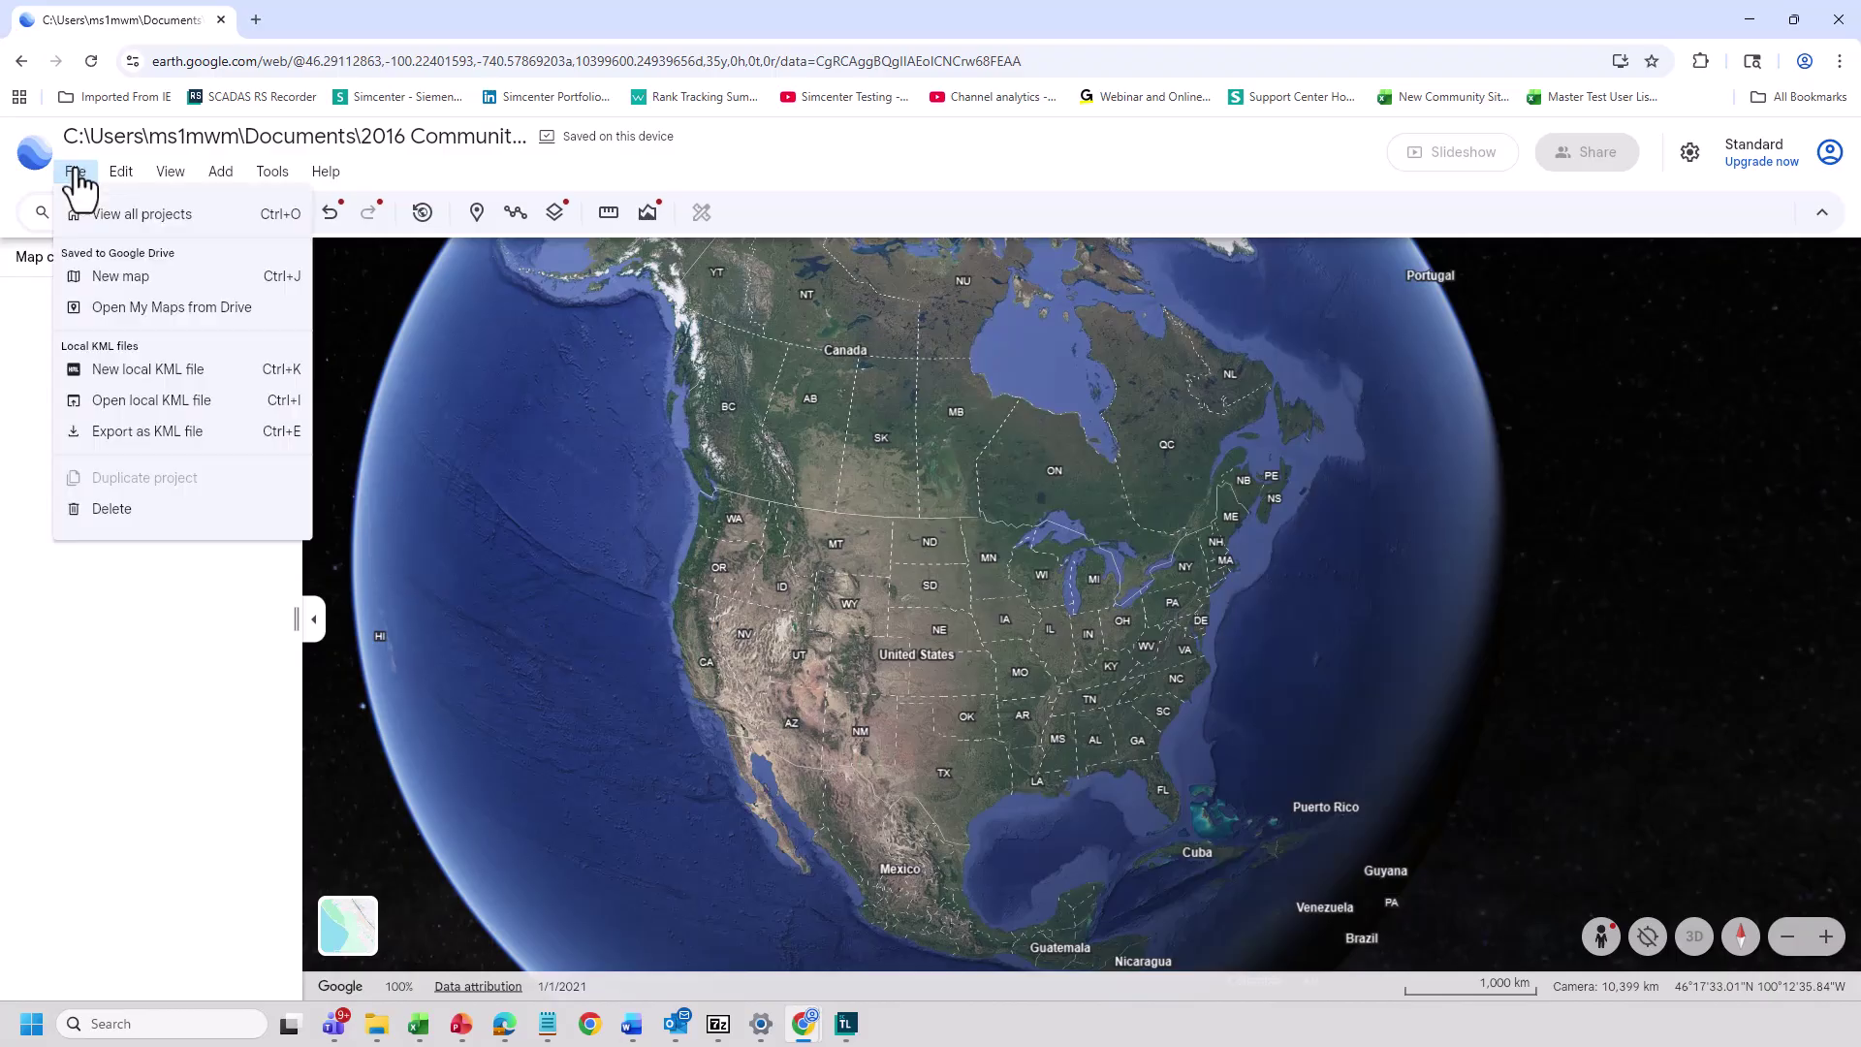
click(187, 410)
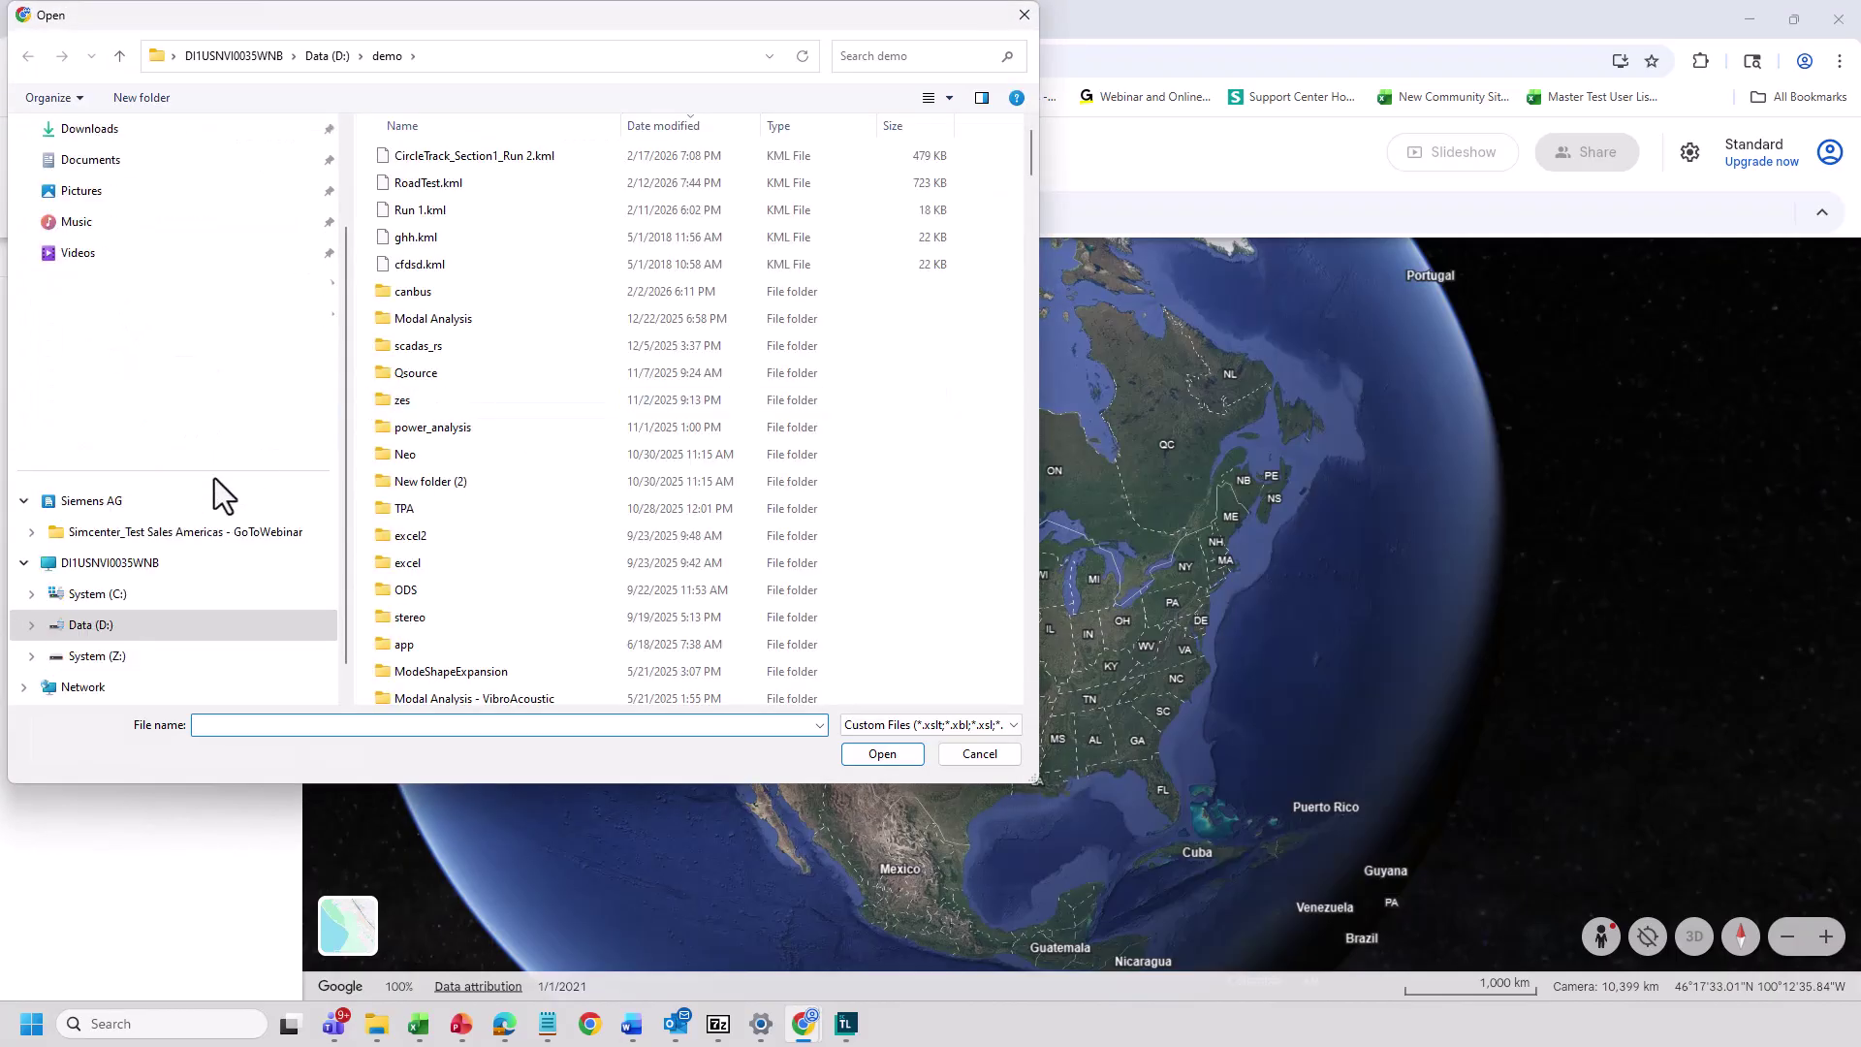
click(137, 628)
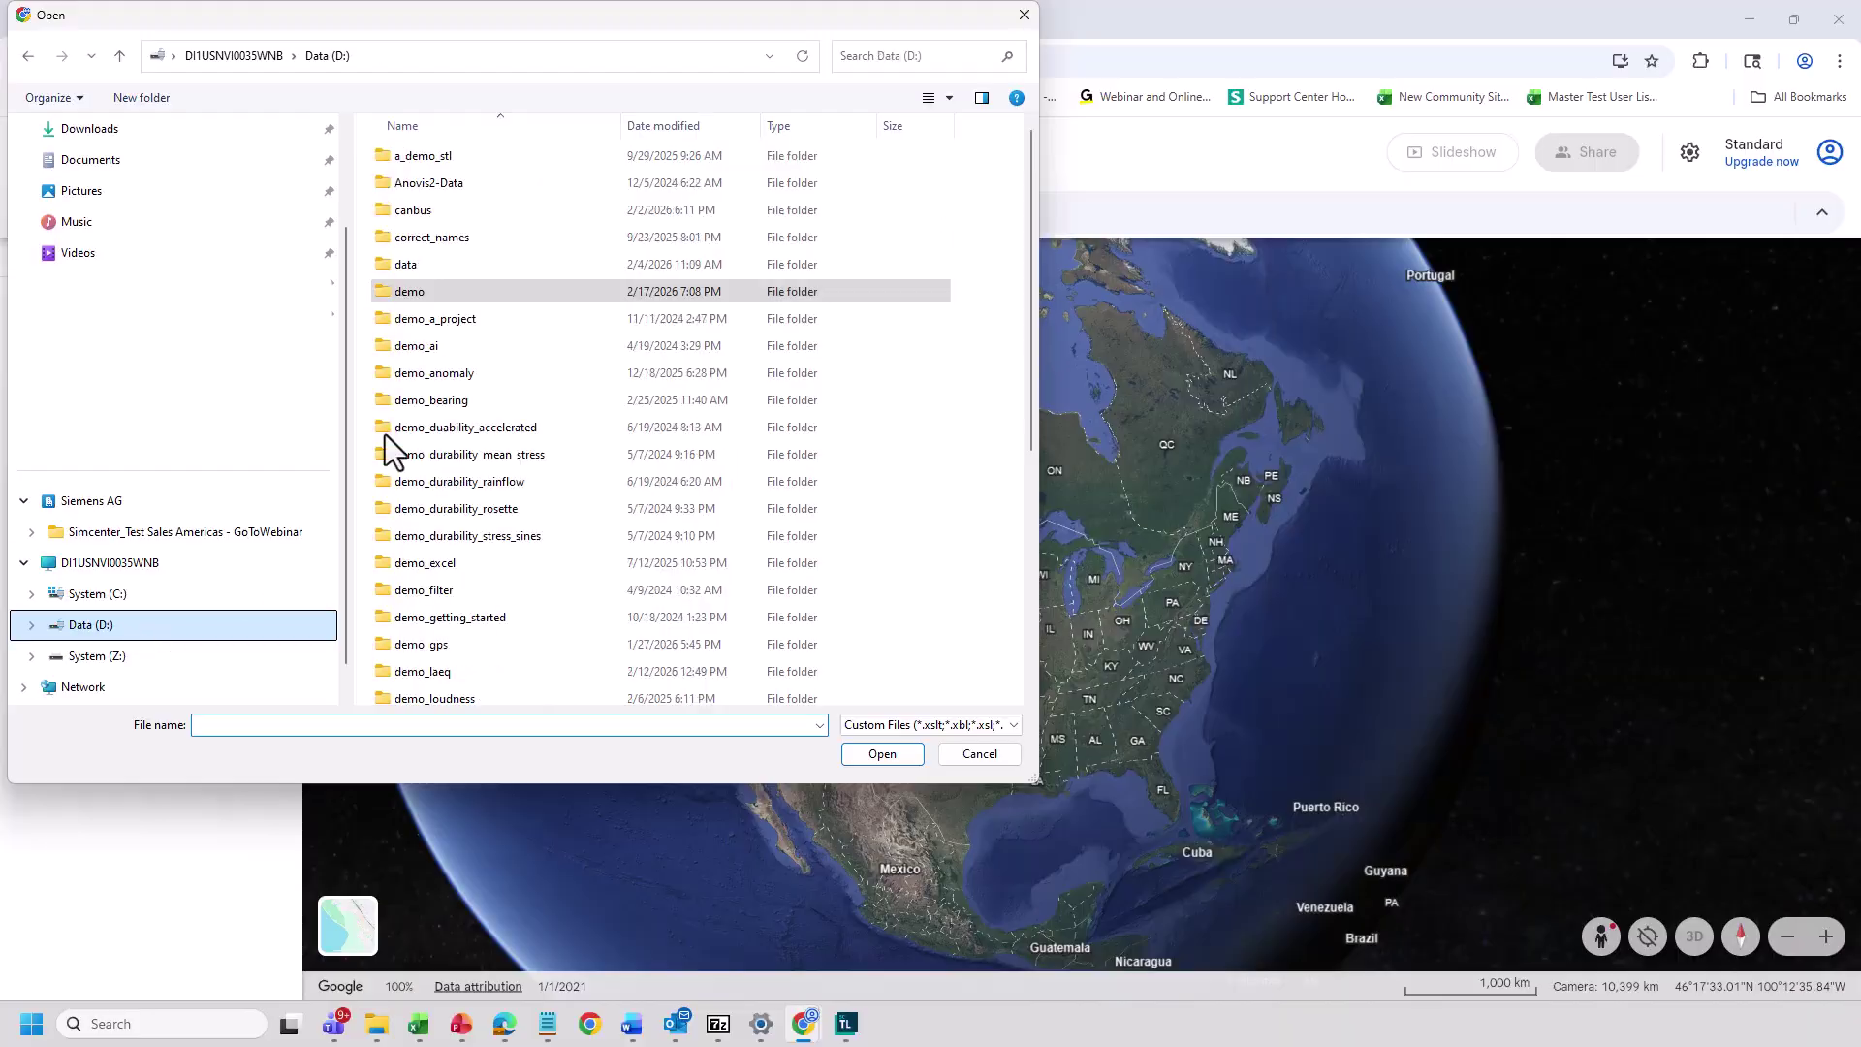
double_click(451, 296)
click(477, 155)
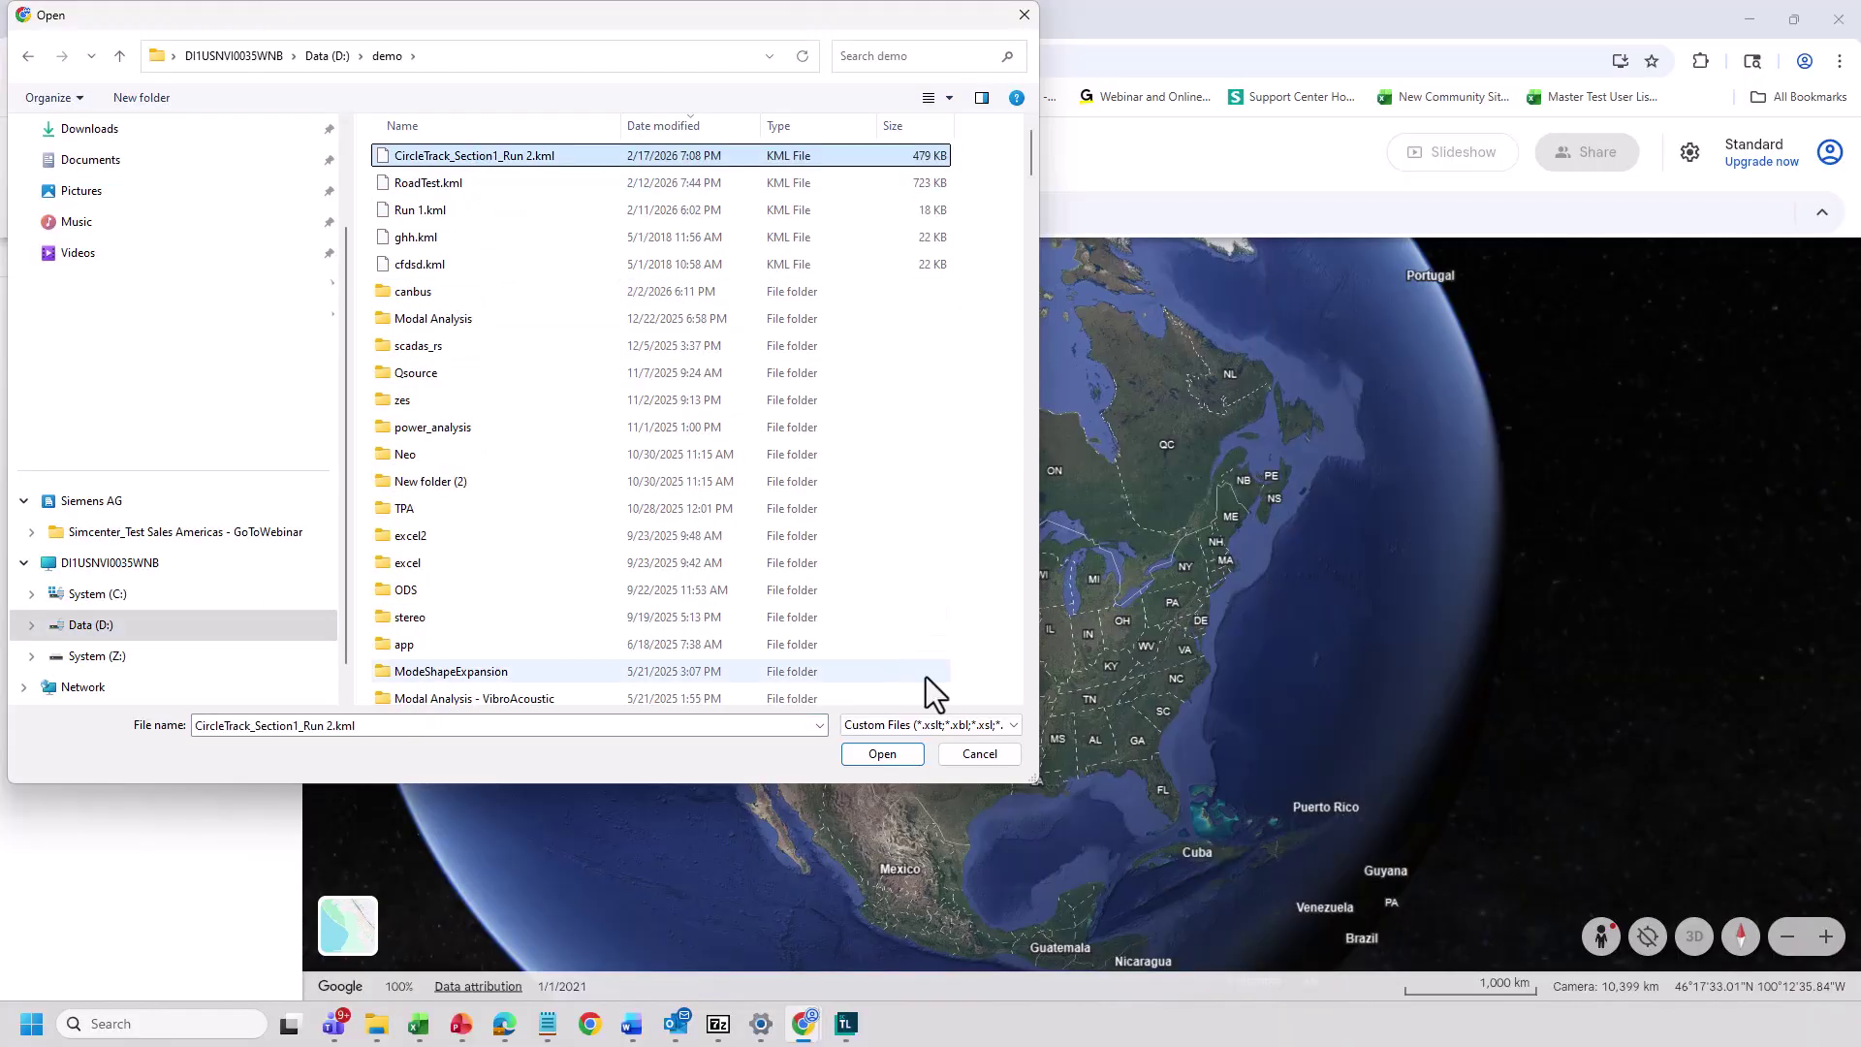
click(906, 754)
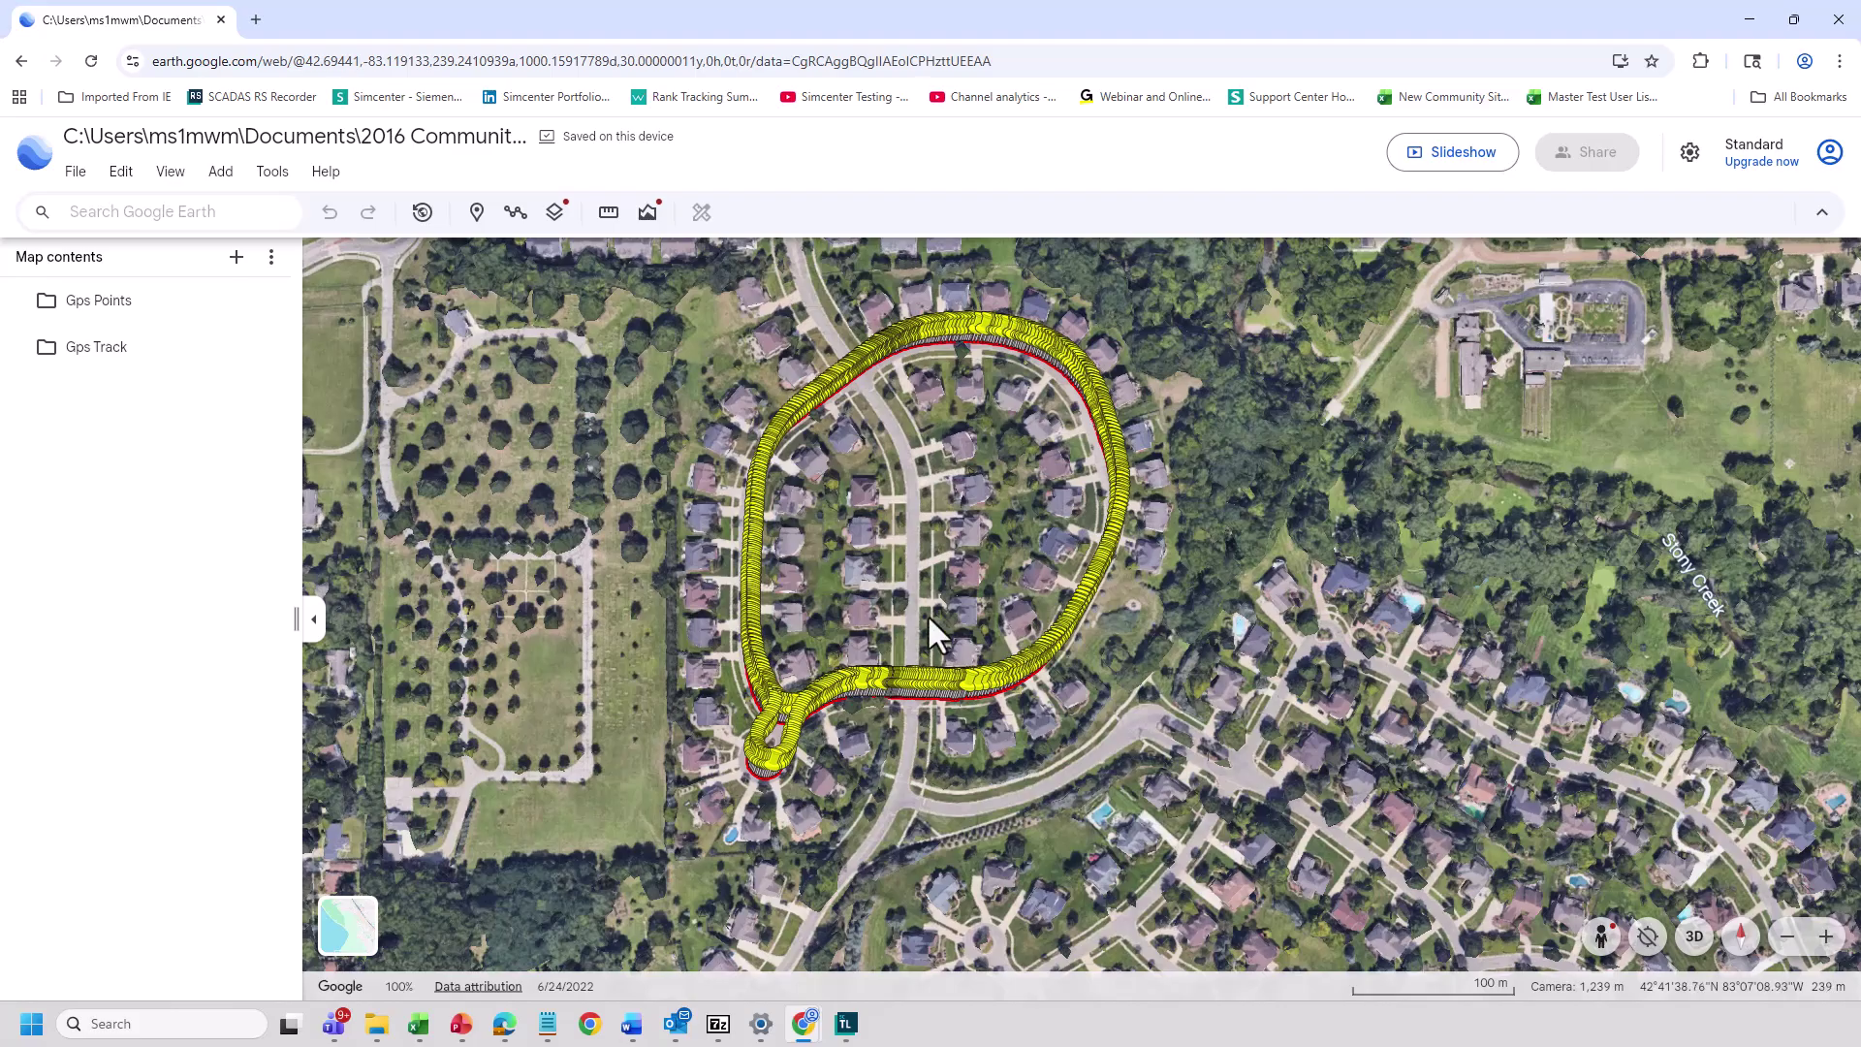
- Draw a straight path about 22.5 m long across the GPS track at the lower intersection and save it to the project
scroll(927, 614, up, 5)
scroll(921, 592, down, 5)
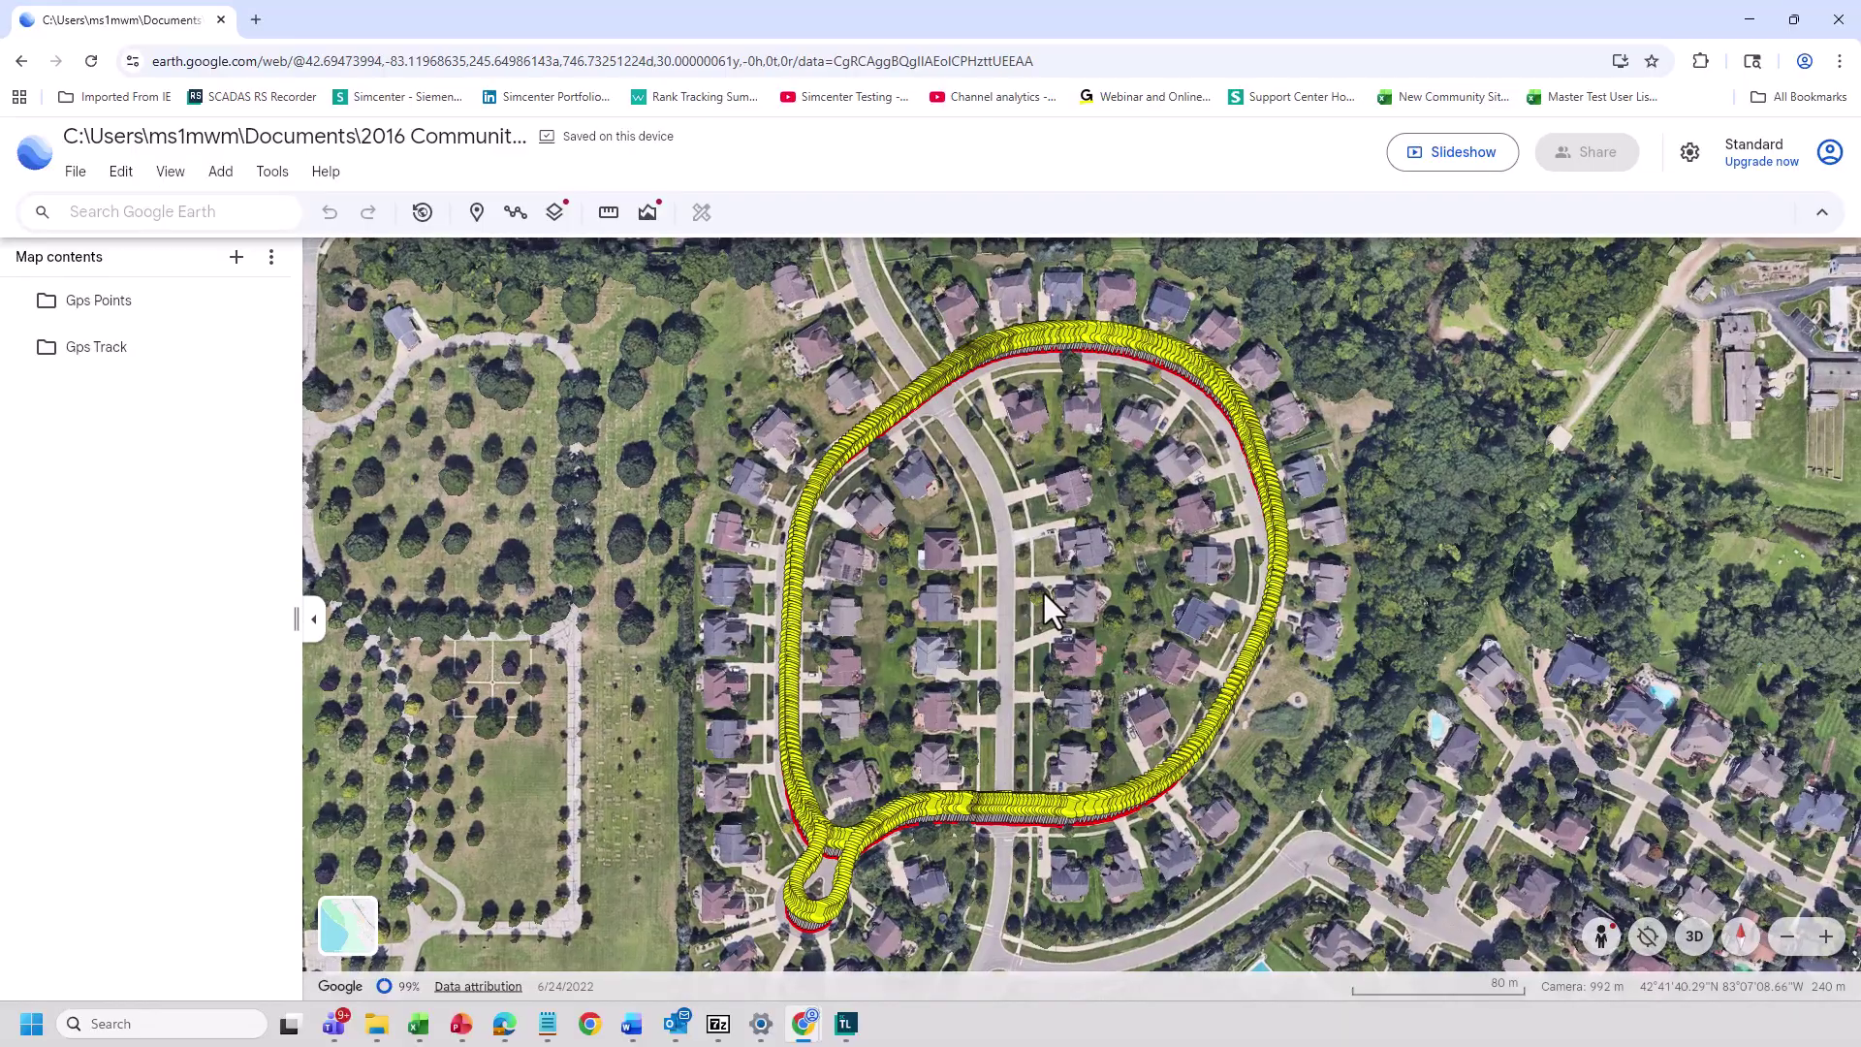
click(522, 227)
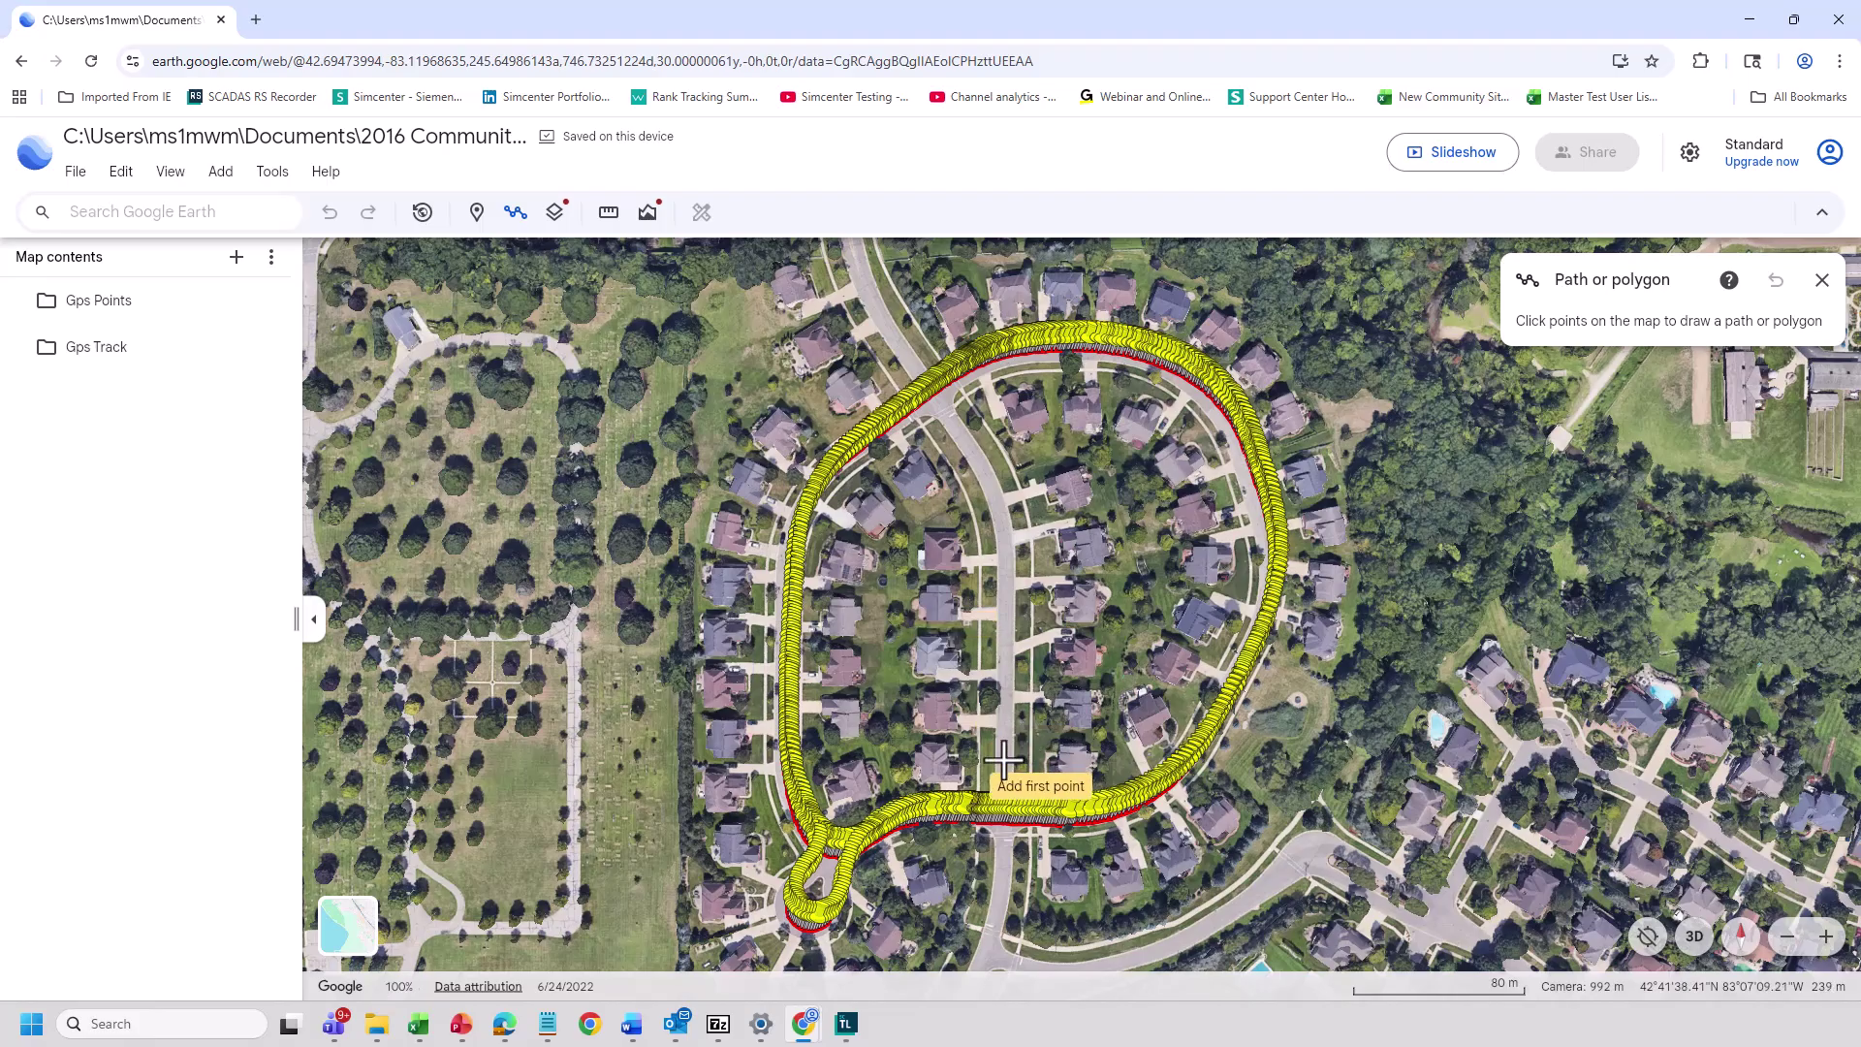
scroll(974, 795, up, 3)
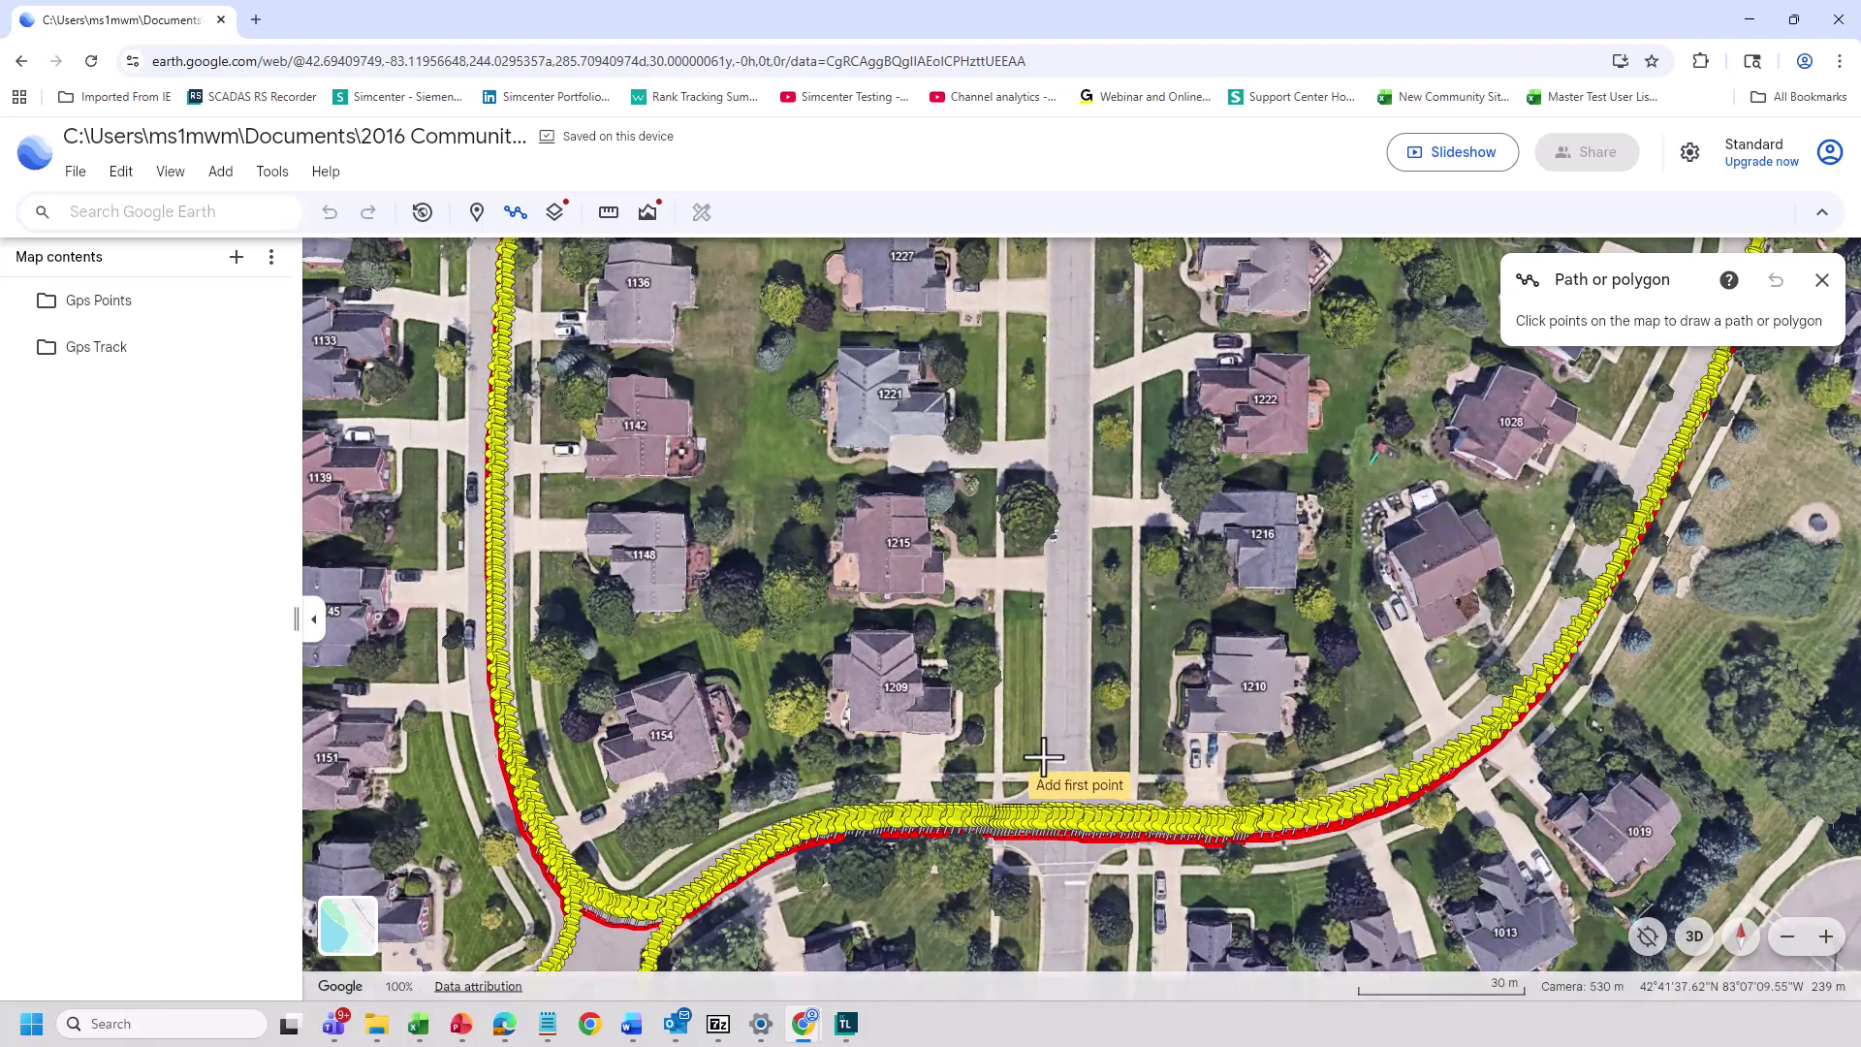
click(1043, 756)
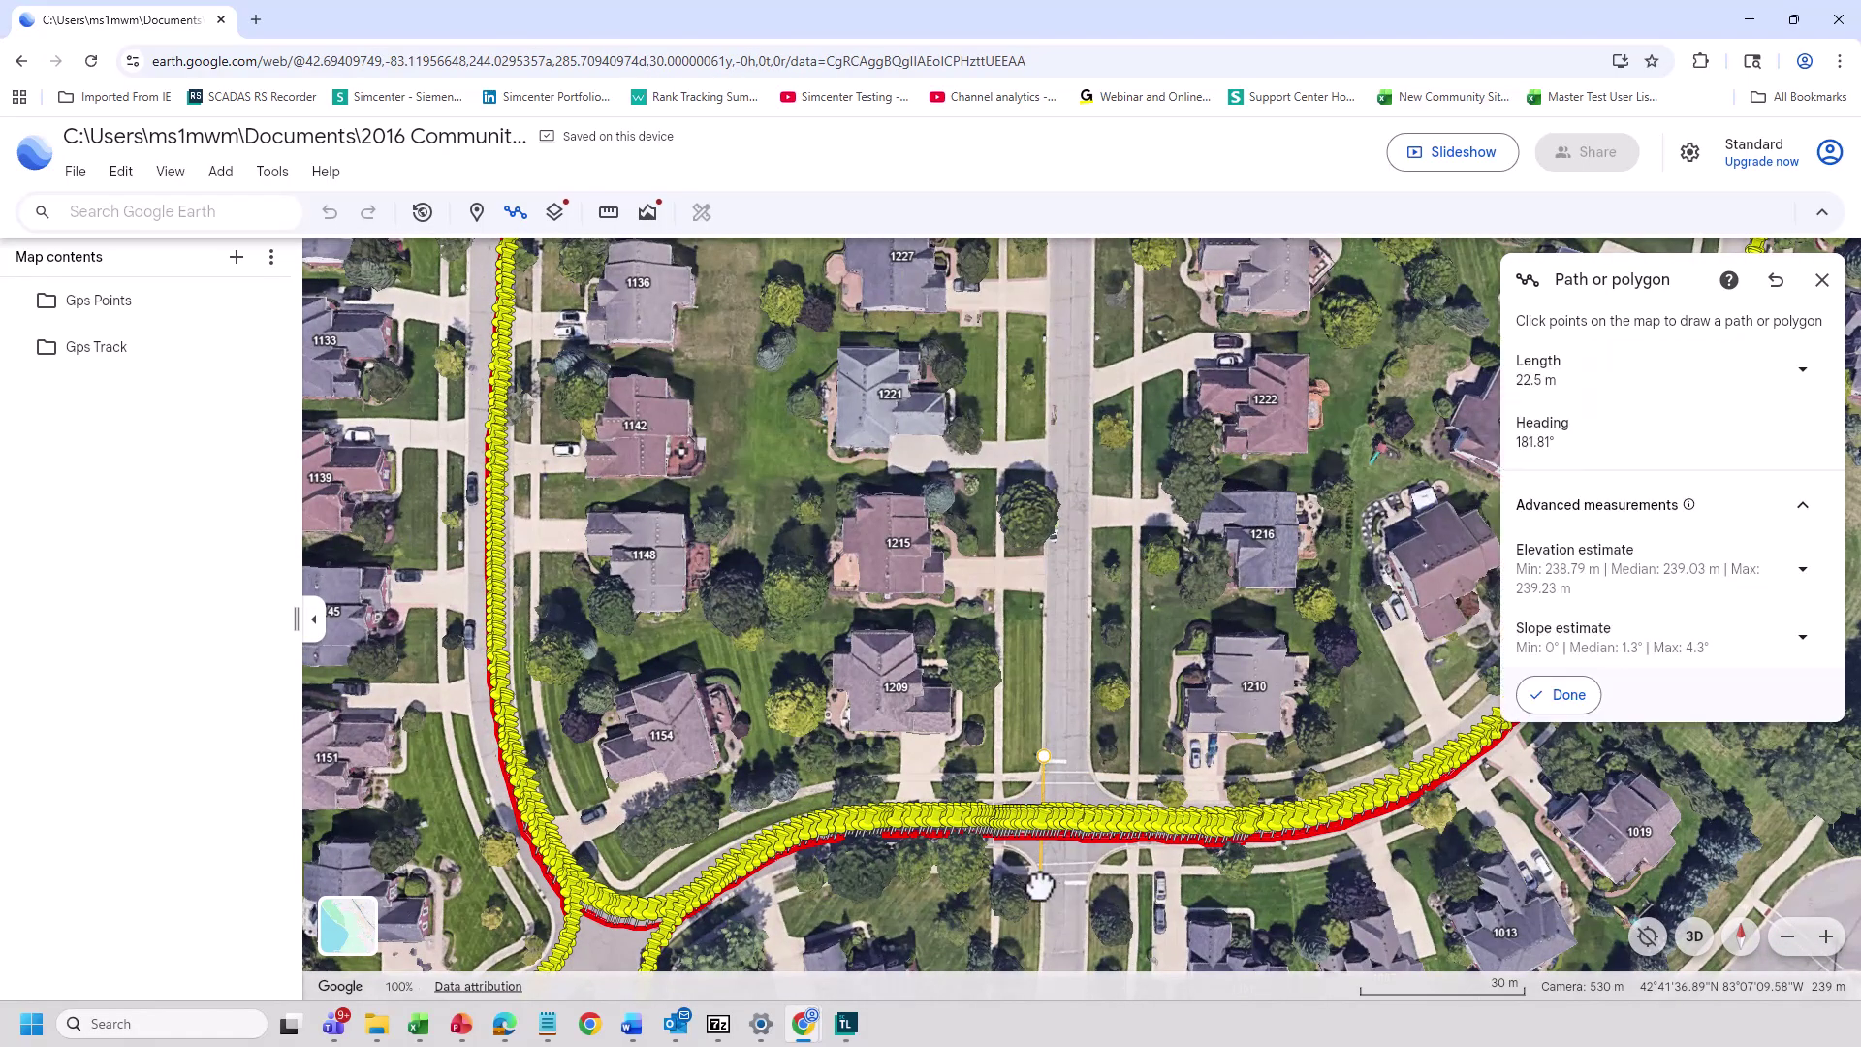
click(1039, 884)
scroll(1078, 851, down, 2)
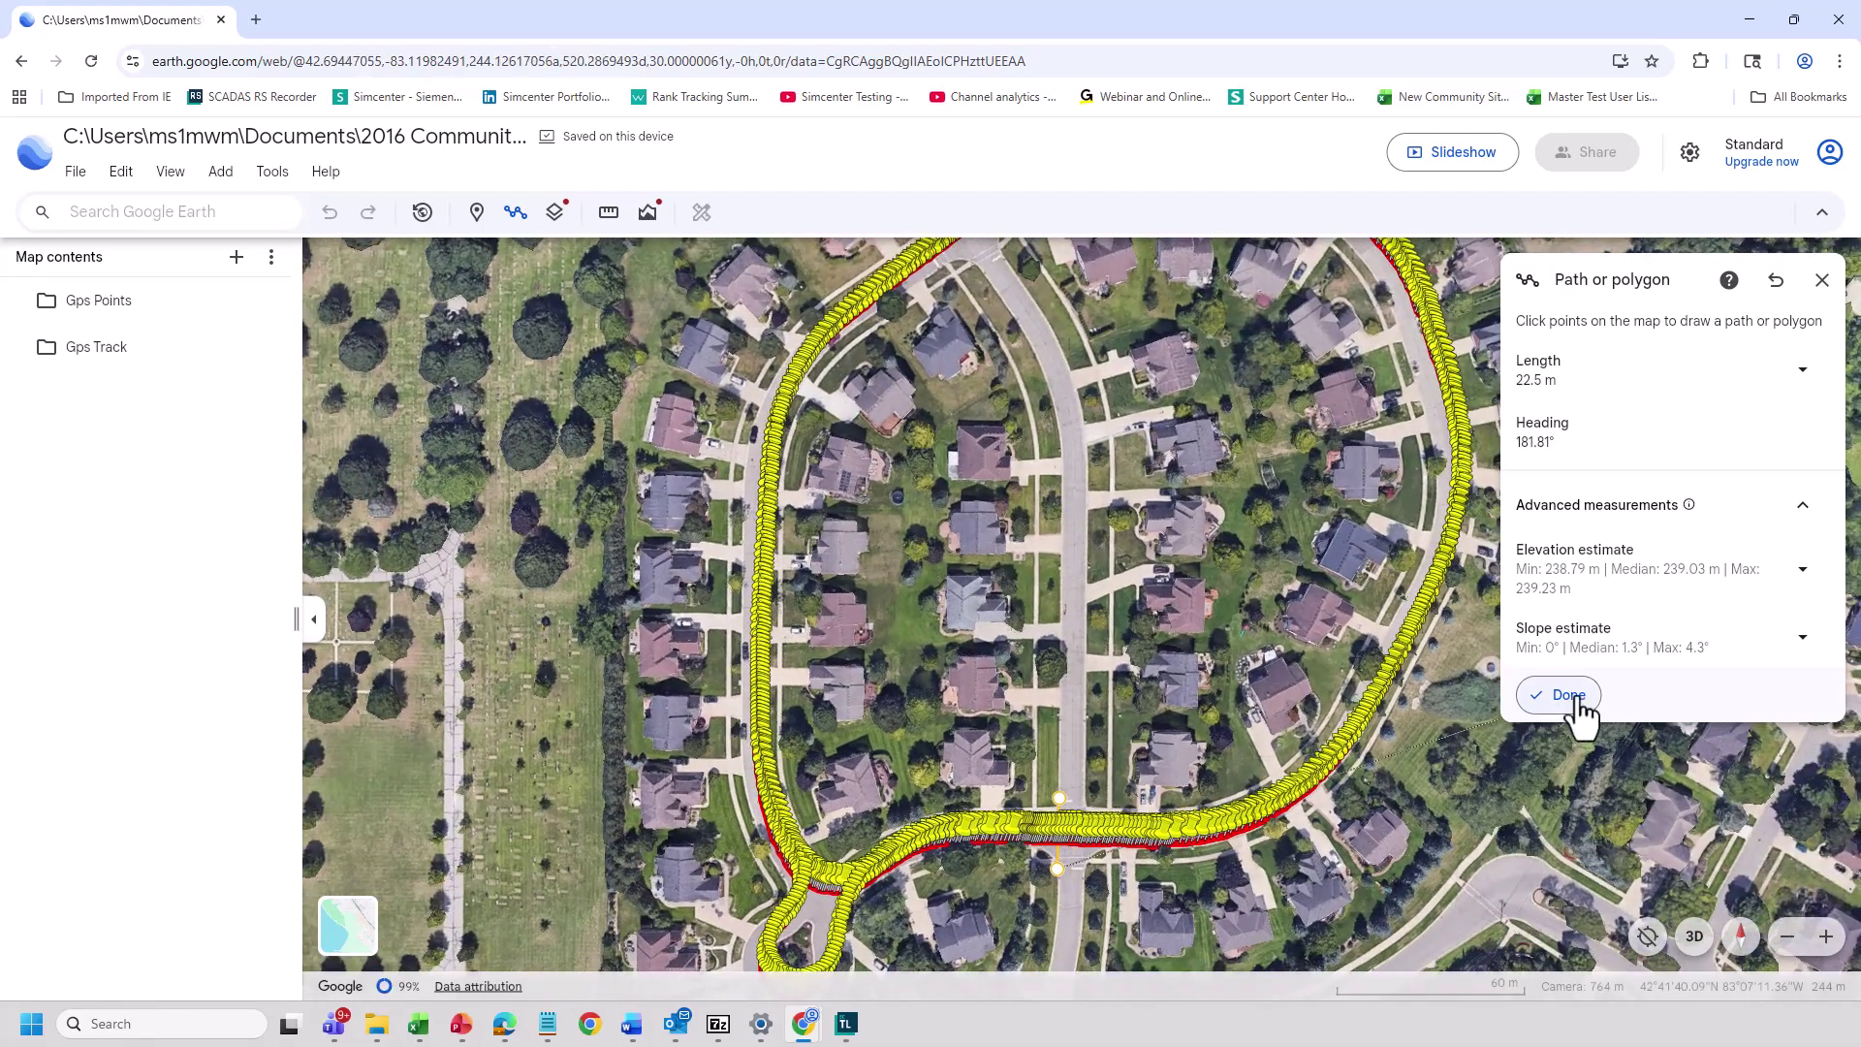
click(1551, 703)
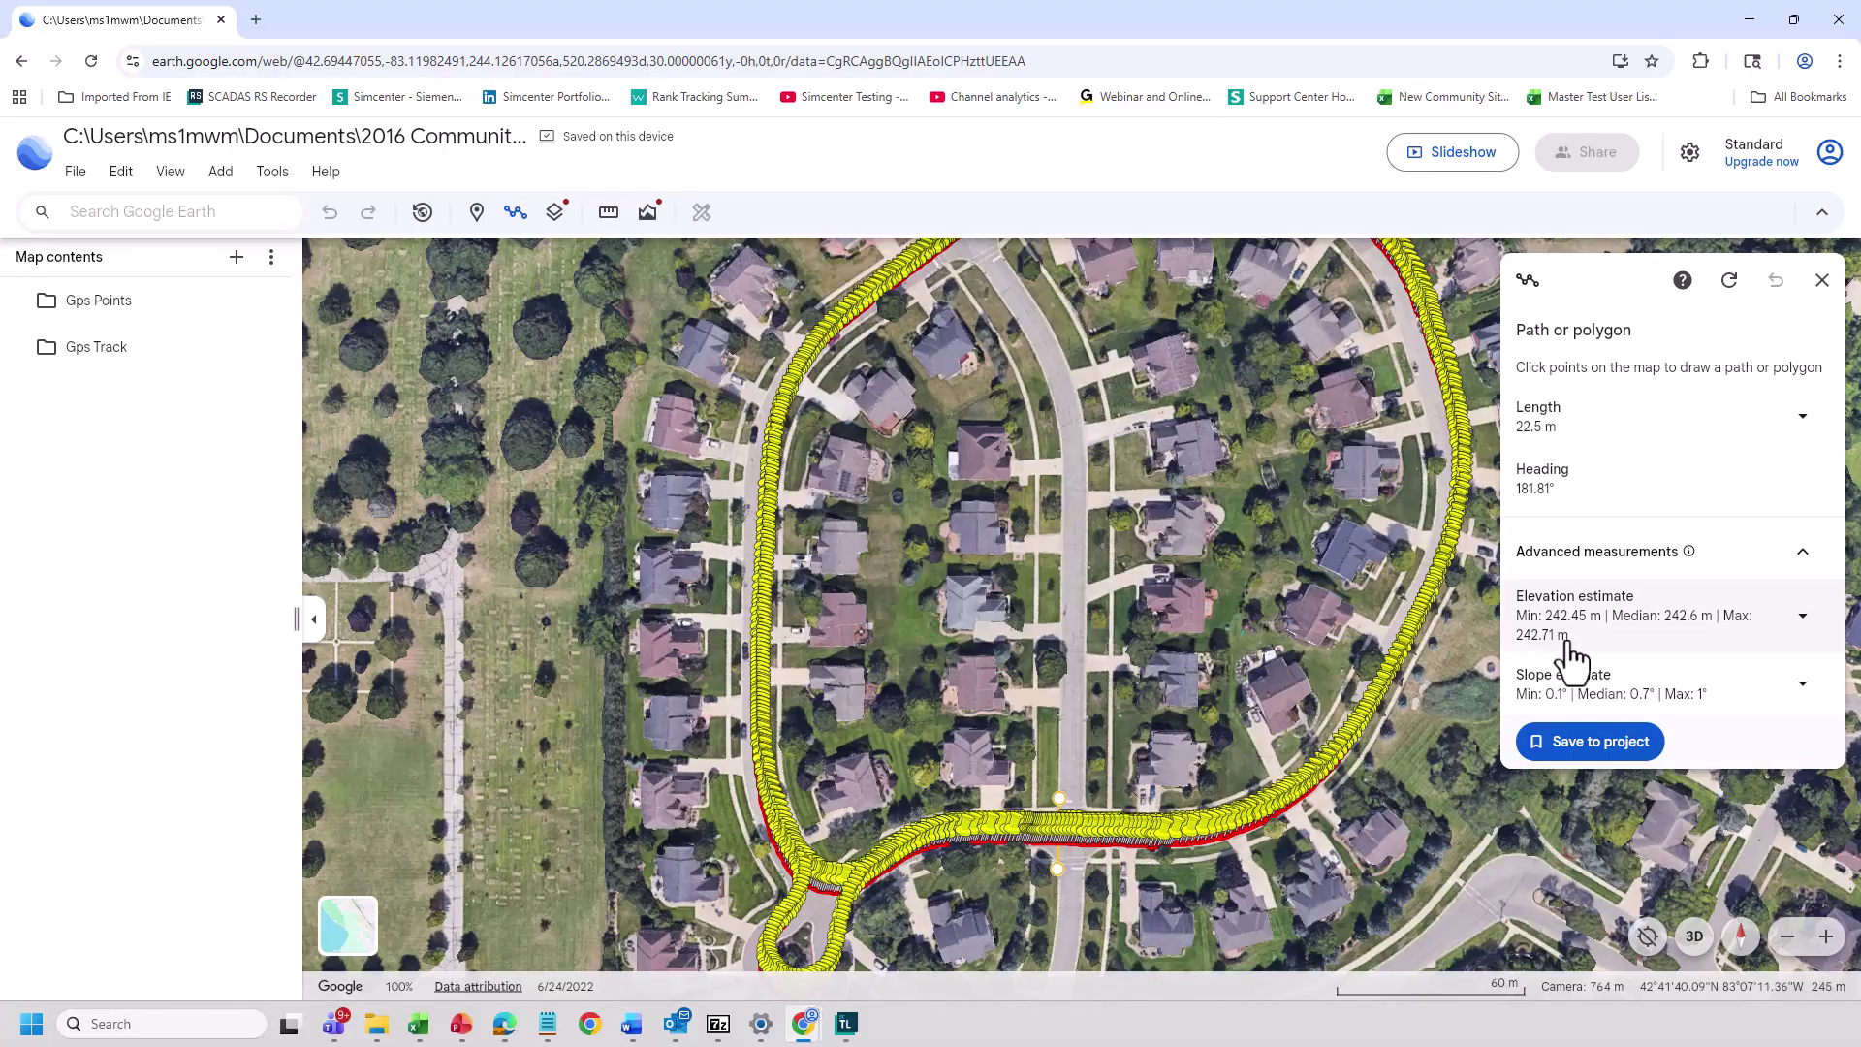
click(1551, 743)
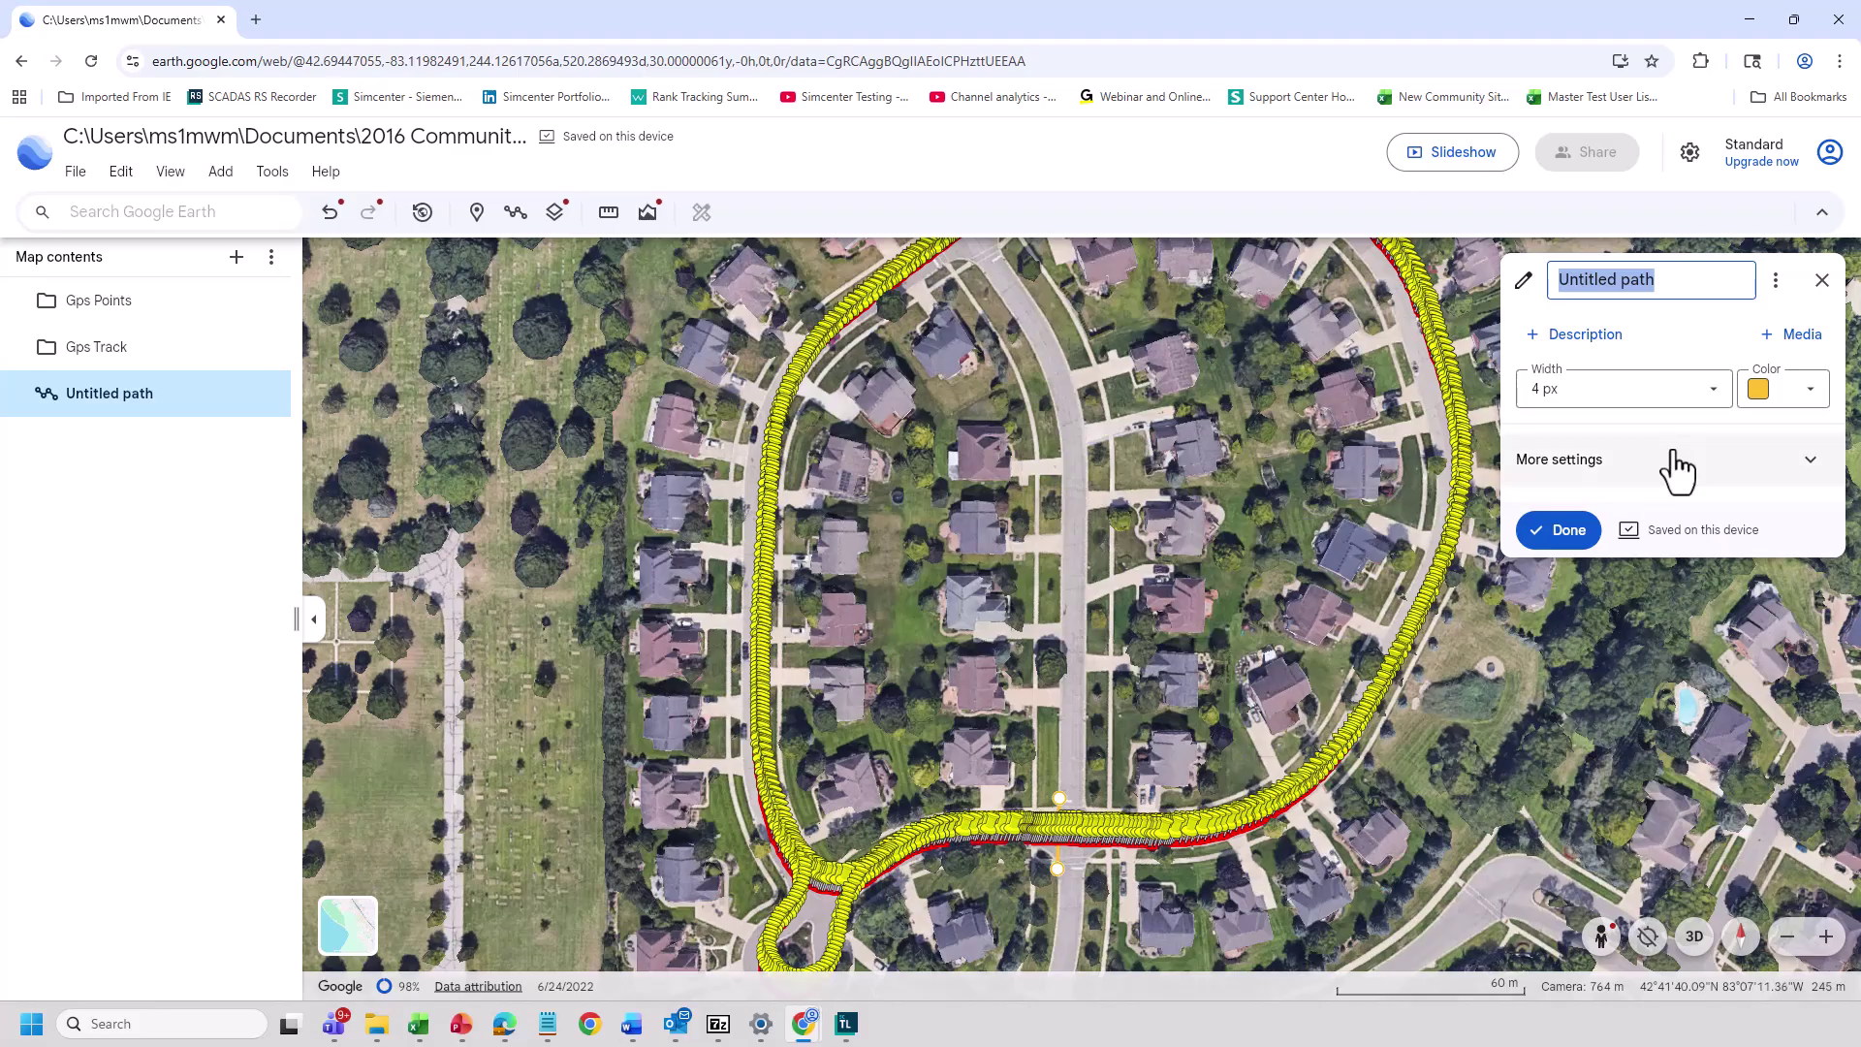
- Name the new path Lap:*:1, finish editing it and close its details
click(1641, 280)
click(1524, 281)
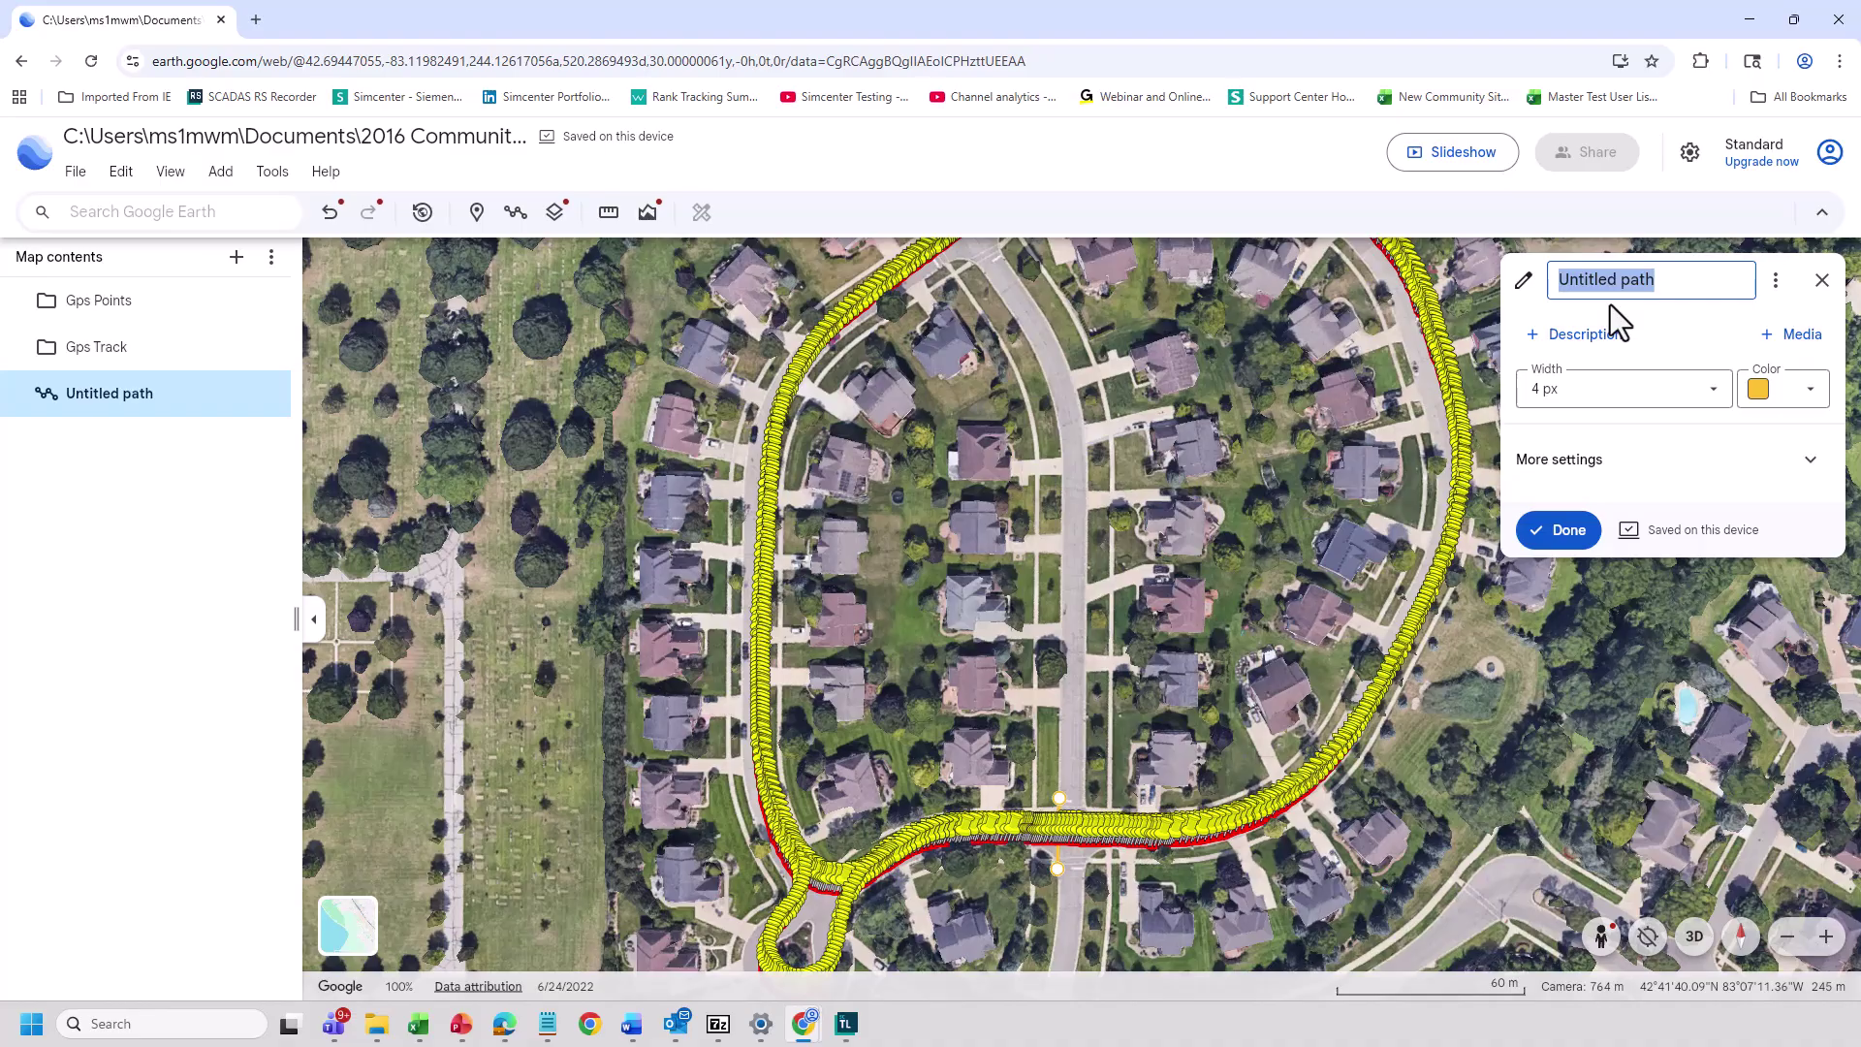
text(Lap:*)
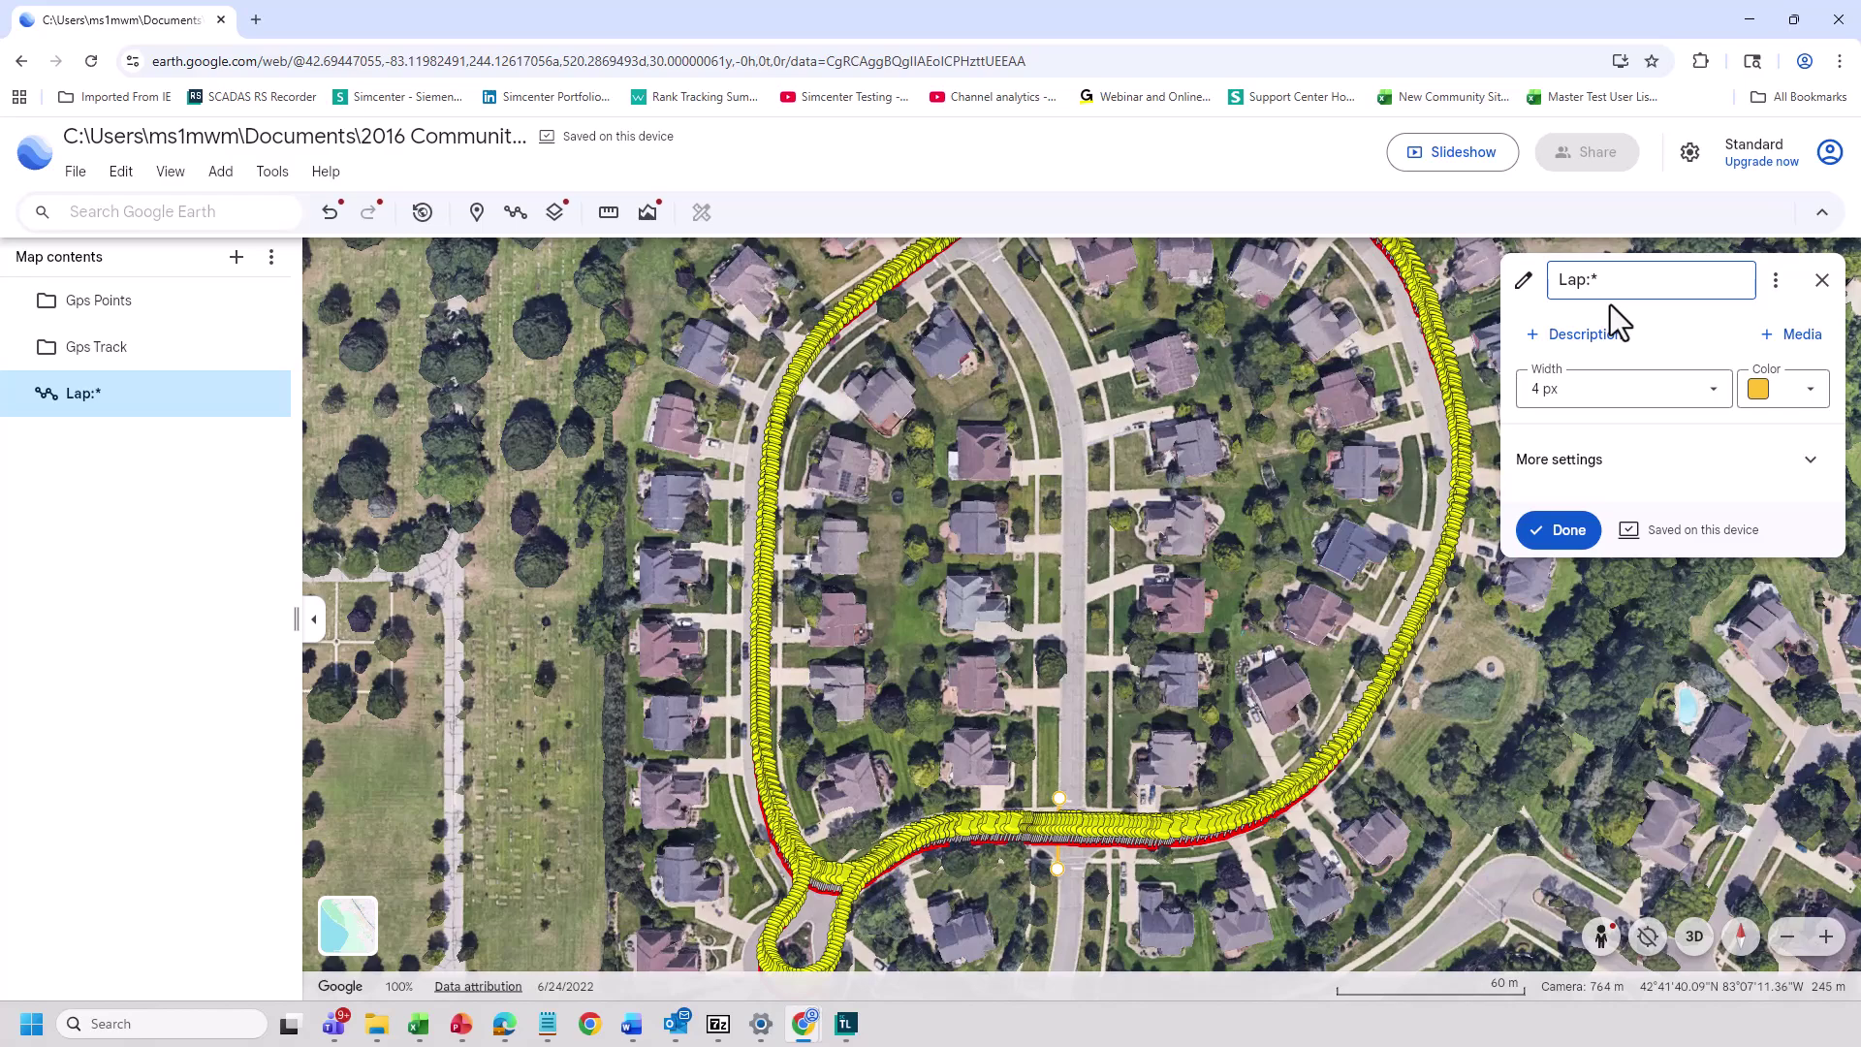
text(:1)
click(1604, 289)
key(BackSpace)
key(BackSpace)
text(:1)
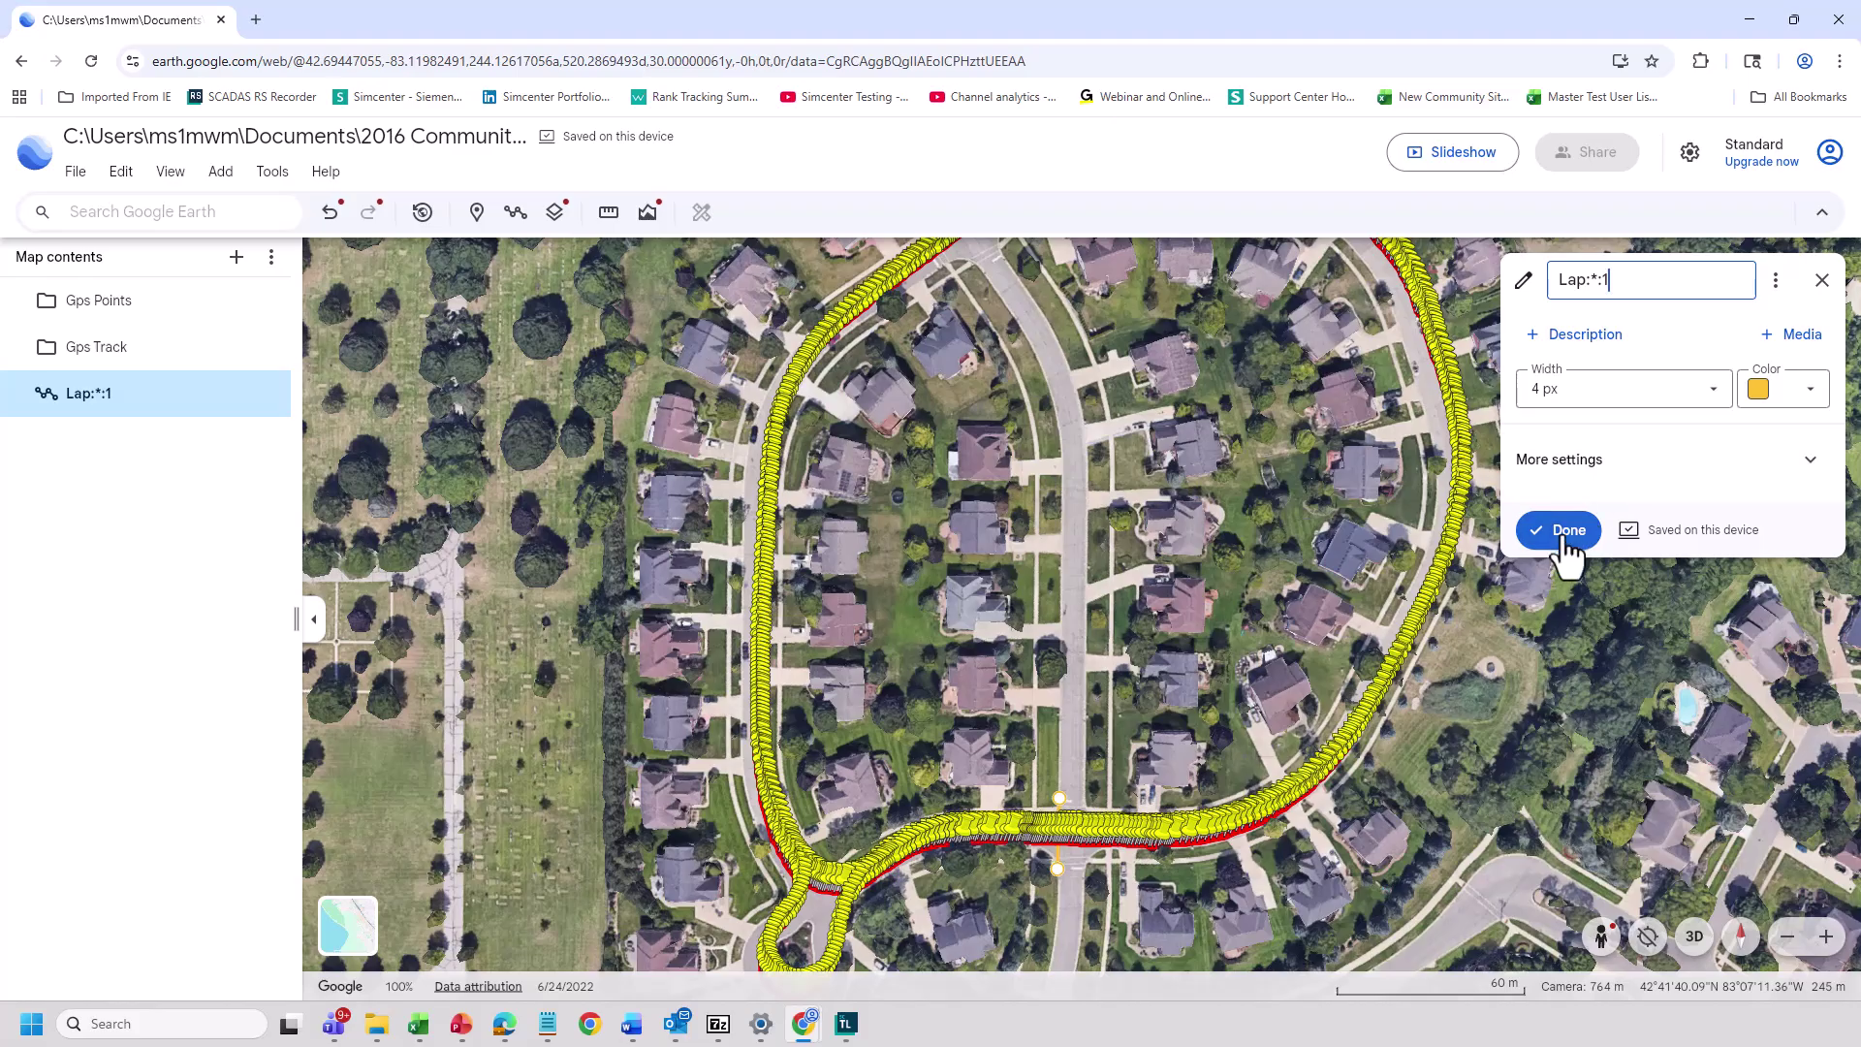
click(1562, 535)
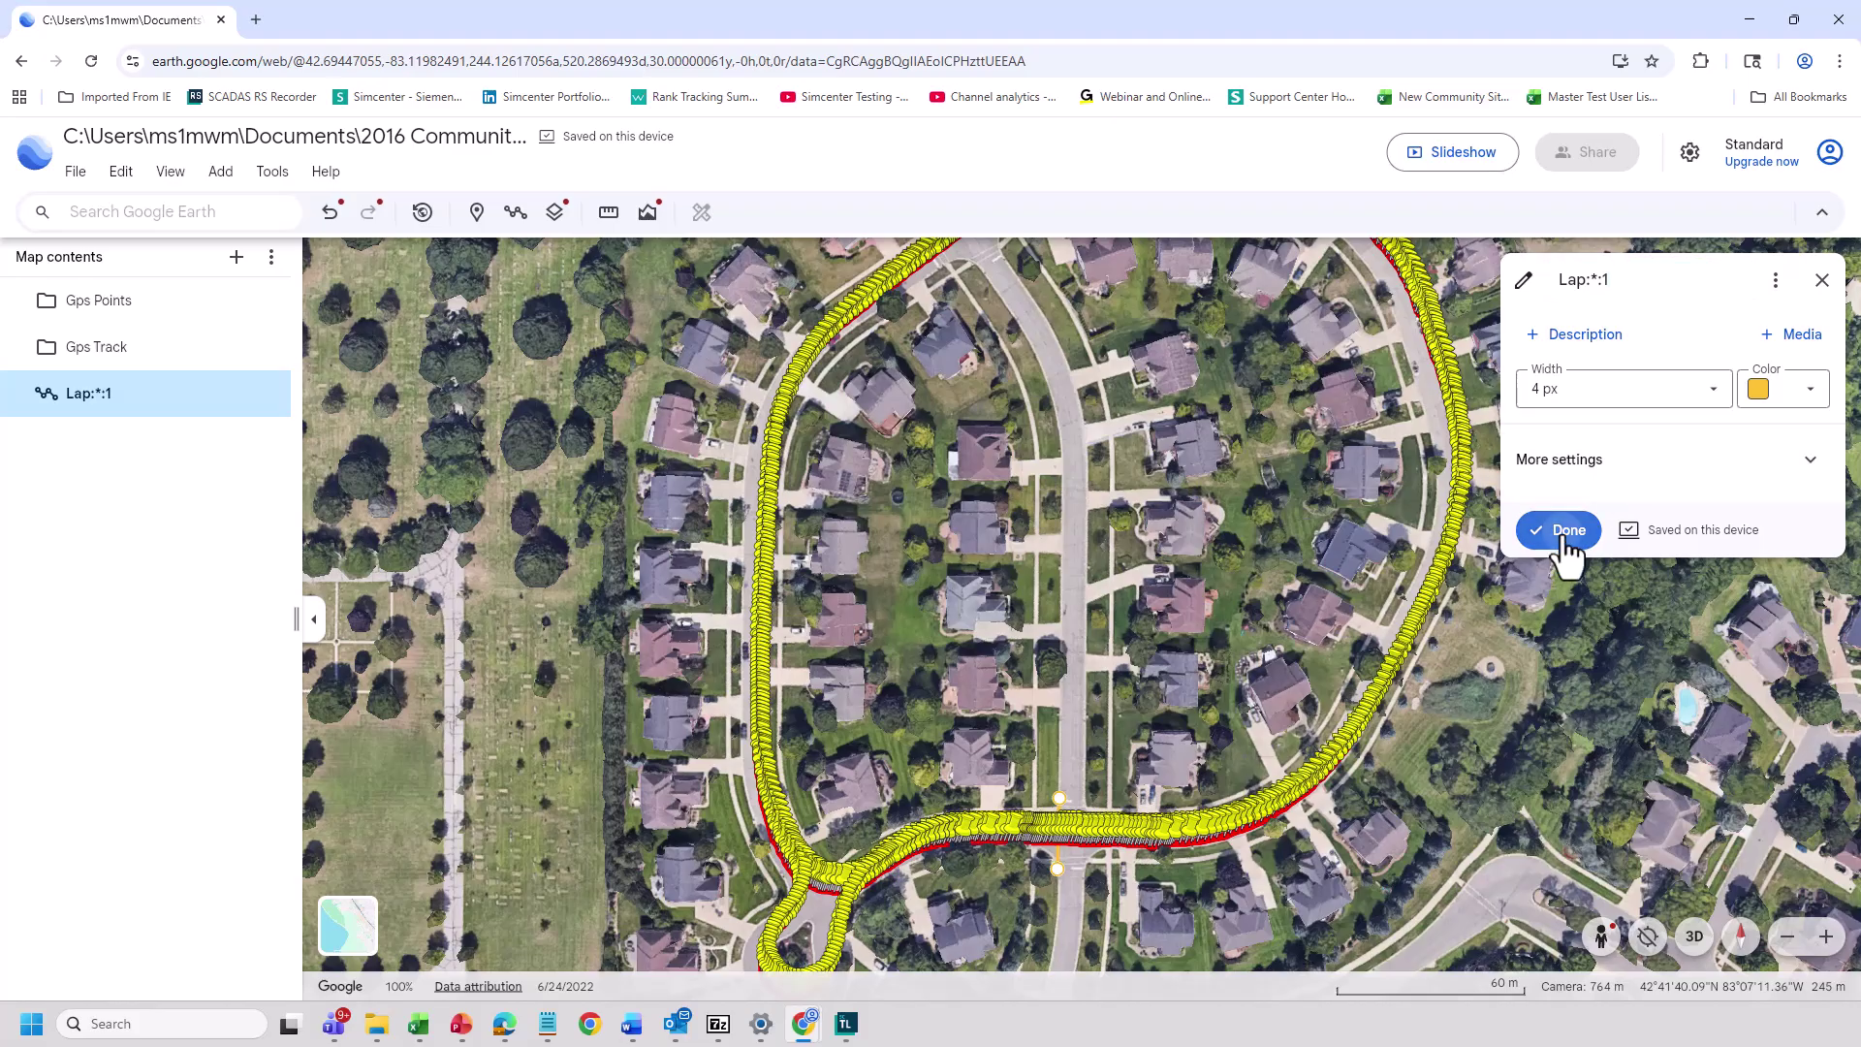
click(1820, 261)
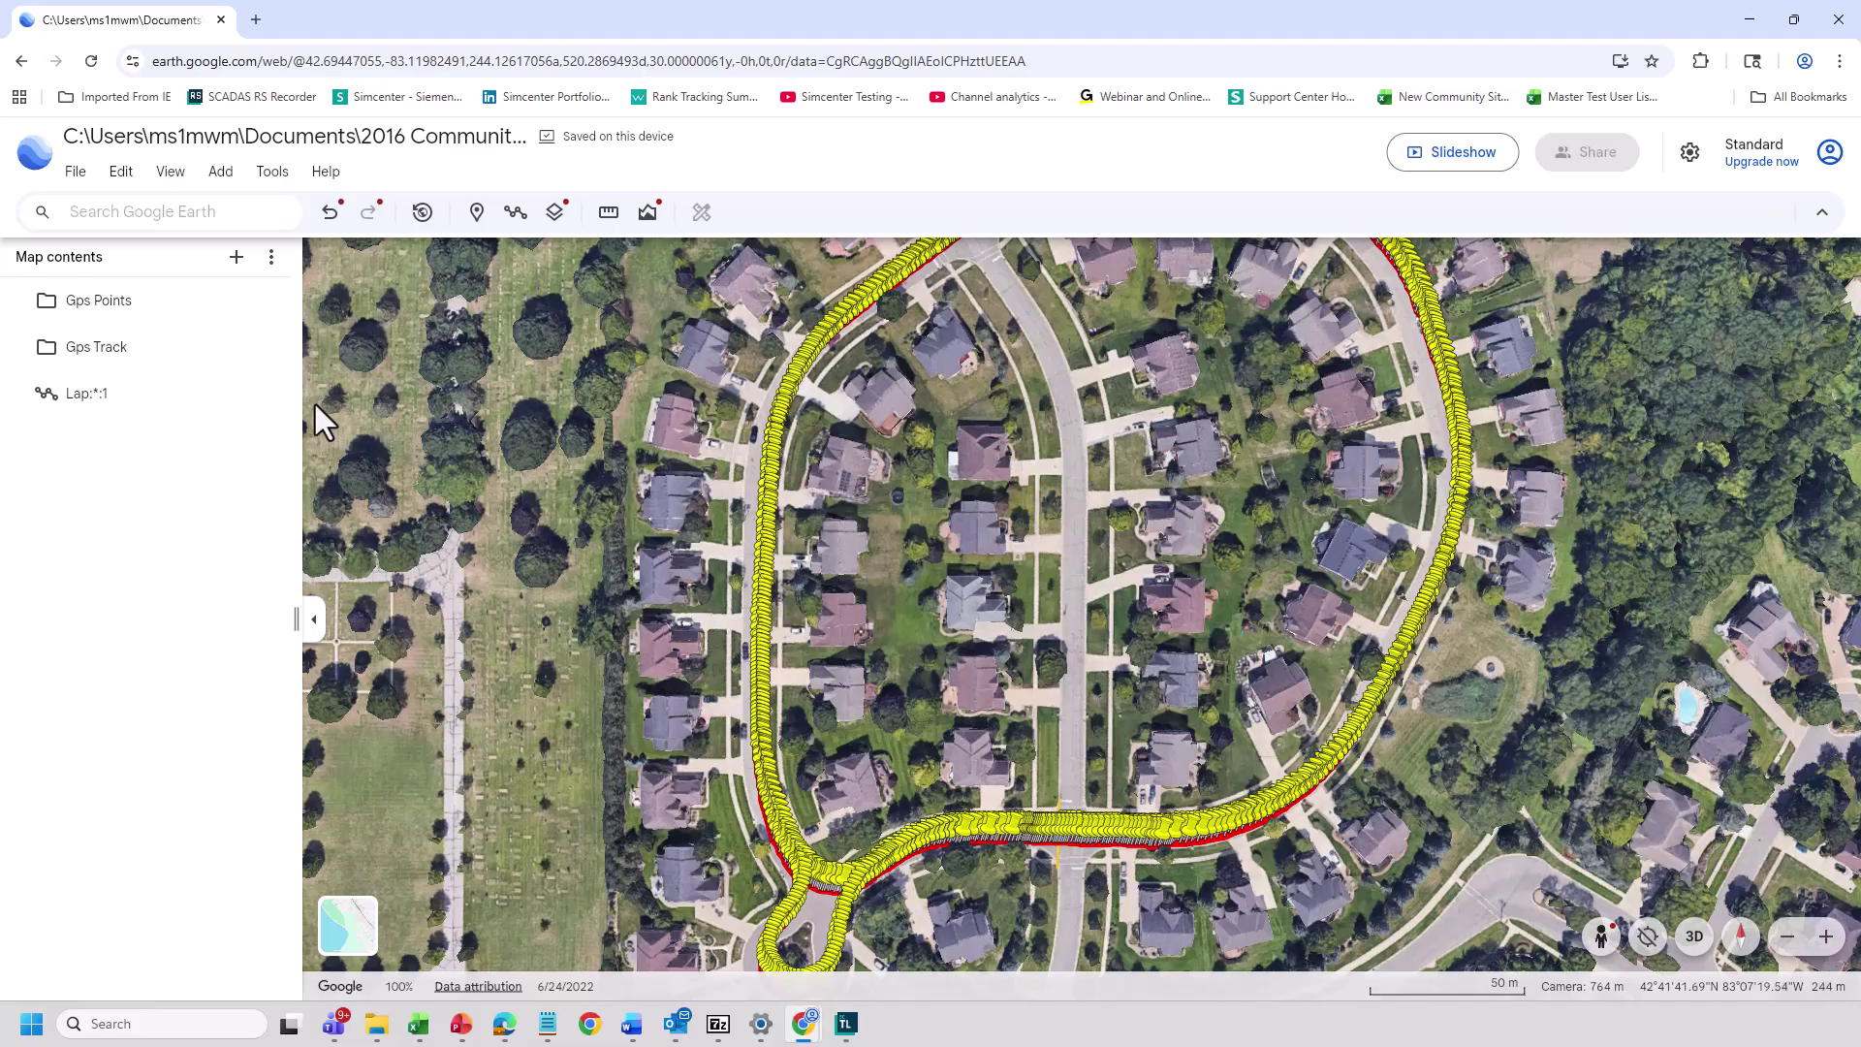
- Delete the Gps Track and Gps Points folders from the map contents
click(233, 349)
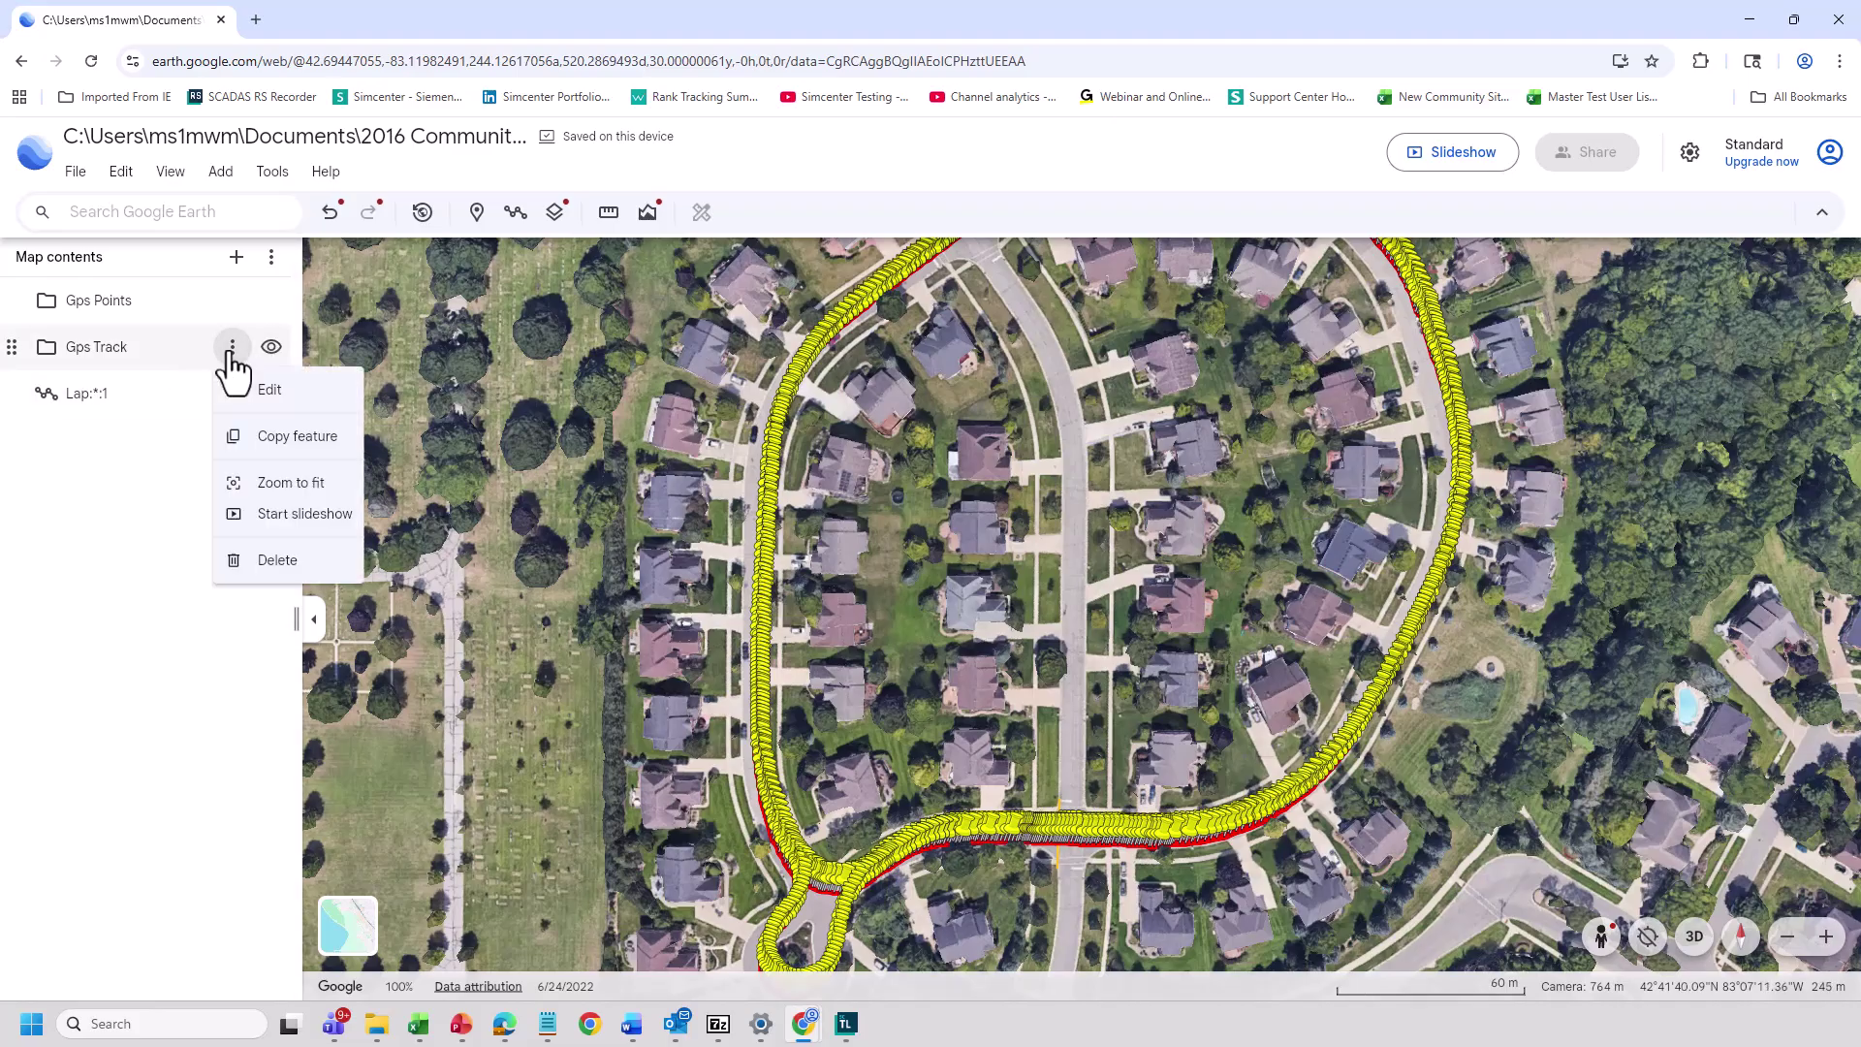
click(277, 562)
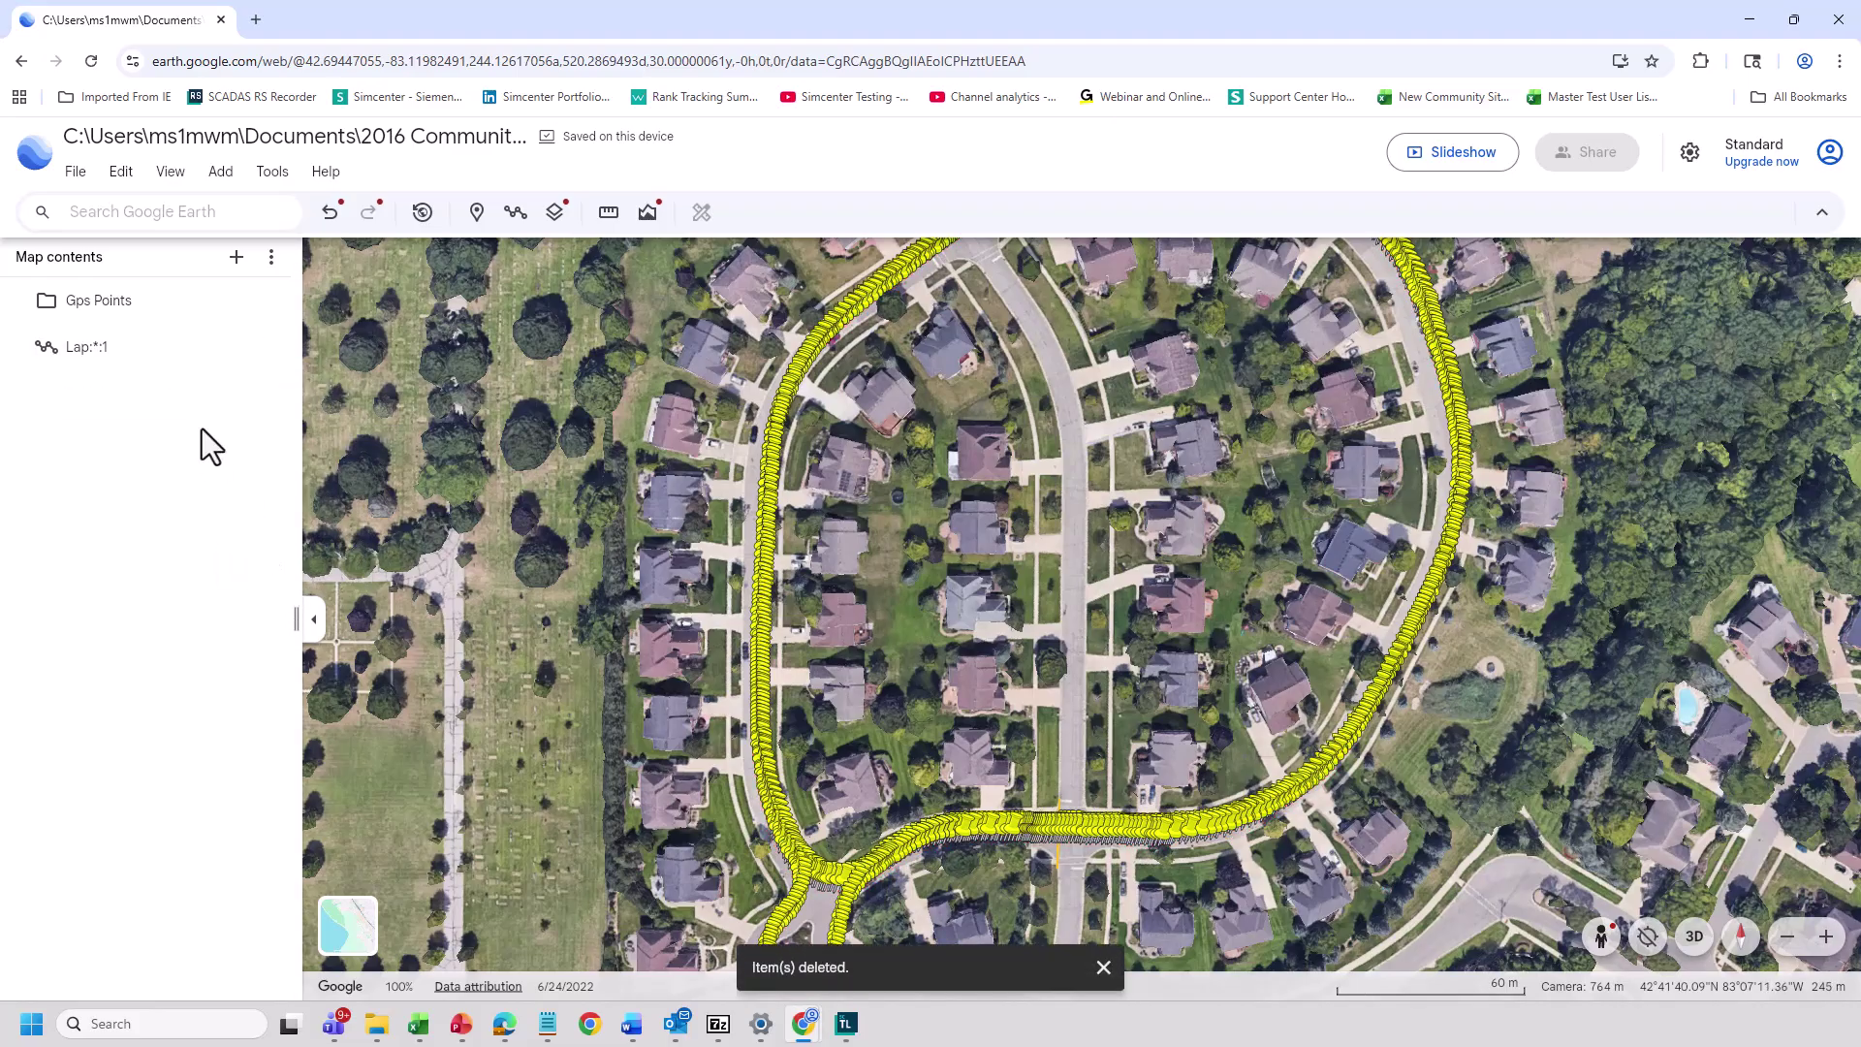
click(233, 301)
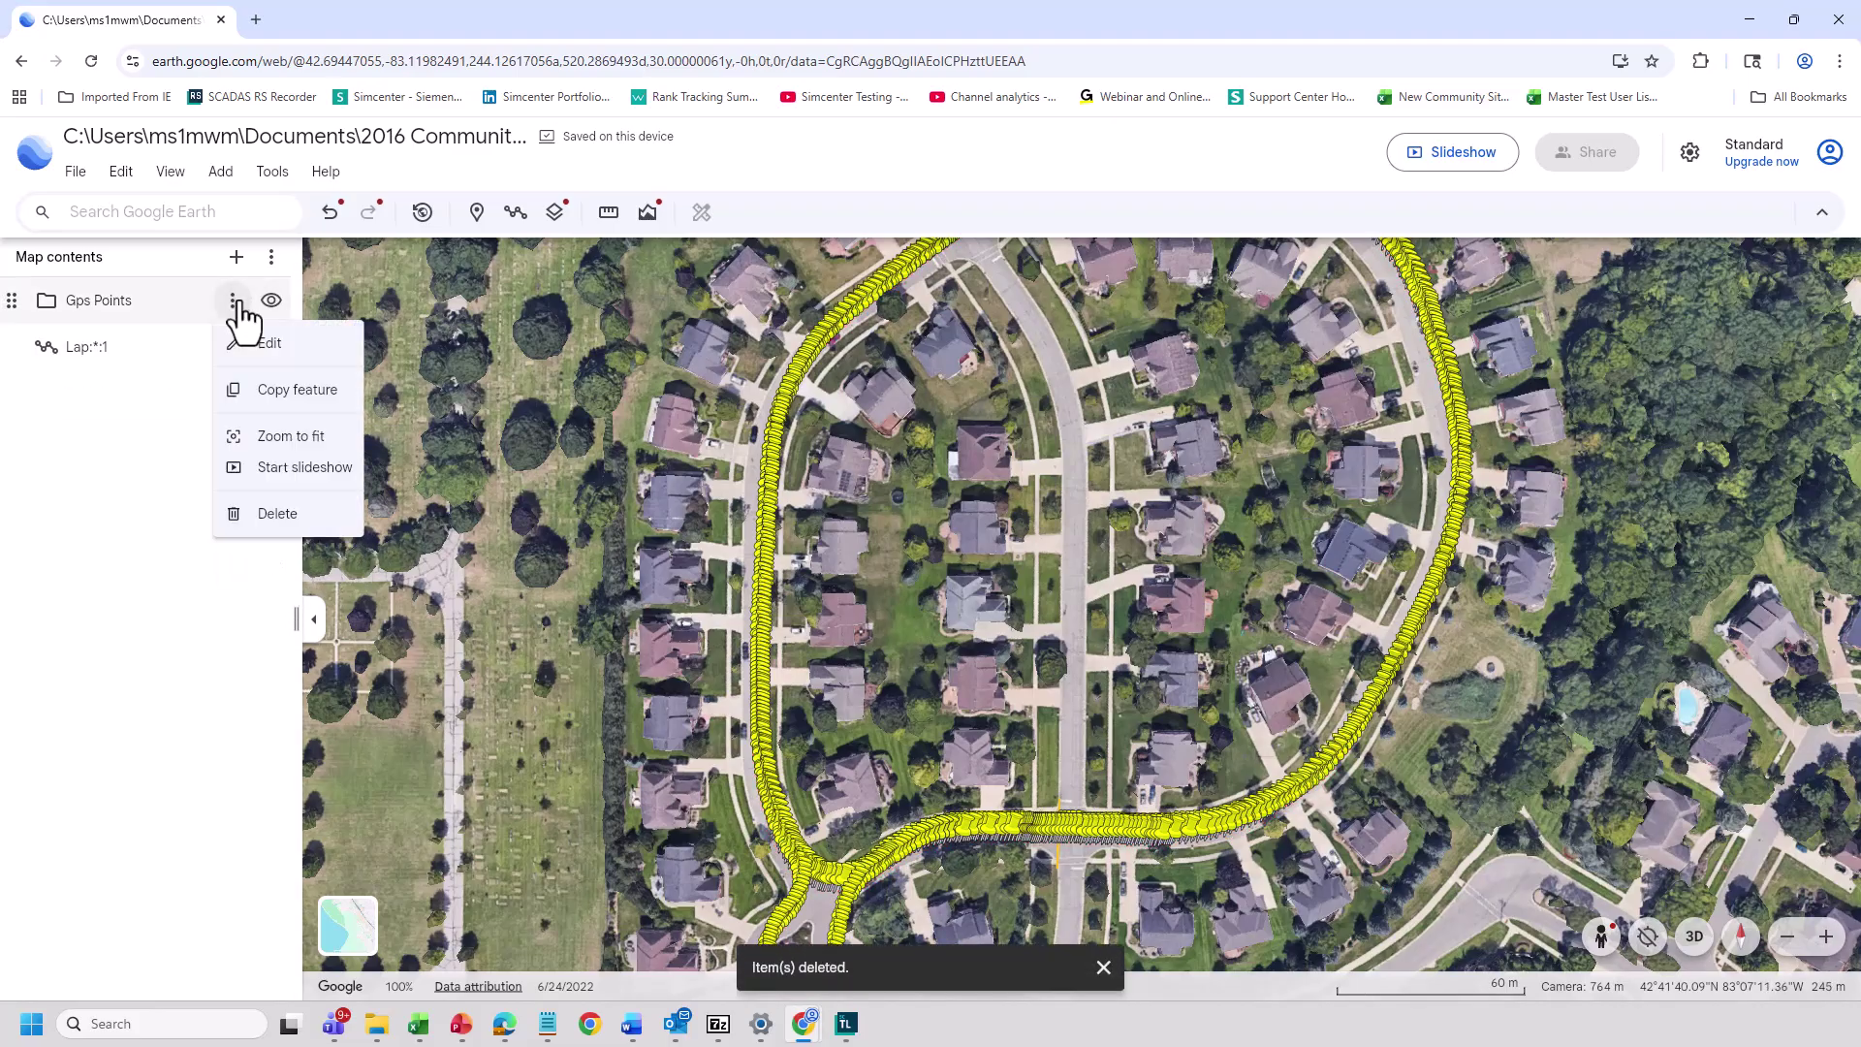
click(278, 516)
- Export the map with the Lap:*:1 path as a KML file and check it in the recent downloads
scroll(1066, 793, up, 10)
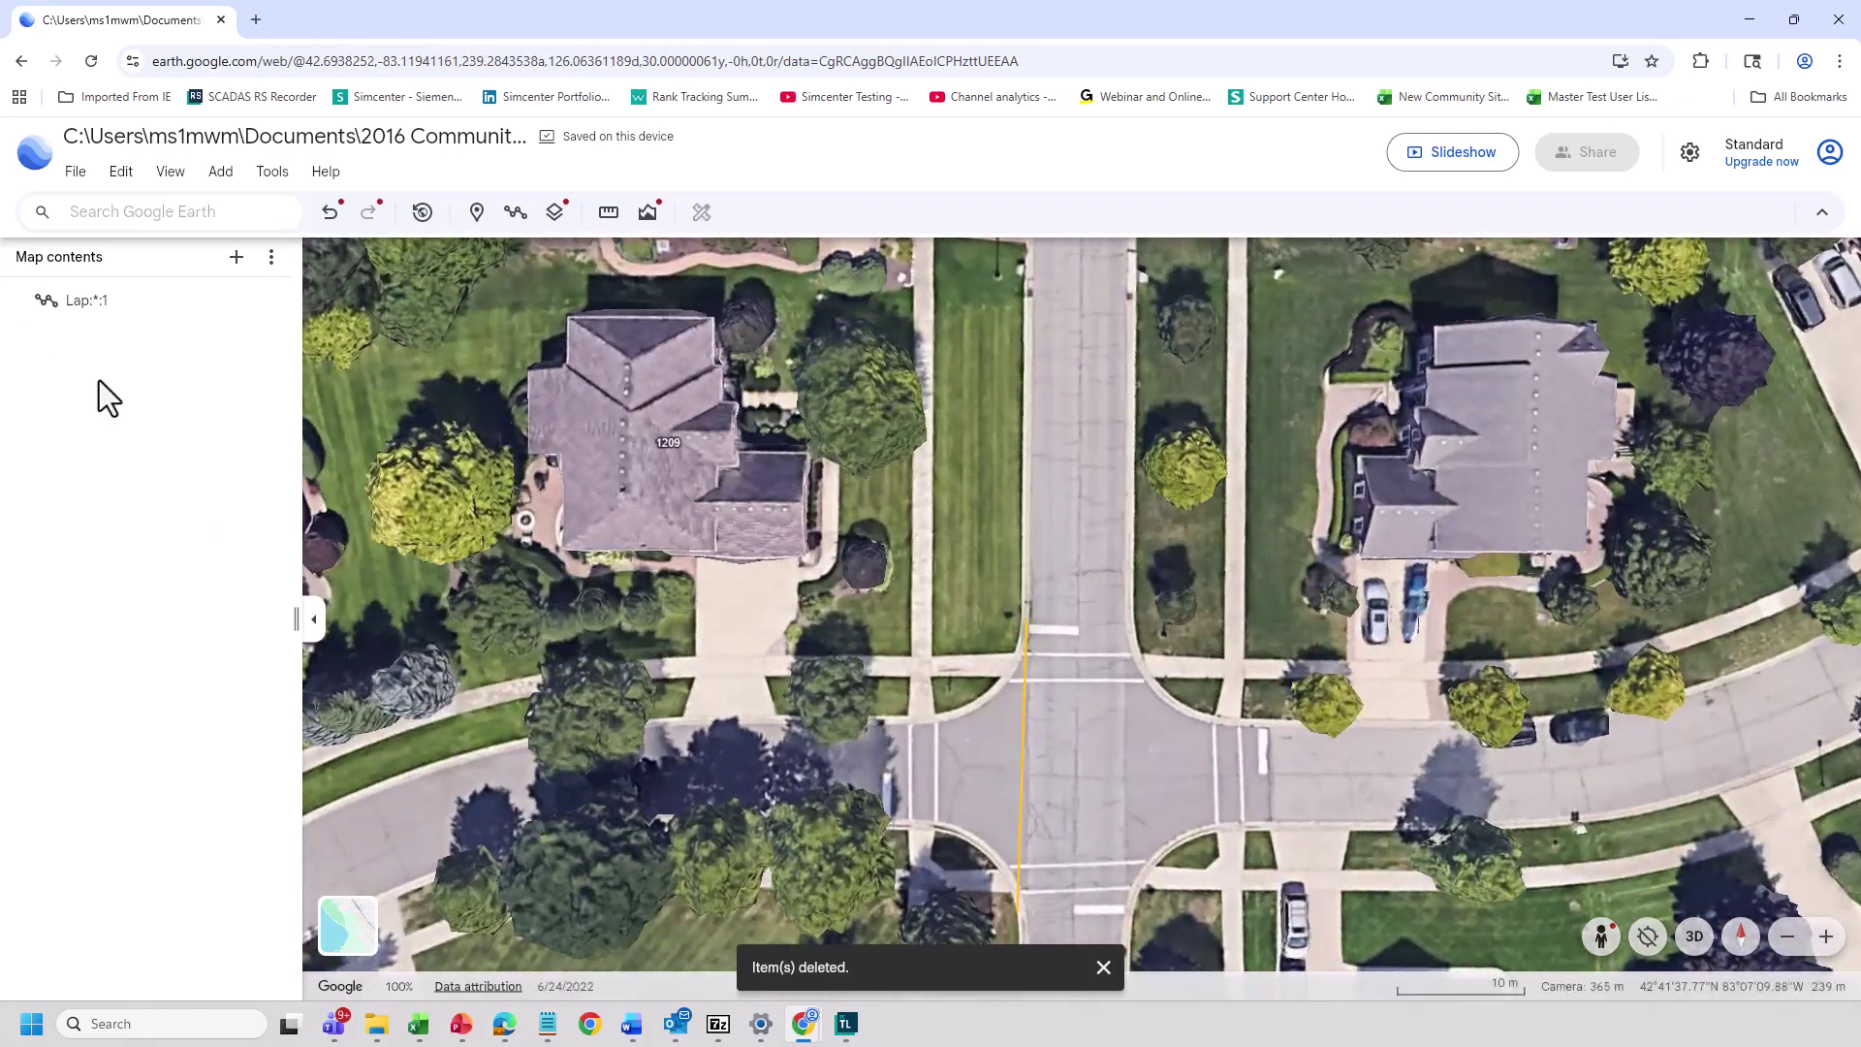
click(76, 172)
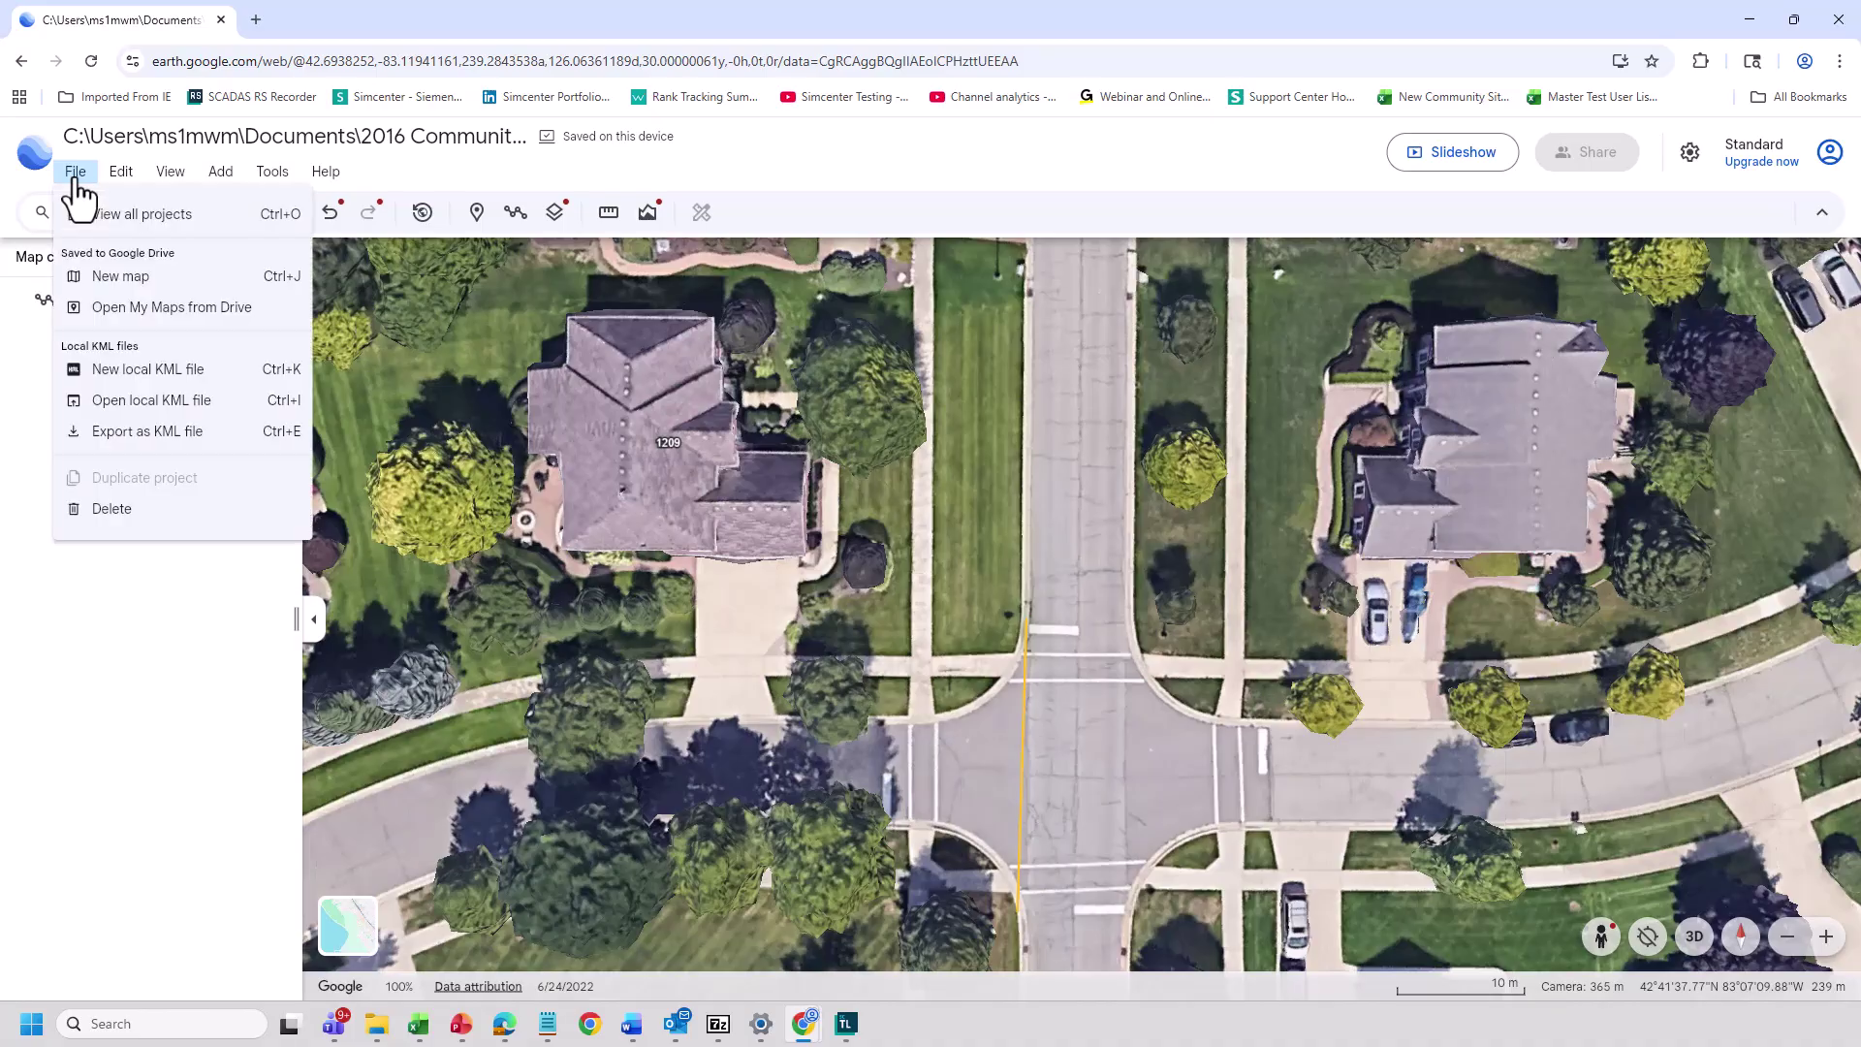
click(148, 433)
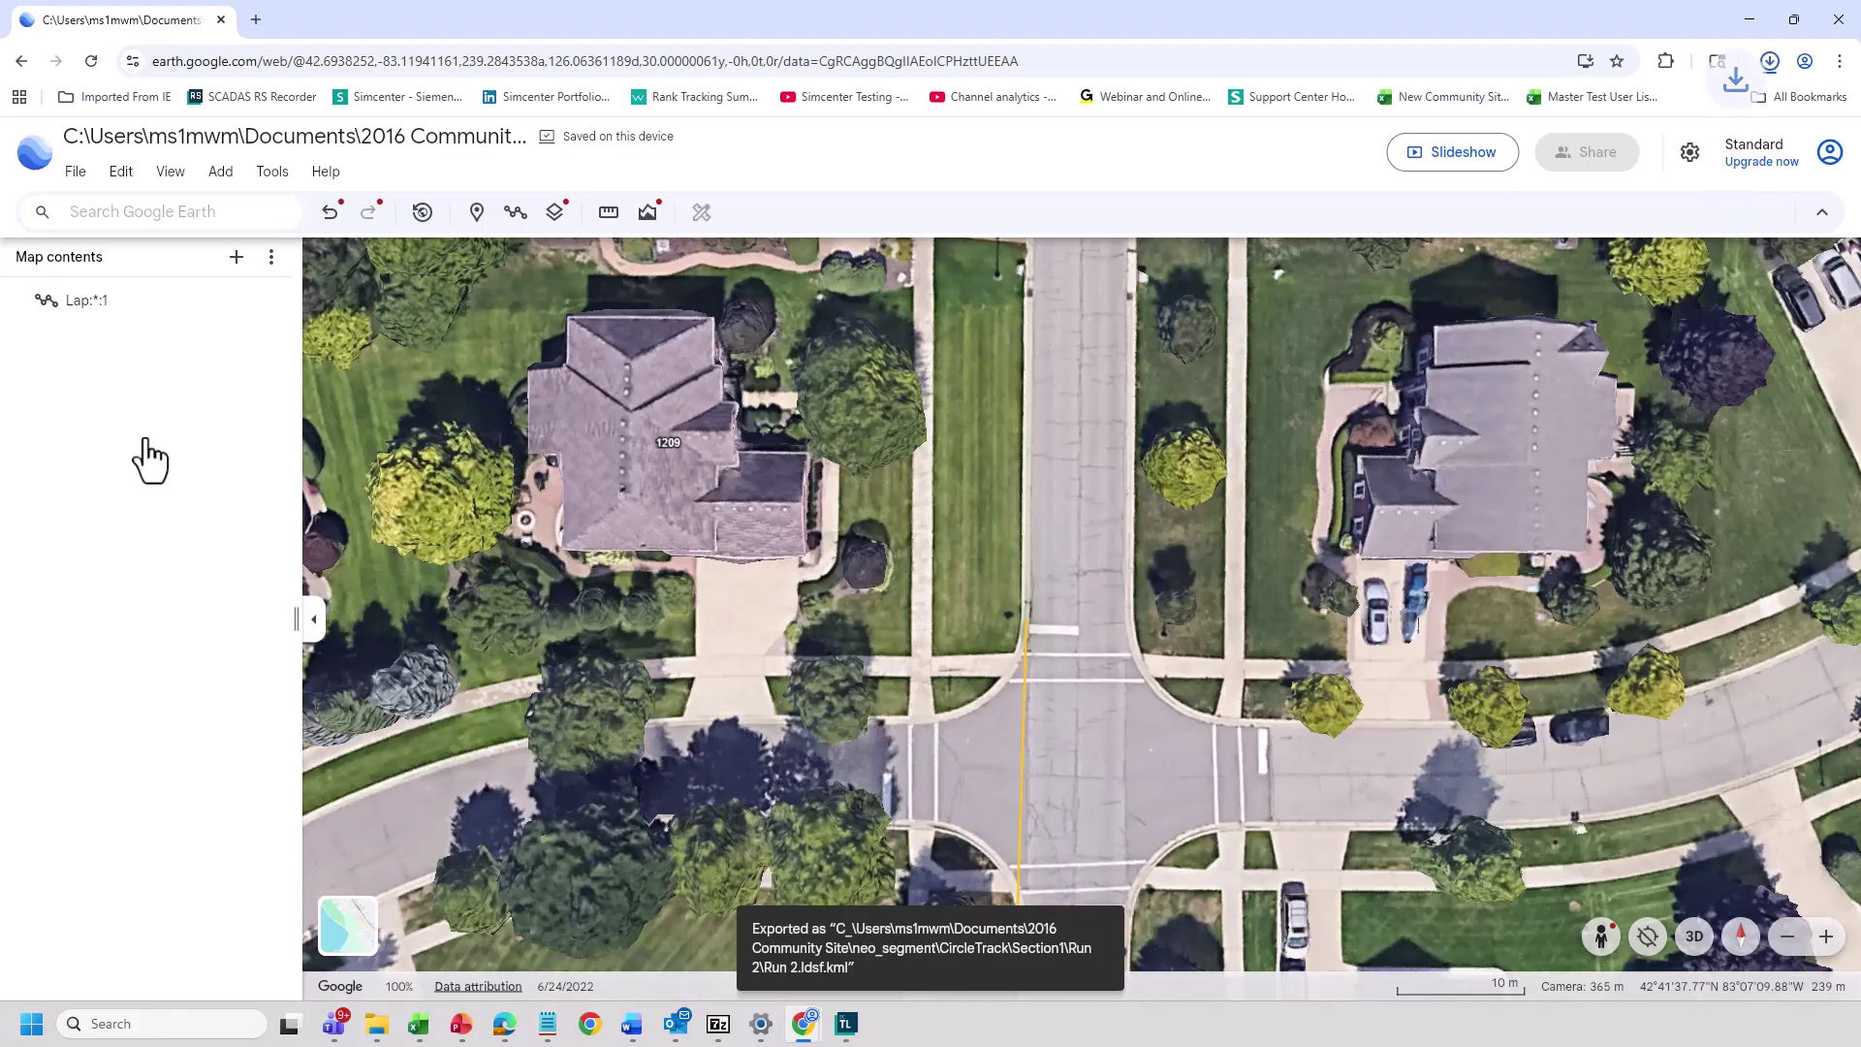
click(1769, 61)
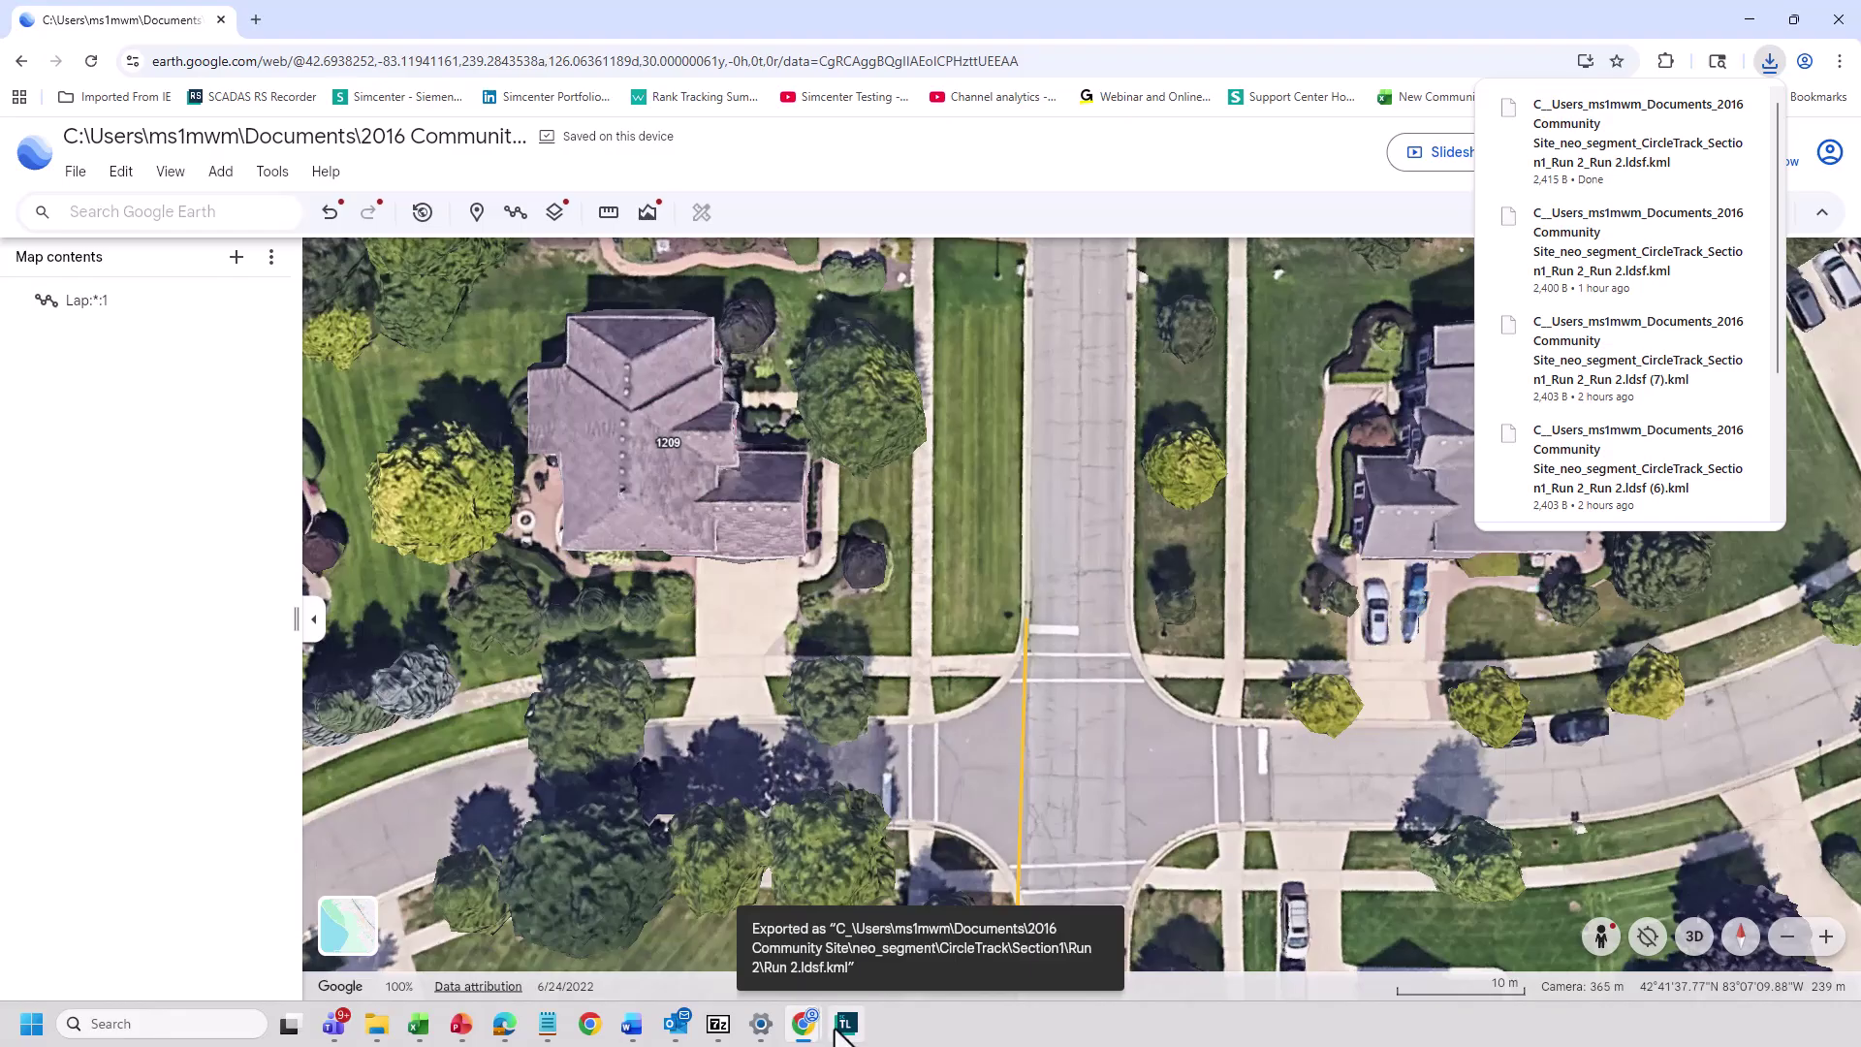
- Switch to Simcenter Testlab and import today's exported Run 2.ldsf.kml from Downloads as the Split by position track definition
mouse_move(839, 1036)
click(863, 921)
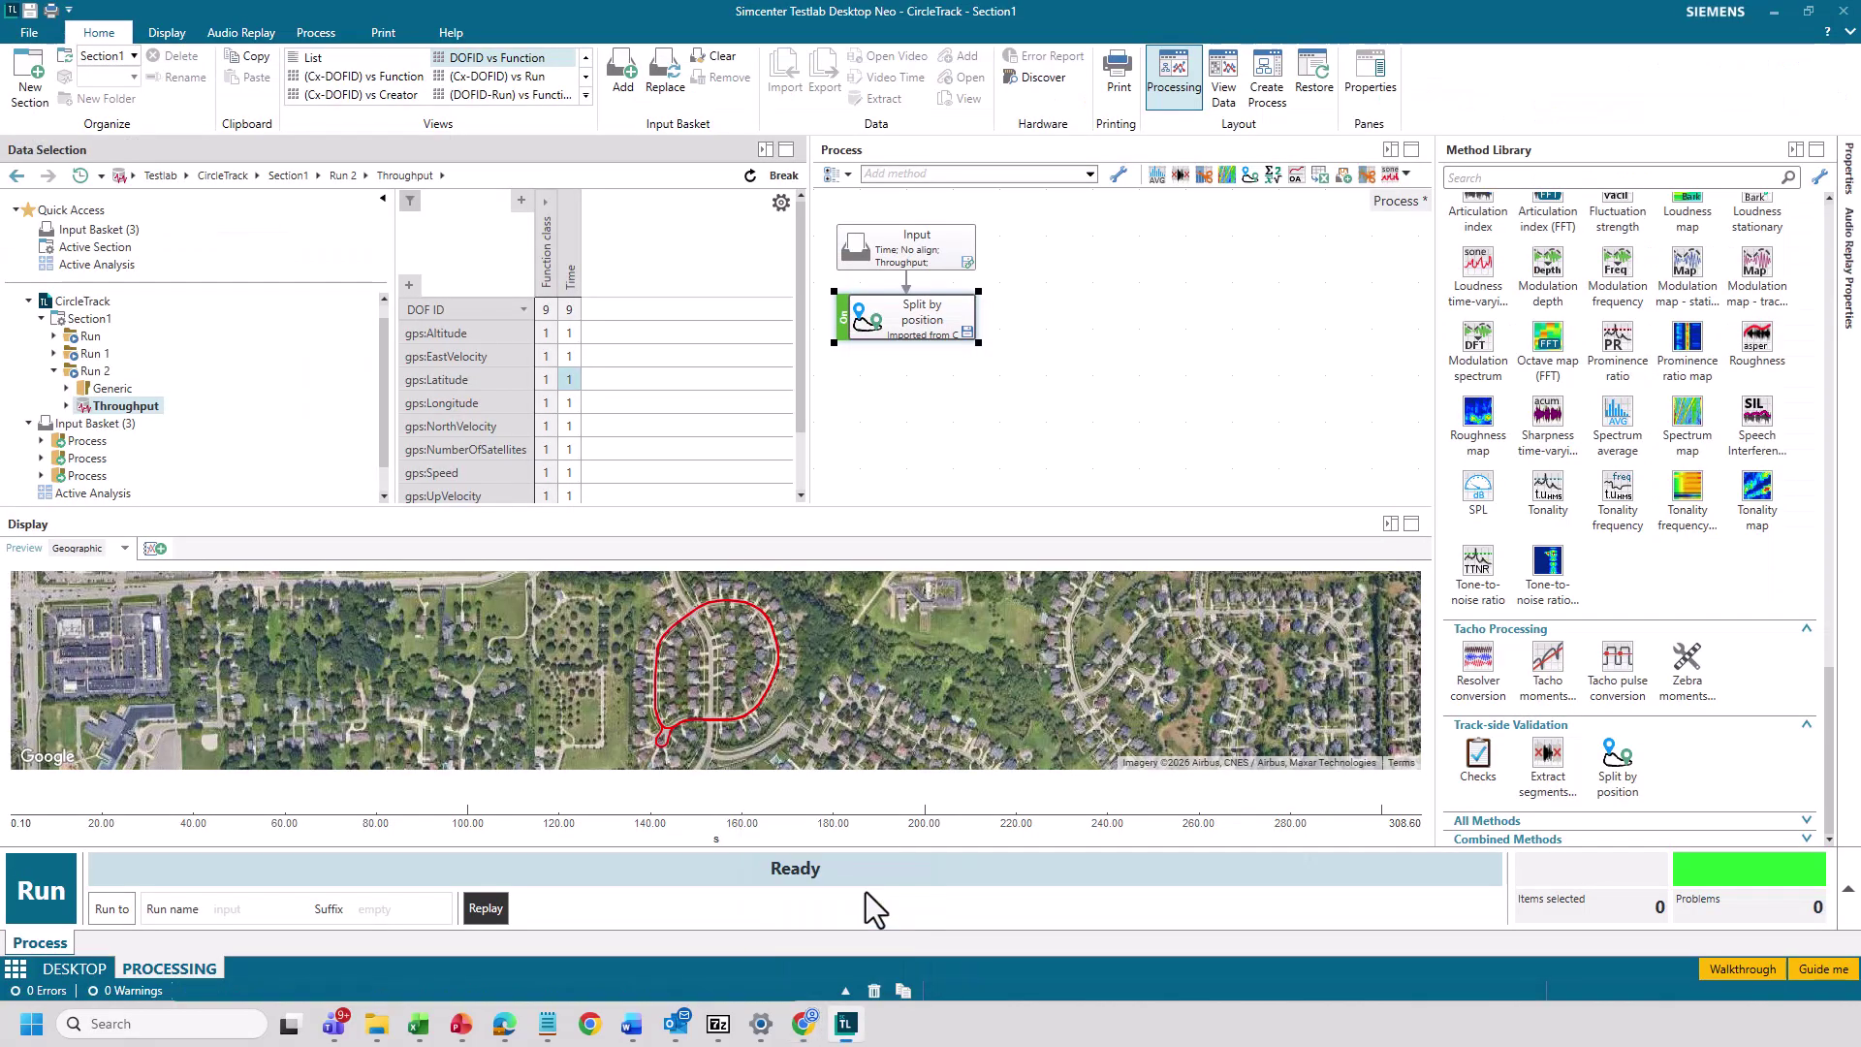
double_click(921, 313)
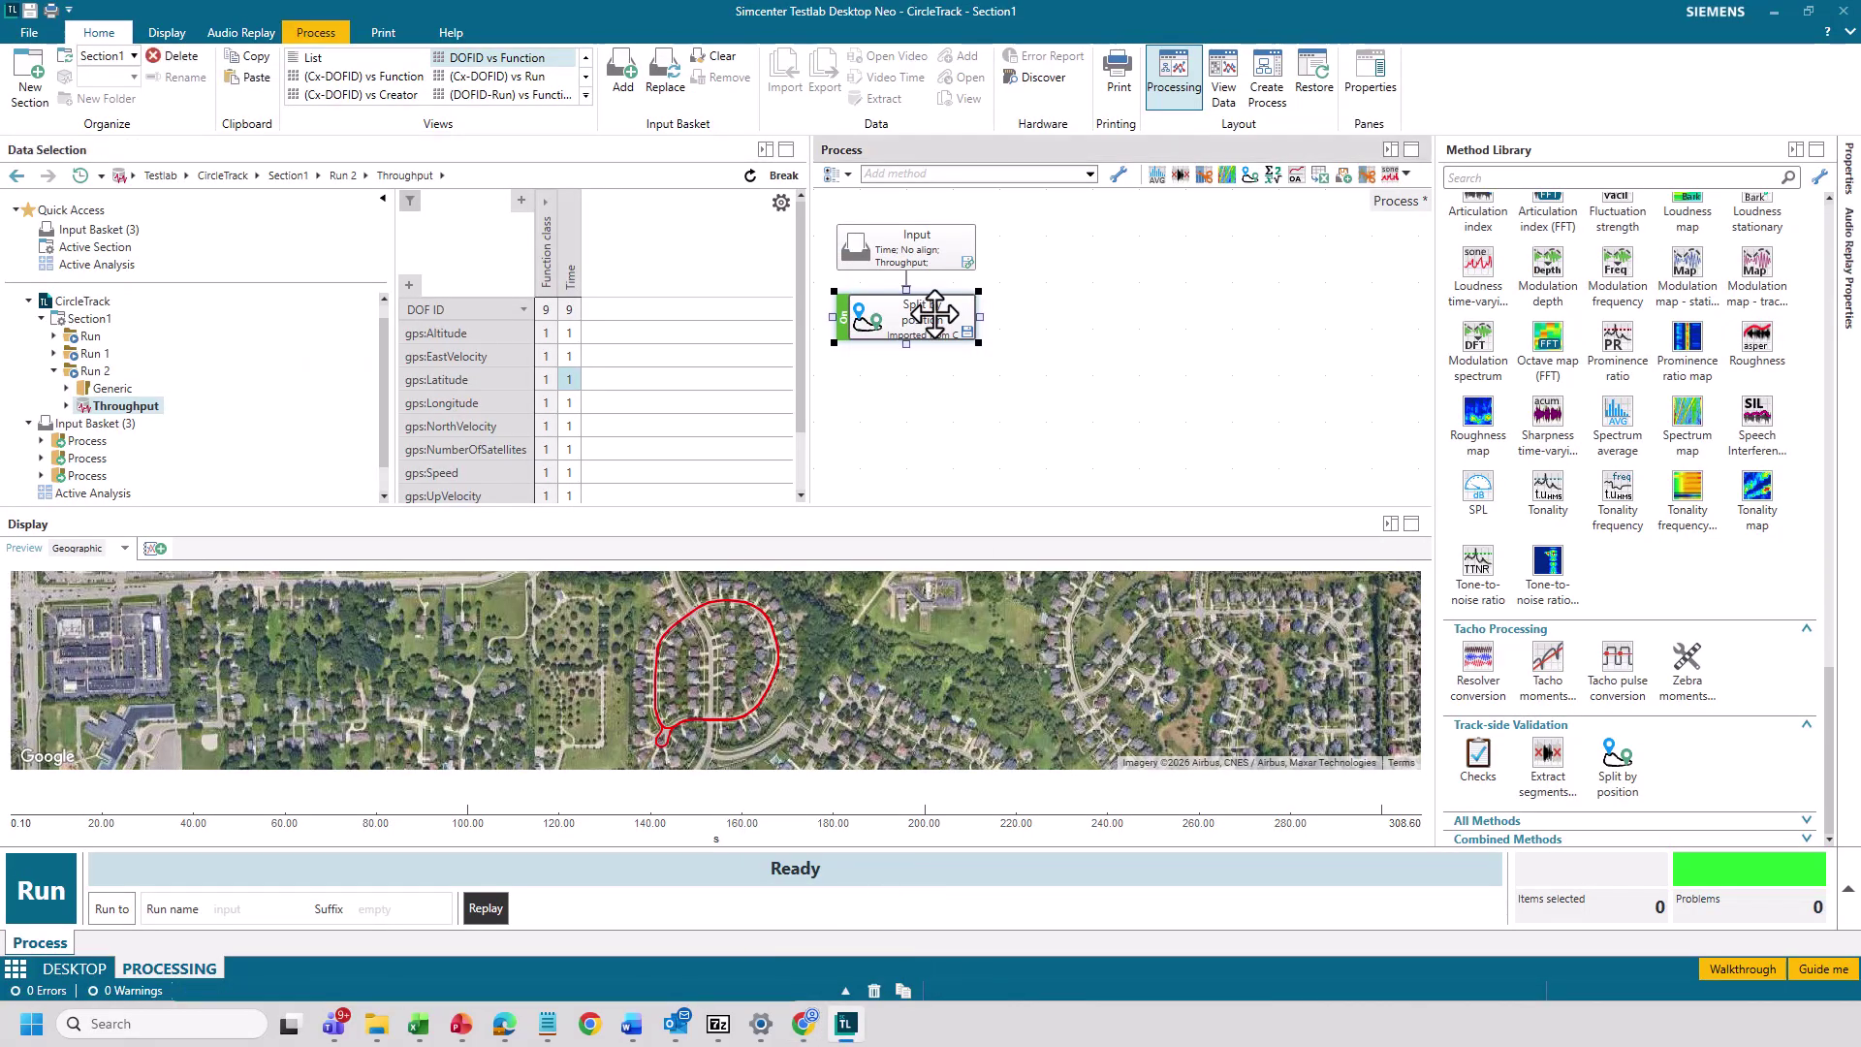
click(1114, 540)
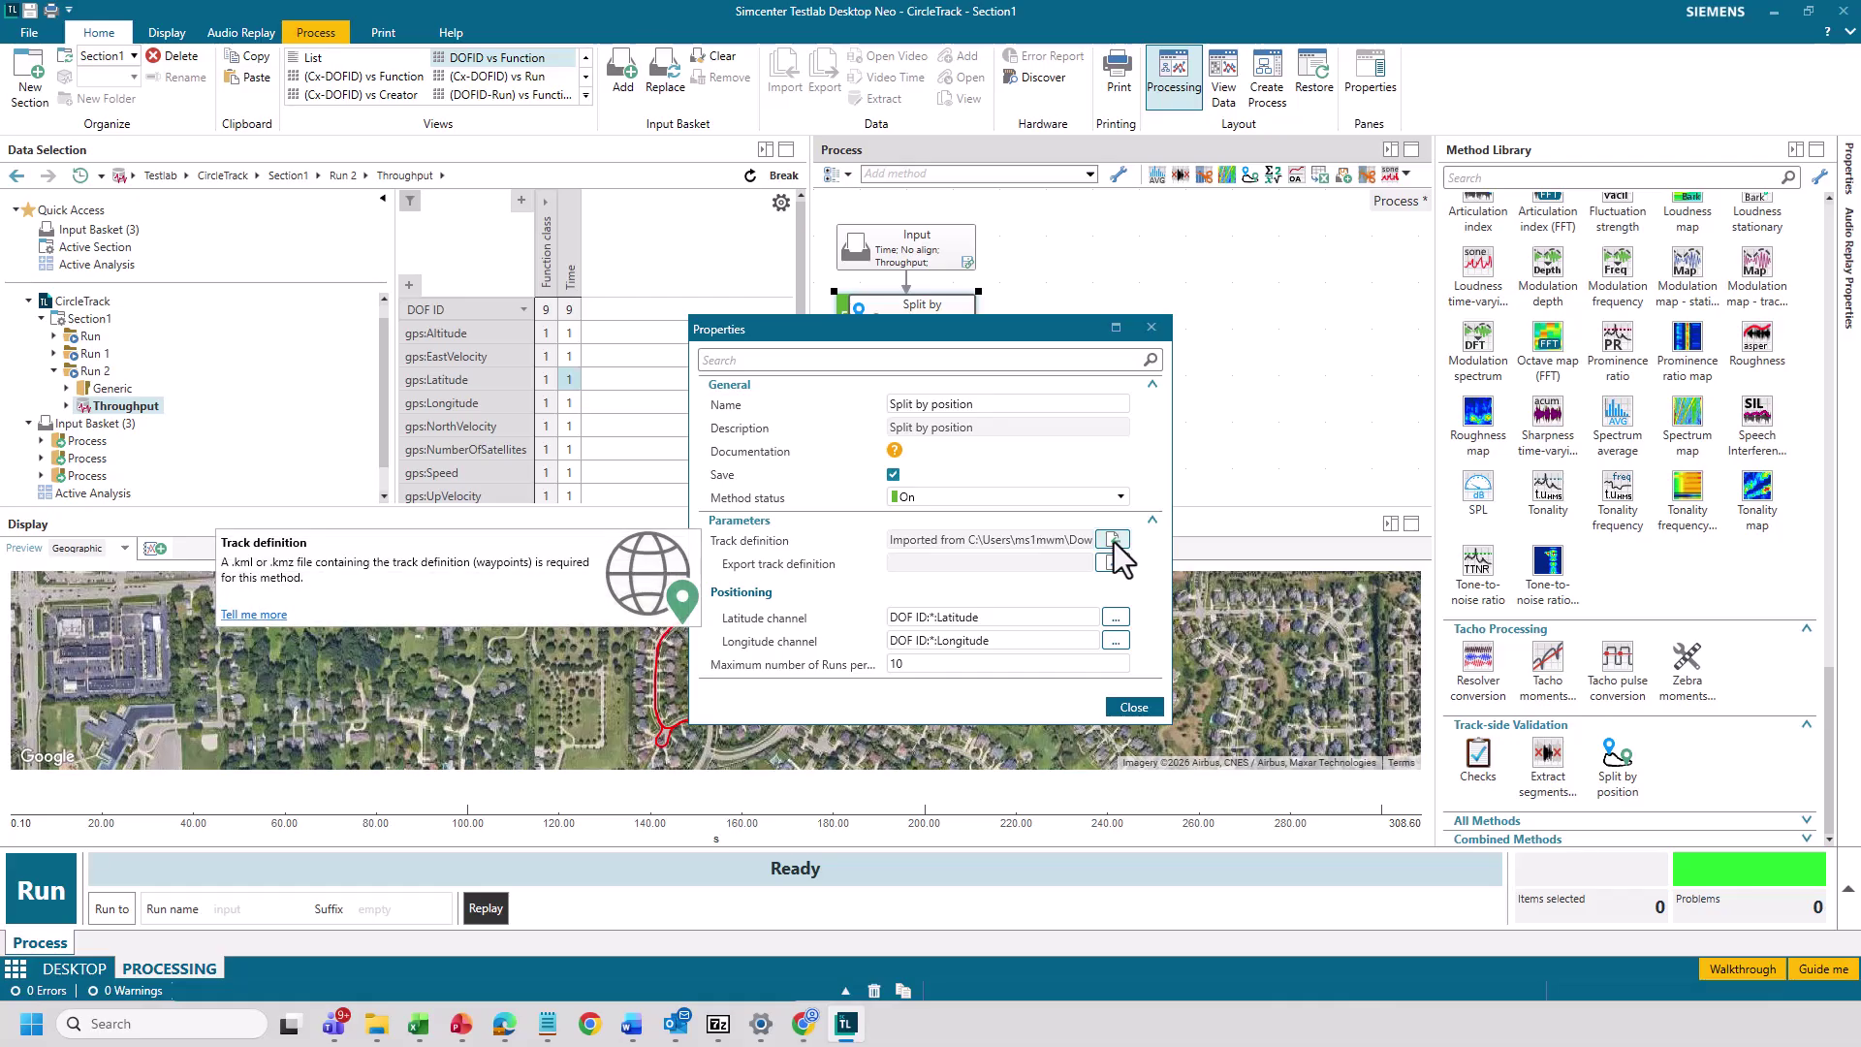
click(933, 485)
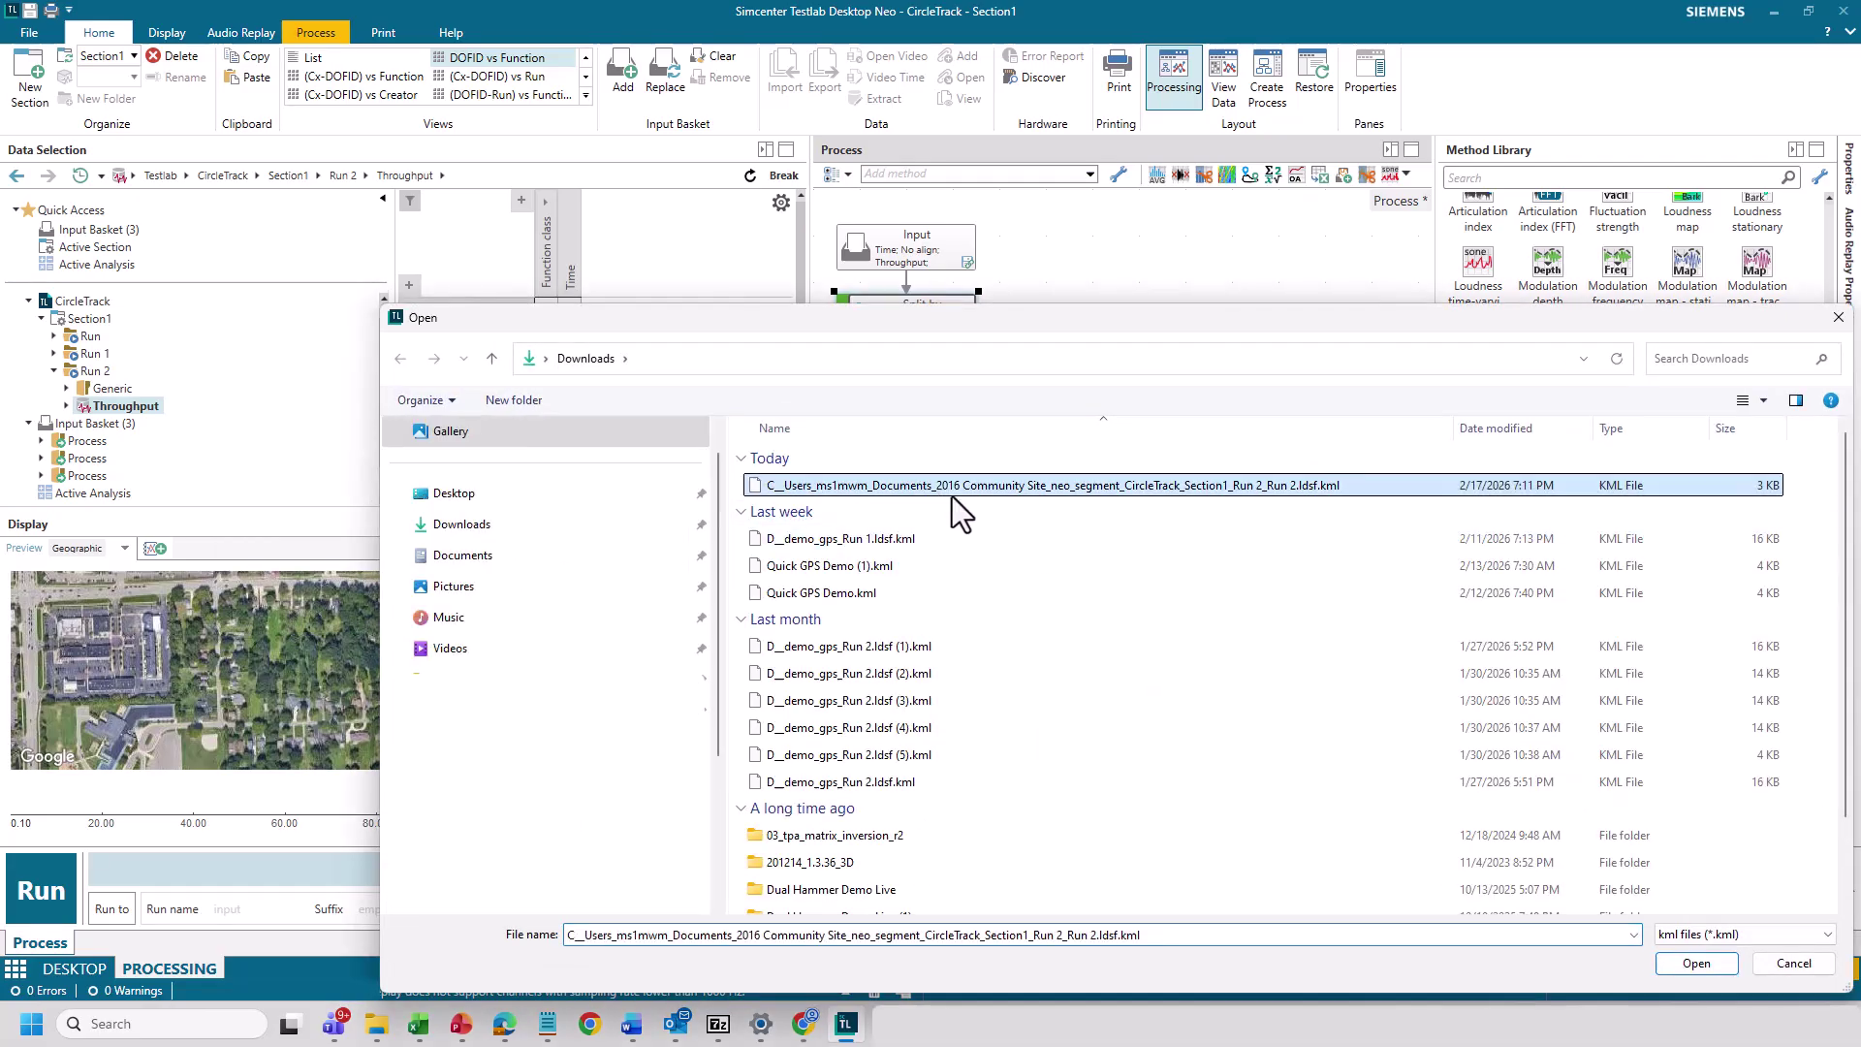
click(1697, 963)
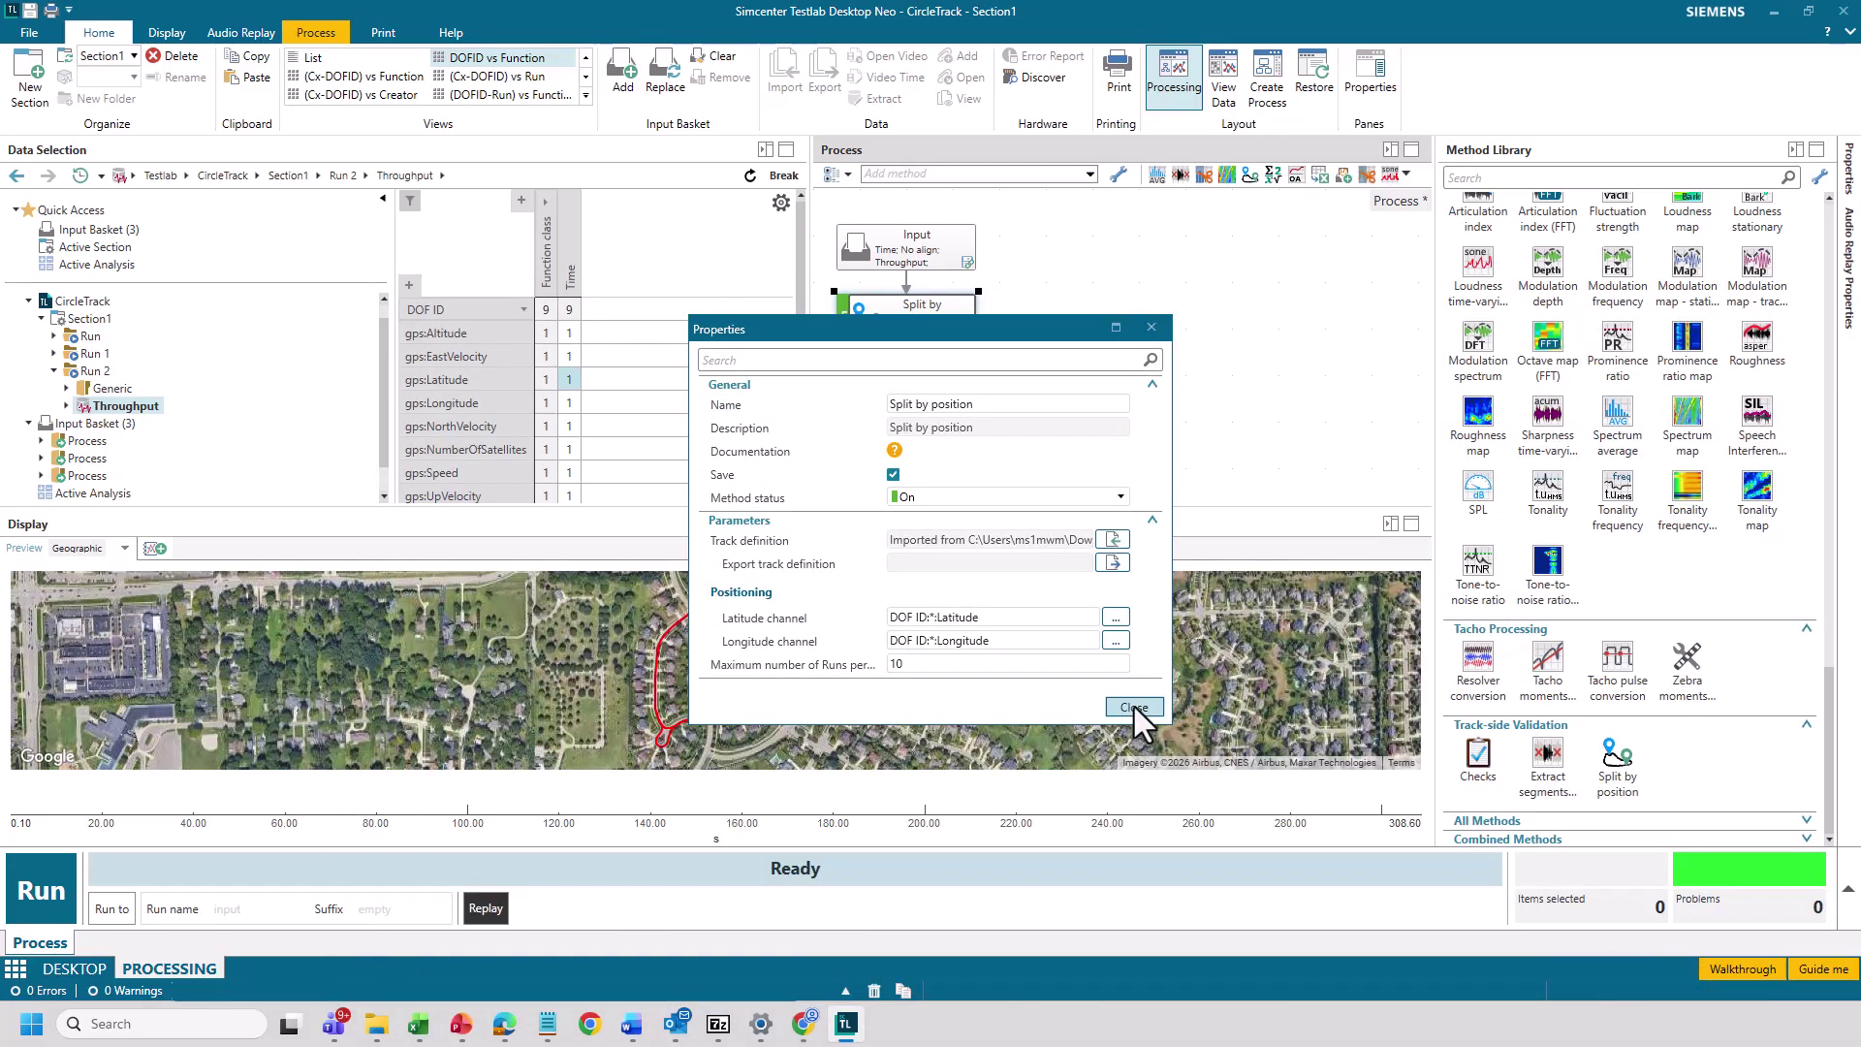
click(1134, 708)
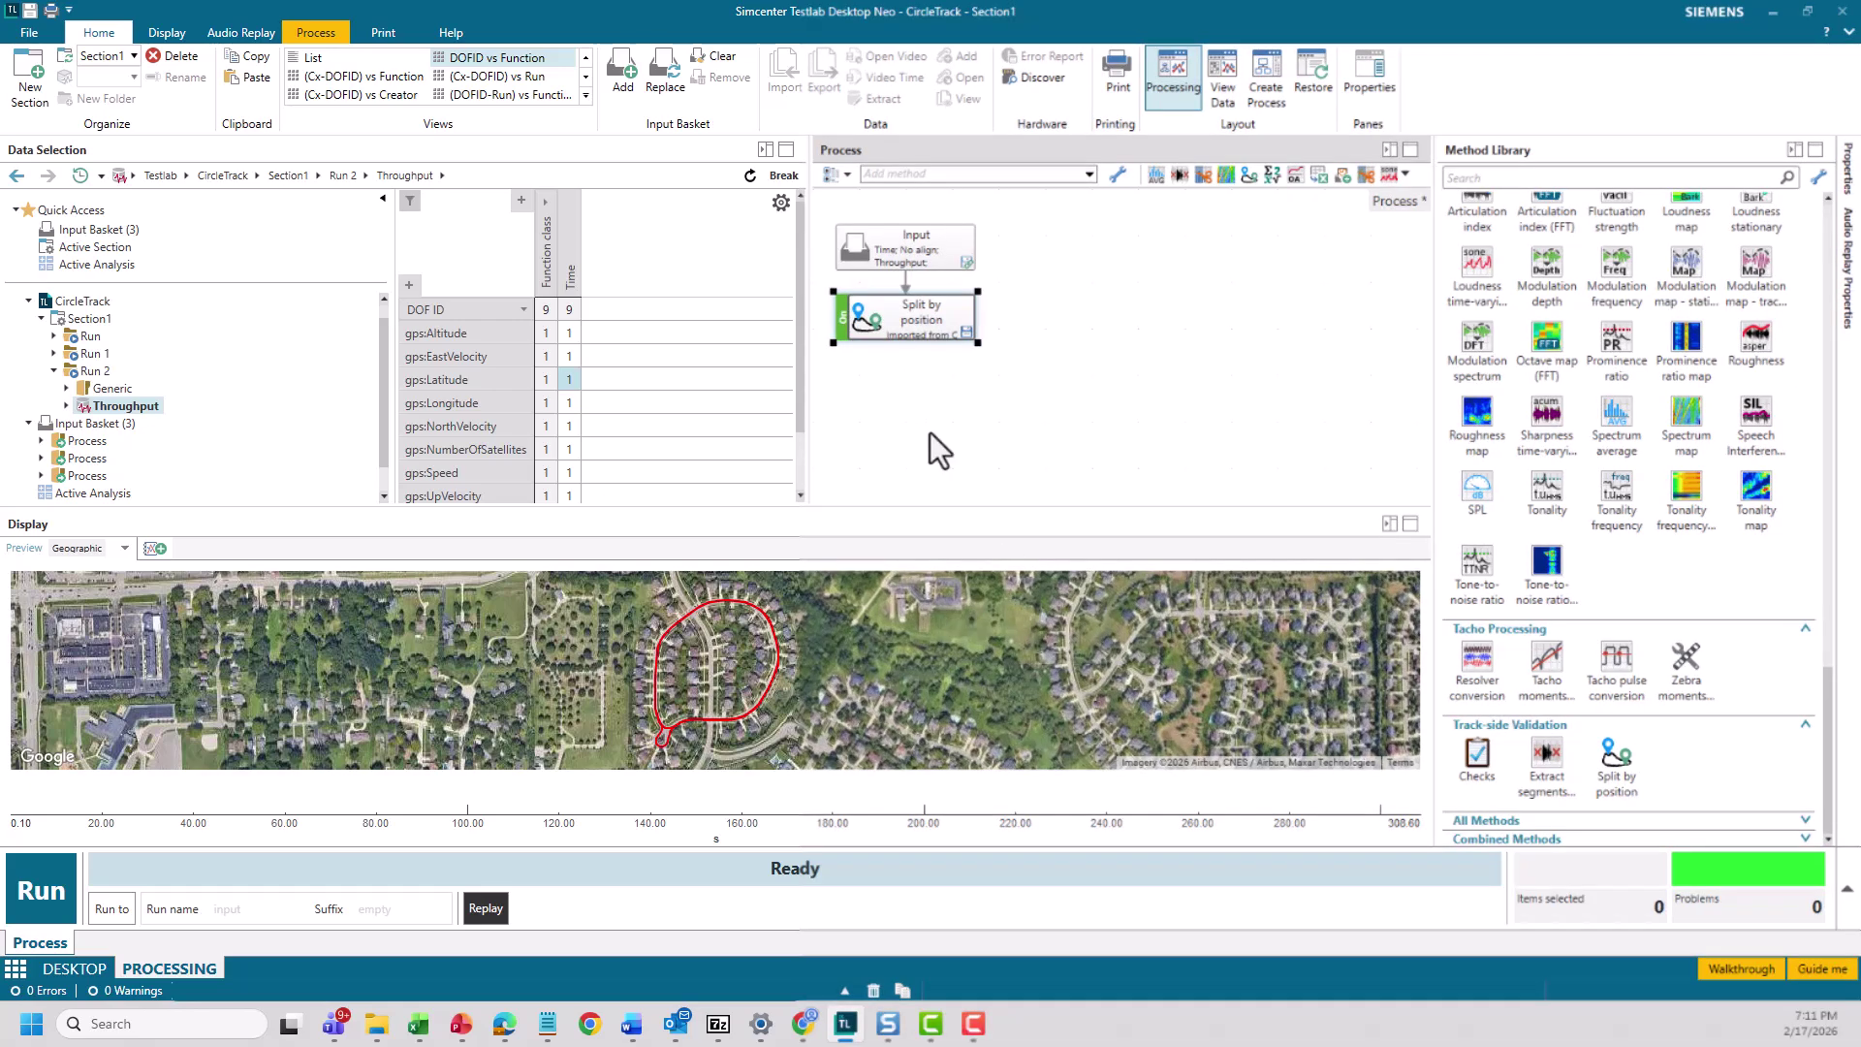
- Replace the input basket contents with the Run 2 Throughput data, run the Split by position process and accept the results
right_click(137, 408)
click(251, 442)
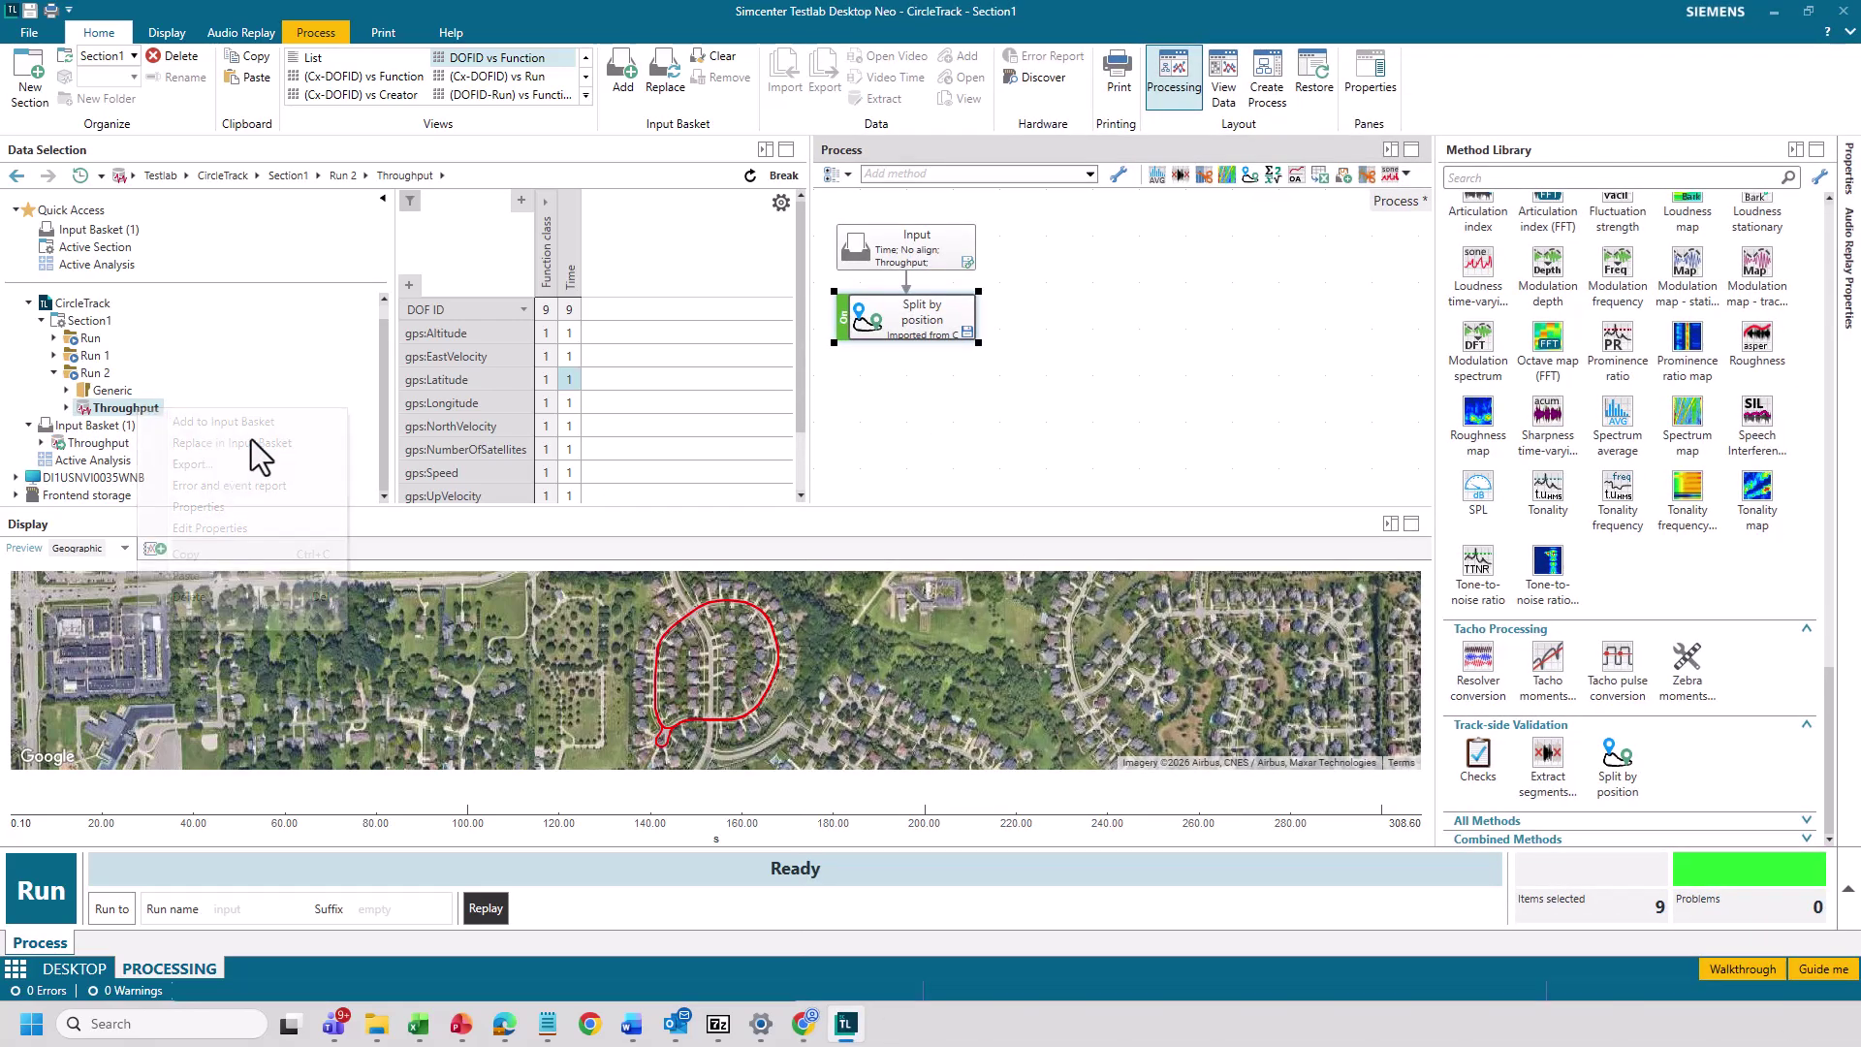
click(24, 876)
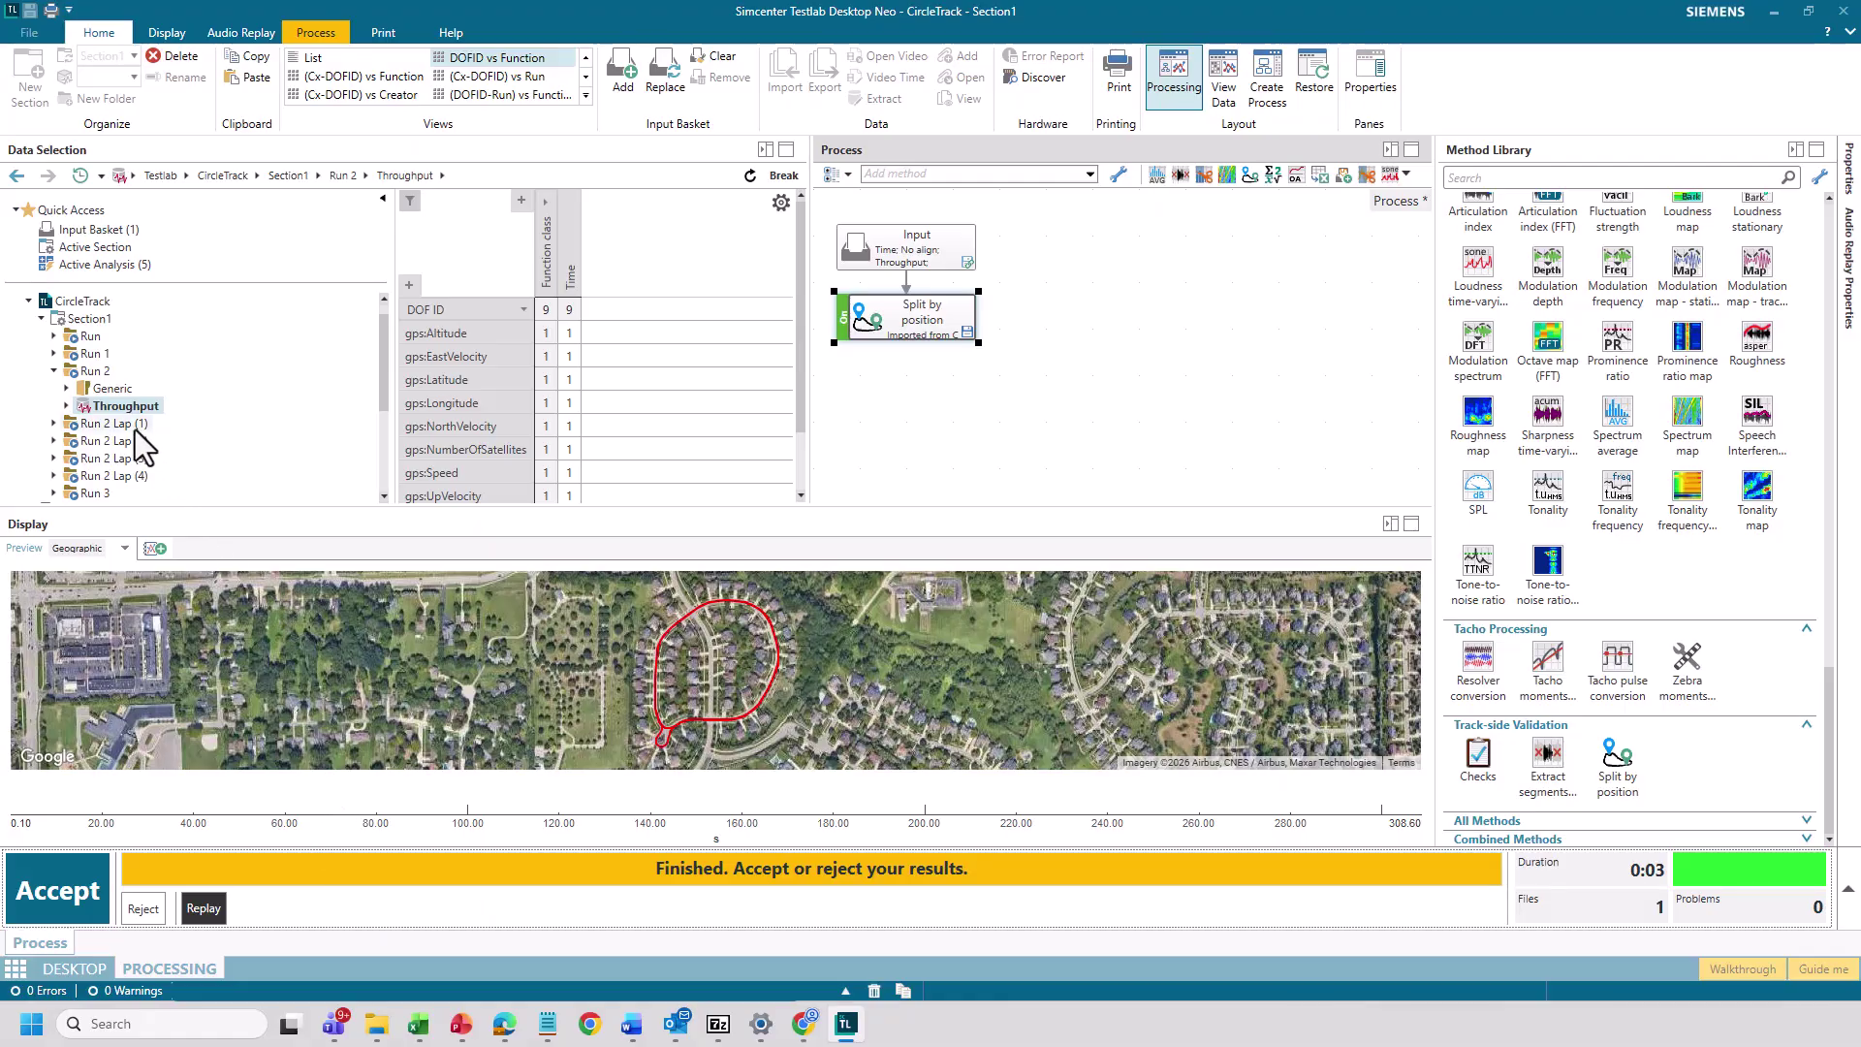
click(58, 890)
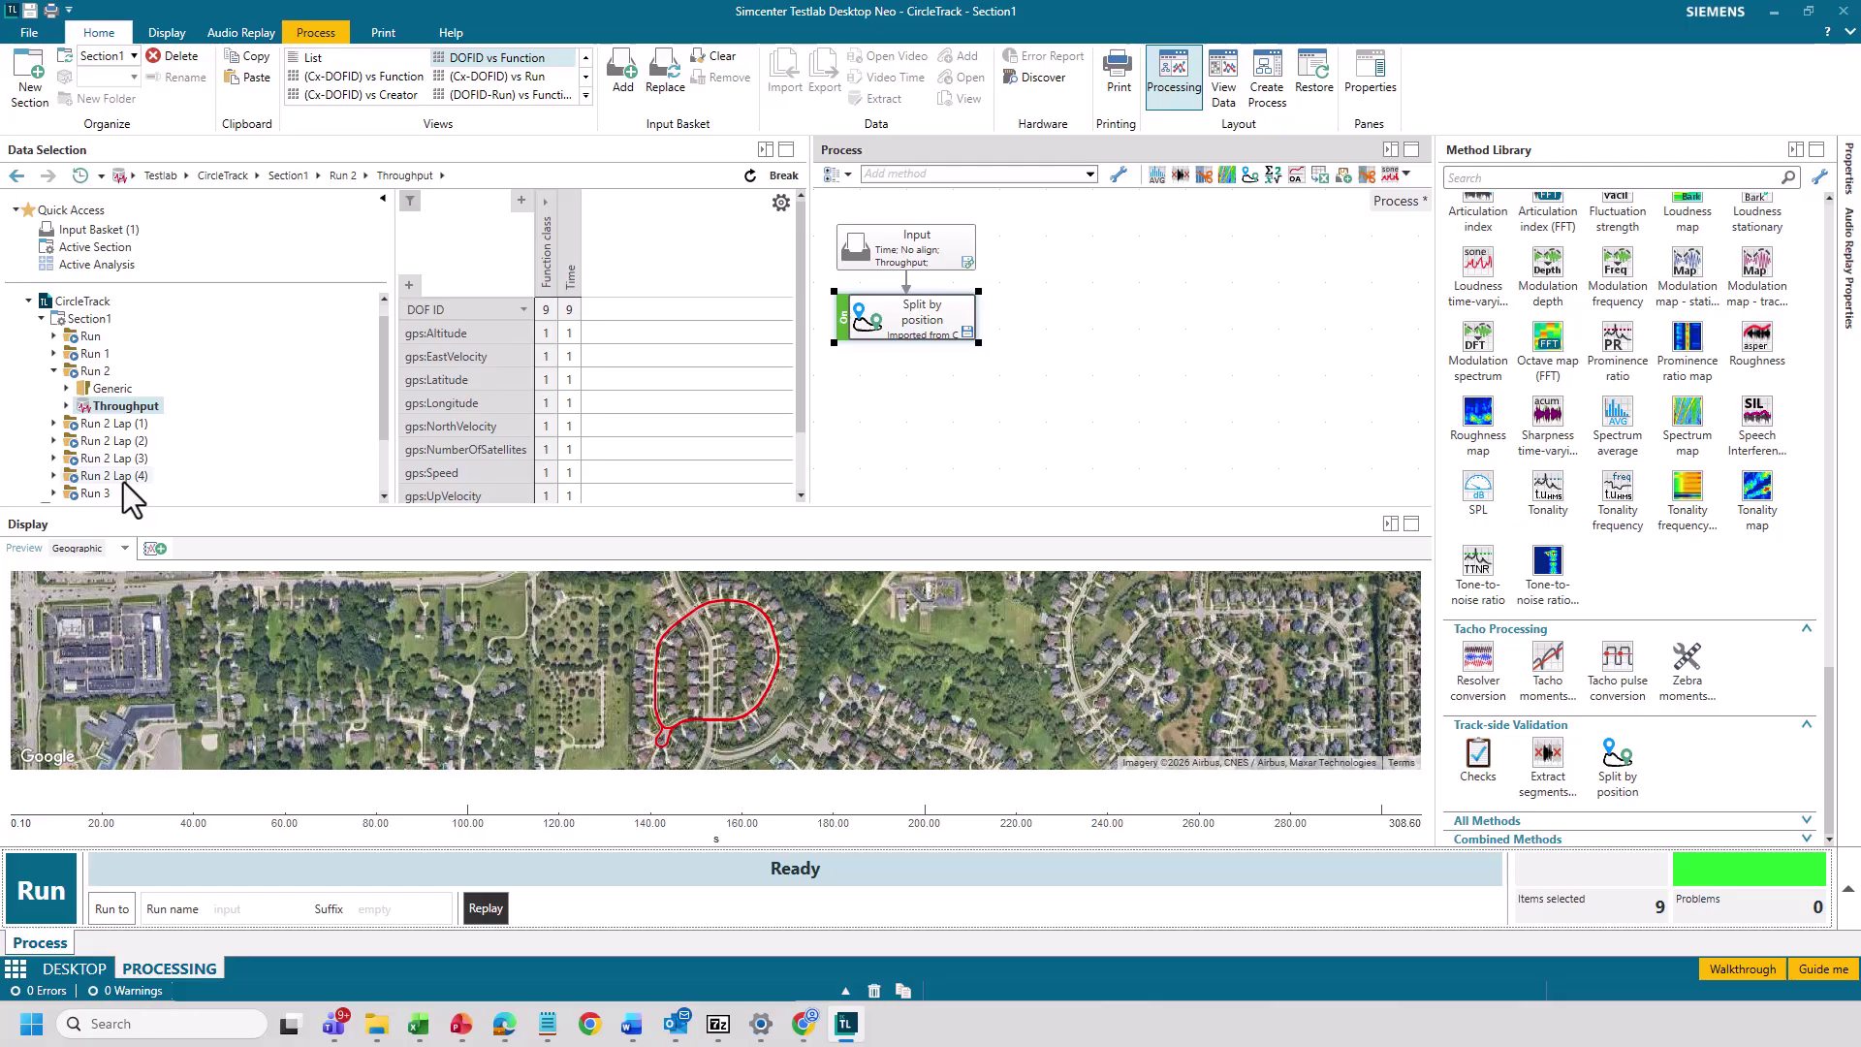
- Preview the gps:Latitude time data of Run 2 Lap (1) on the map and enlarge the display area
click(77, 424)
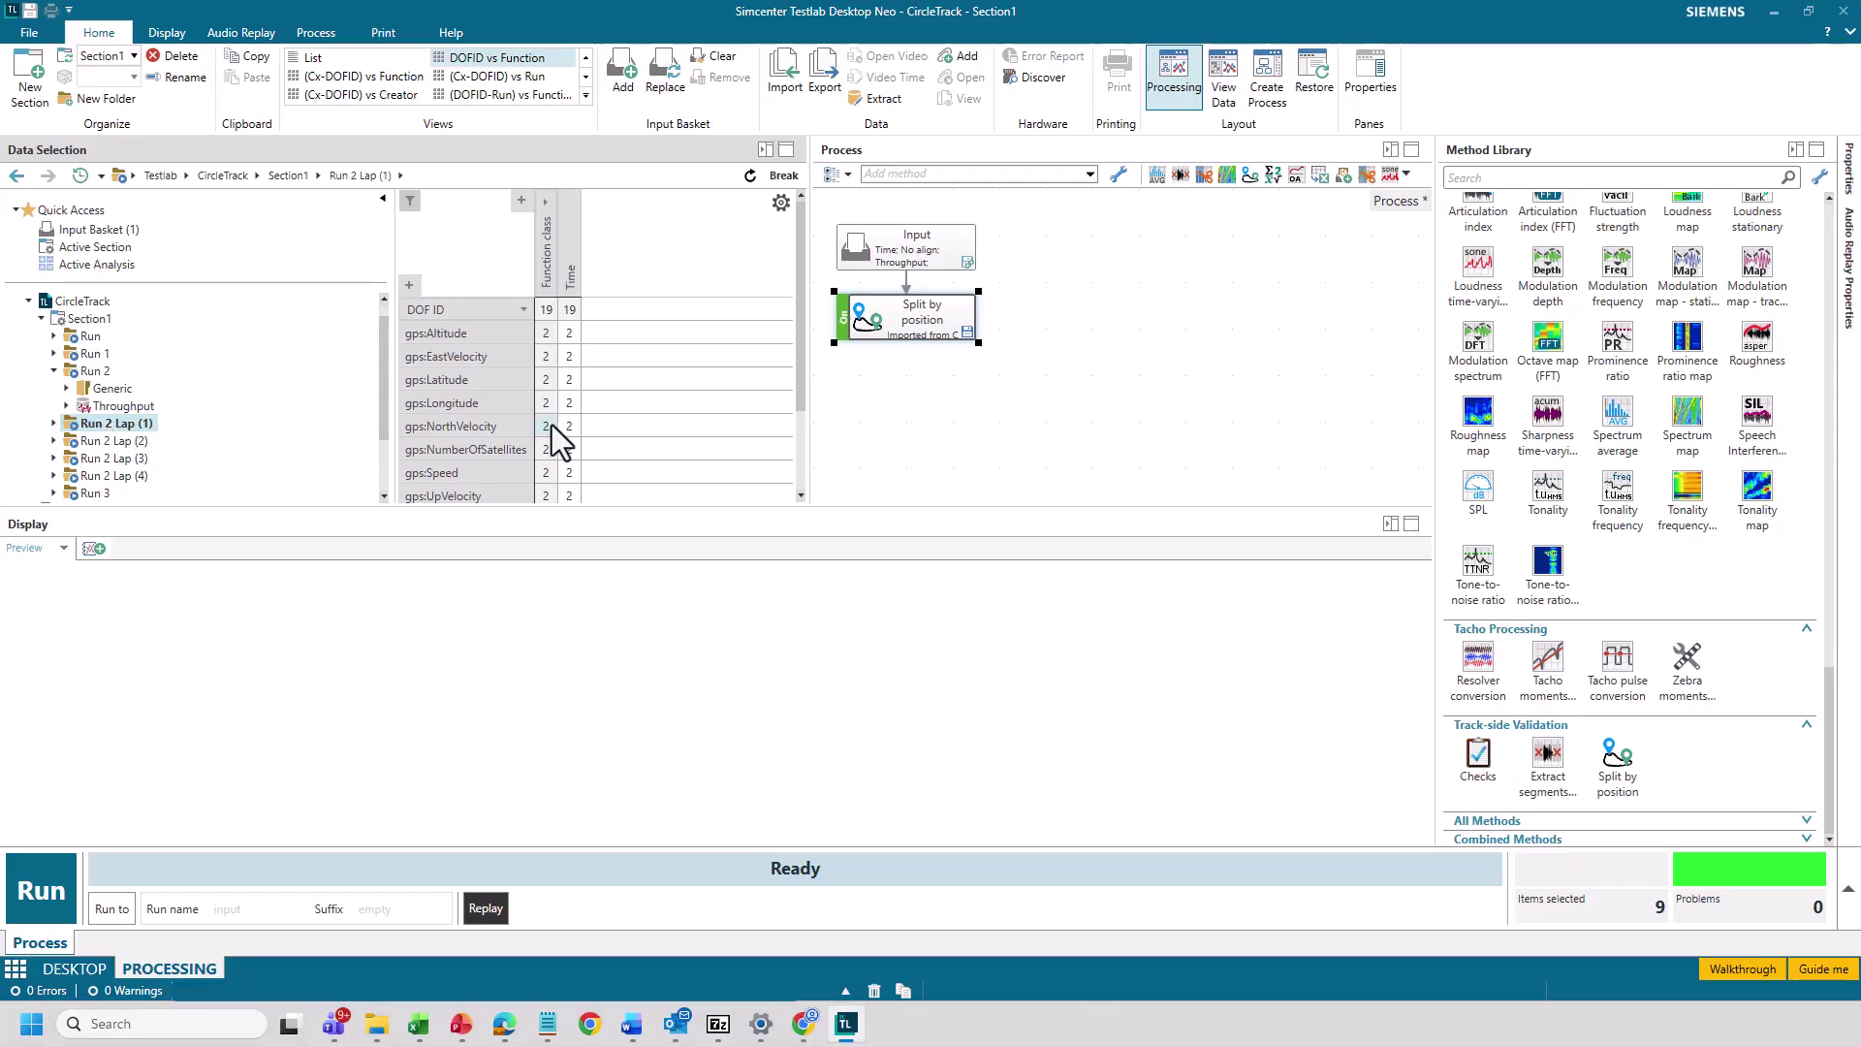
click(569, 387)
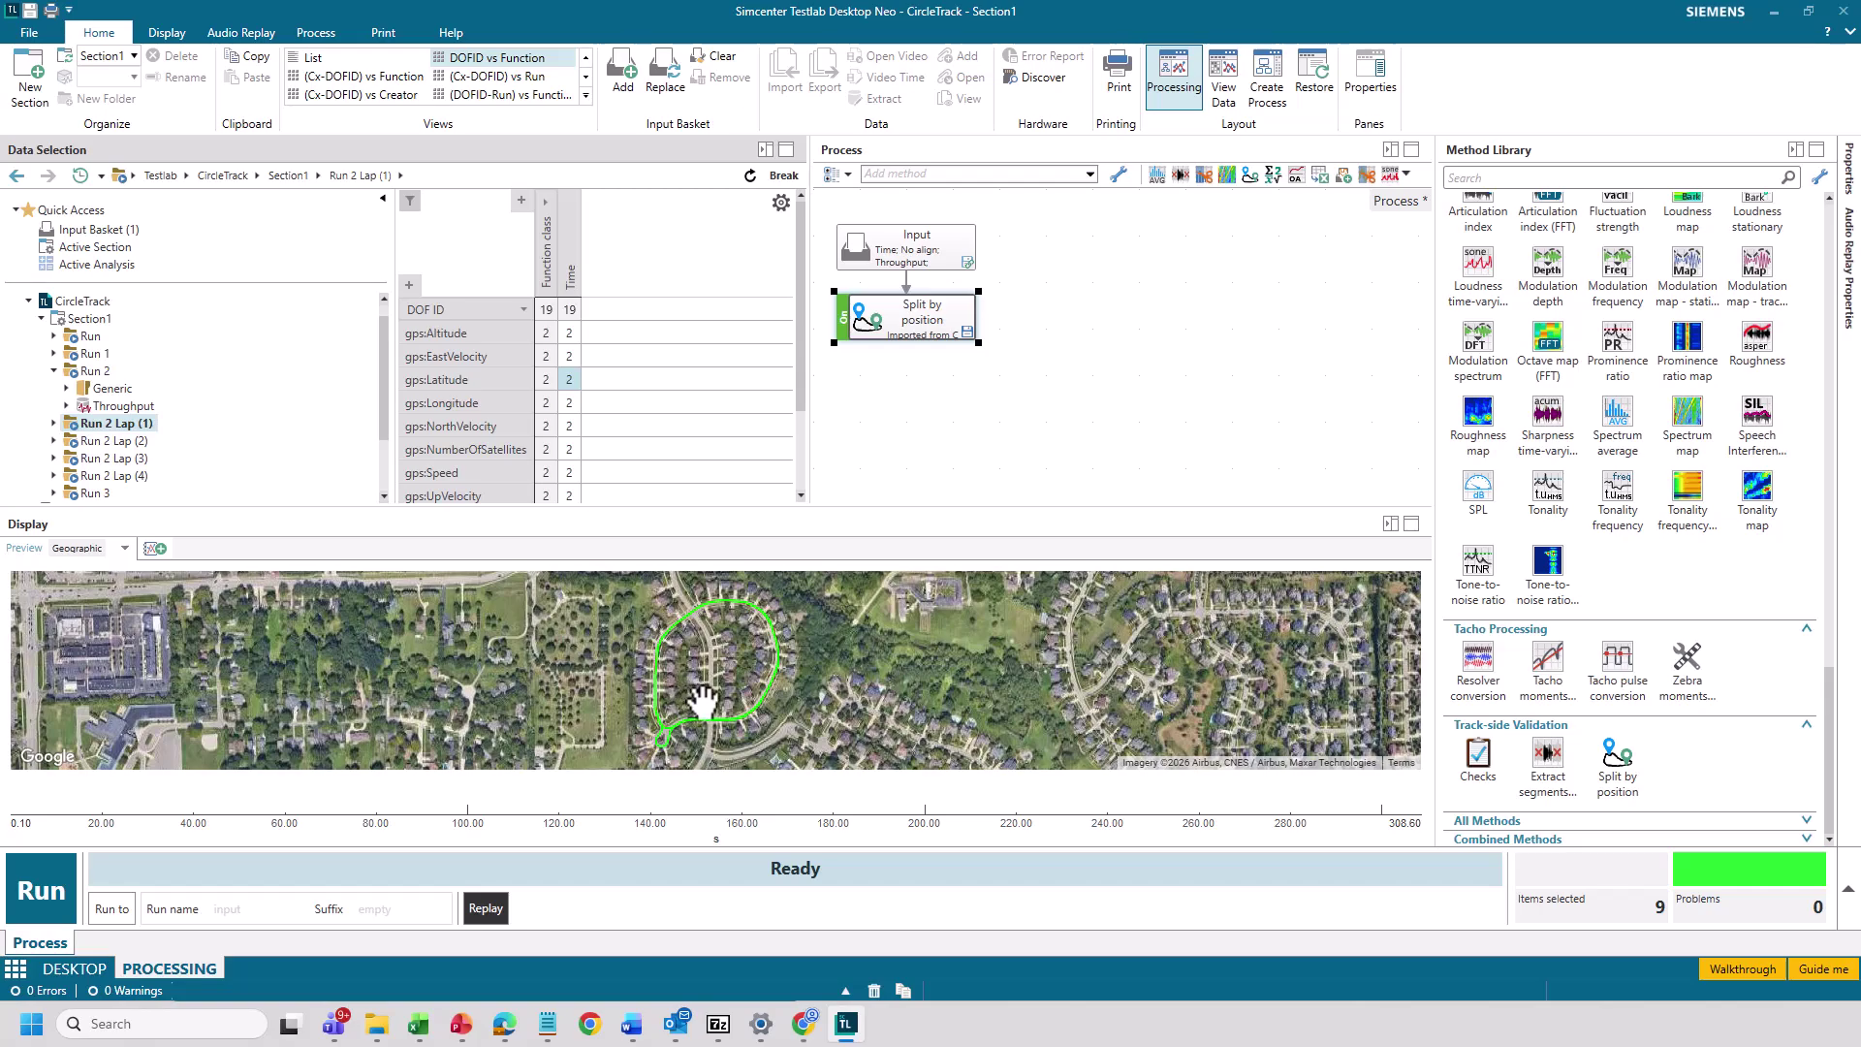
scroll(702, 700, up, 1)
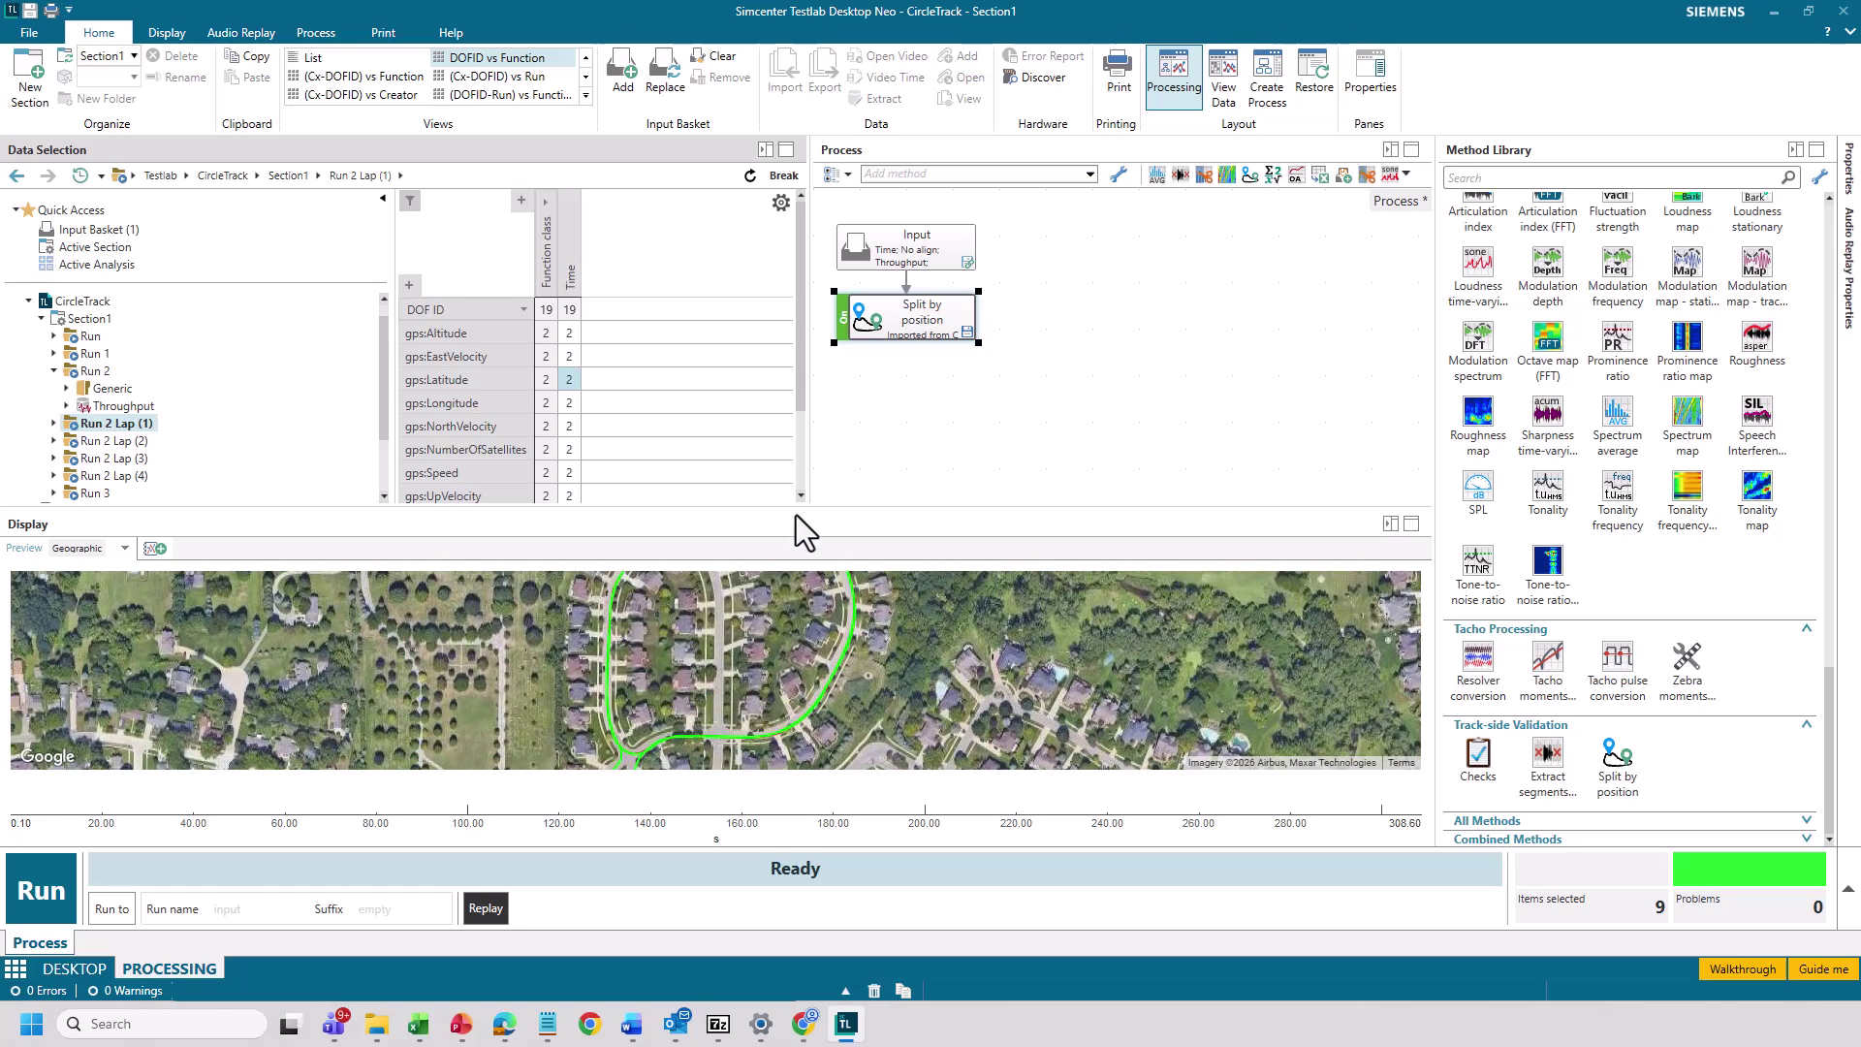
drag(796, 505, 796, 419)
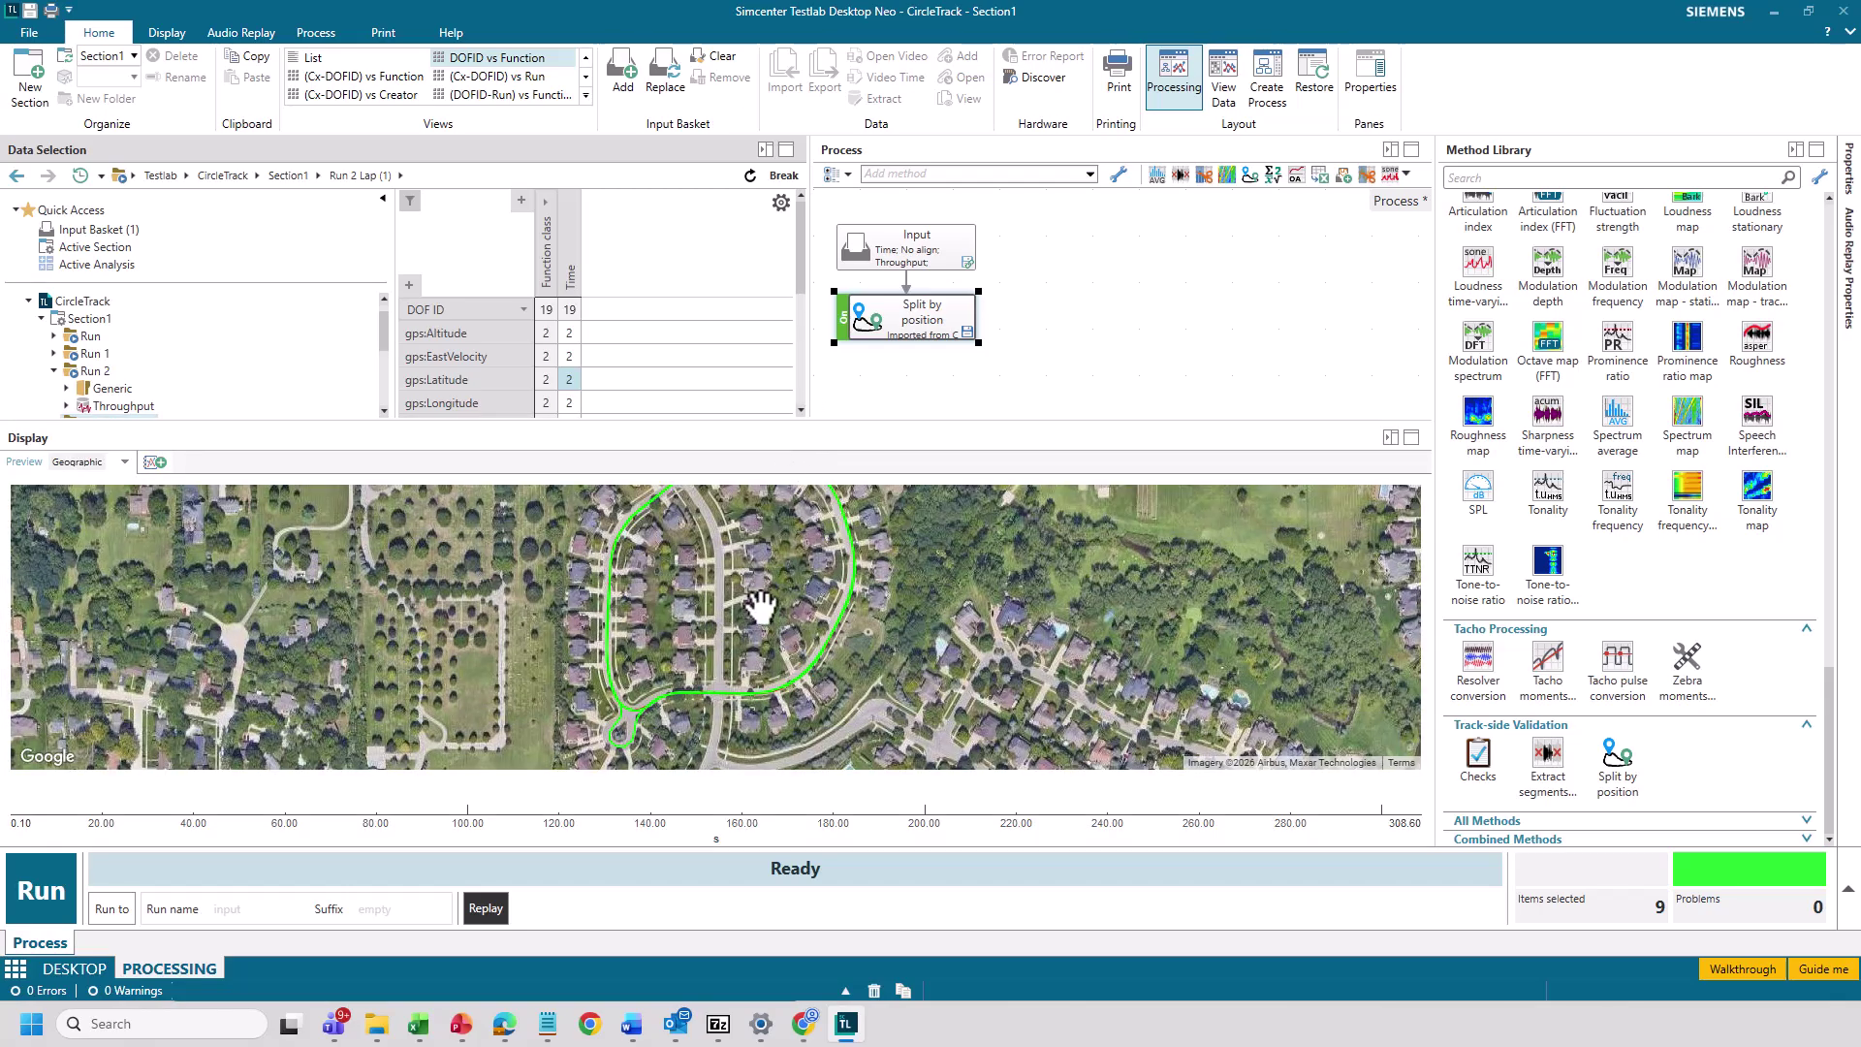
scroll(761, 606, down, 1)
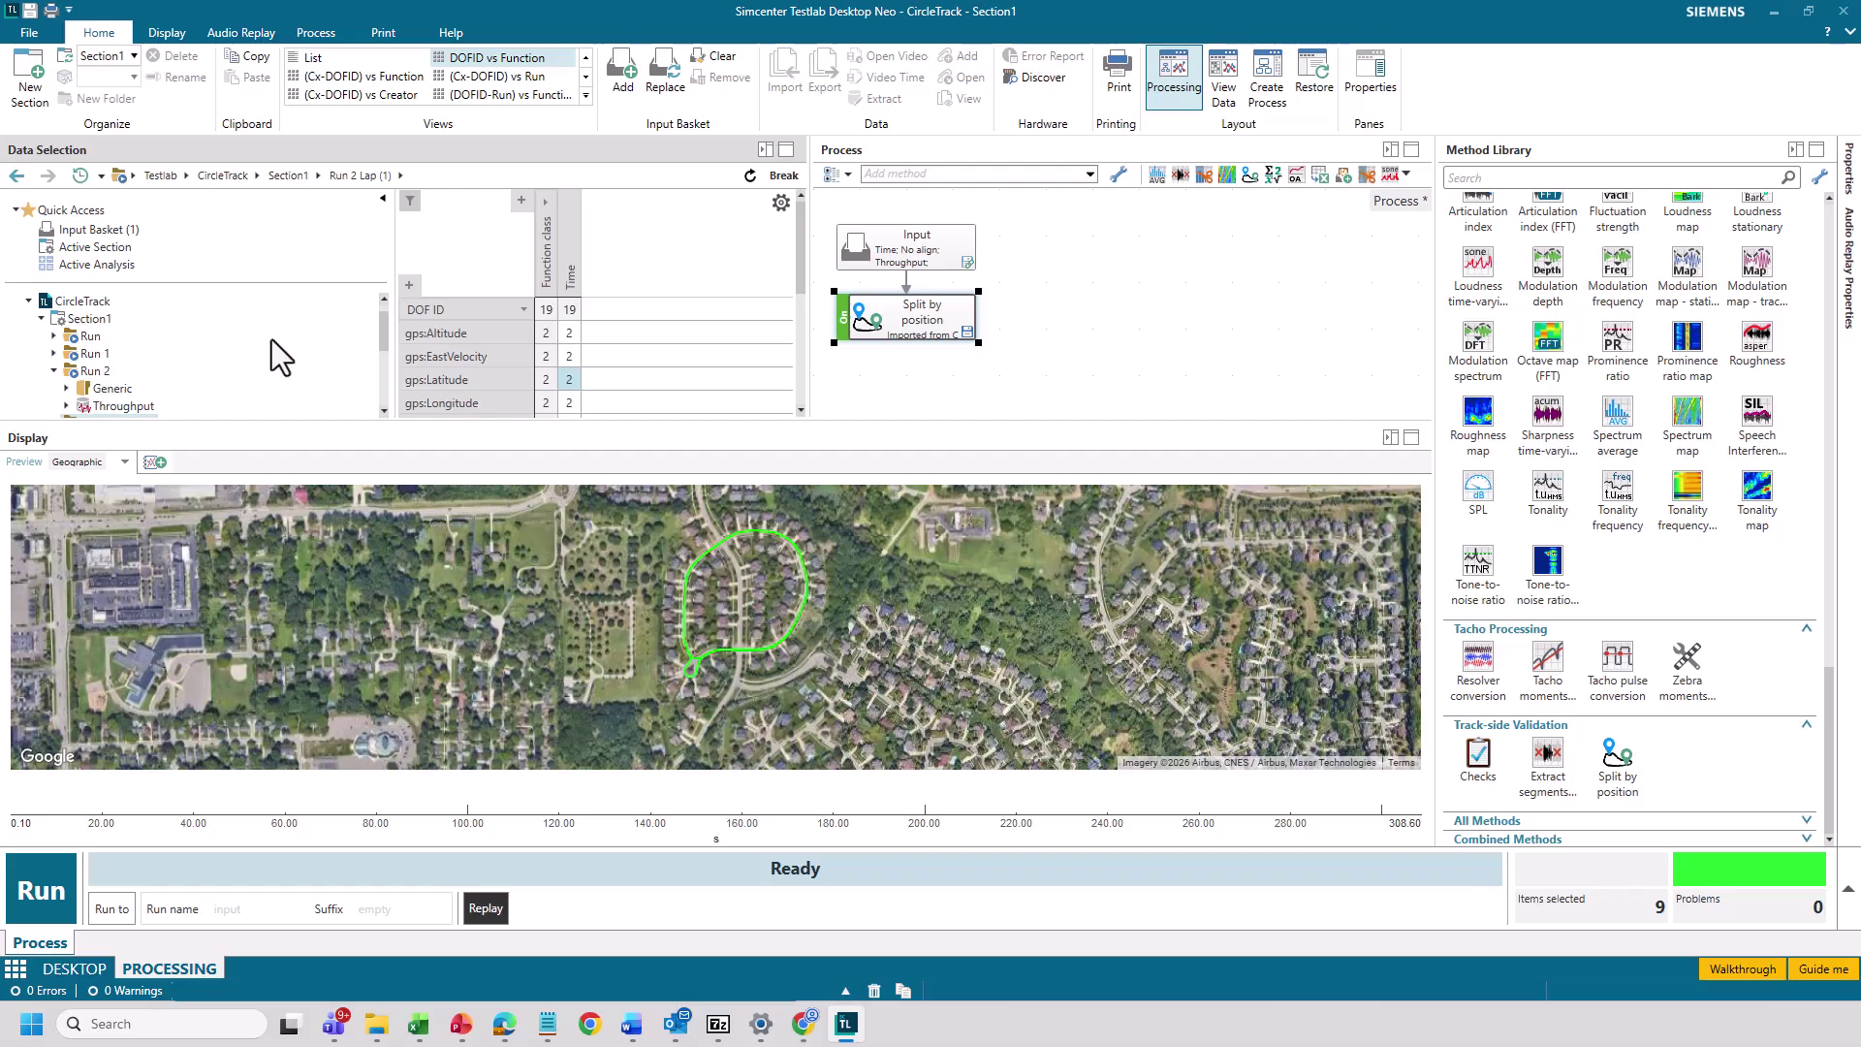
- Compare the gps:Latitude tracks from the Throughput and Process data of Run 2 Lap (1) on the map
scroll(383, 329, down, 2)
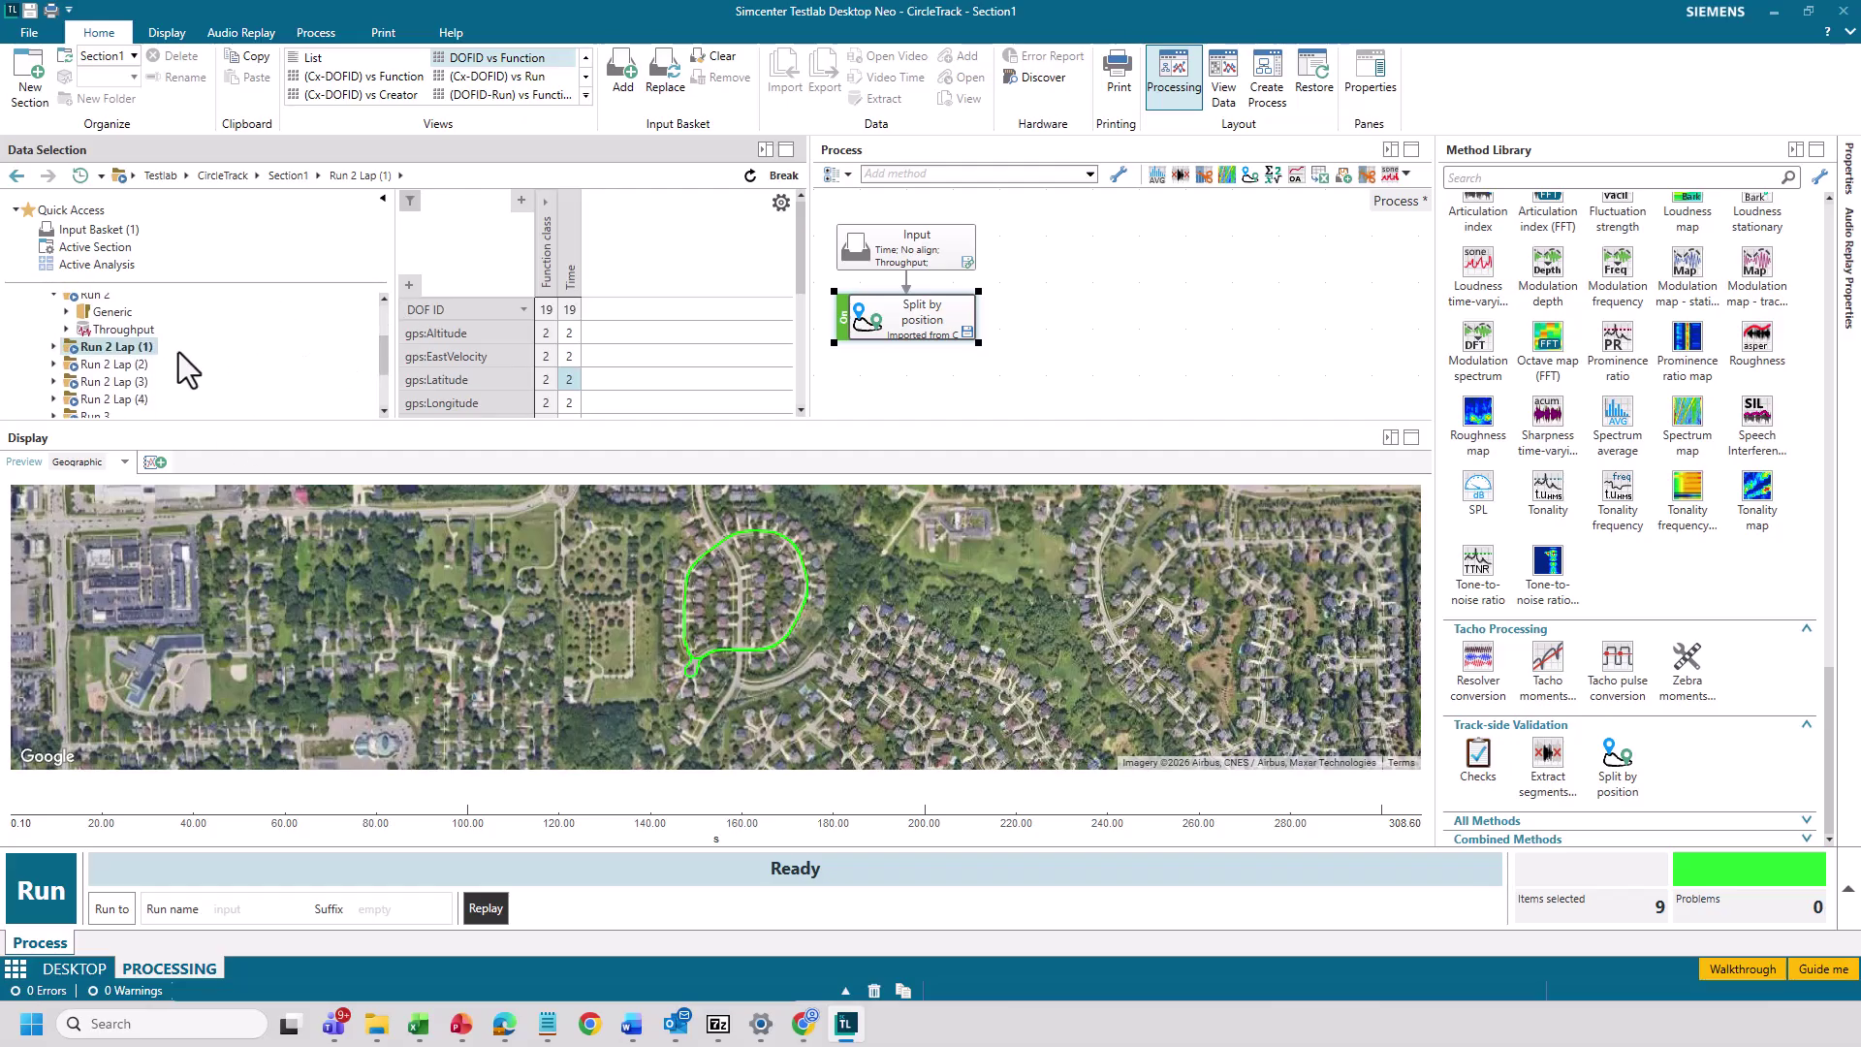
click(53, 347)
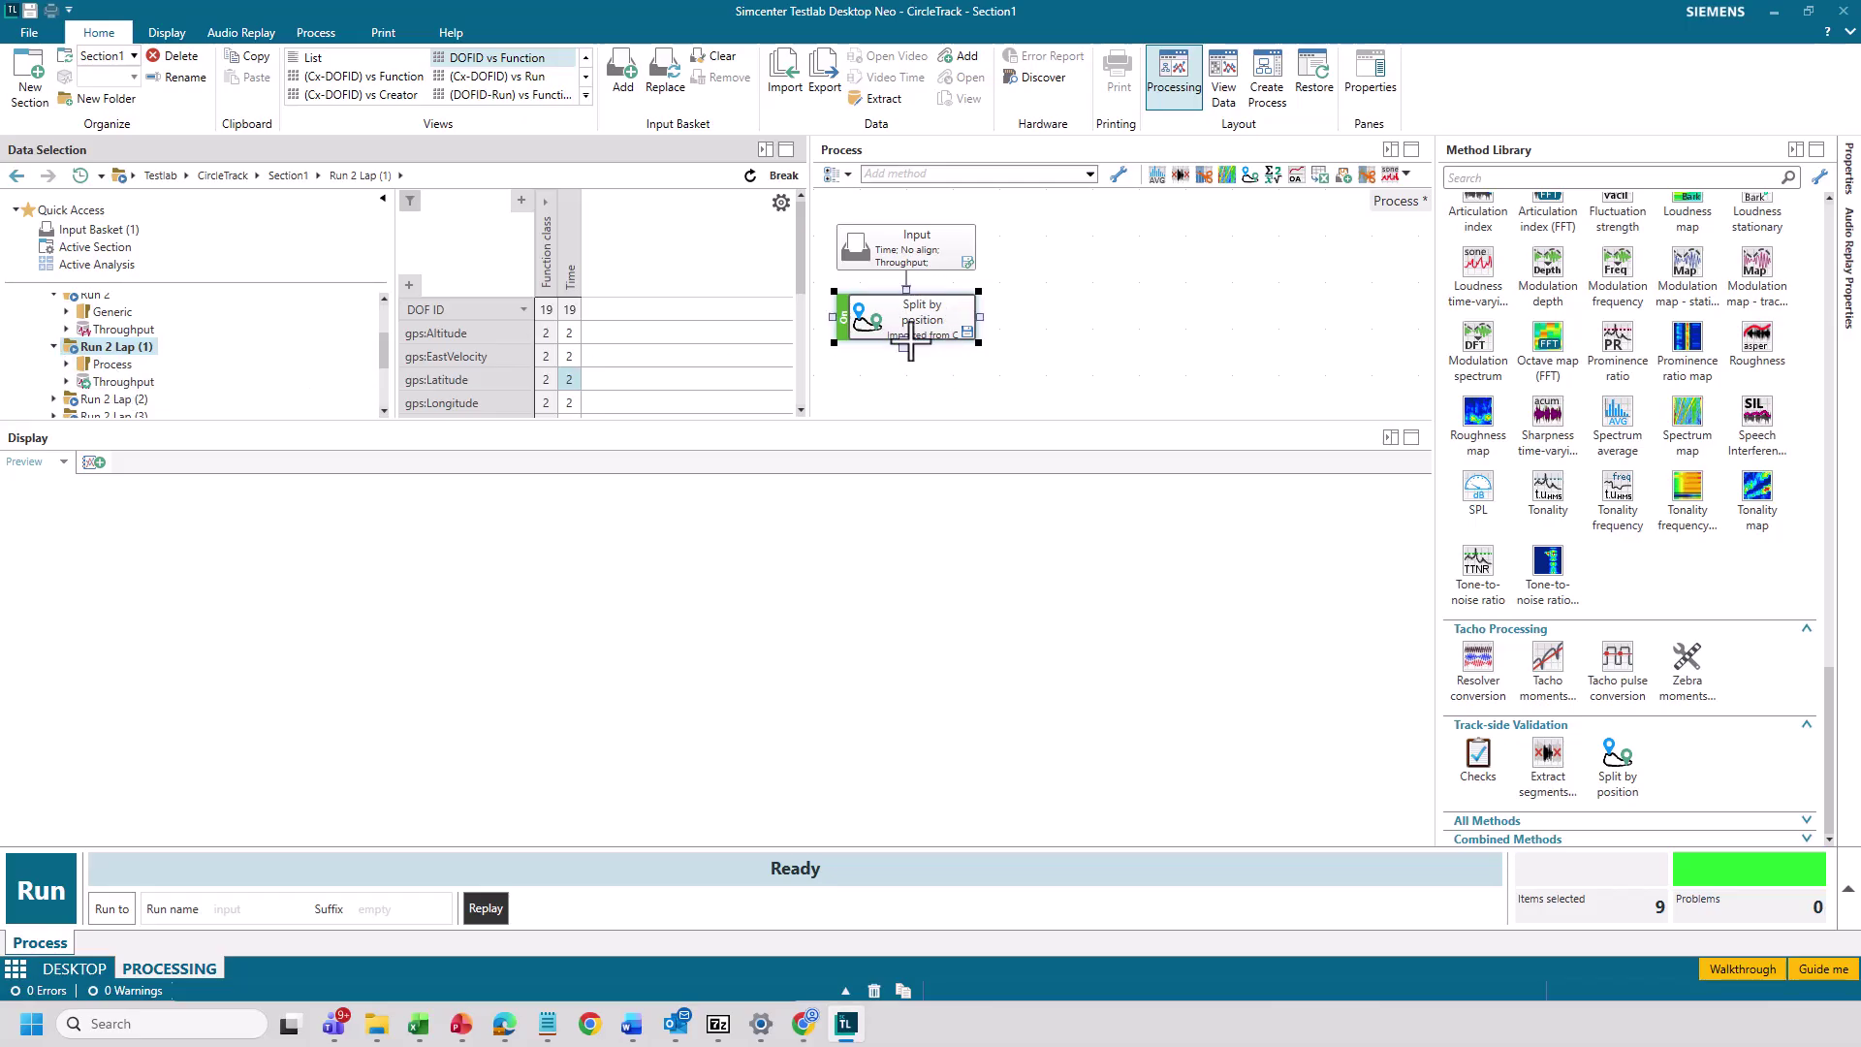
click(101, 383)
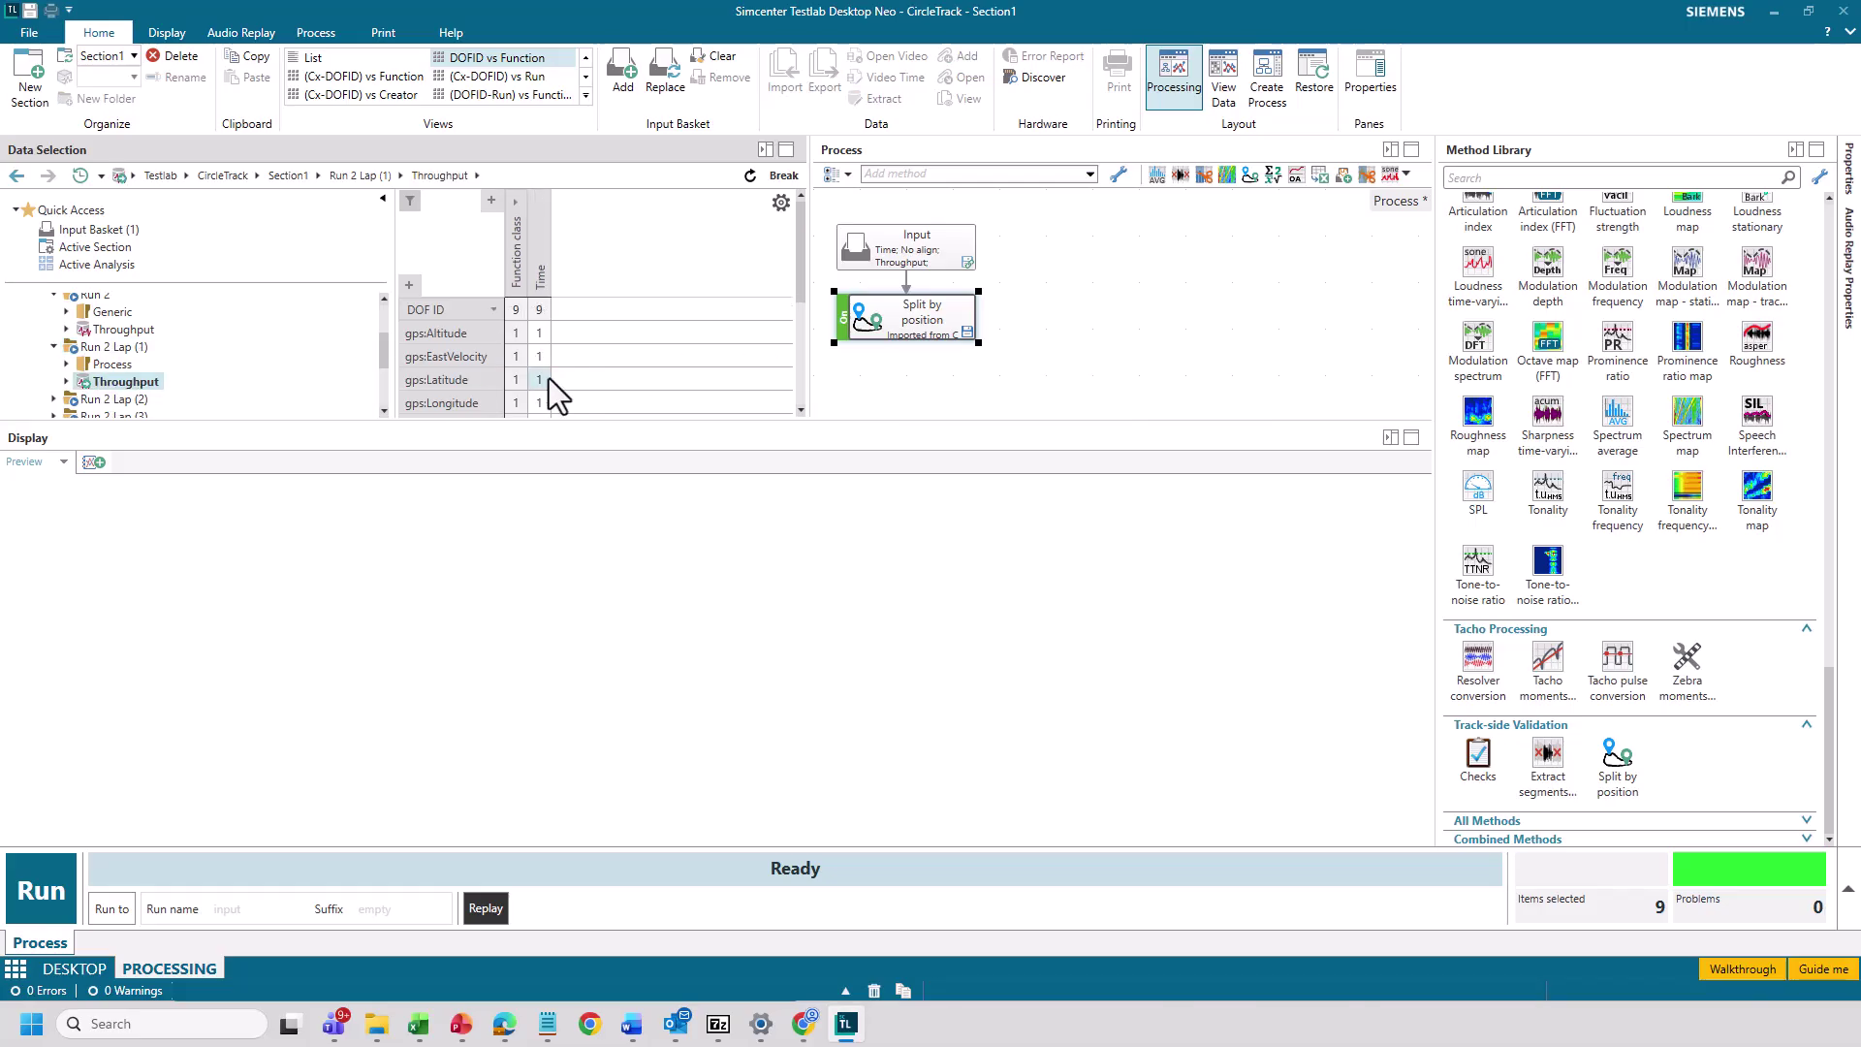
click(544, 381)
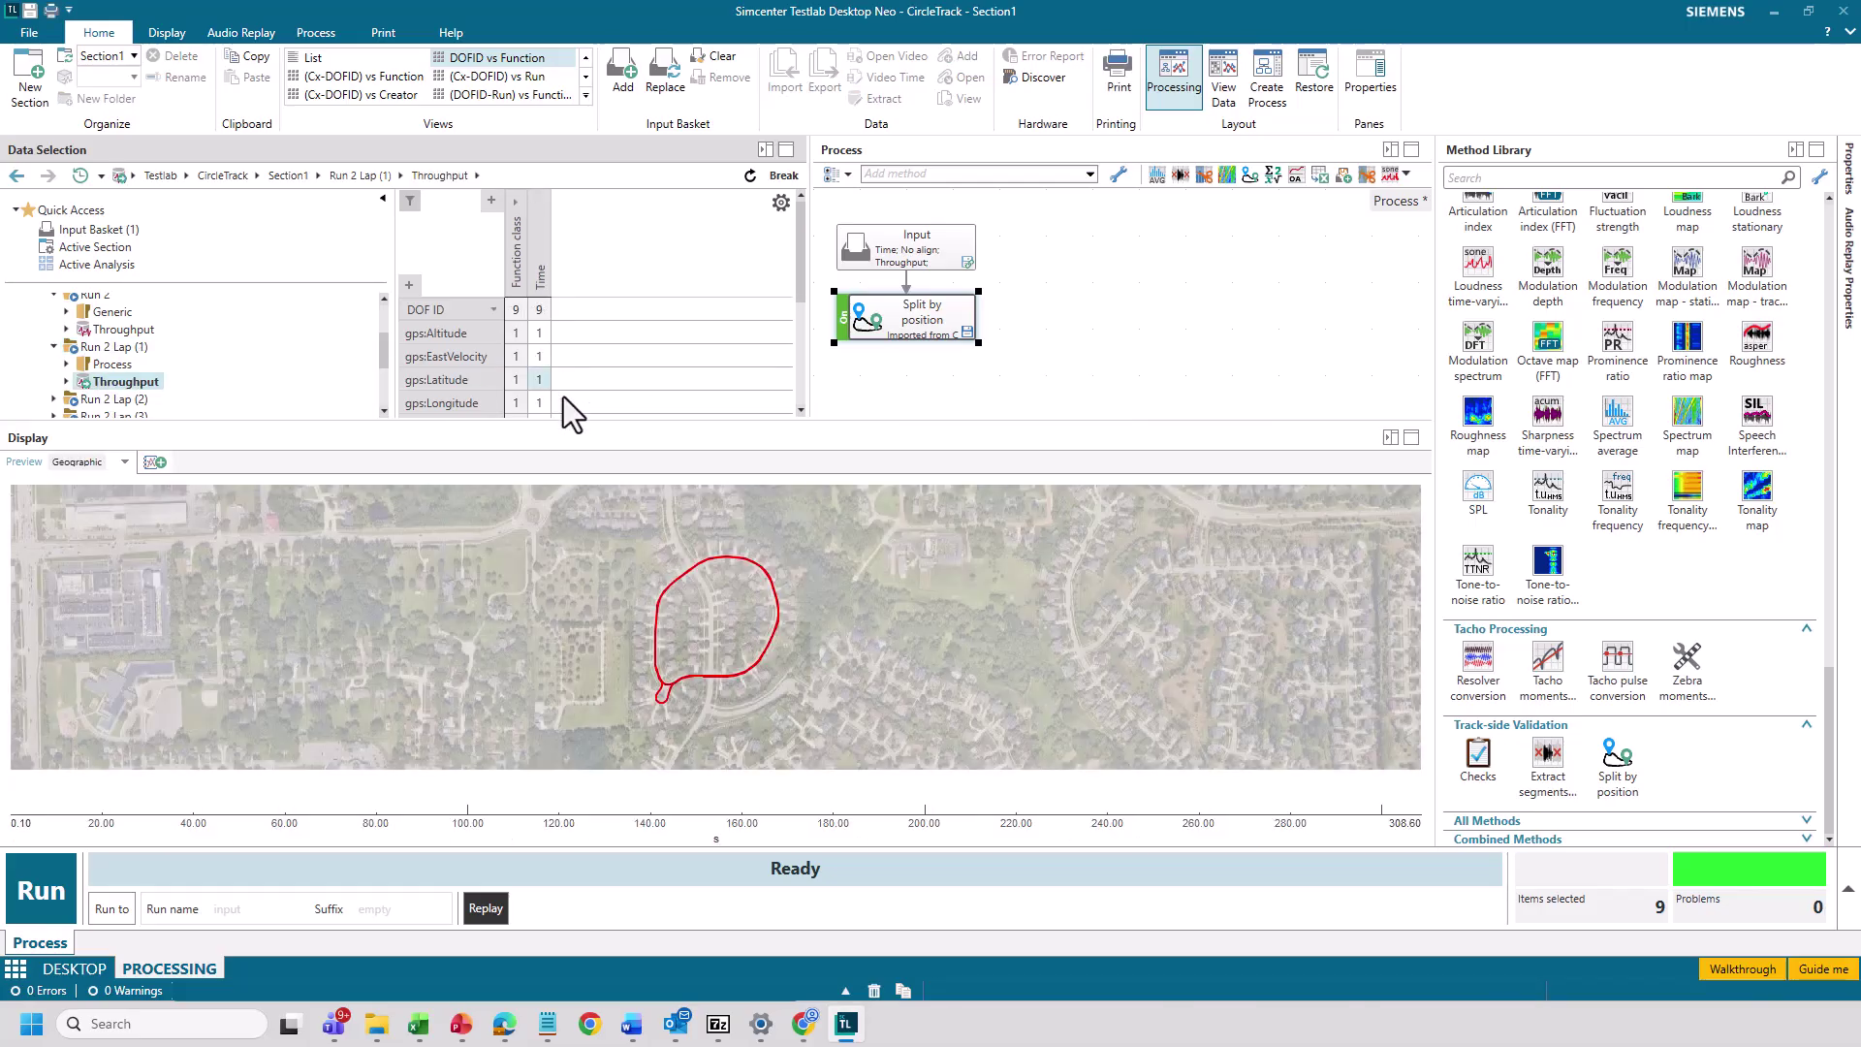
click(121, 366)
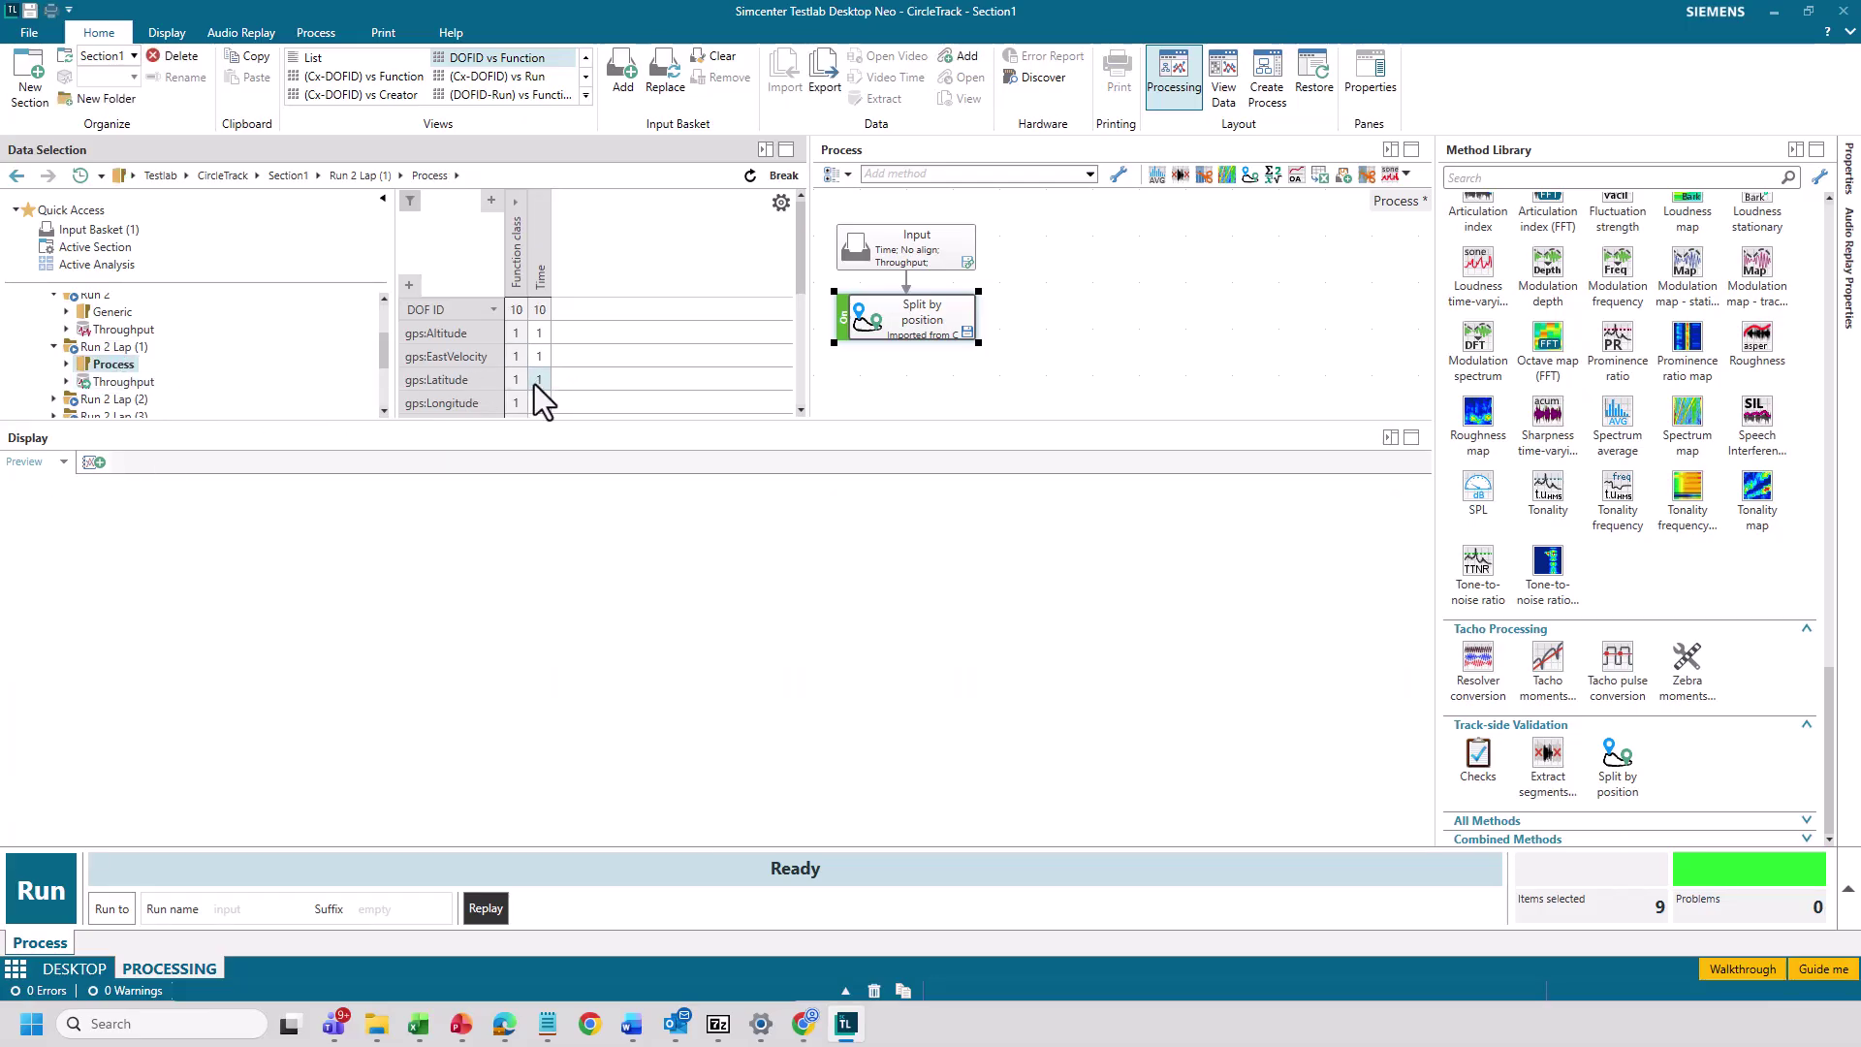
click(535, 381)
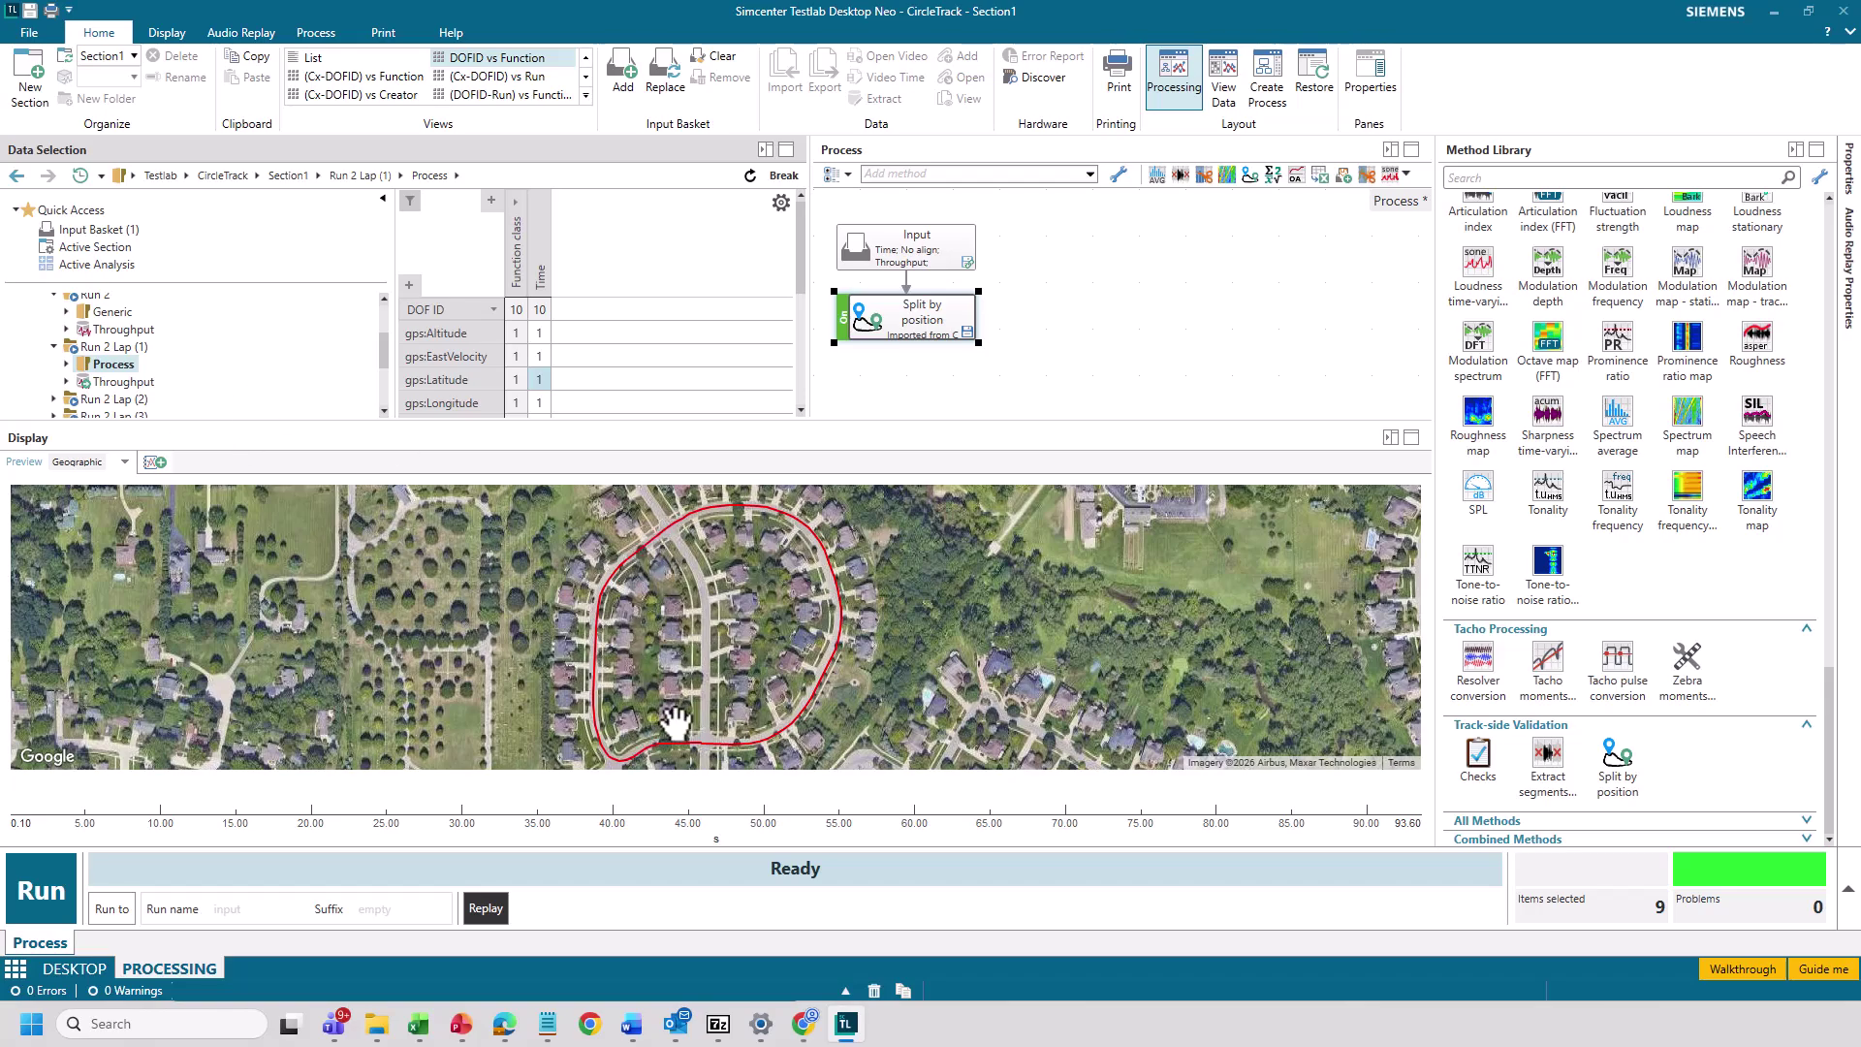
click(706, 667)
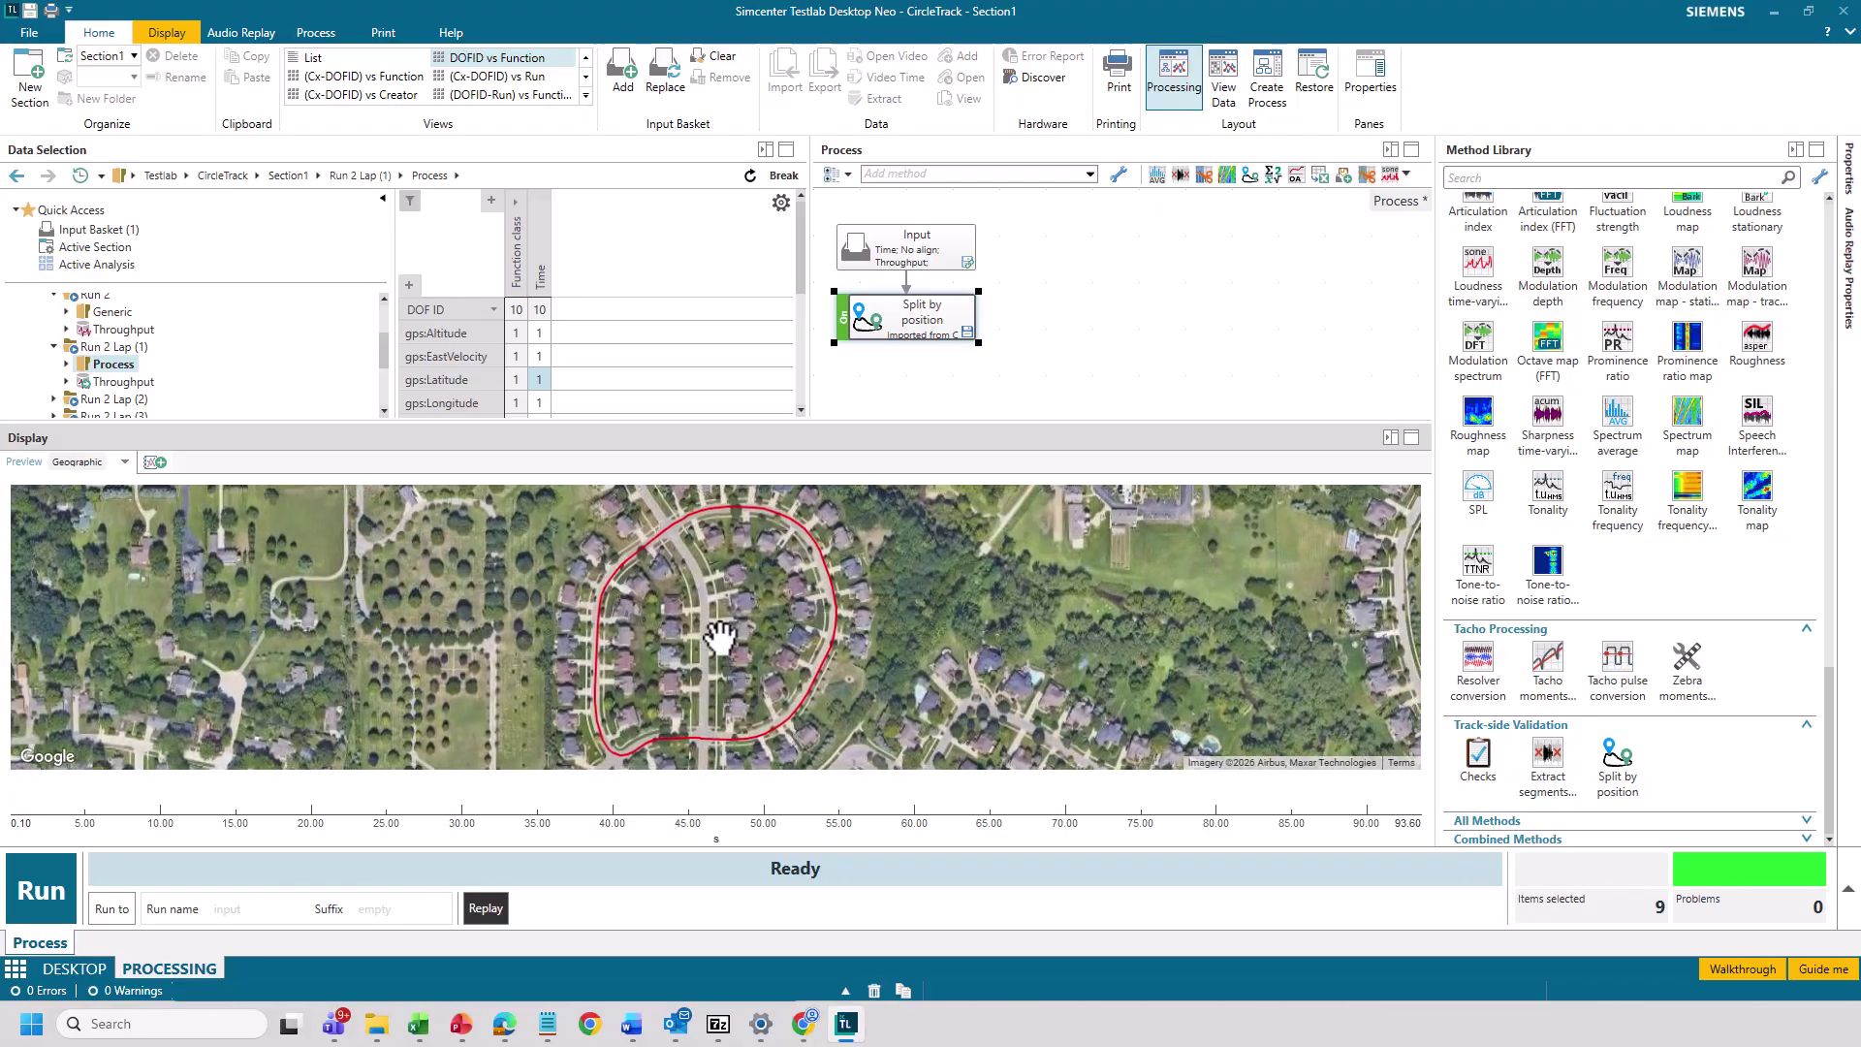
scroll(720, 635, down, 2)
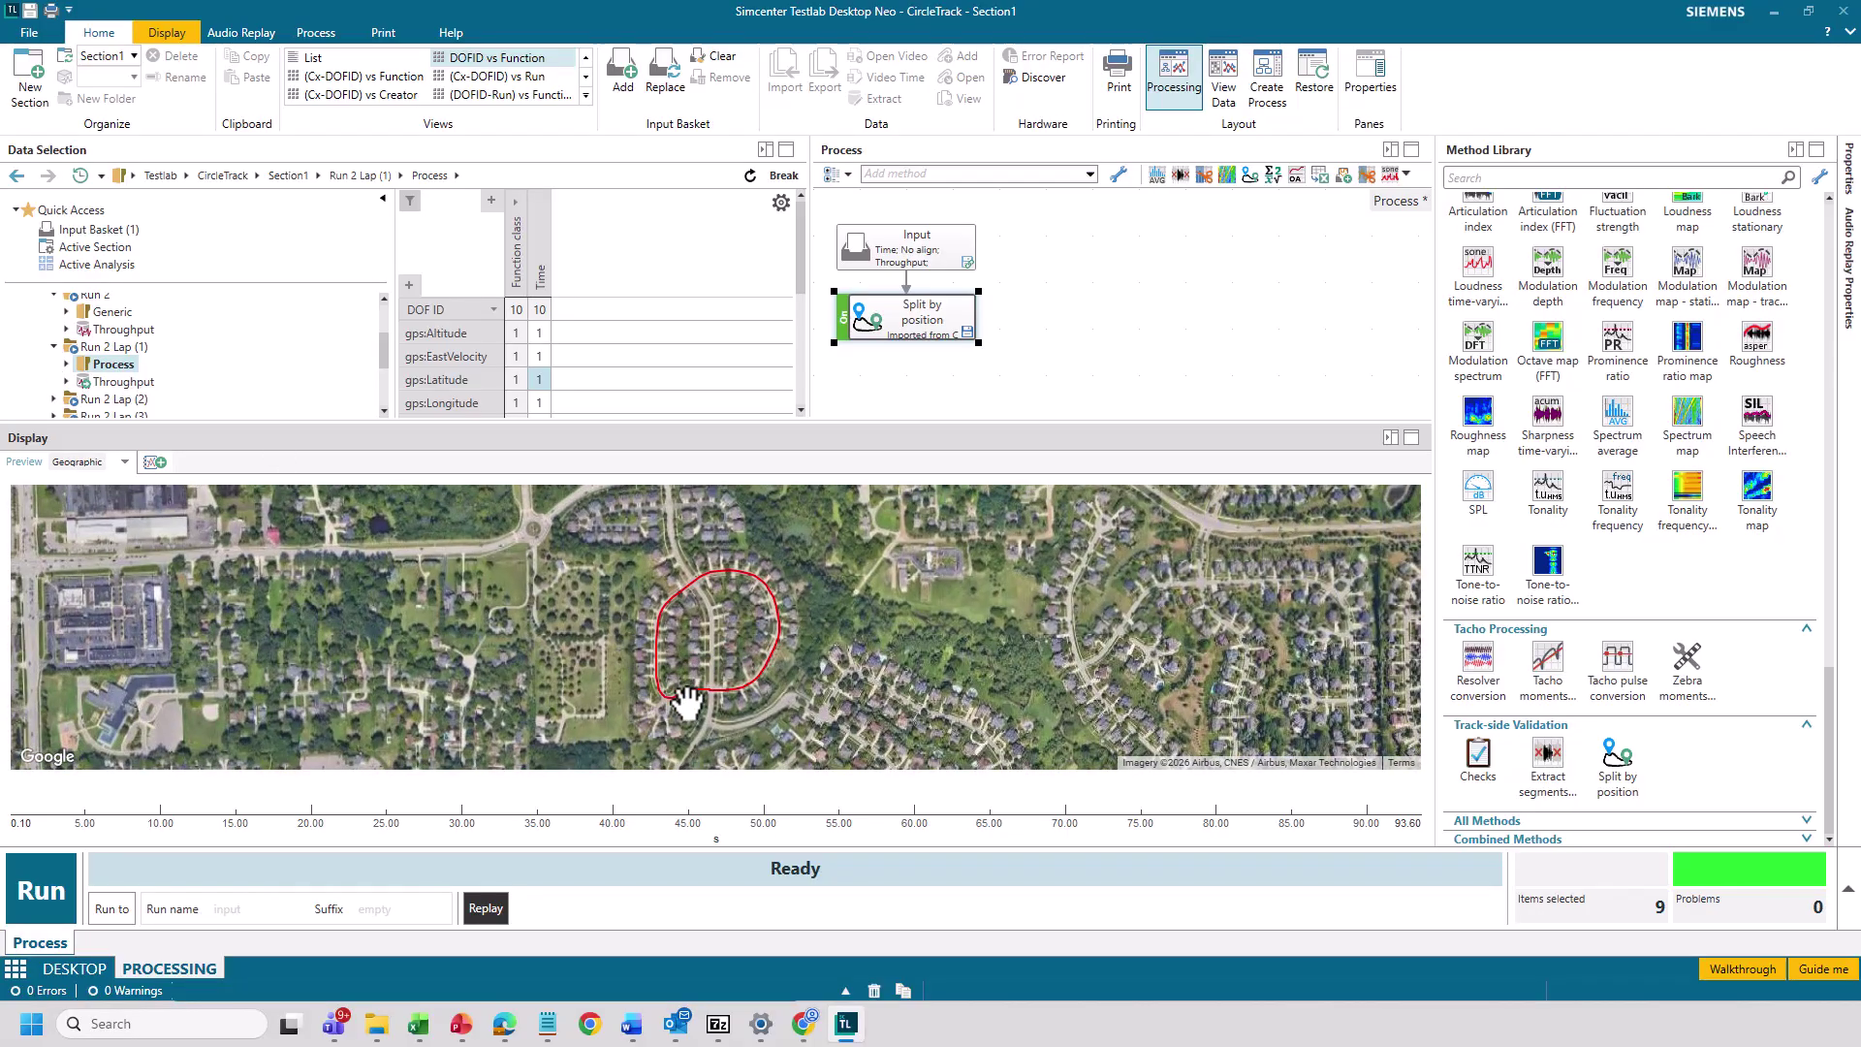
- Preview the gps:Latitude track from the Process data of Run 2 Lap (2) and examine its cul-de-sac section
click(55, 398)
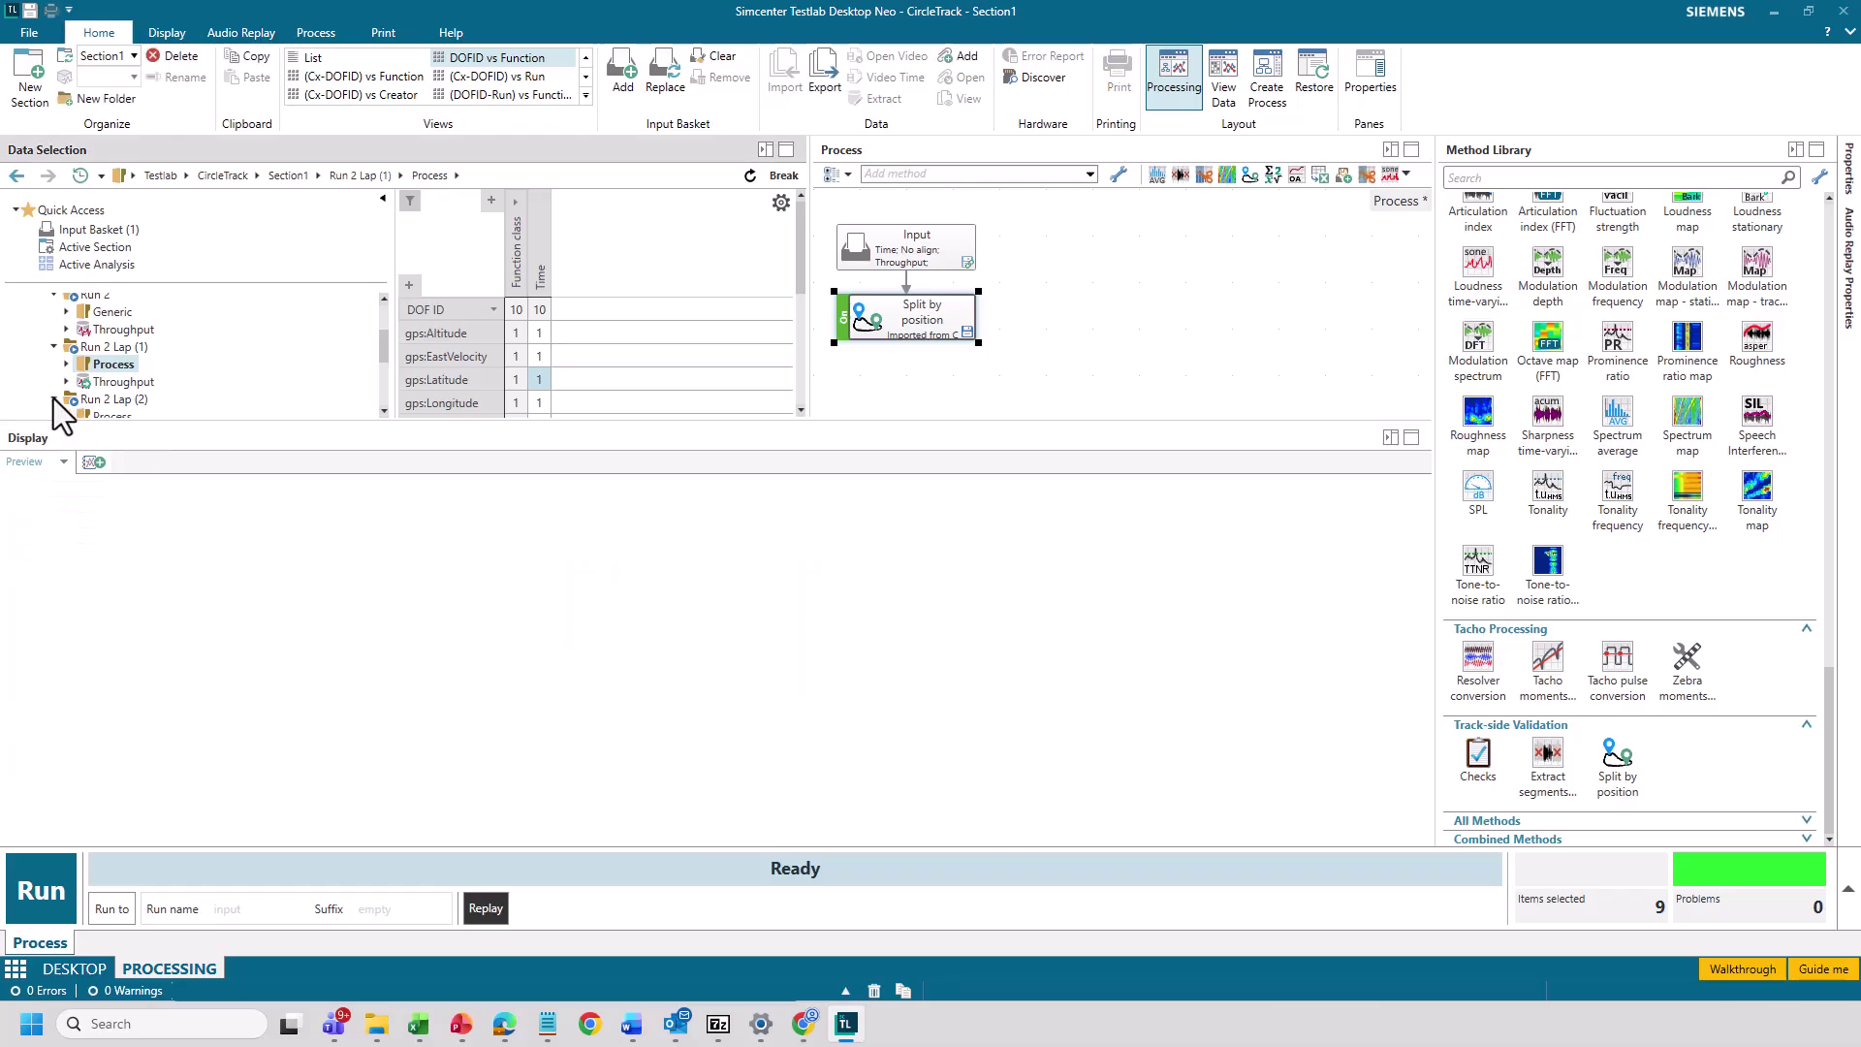
click(93, 414)
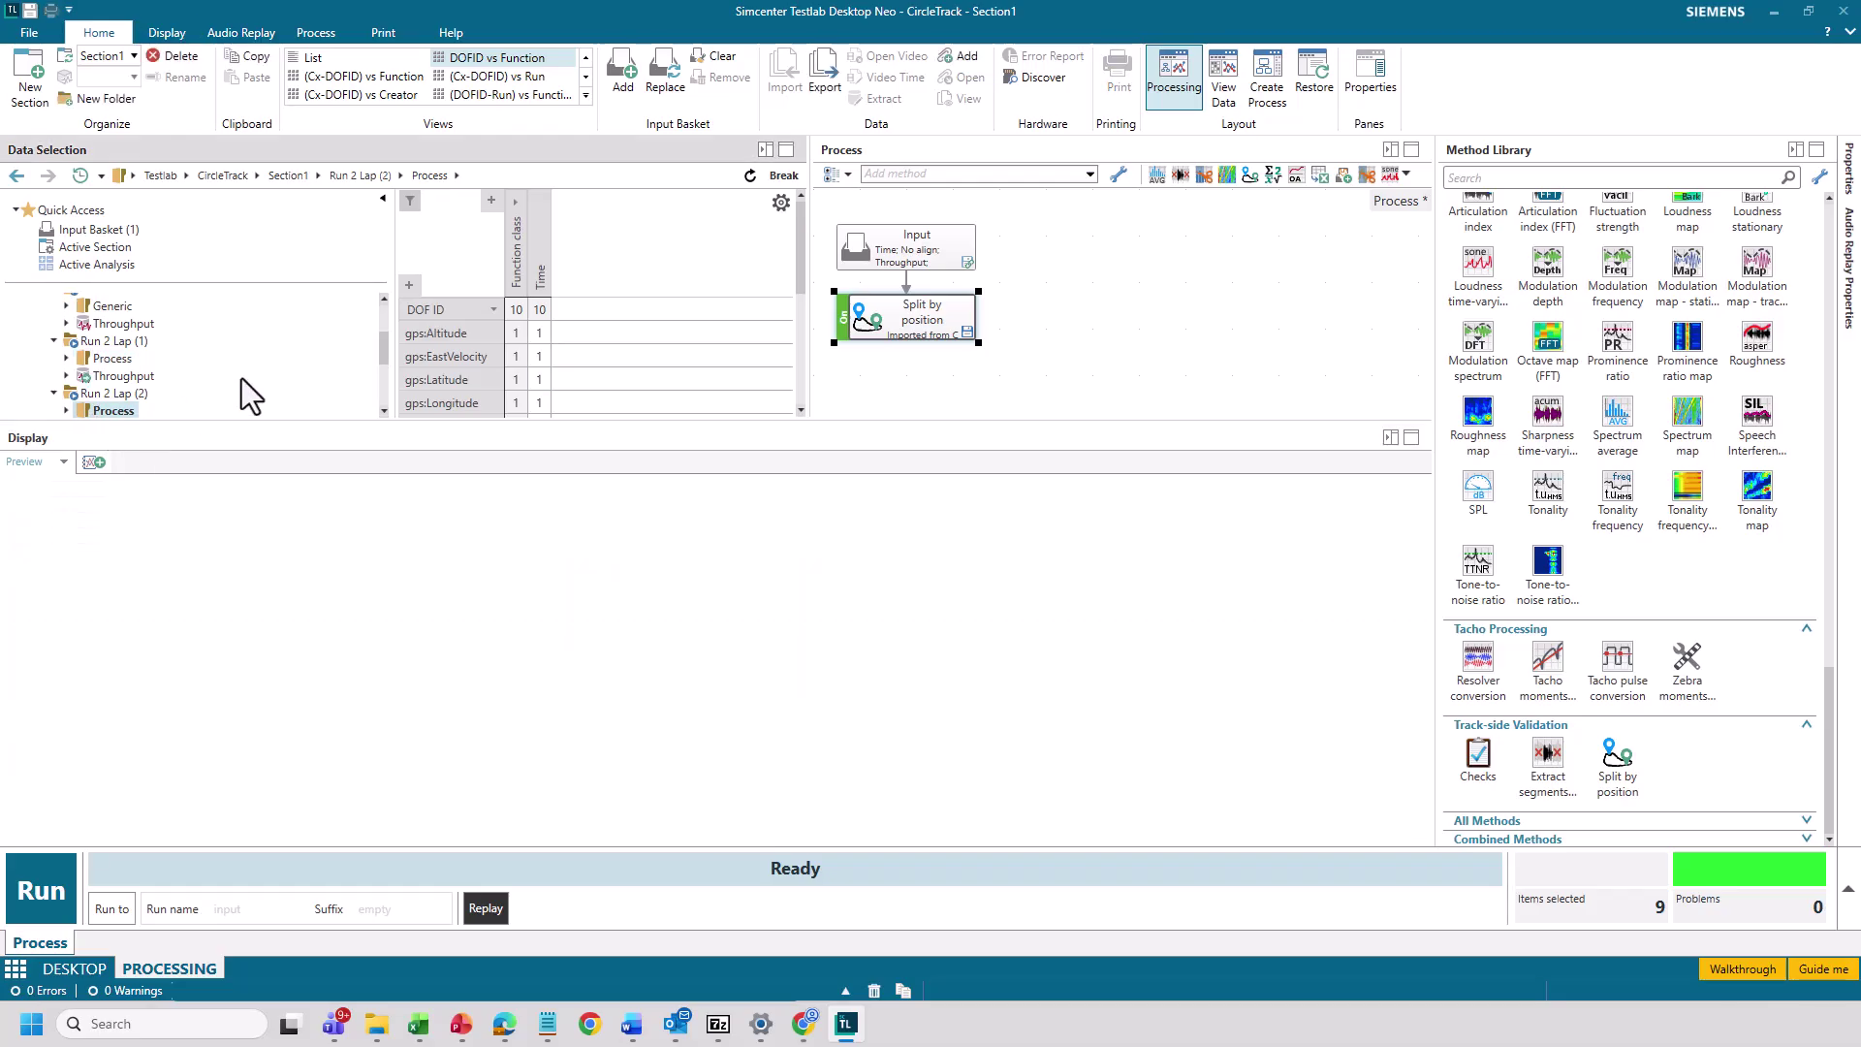
click(537, 380)
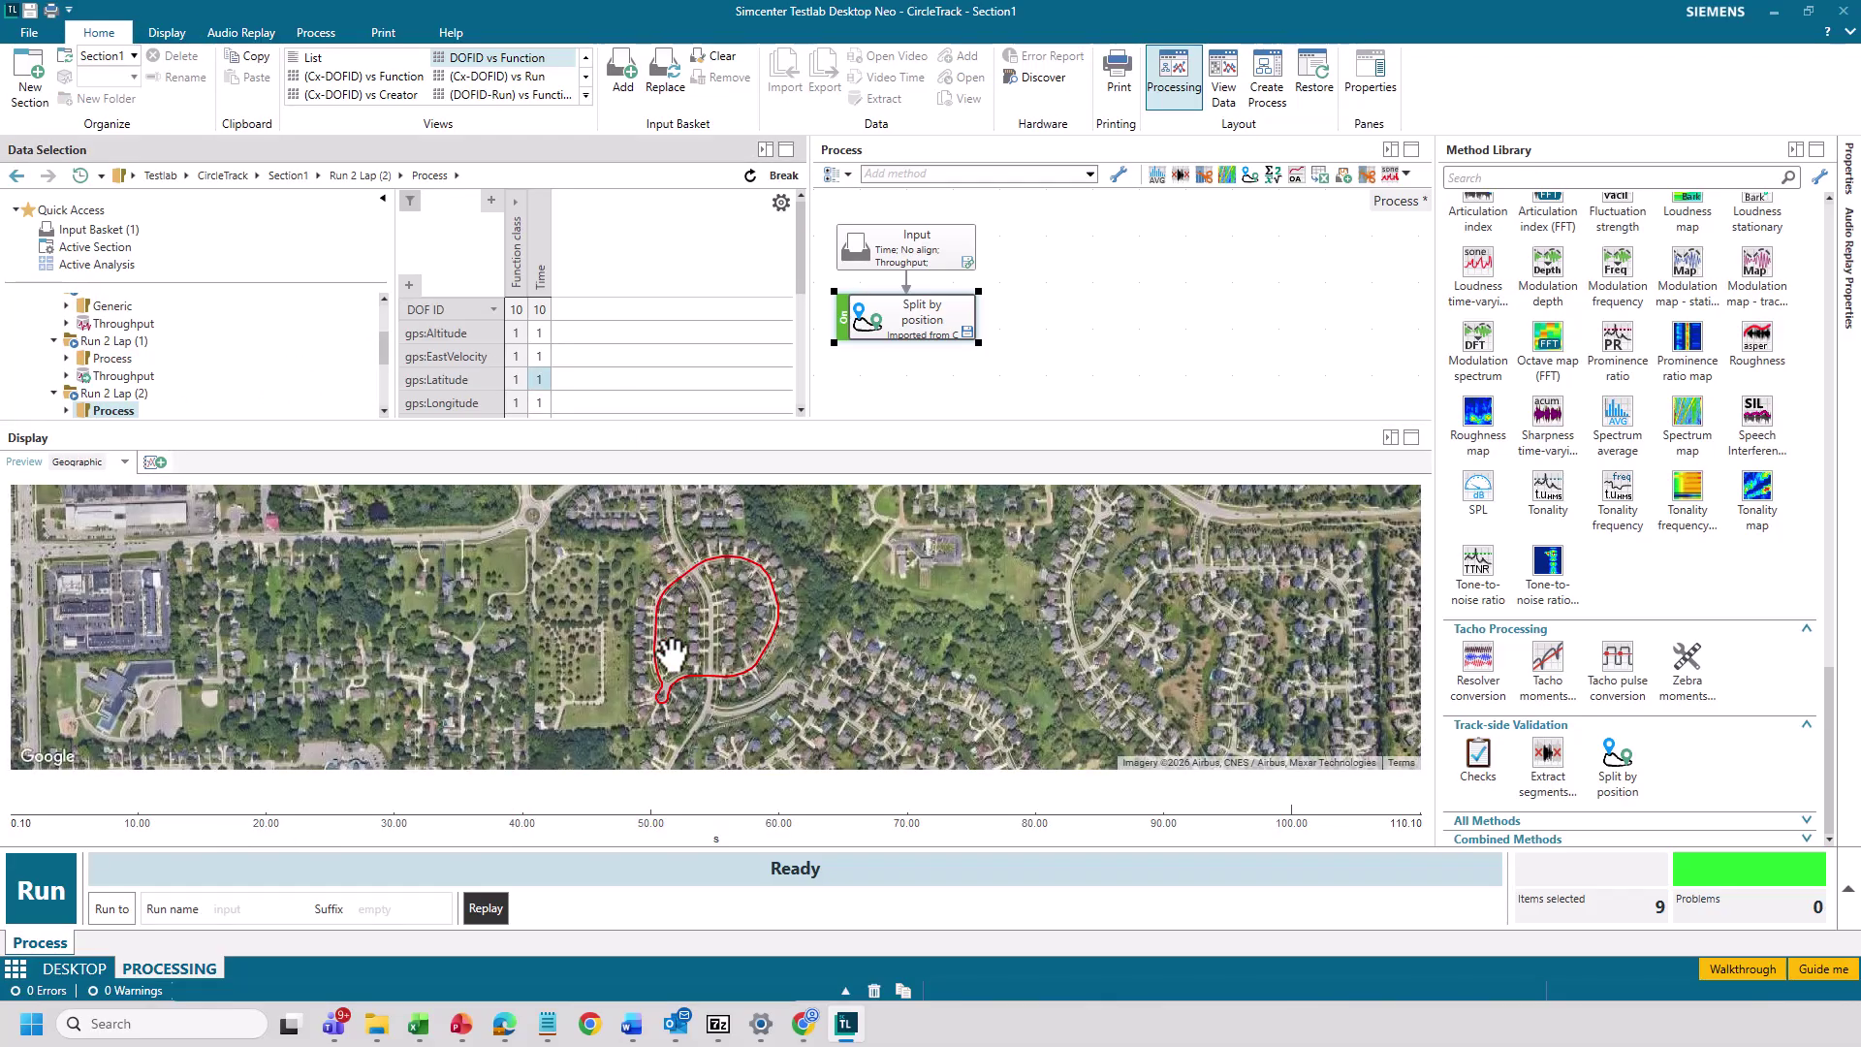
scroll(682, 698, up, 2)
scroll(681, 698, up, 1)
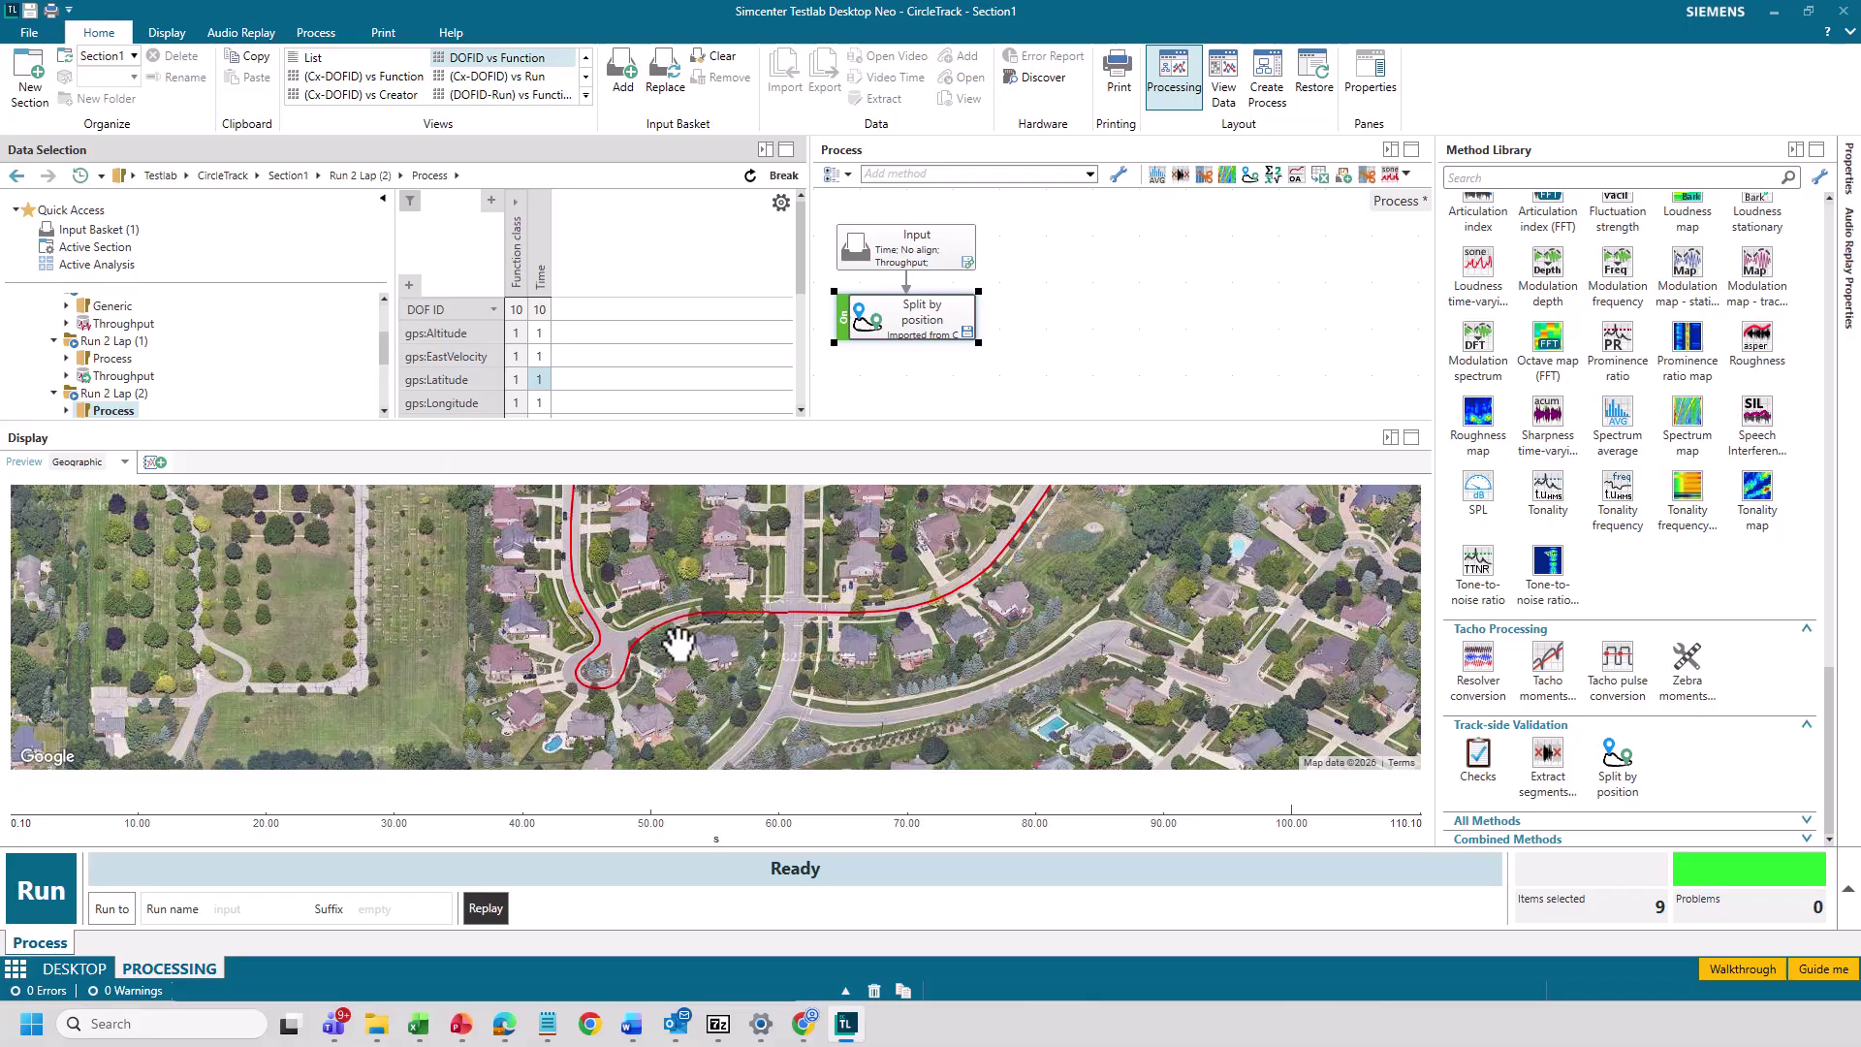
scroll(679, 644, down, 3)
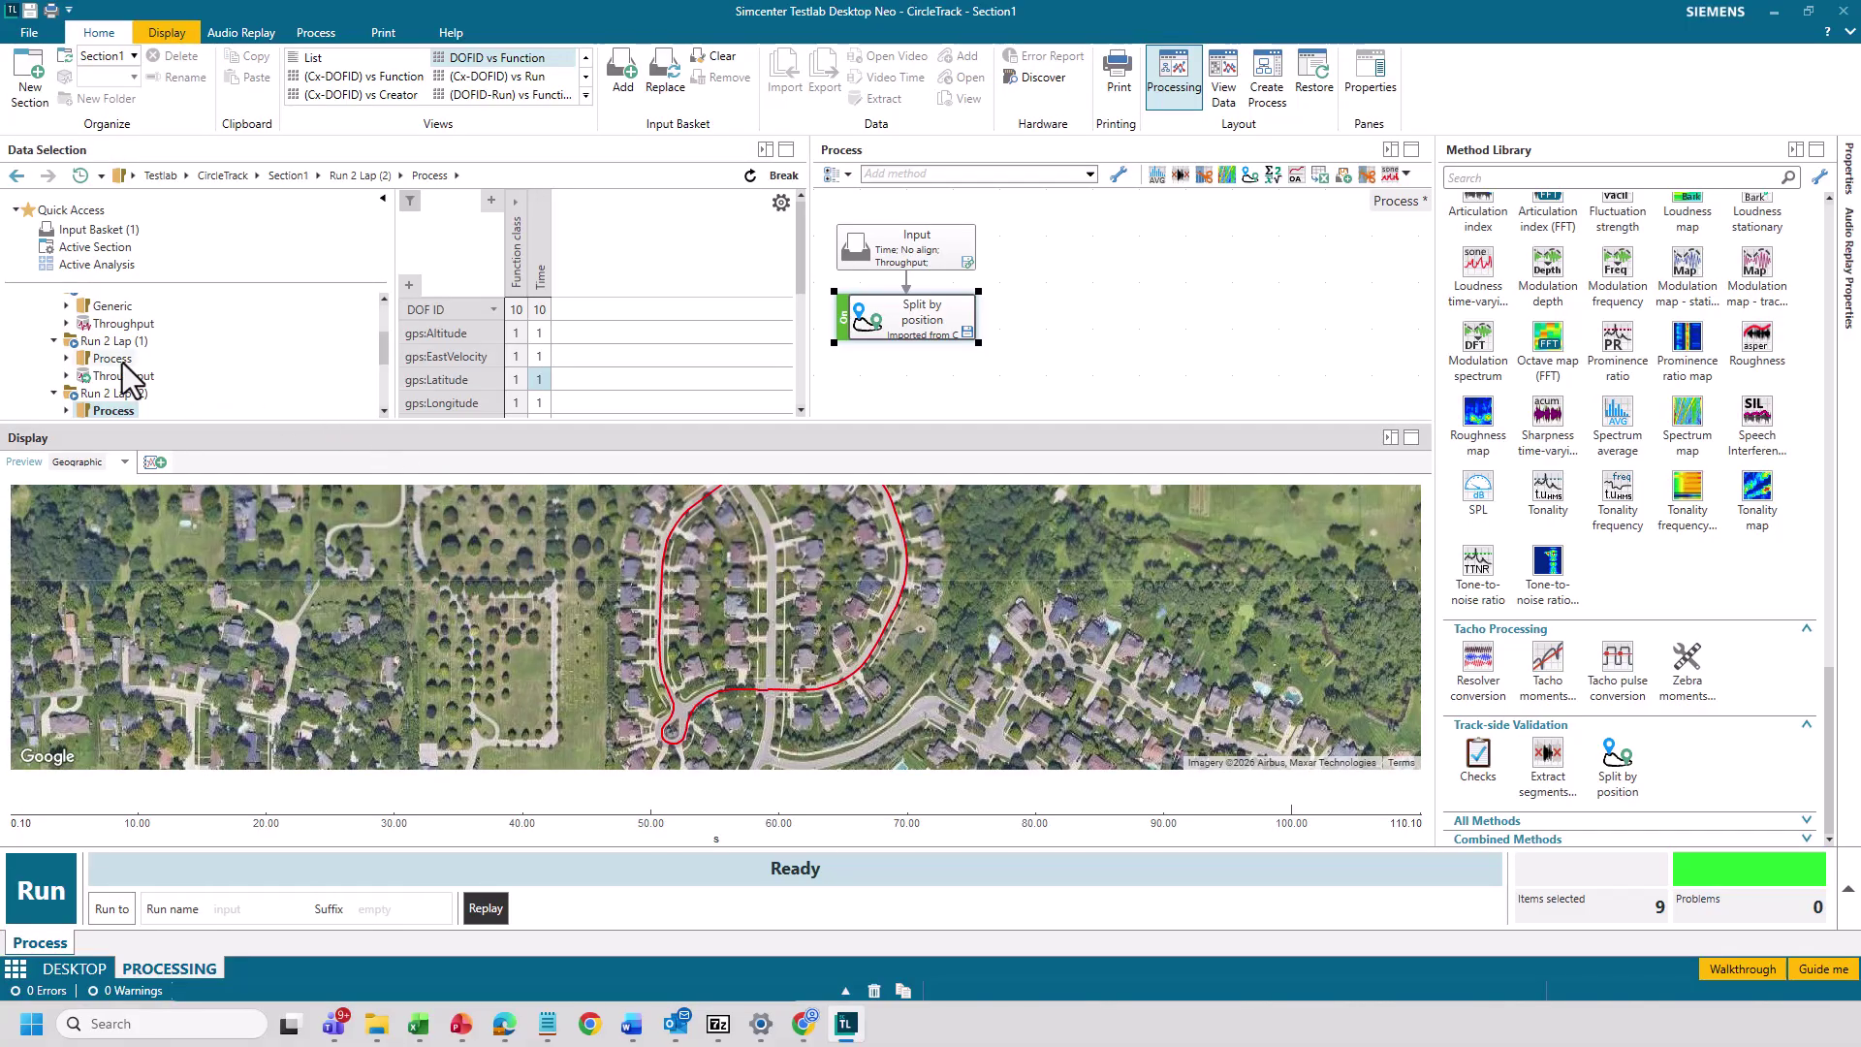
- Replace the input basket contents with the Process data of Run 2 Lap (1) and add the Process data of Laps (2) and (3)
click(115, 359)
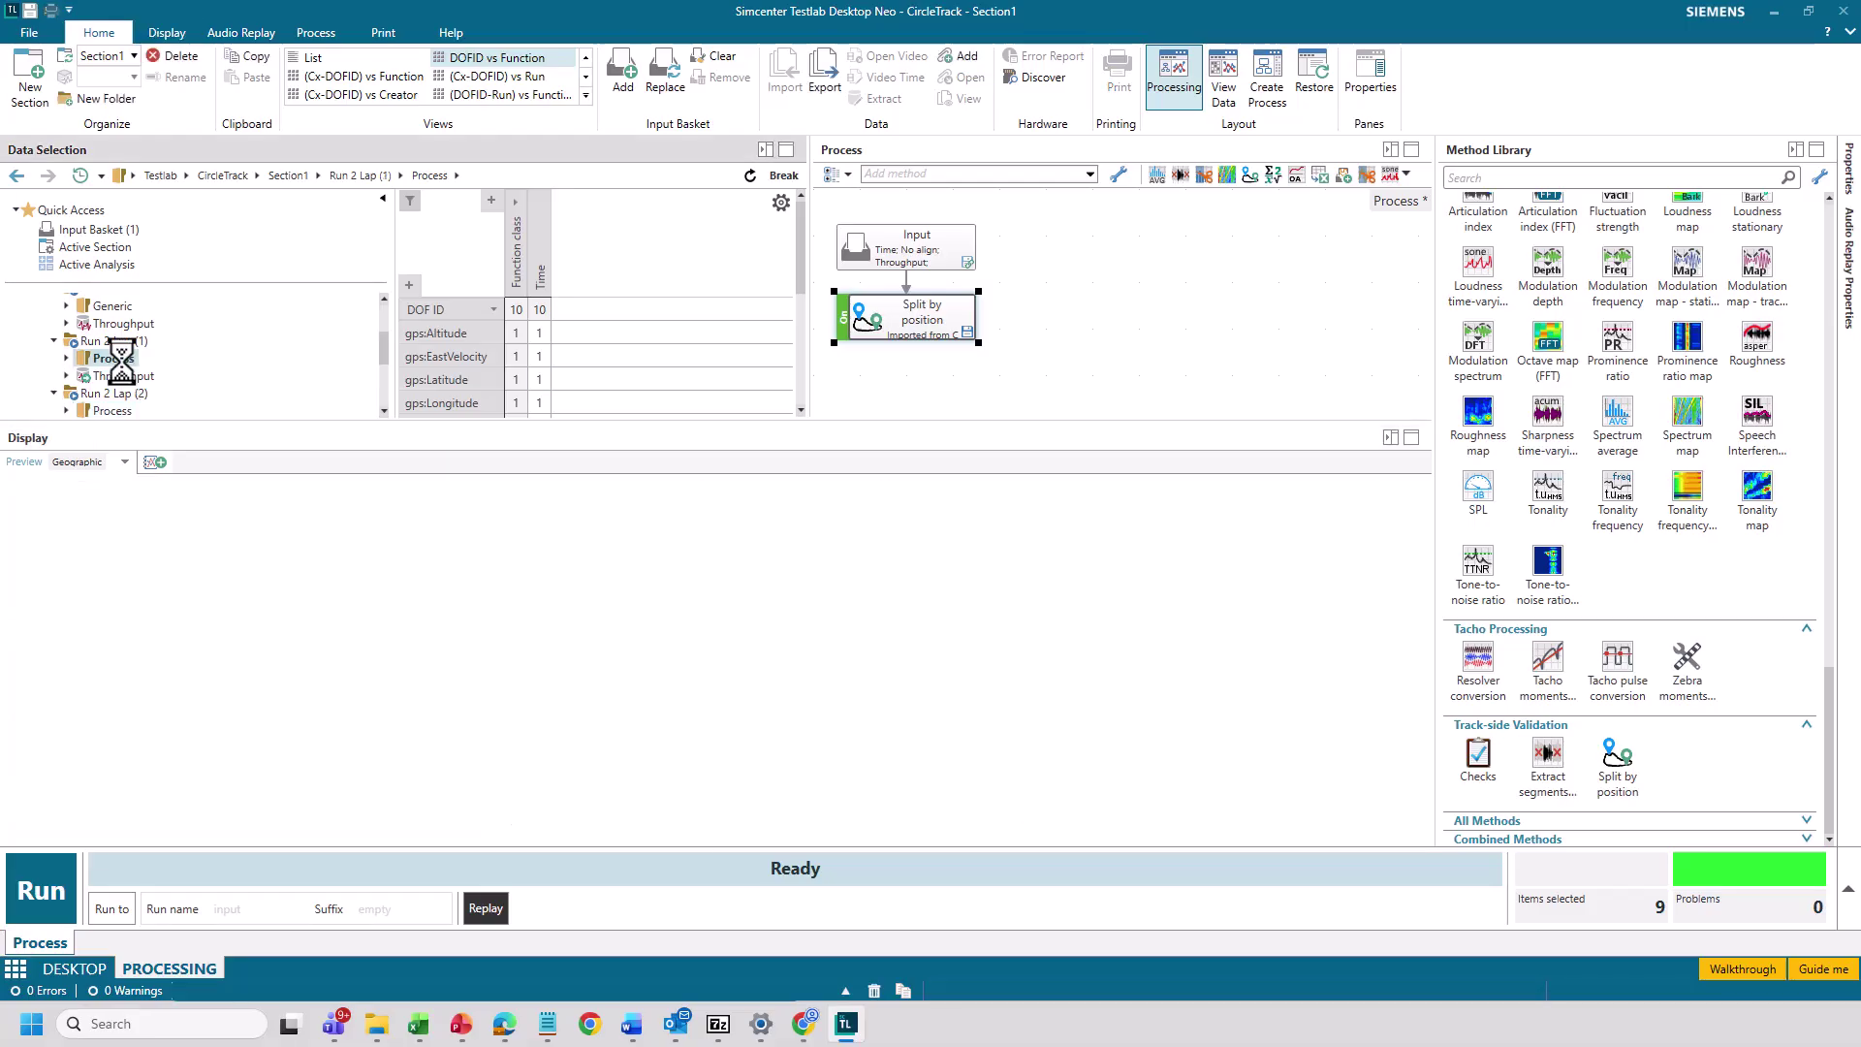
right_click(123, 361)
click(196, 401)
scroll(217, 365, down, 1)
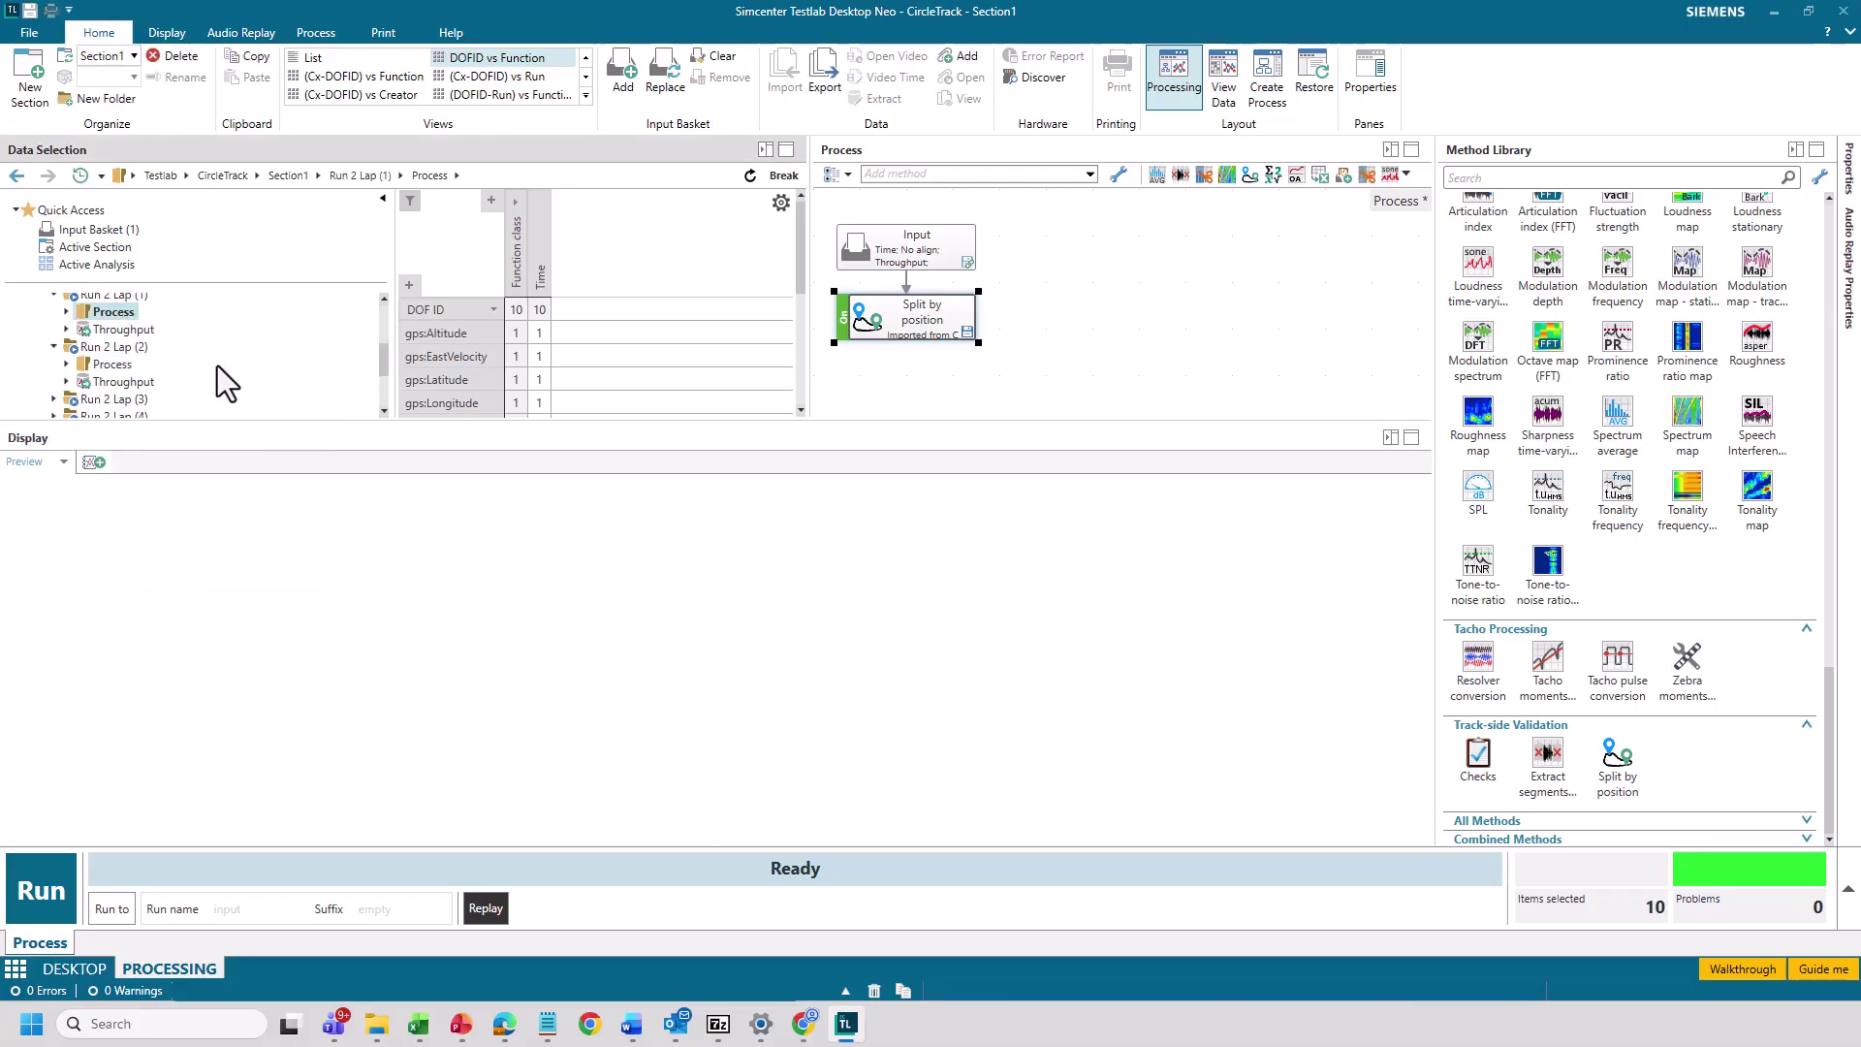
right_click(106, 369)
click(171, 376)
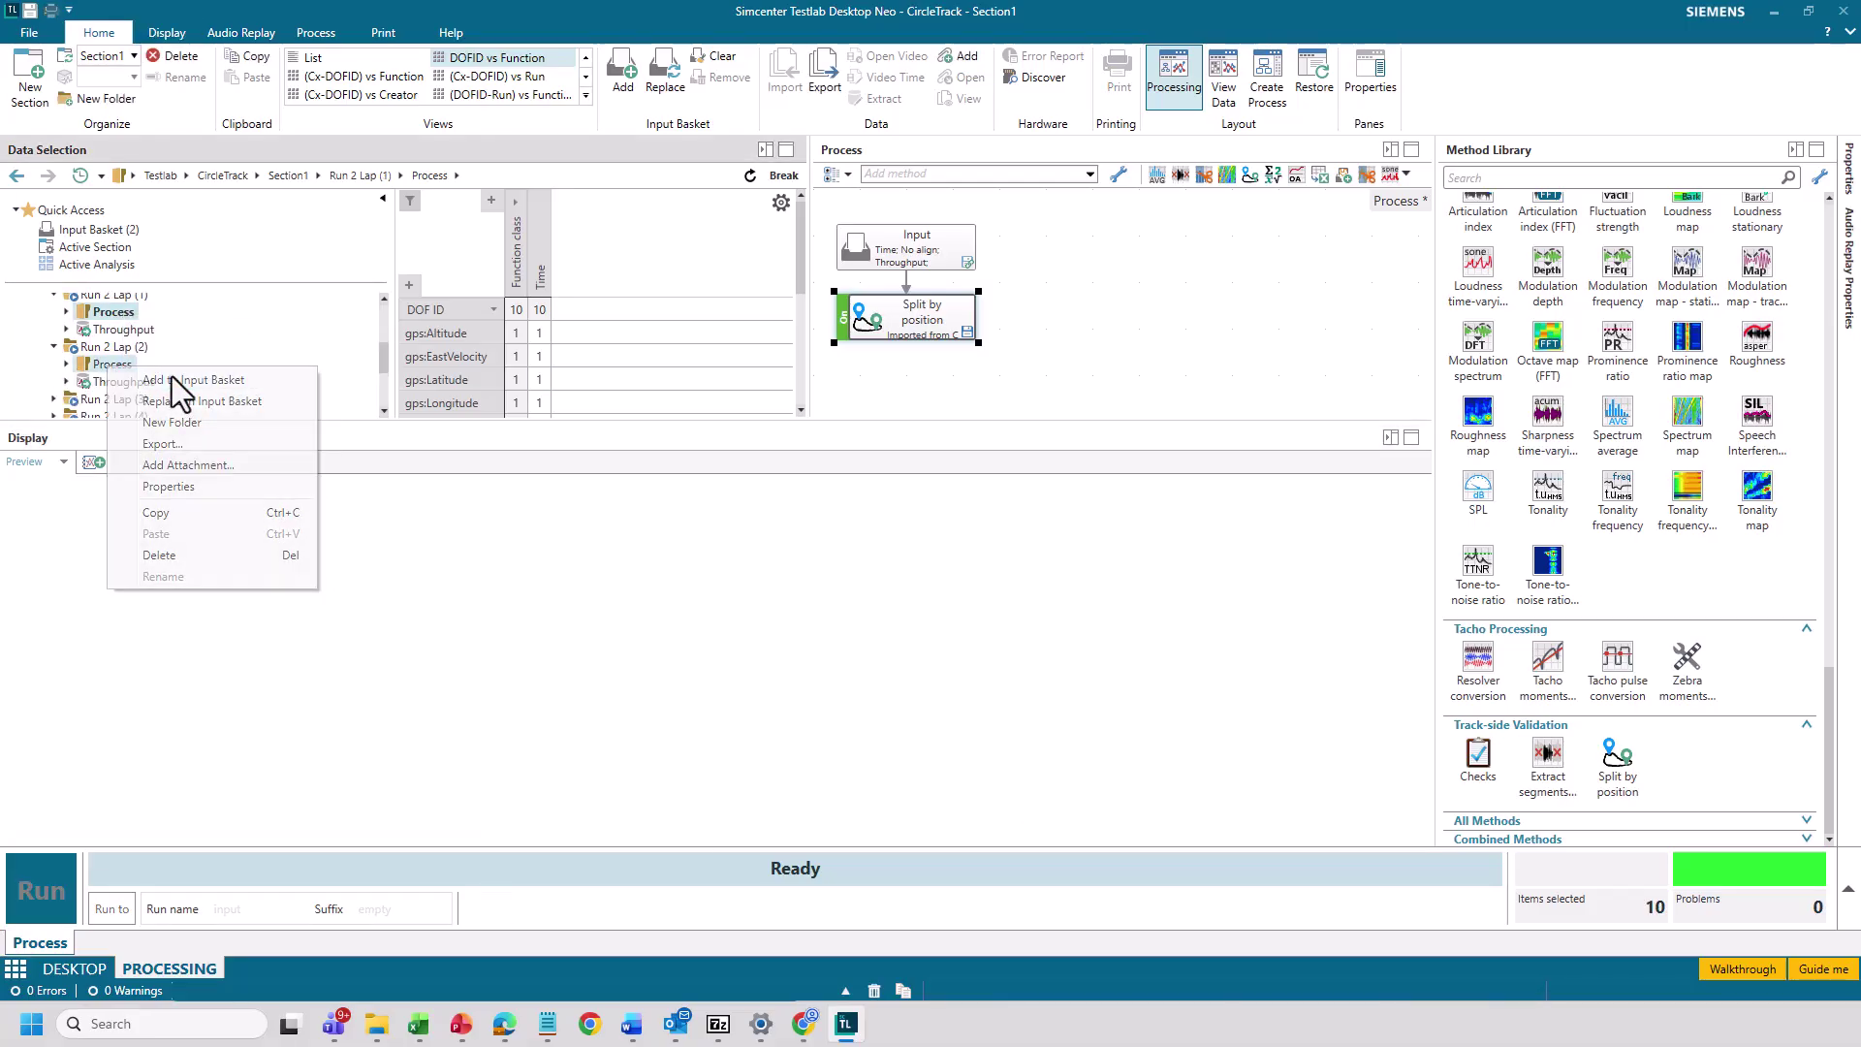
click(86, 352)
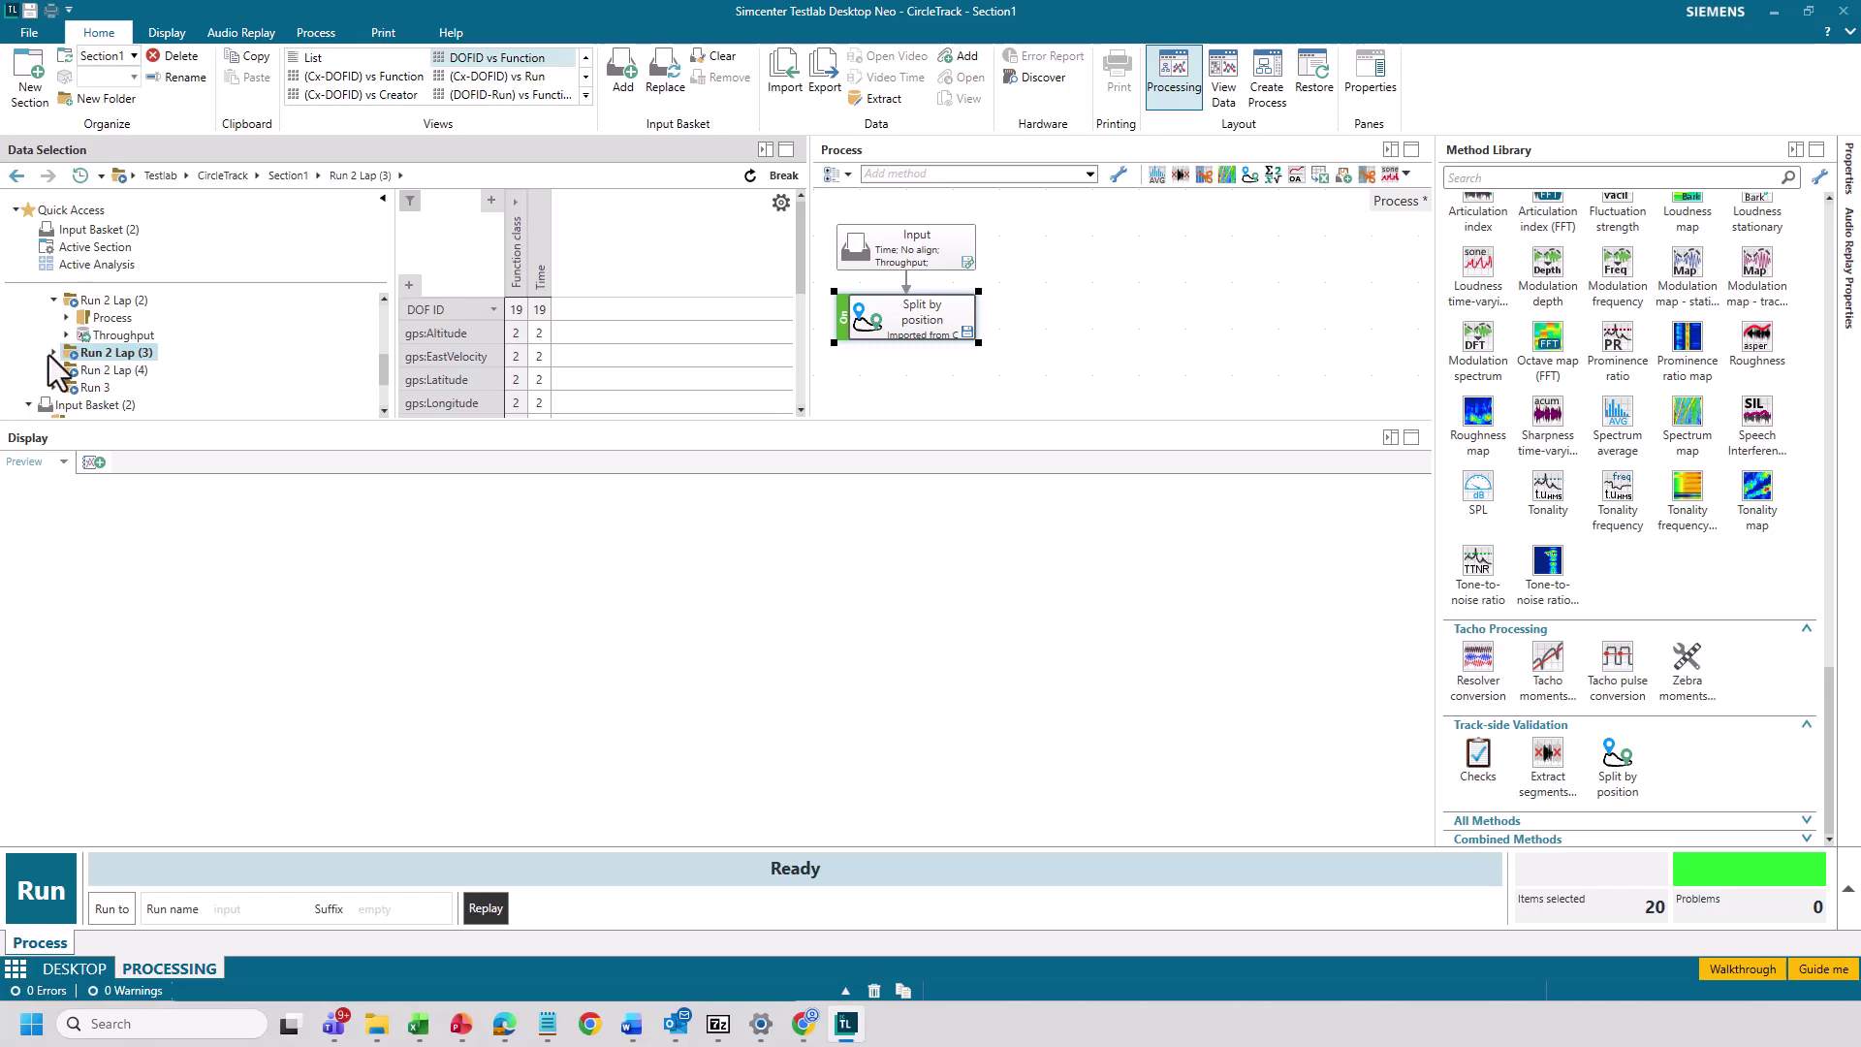
double_click(89, 354)
right_click(108, 370)
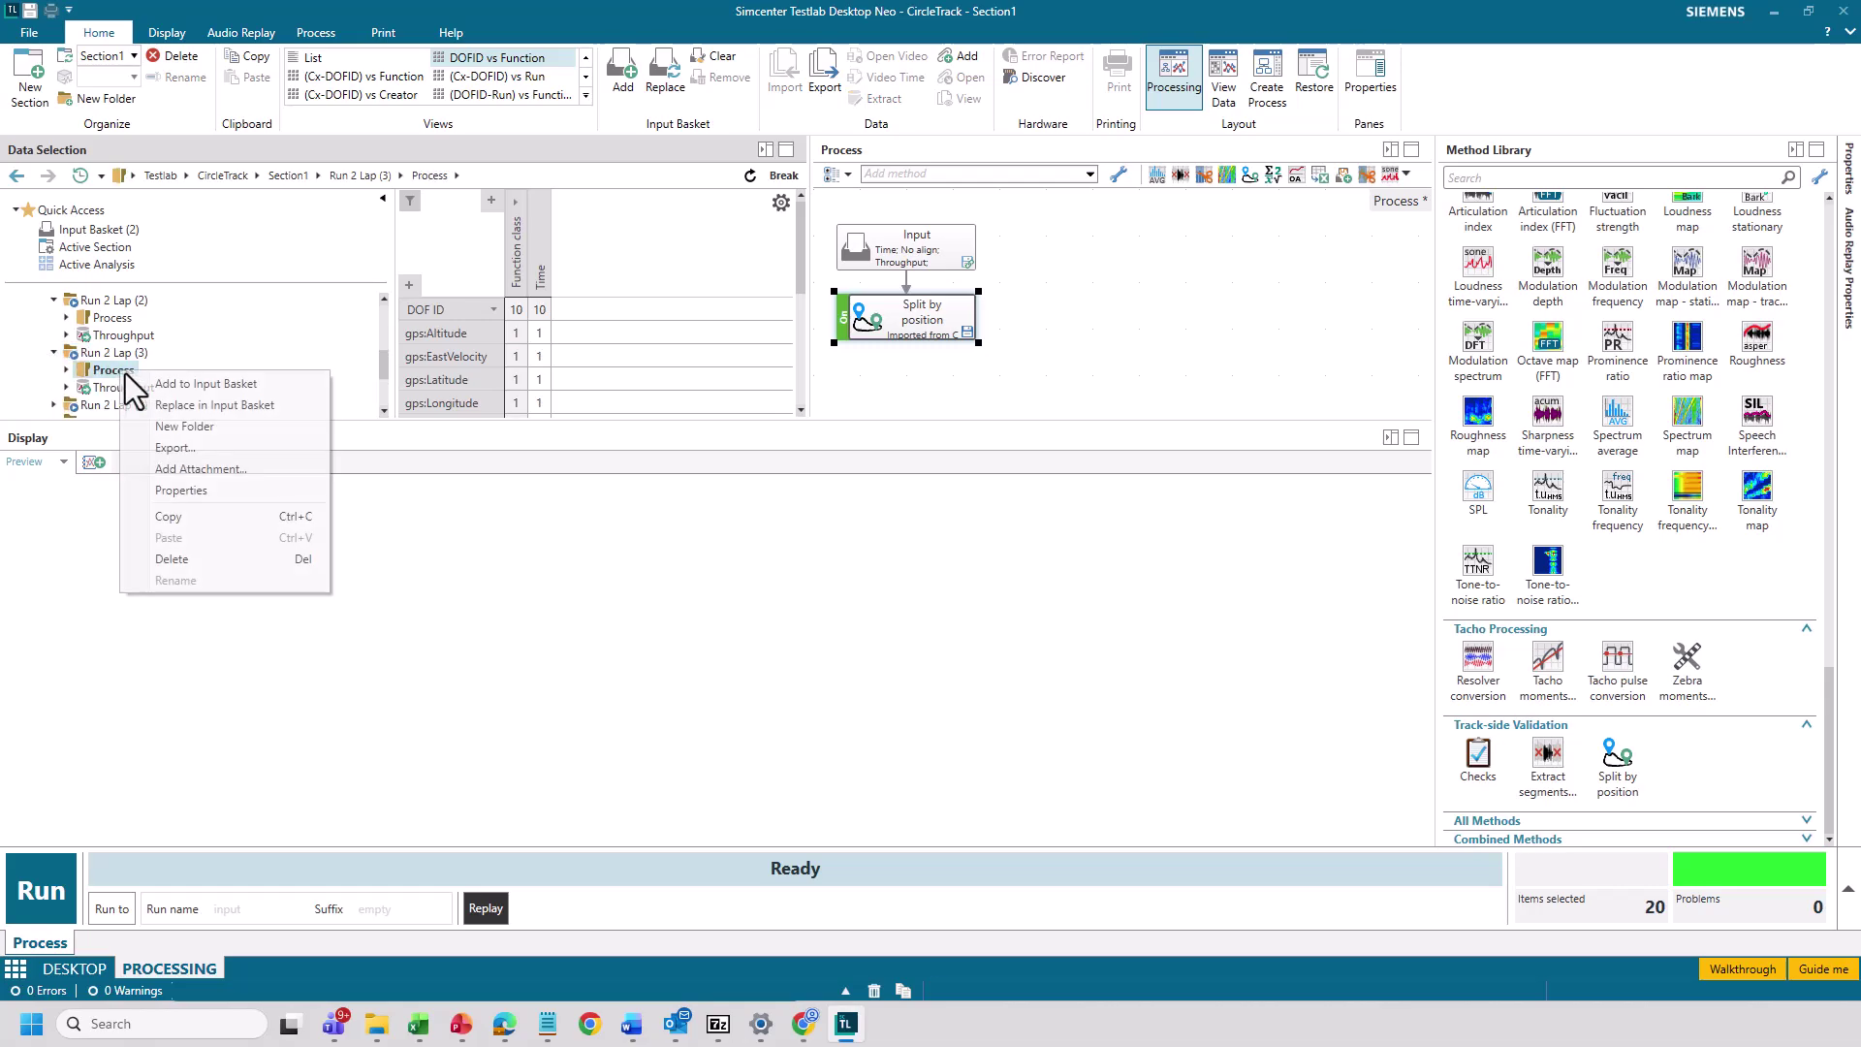
click(160, 384)
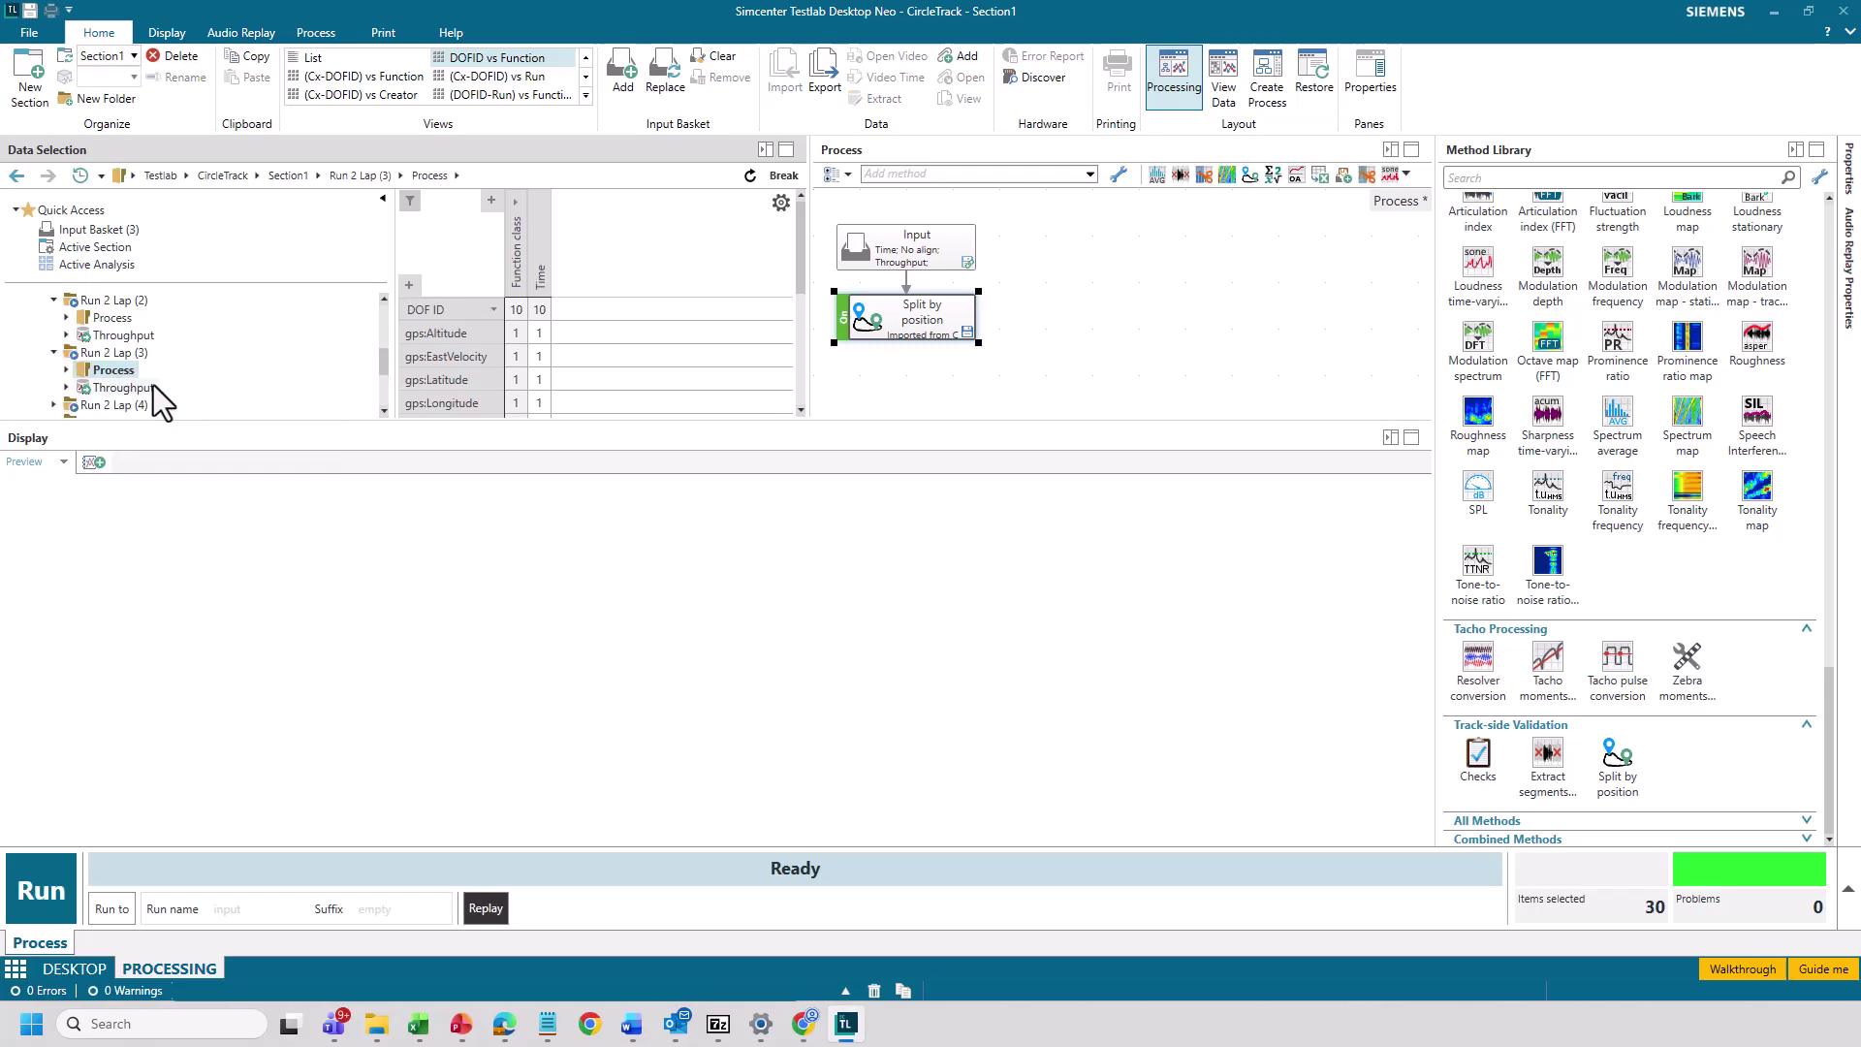
- Overlay the input basket's gps:Latitude tracks on the map and compare the laps near the cul-de-sac and along the adjoining streets
click(109, 232)
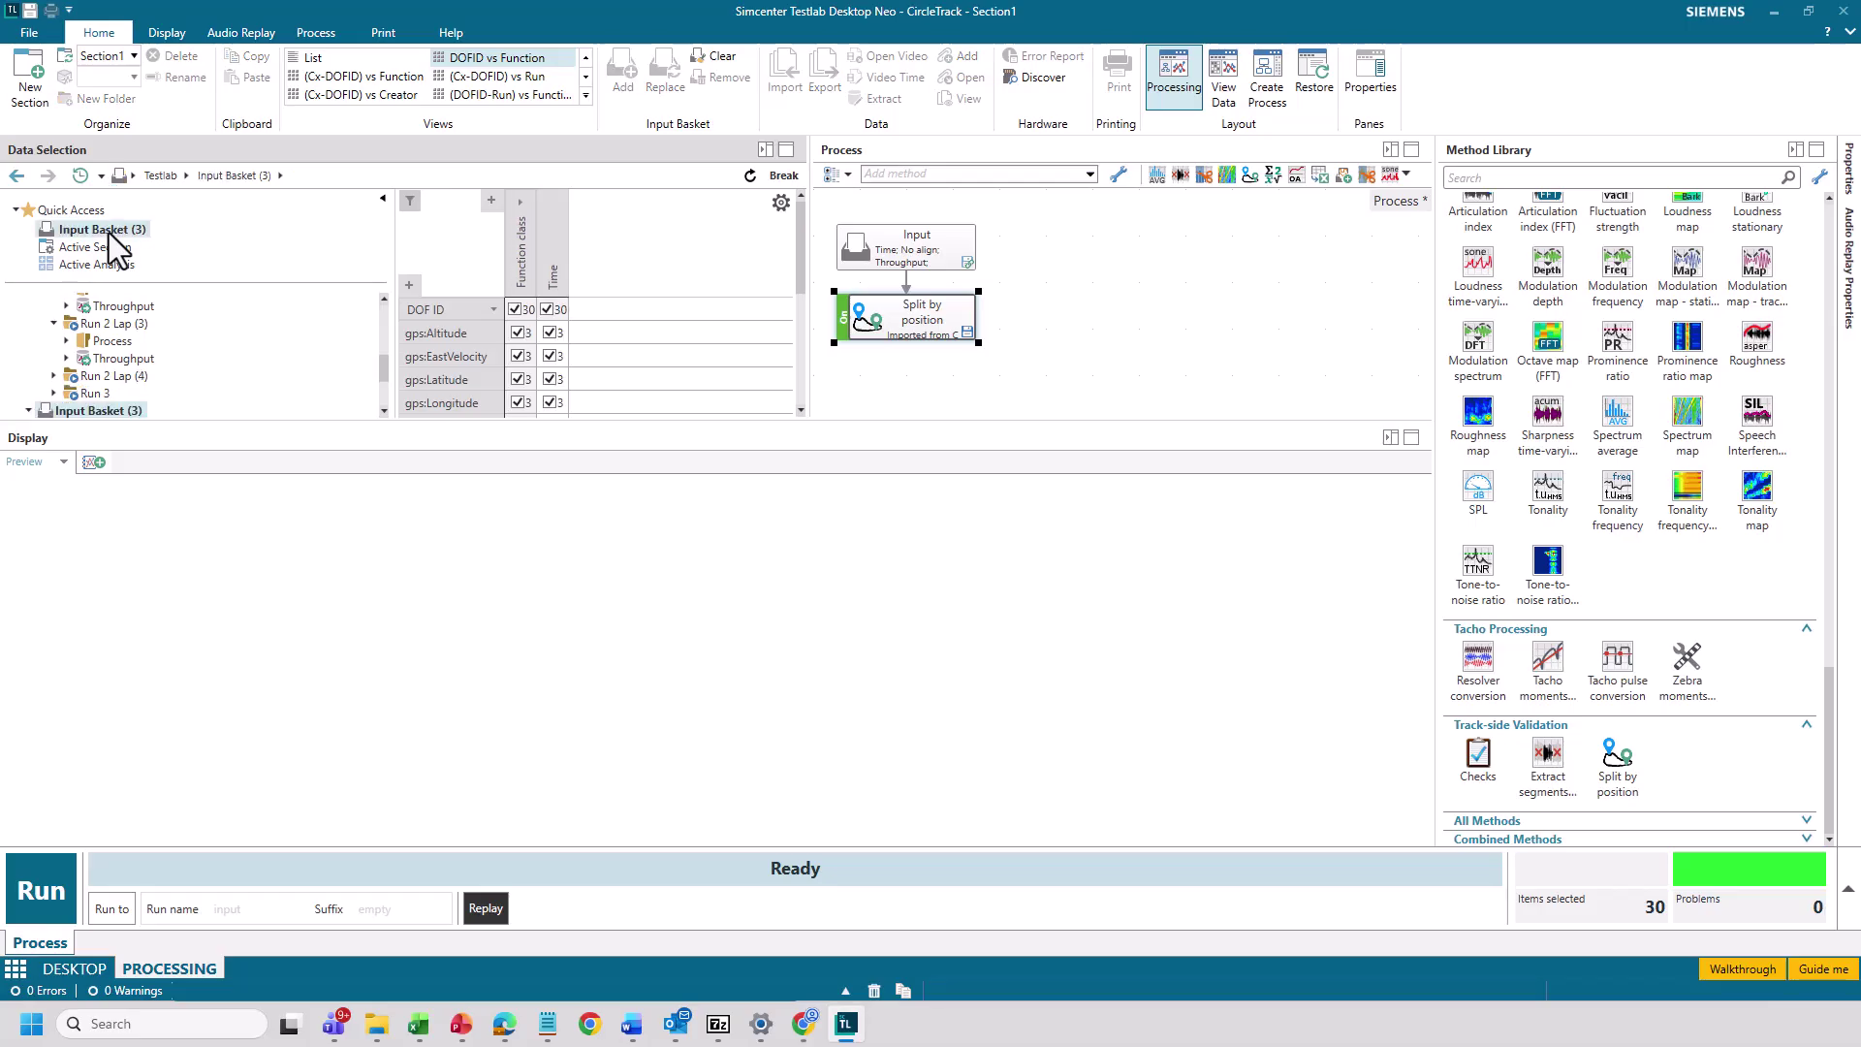
click(559, 386)
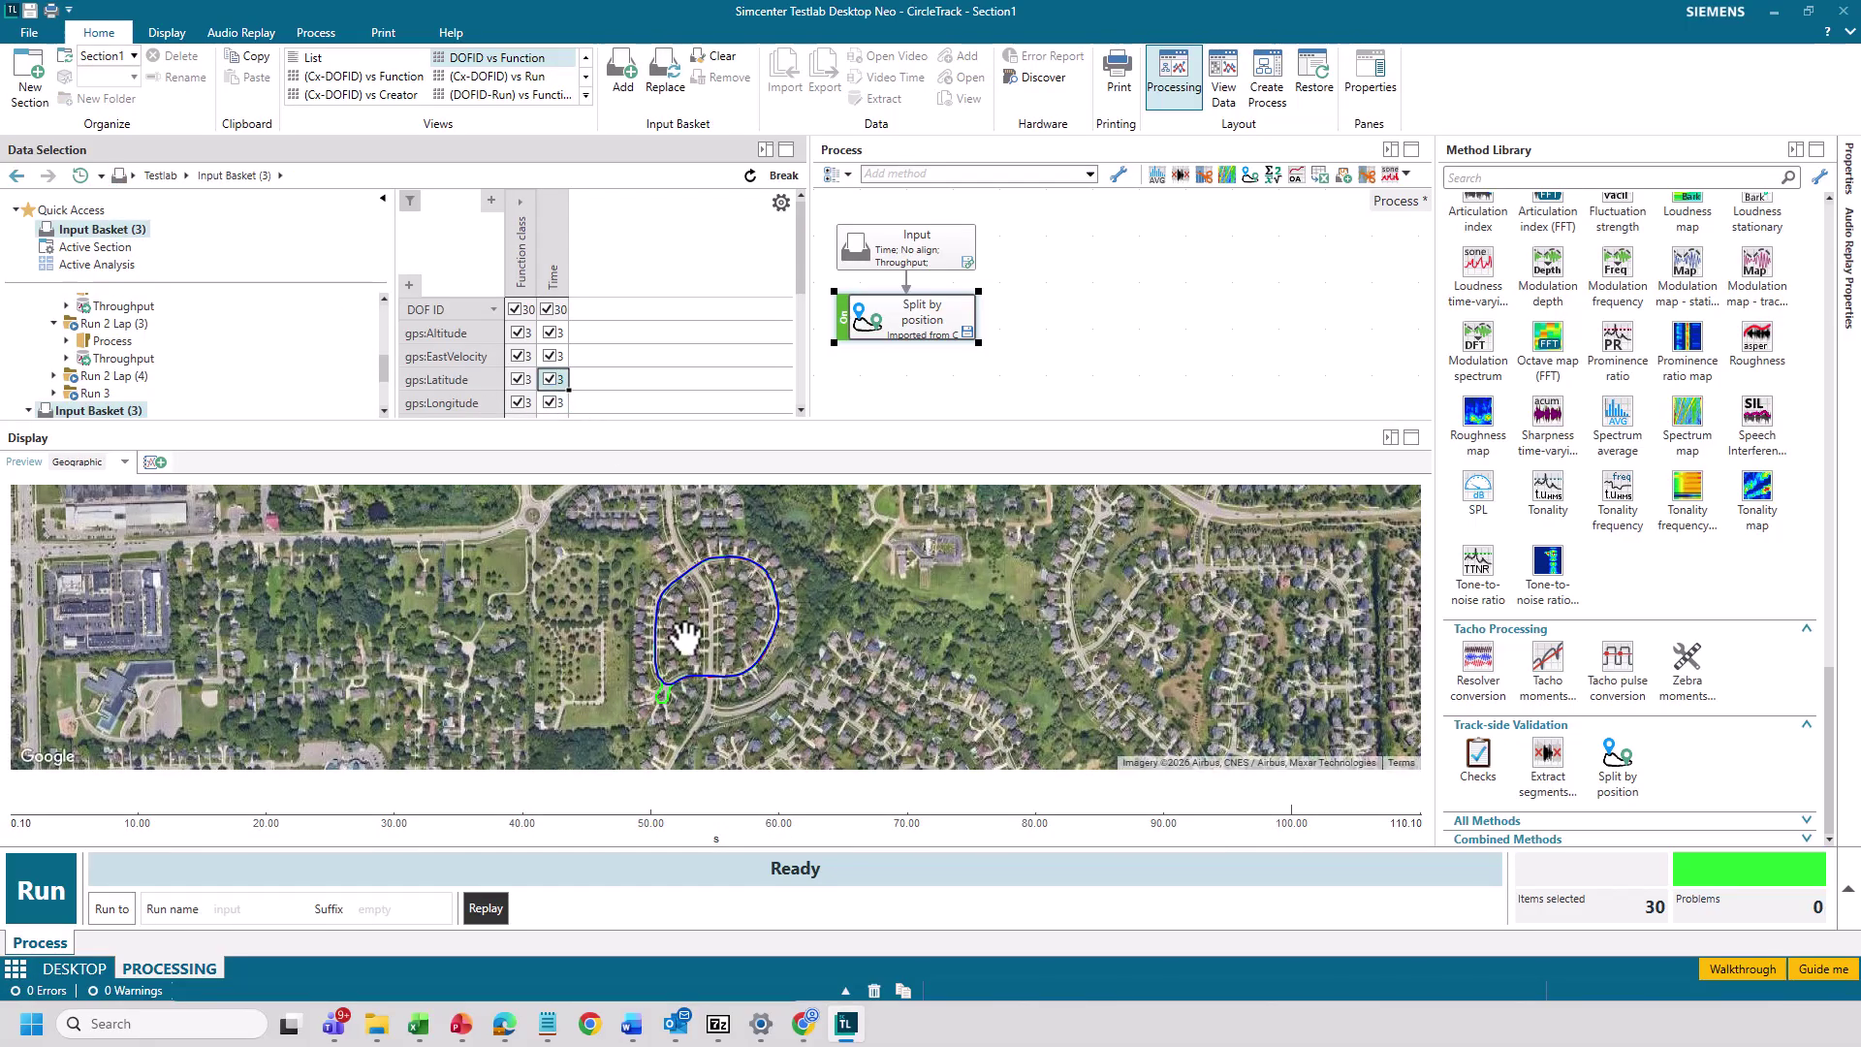
scroll(685, 637, up, 4)
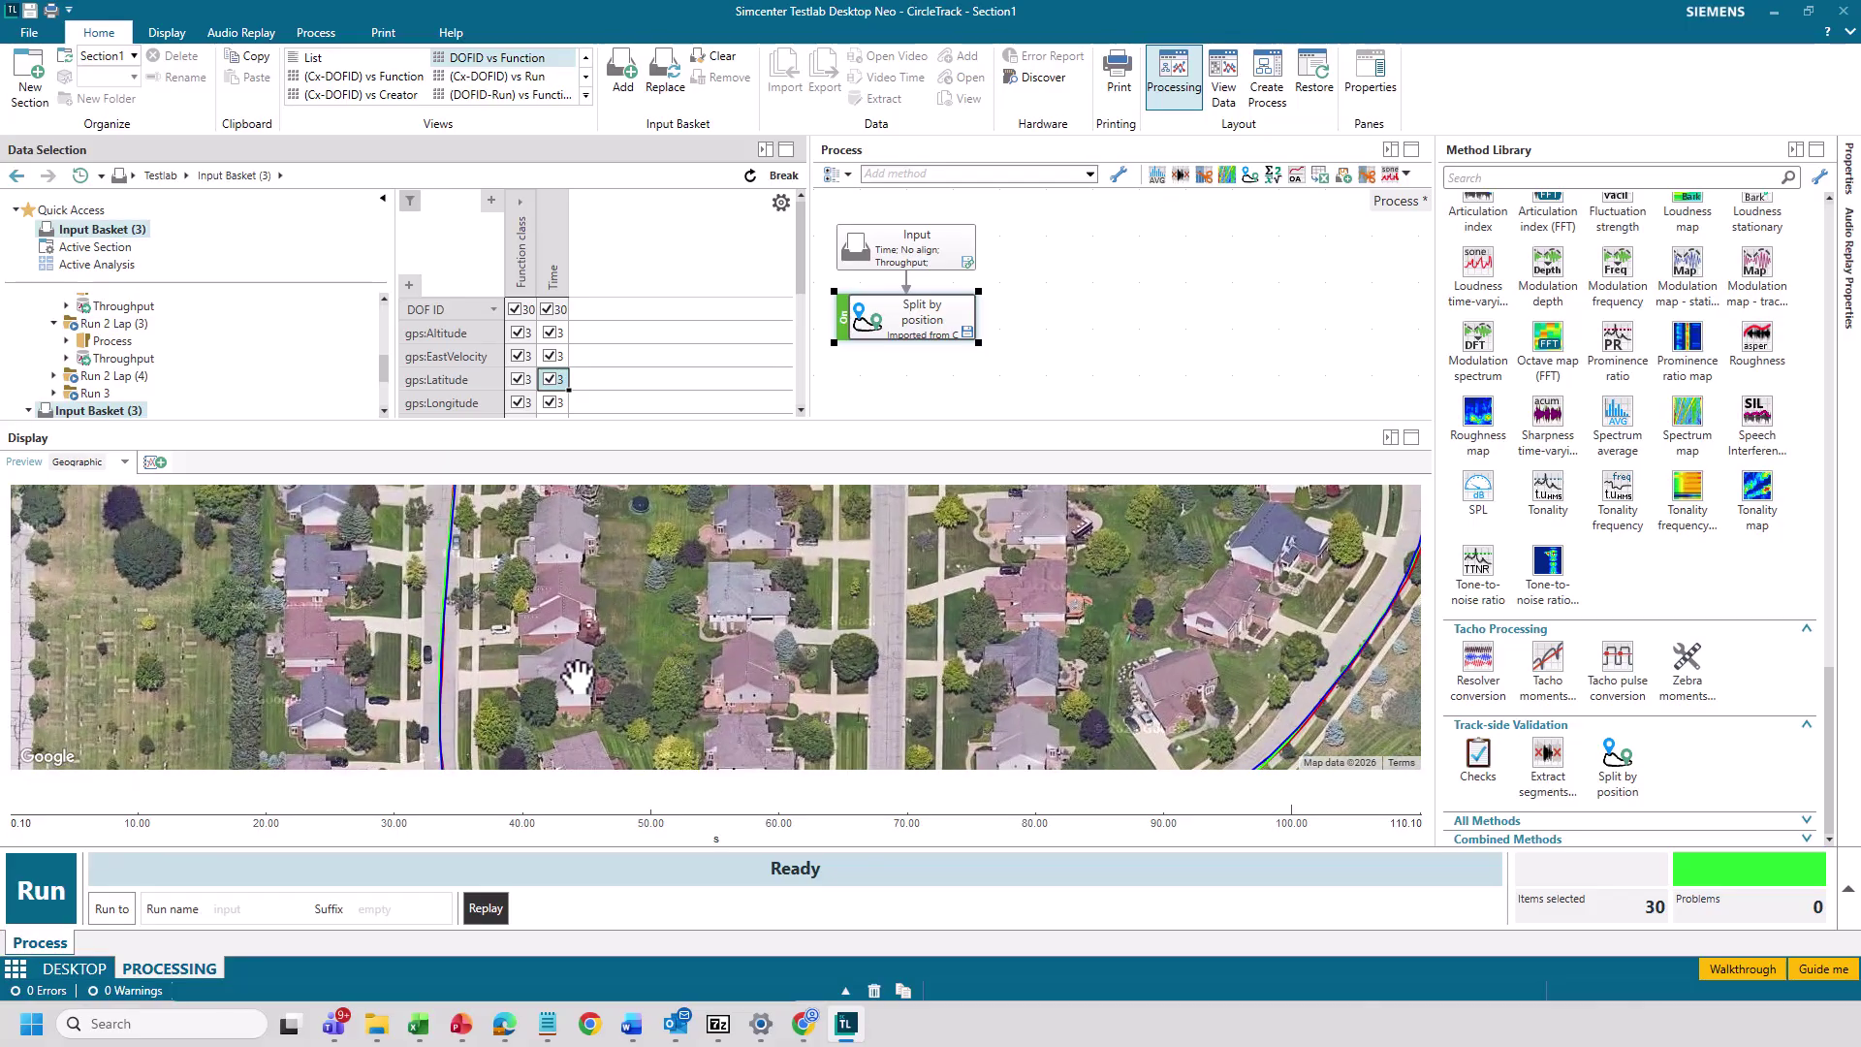
drag(576, 676, 656, 502)
scroll(610, 644, up, 1)
drag(610, 644, 732, 458)
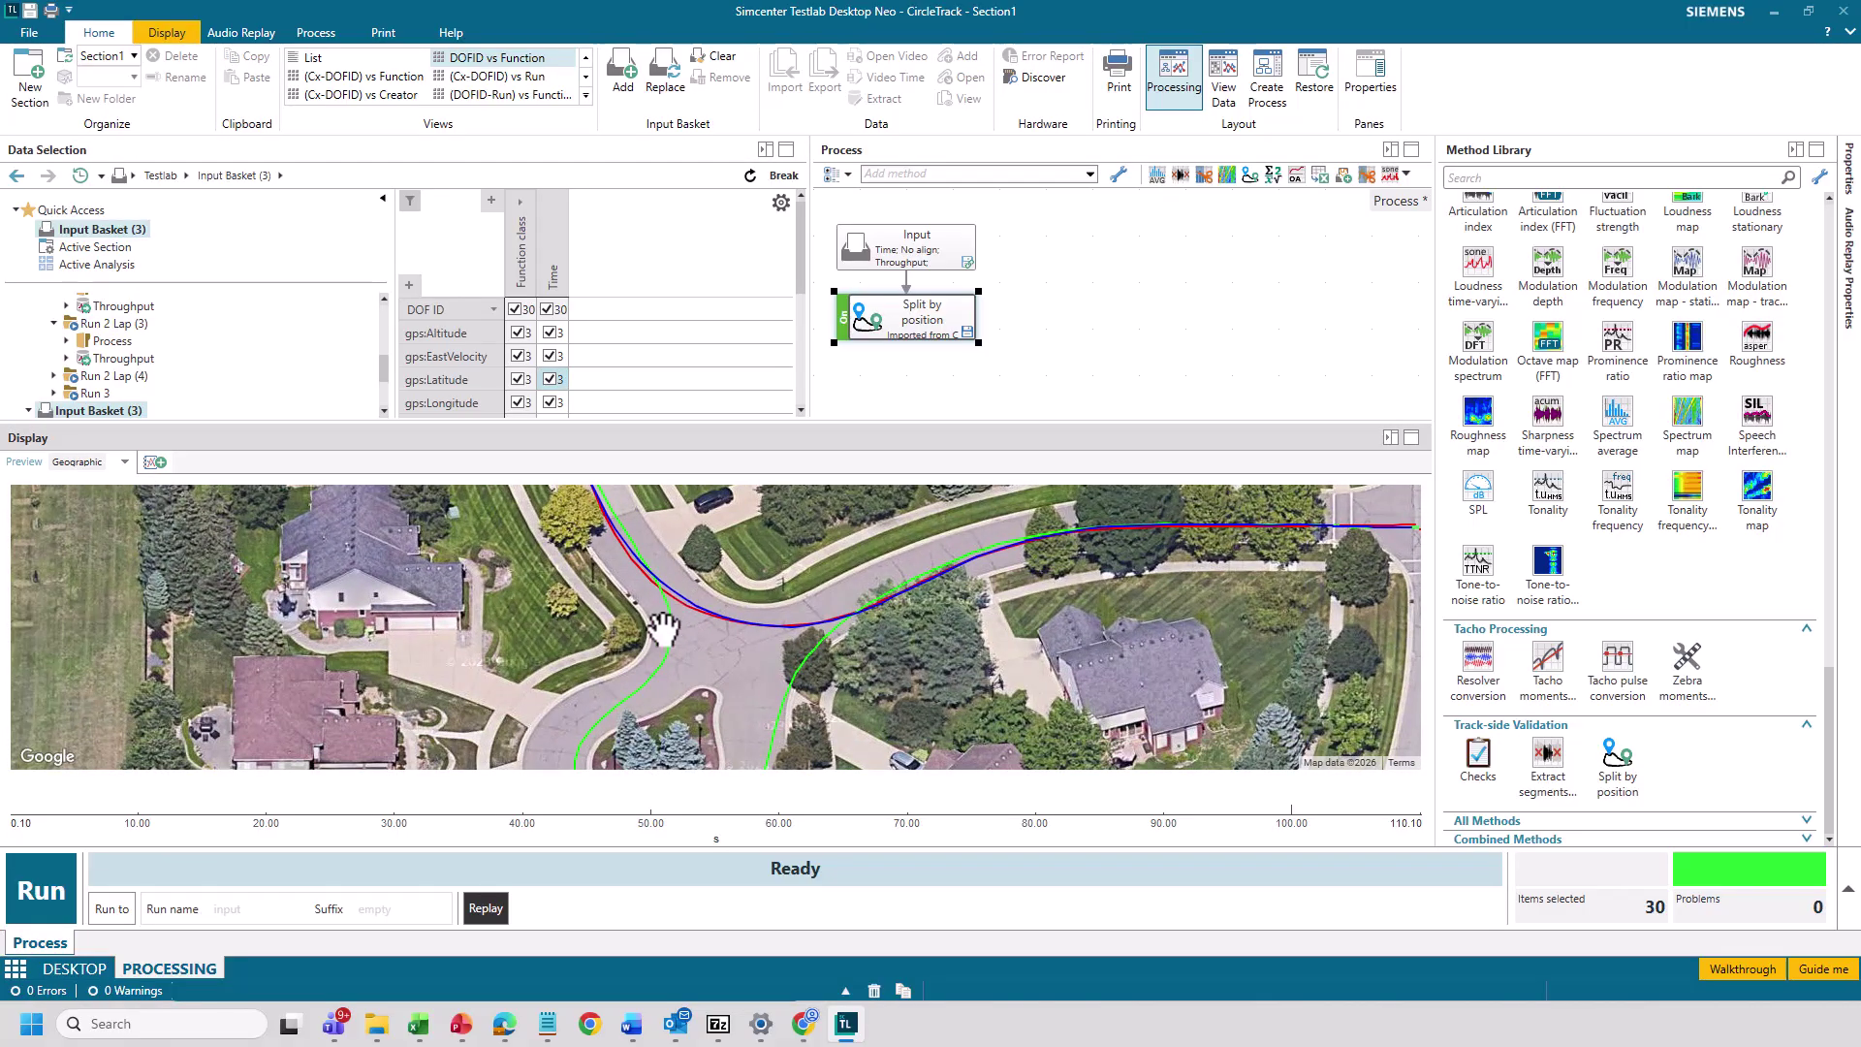
drag(1063, 569, 672, 551)
drag(939, 557, 868, 566)
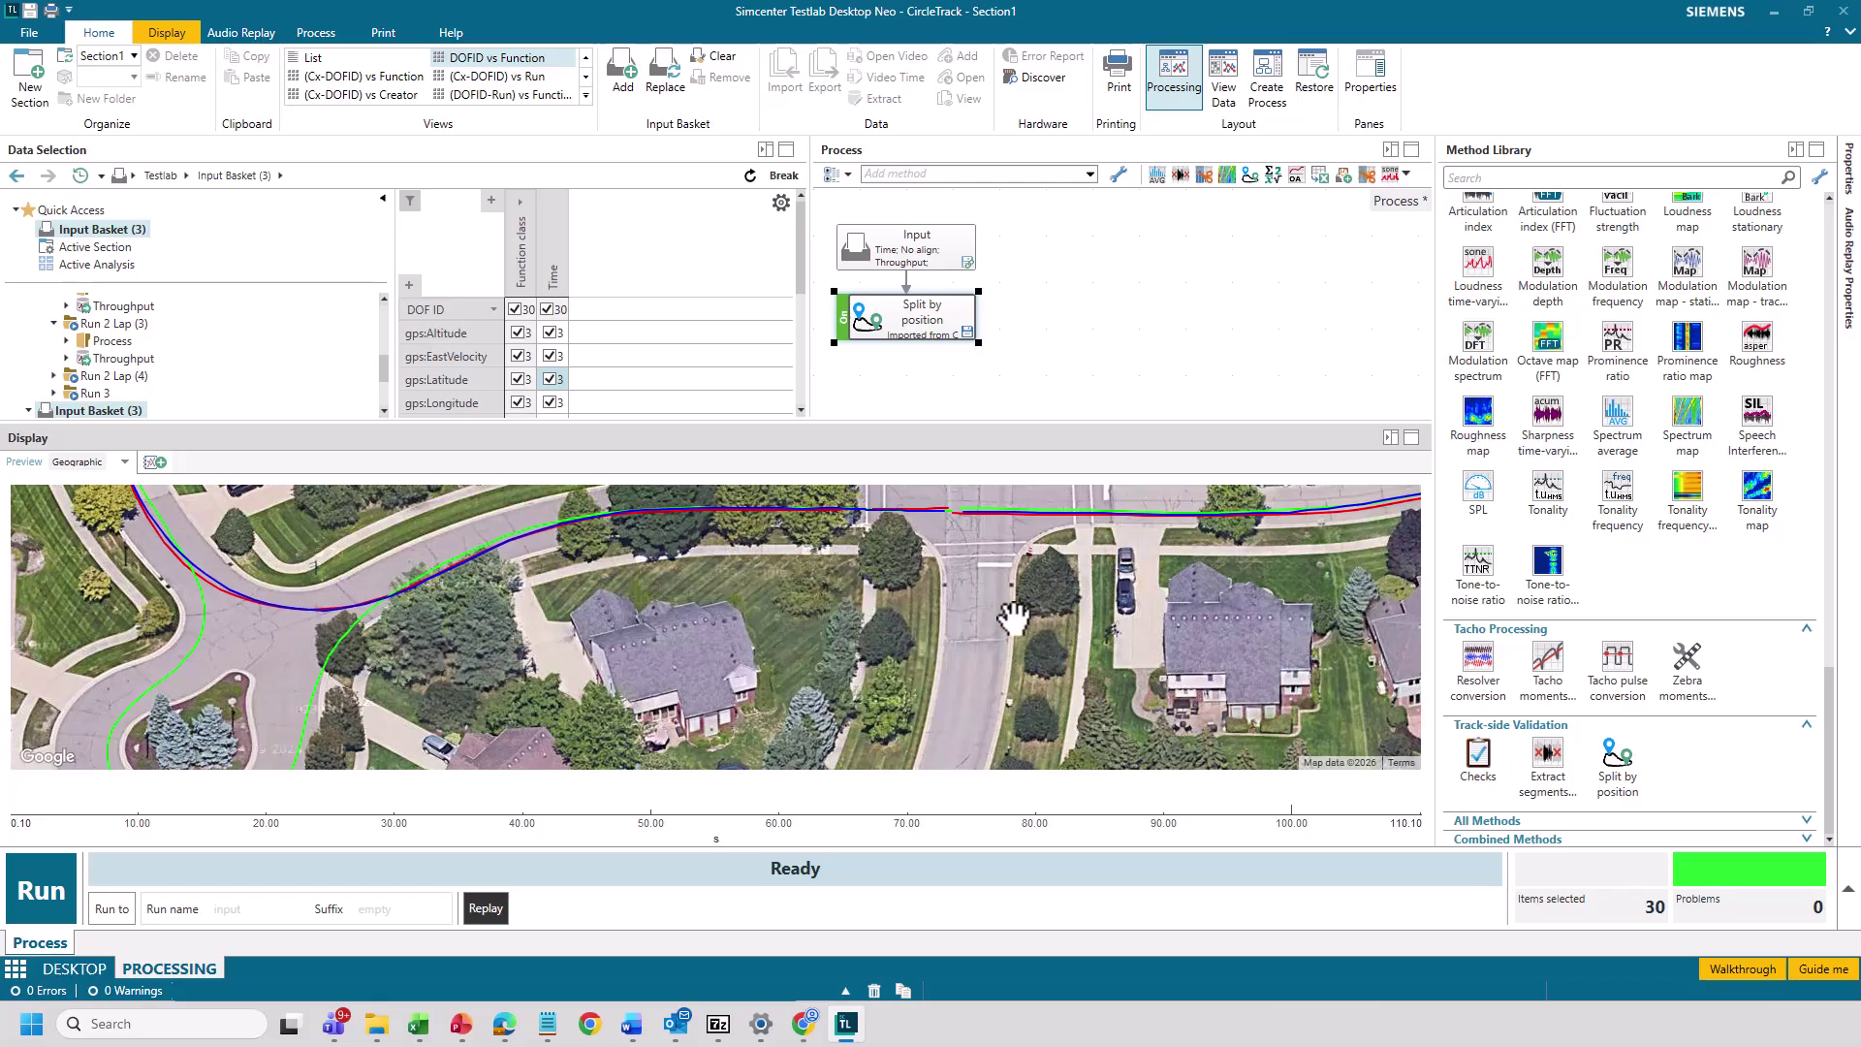
drag(997, 615, 1047, 698)
drag(1209, 561, 1105, 492)
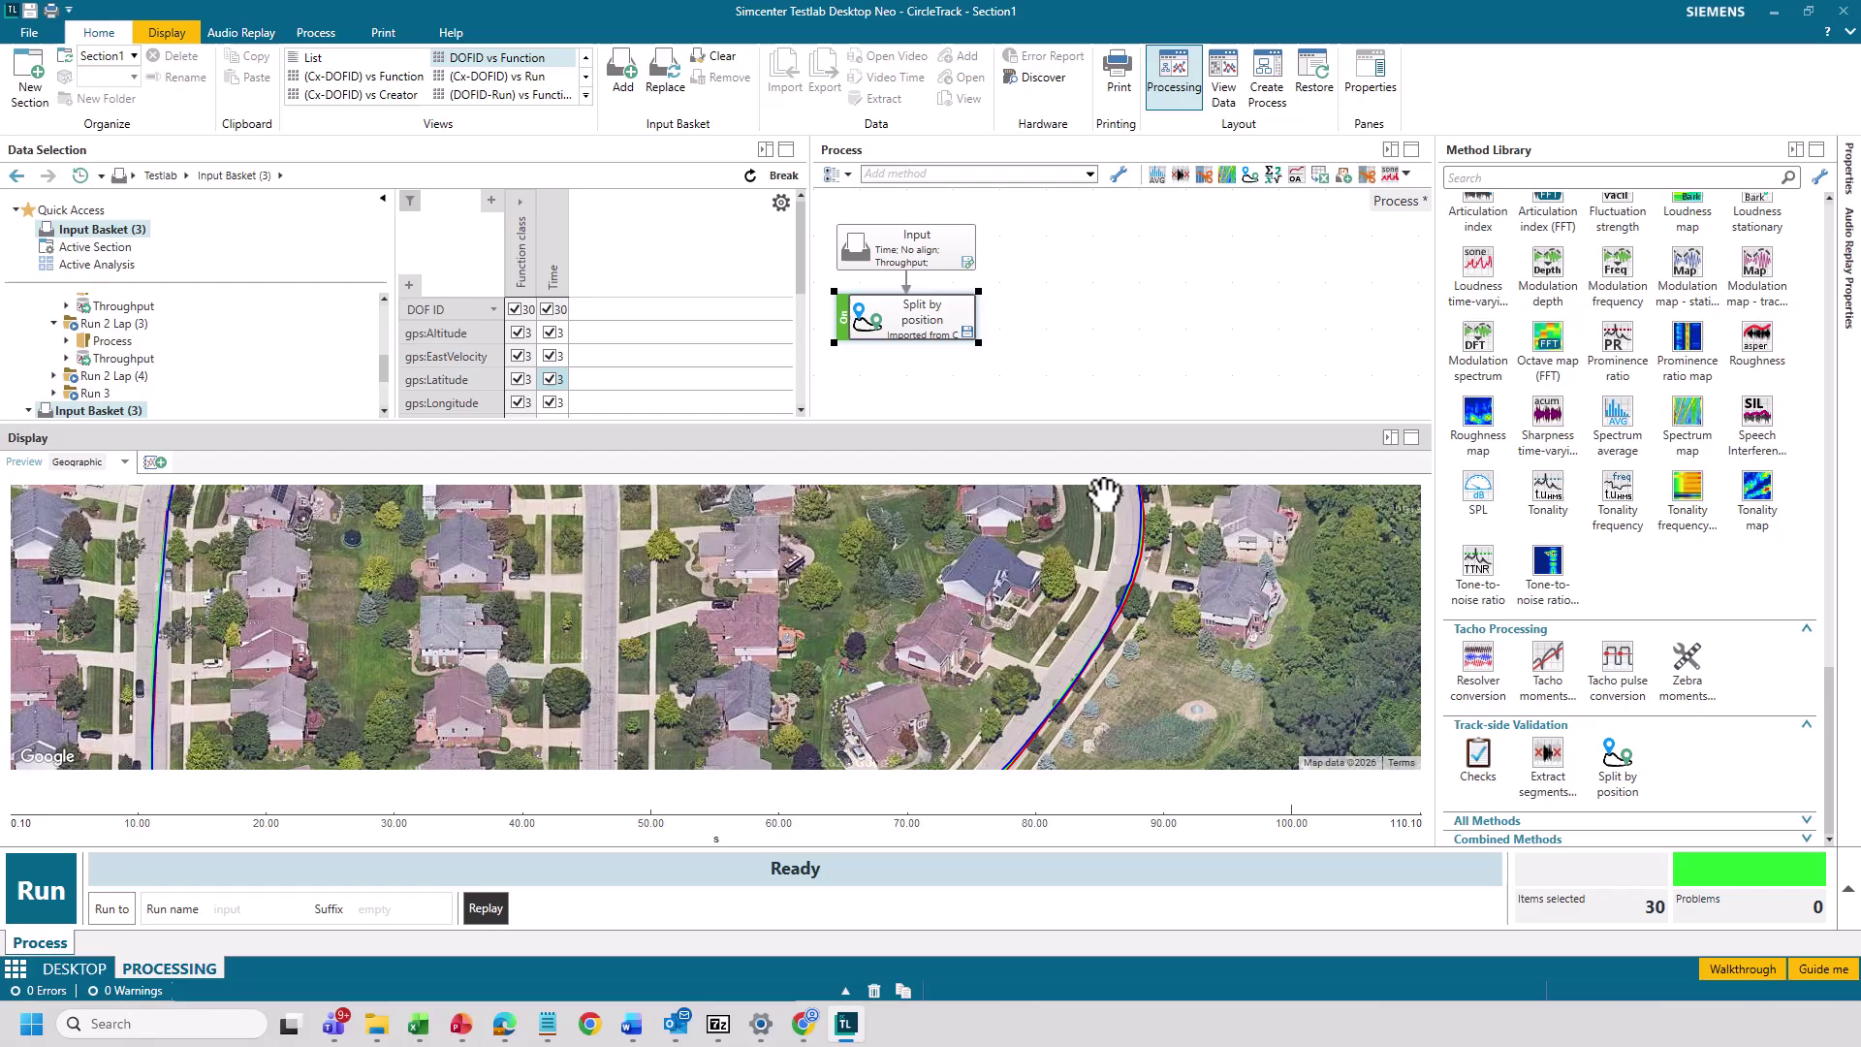
- Maximize the map display and follow the overlaid lap tracks around the upper curve of the circuit
double_click(1098, 445)
scroll(1238, 428, up, 5)
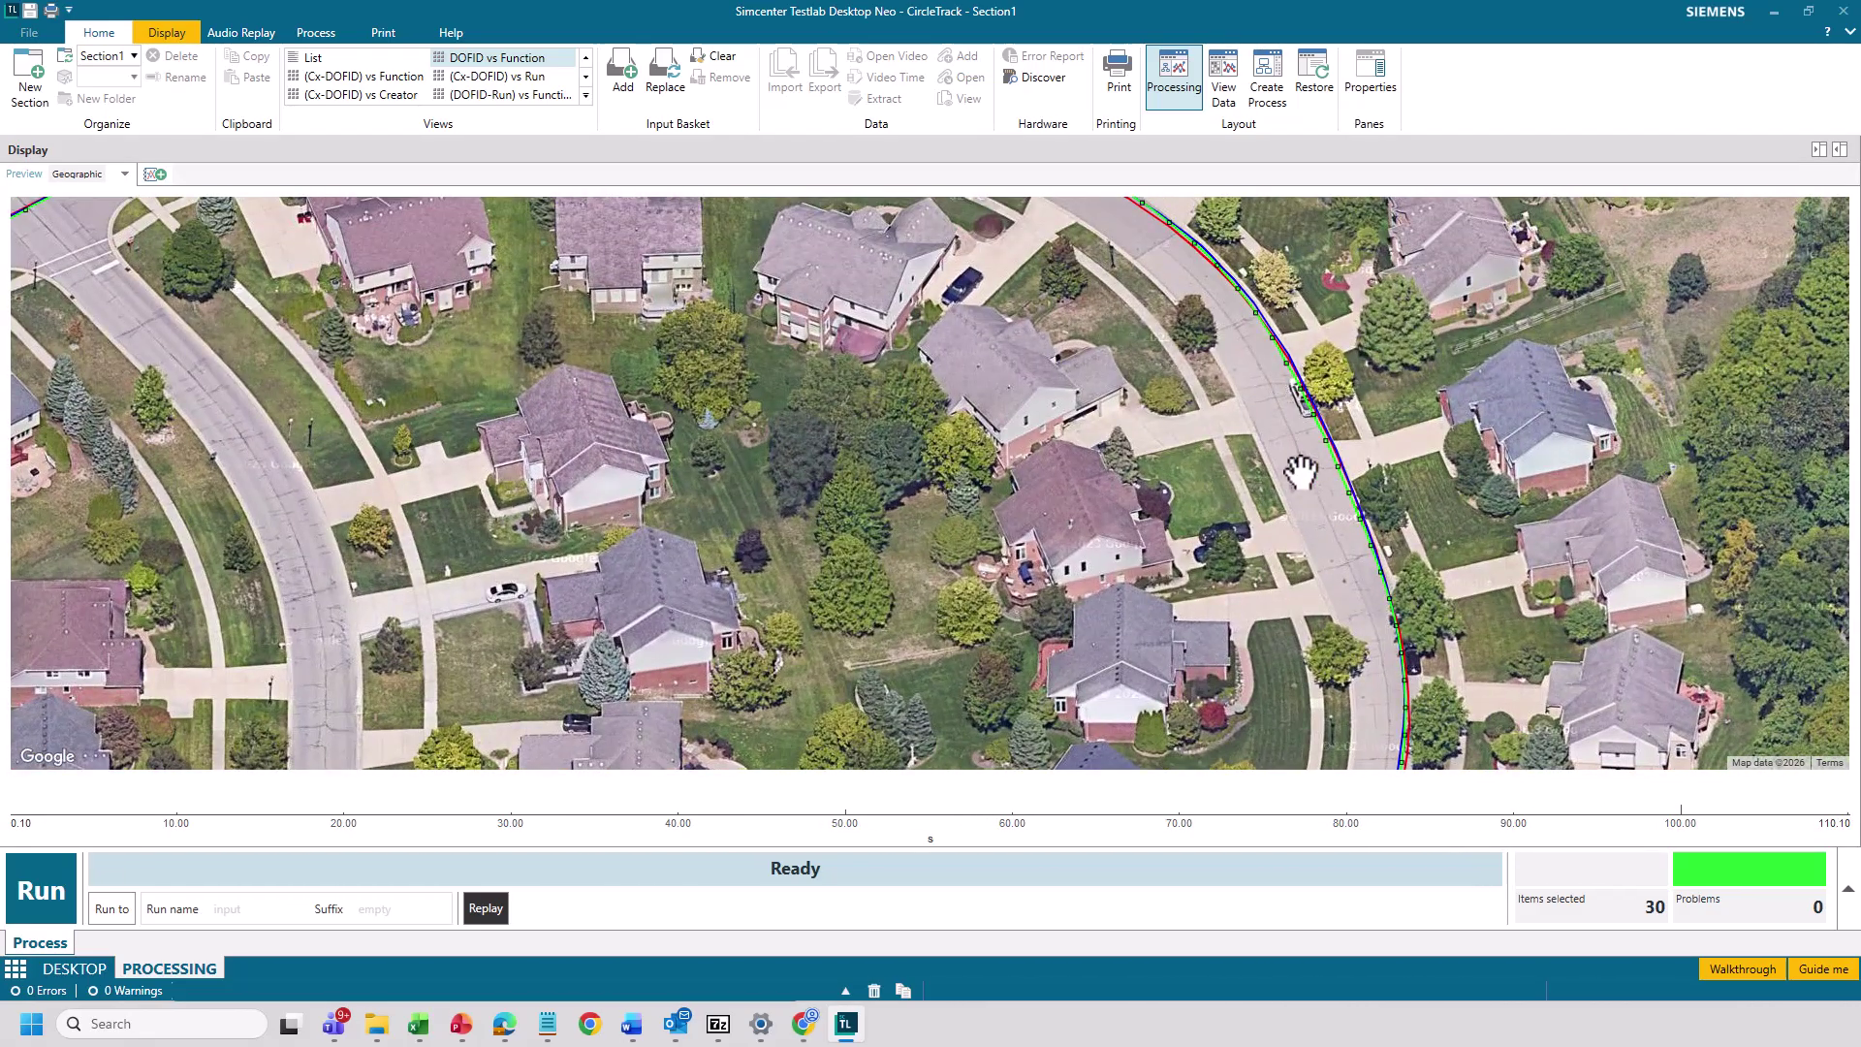
drag(1301, 470, 1322, 543)
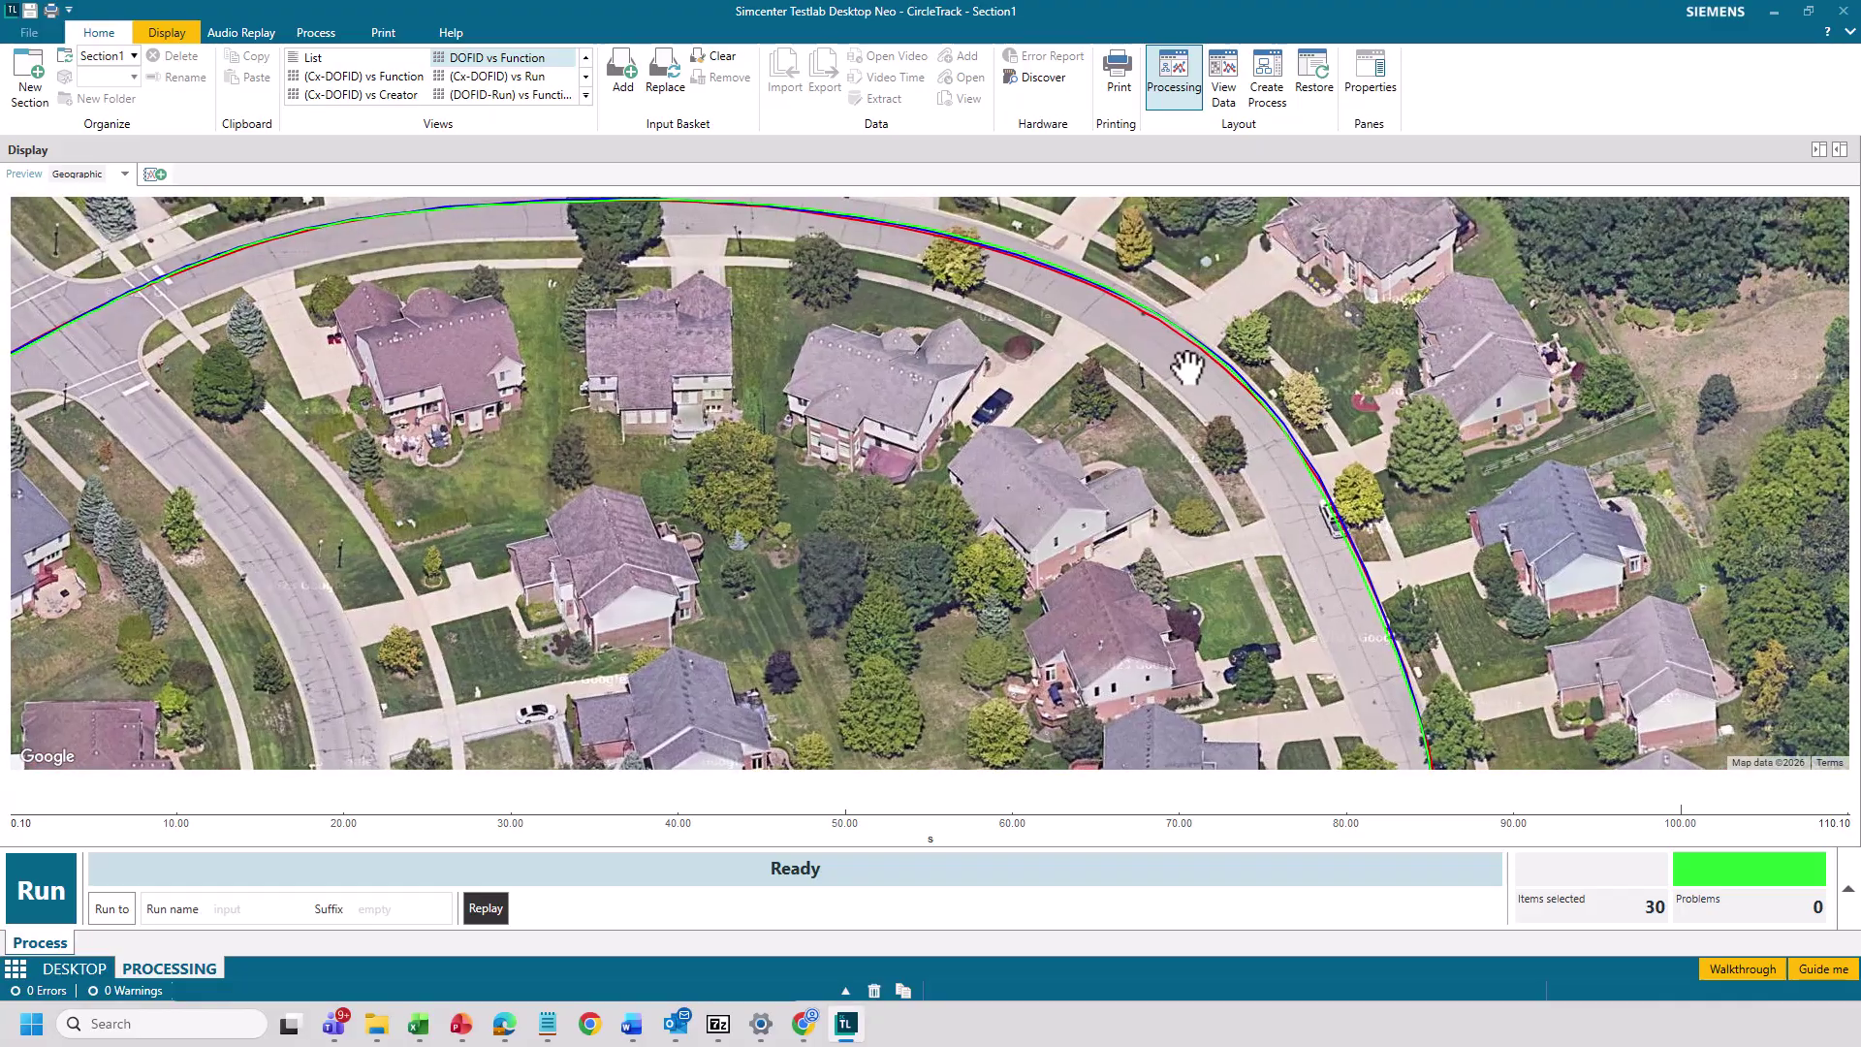
drag(1188, 366, 1338, 440)
drag(1089, 291, 1209, 369)
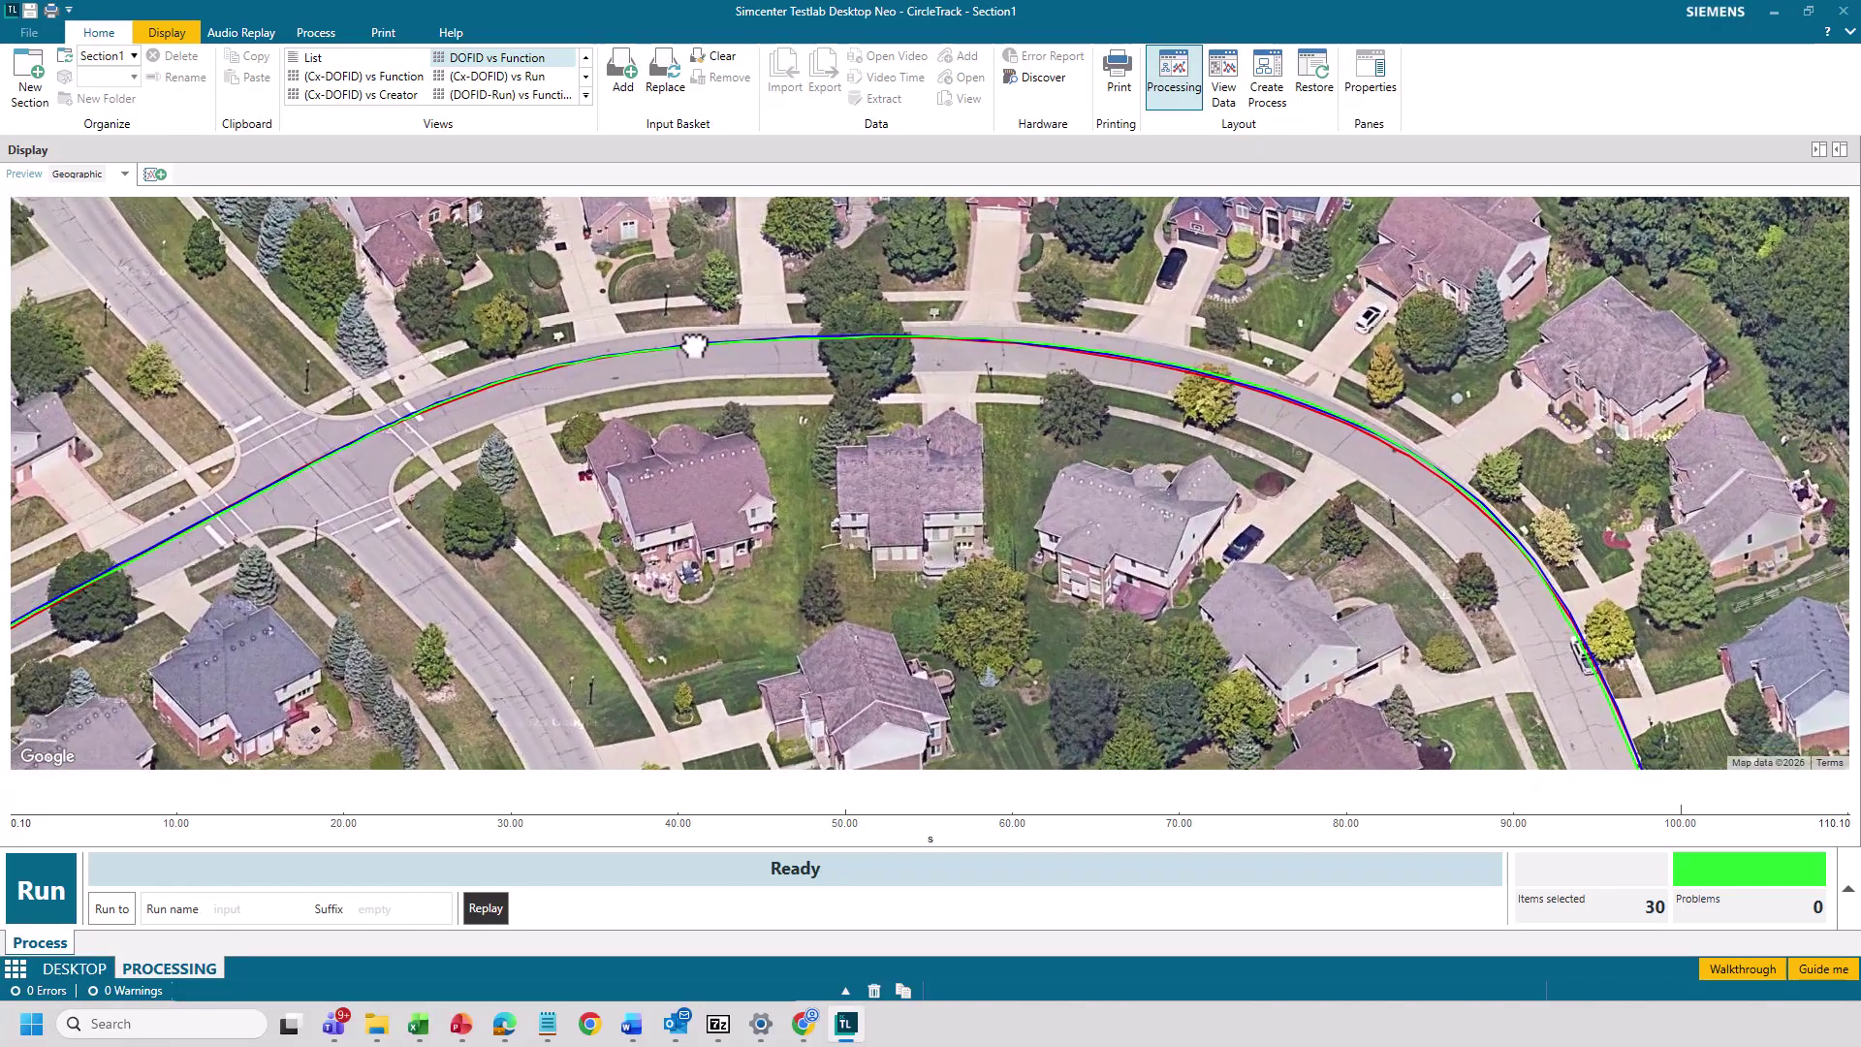
drag(694, 346, 895, 260)
drag(698, 422, 863, 306)
drag(475, 553, 718, 300)
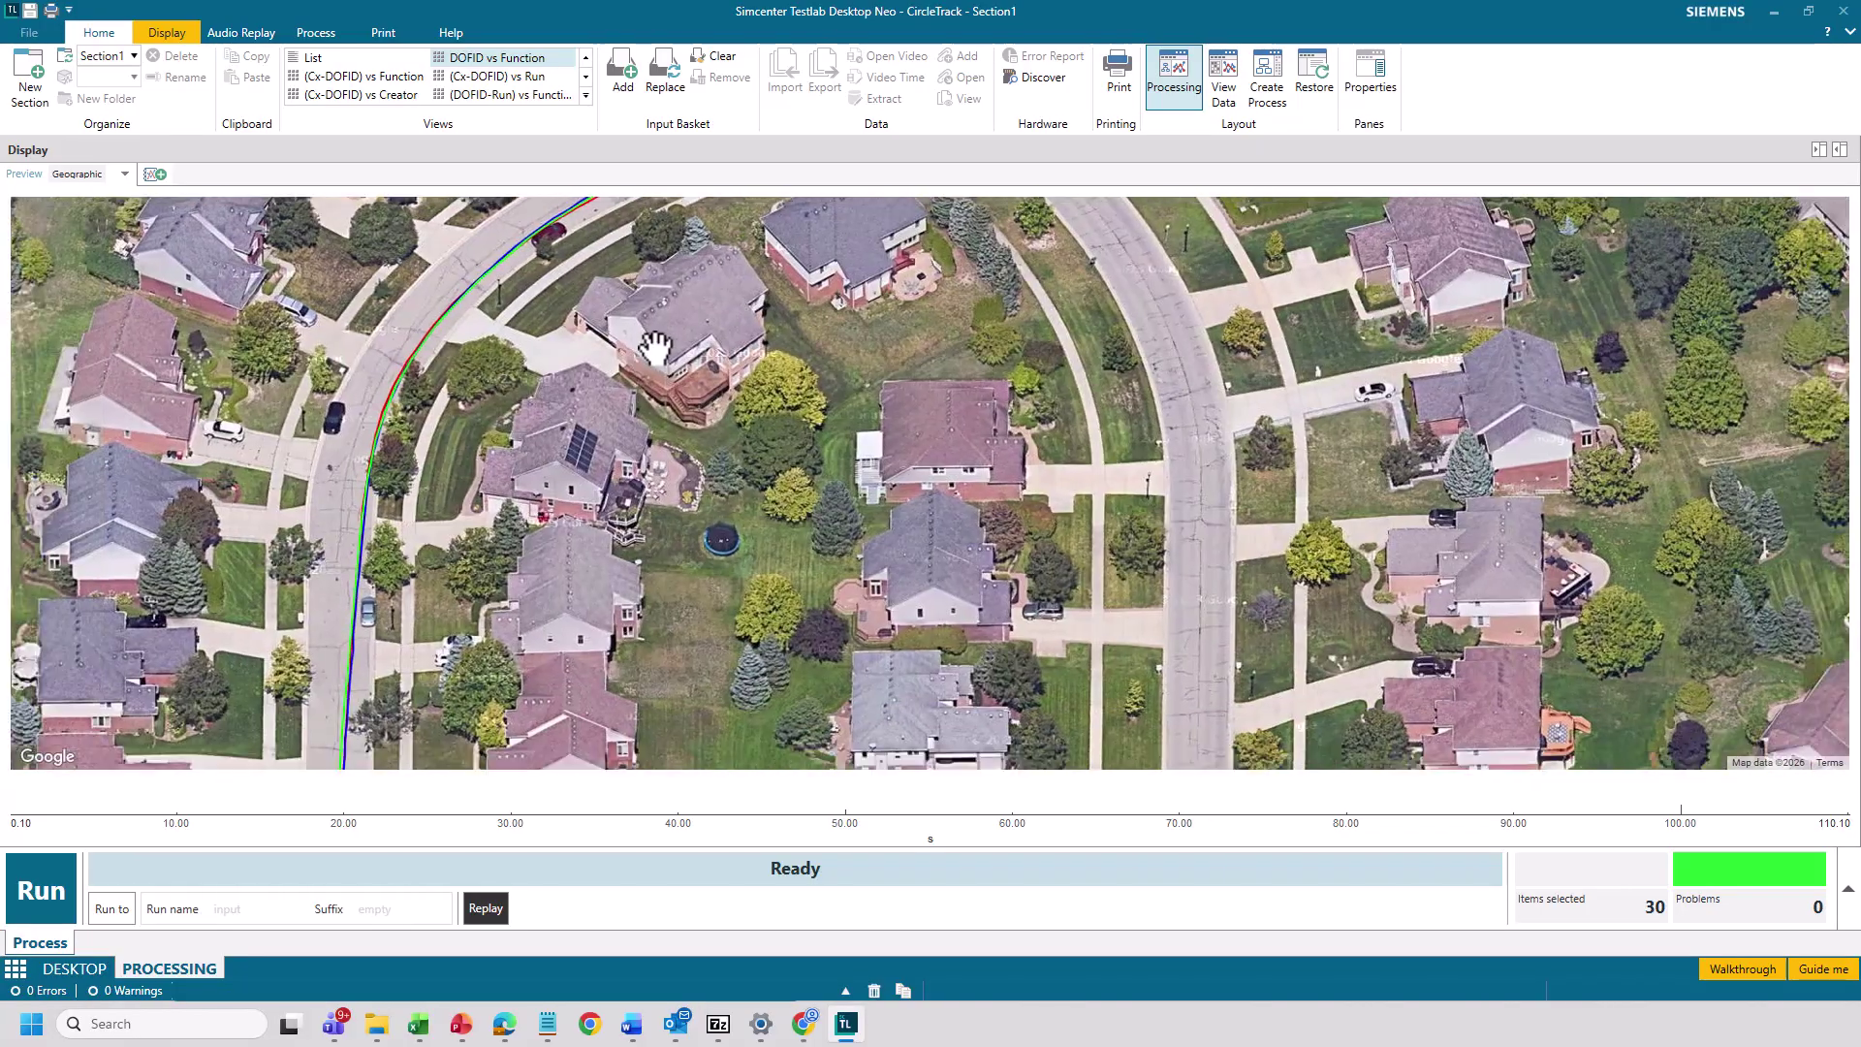
scroll(655, 346, down, 3)
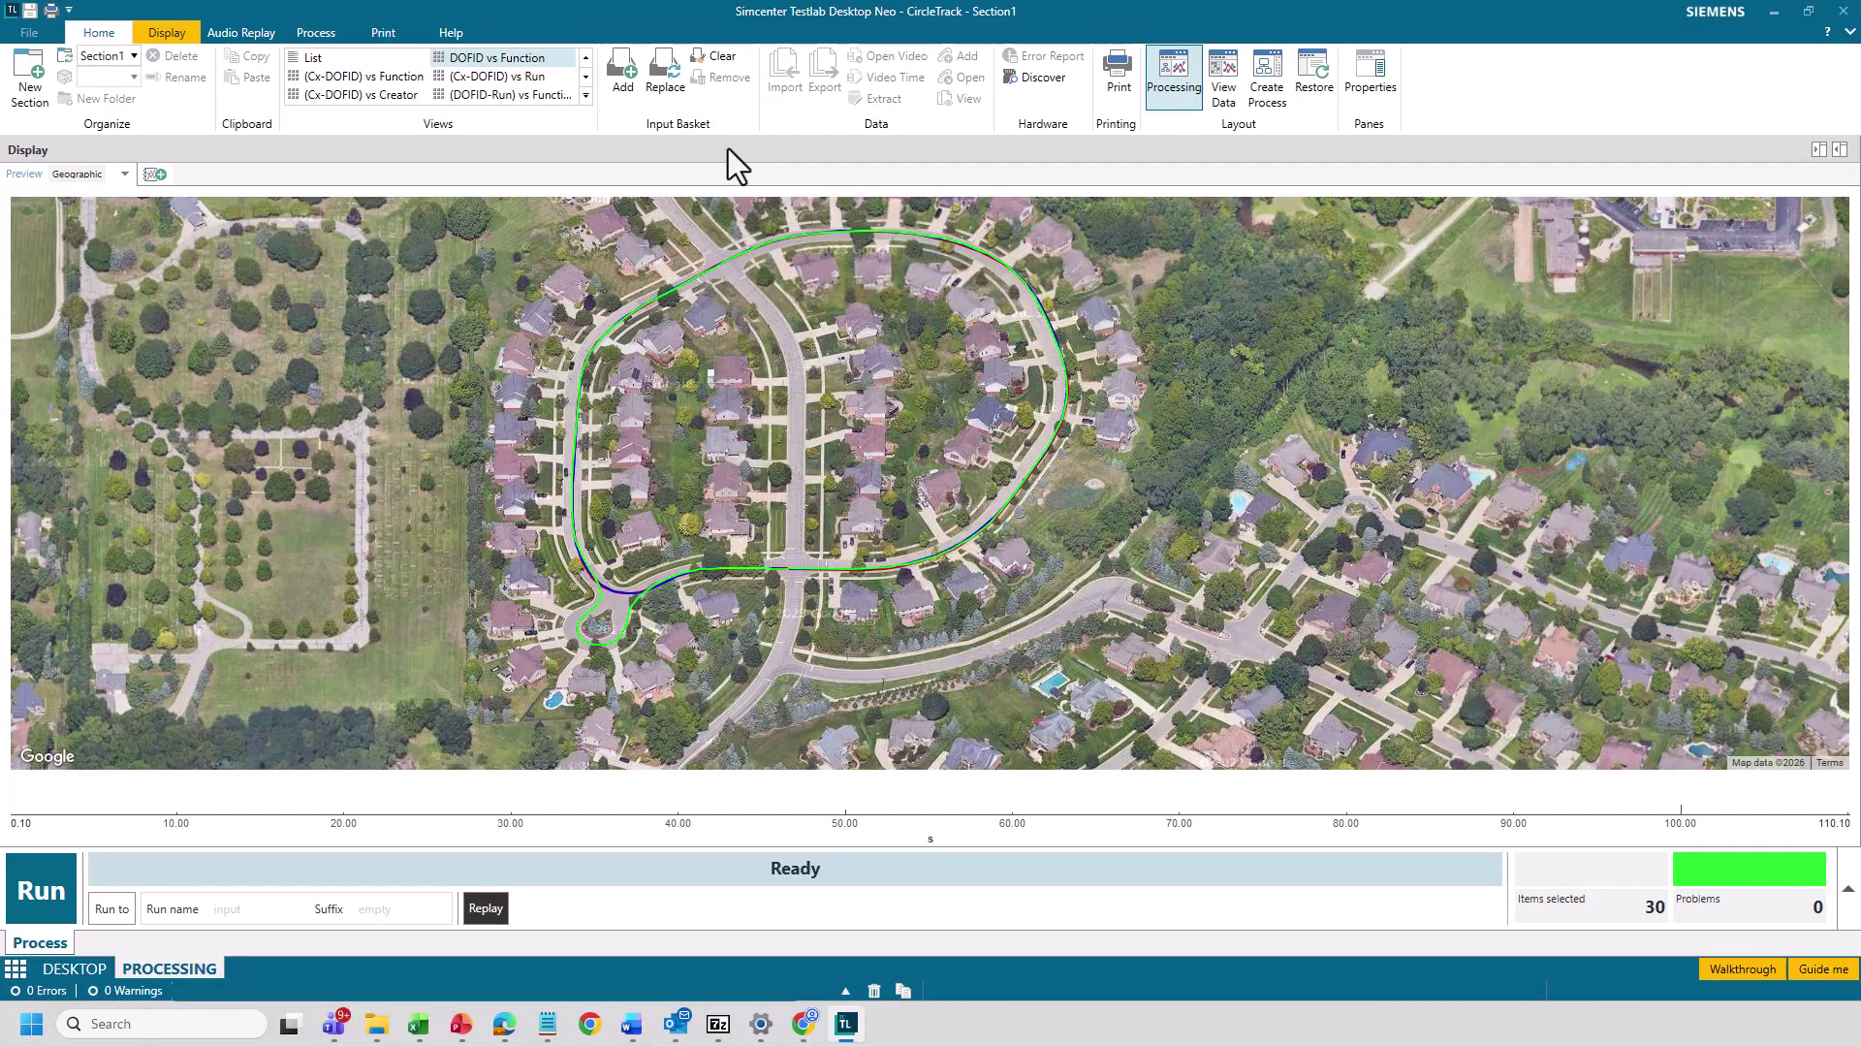
- Restore the display's normal size, plot the basket laps' gps:Speed and Microphone time signals beside the map, and move the curve legend off the speed traces
double_click(729, 149)
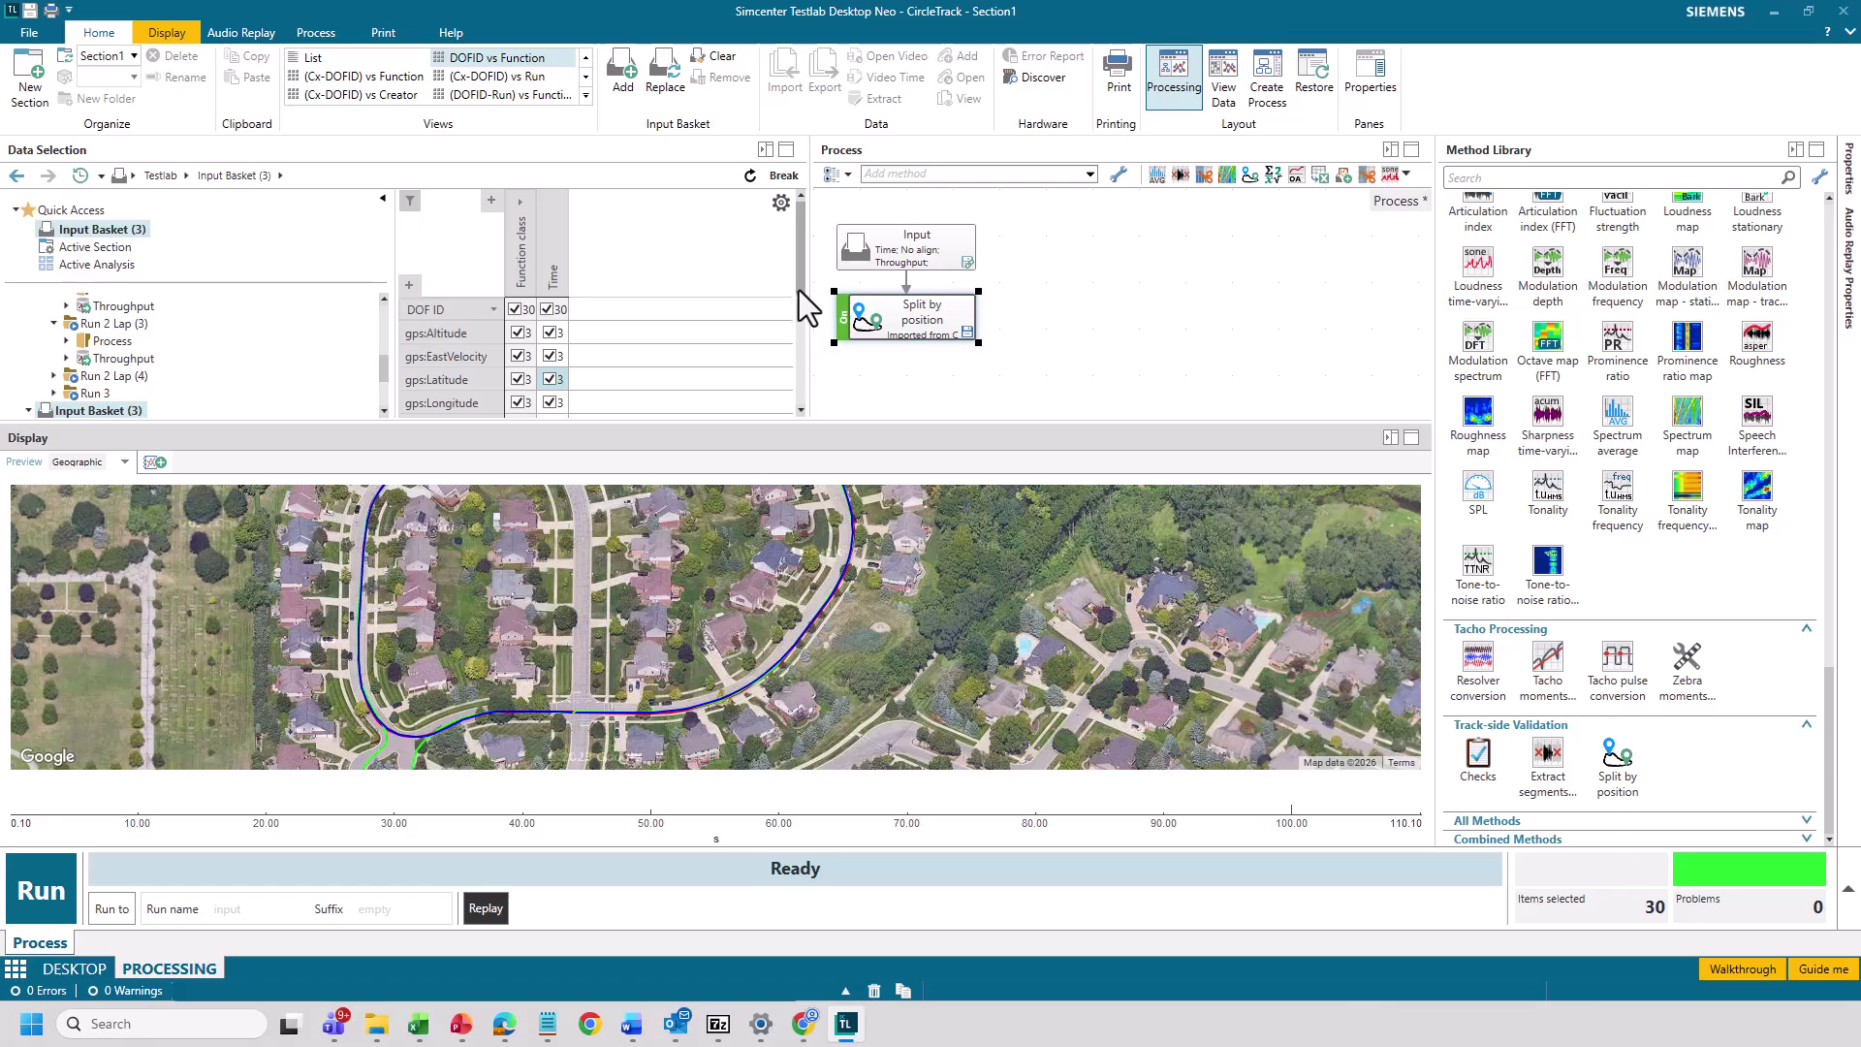
scroll(591, 384, down, 2)
click(560, 380)
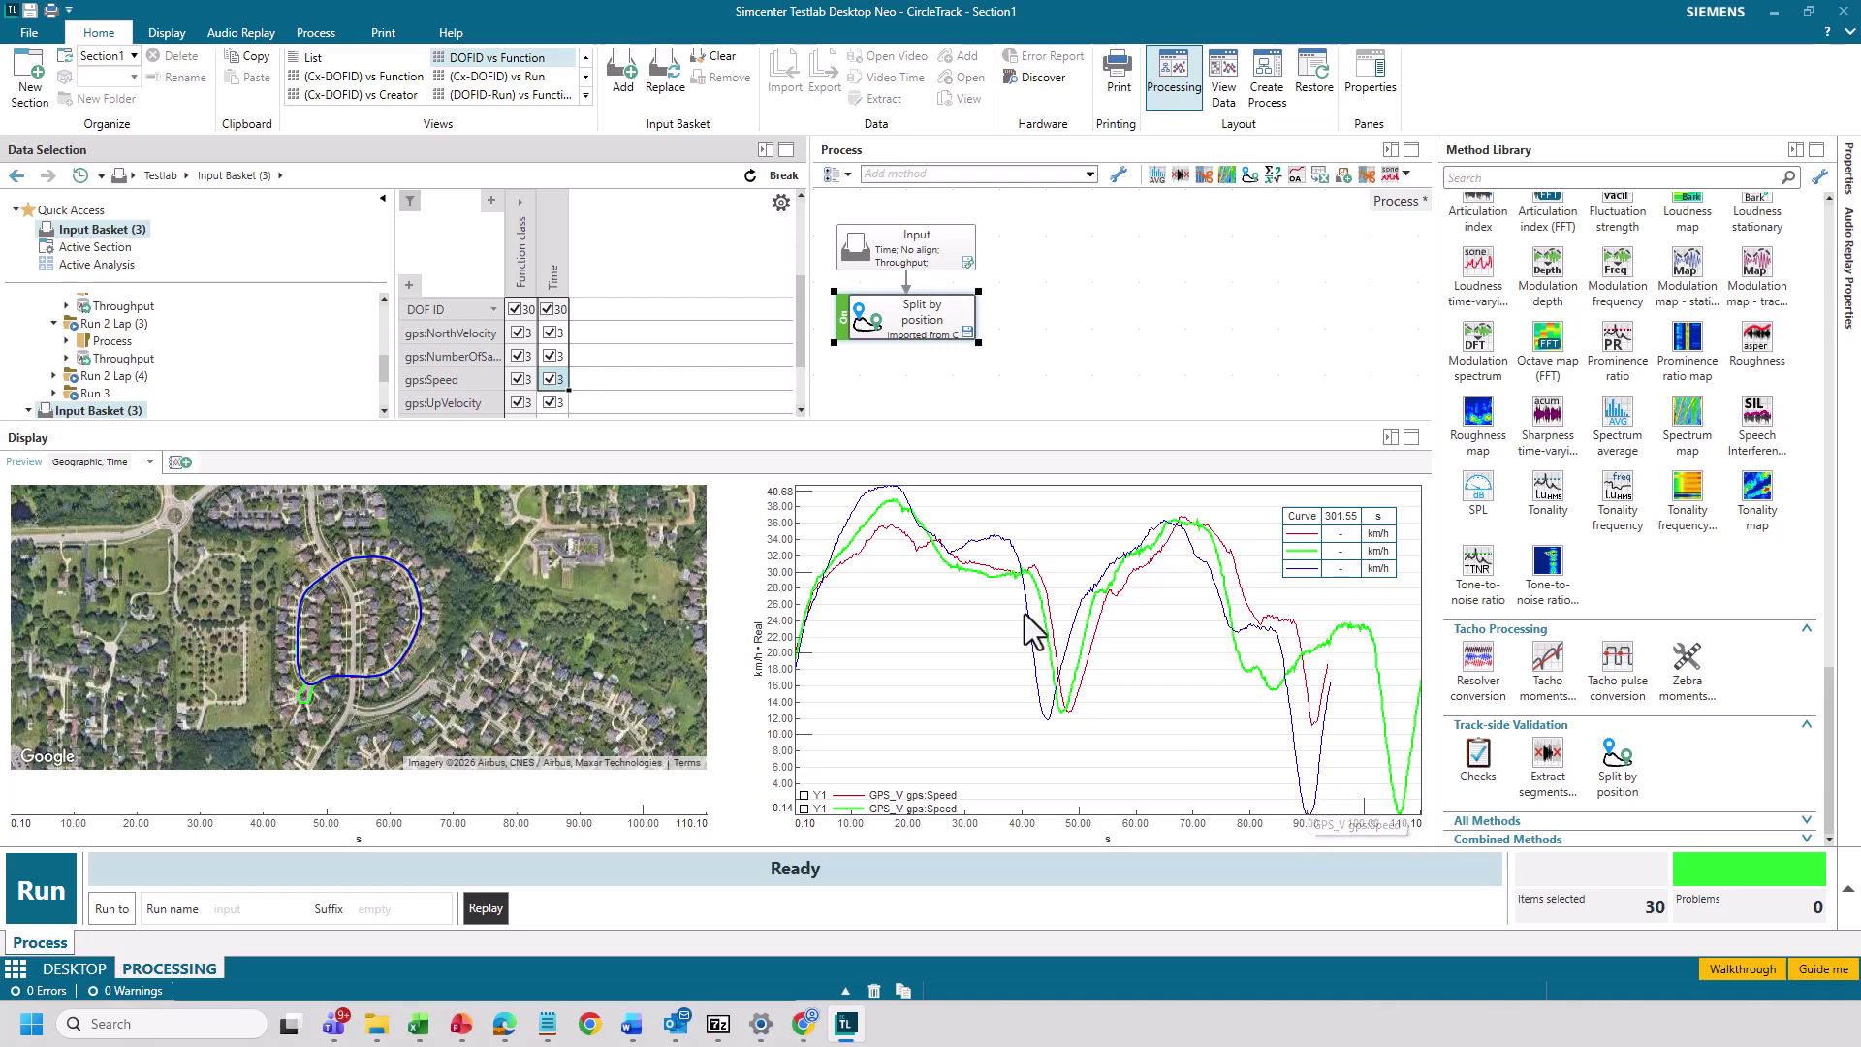
drag(801, 358, 799, 399)
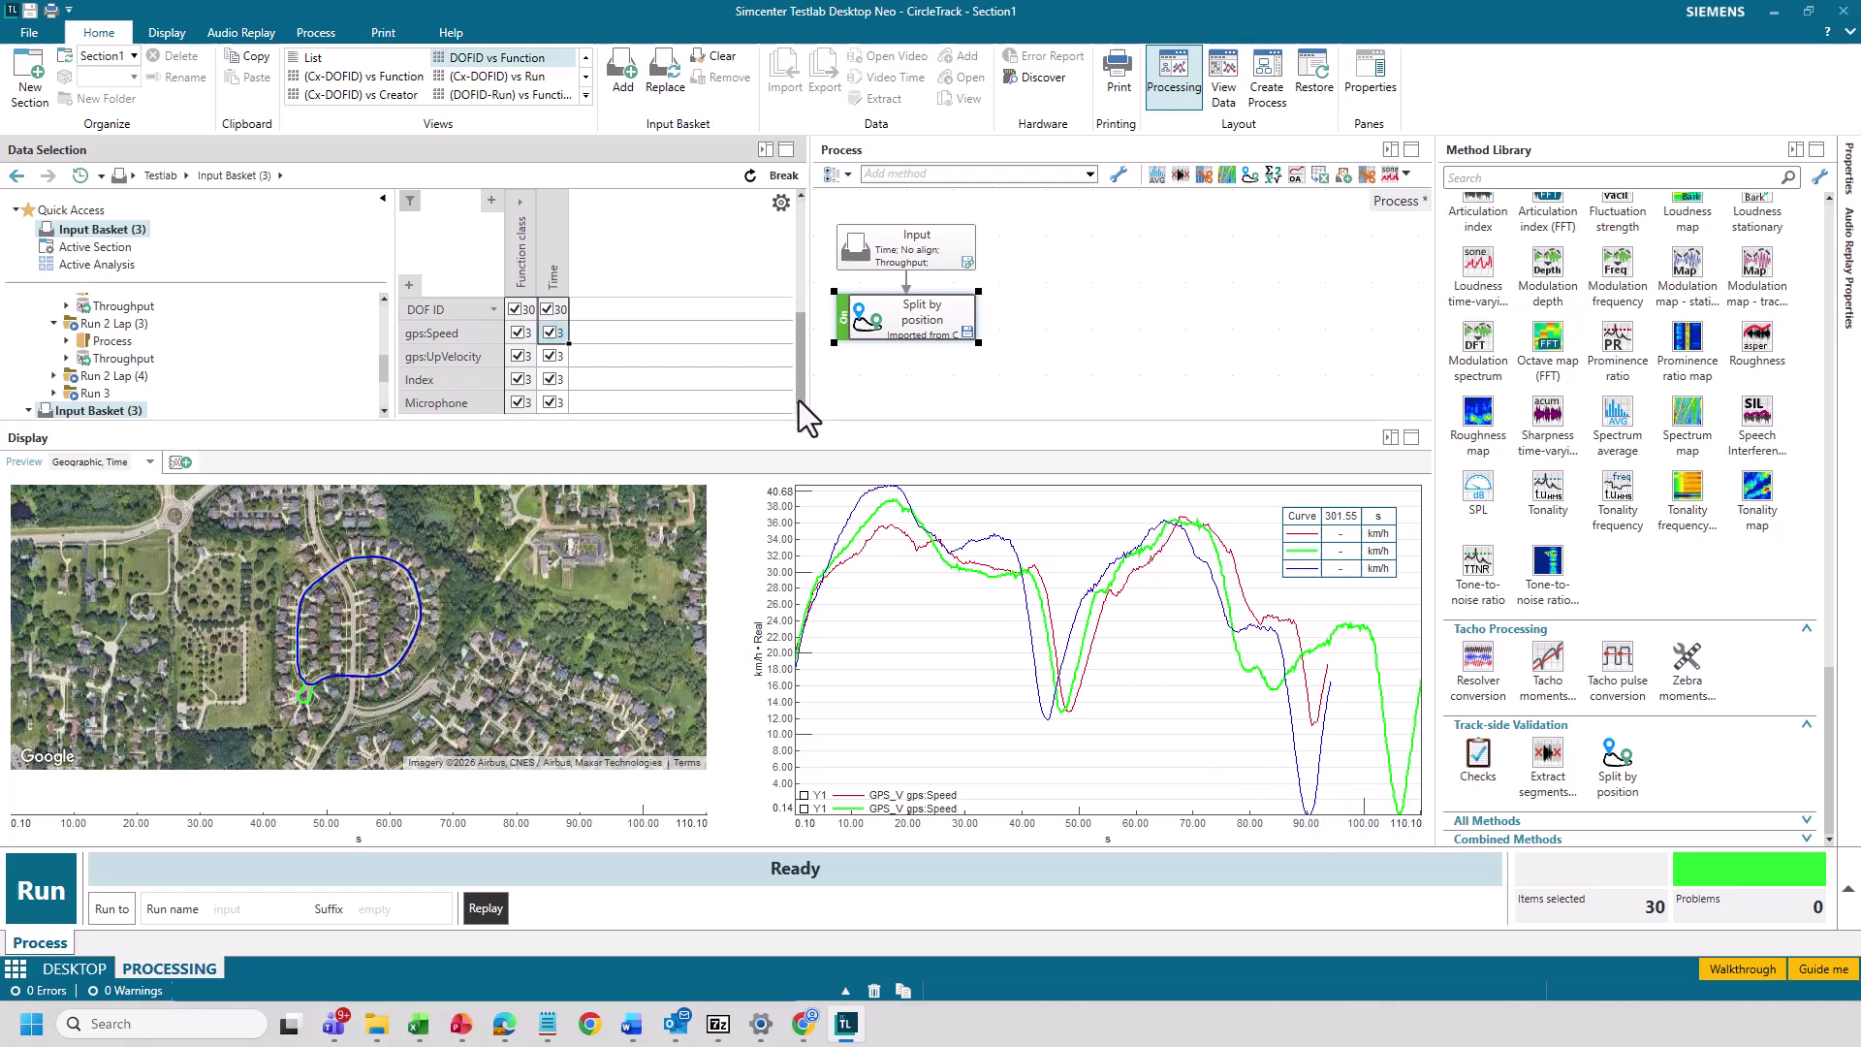
click(561, 405)
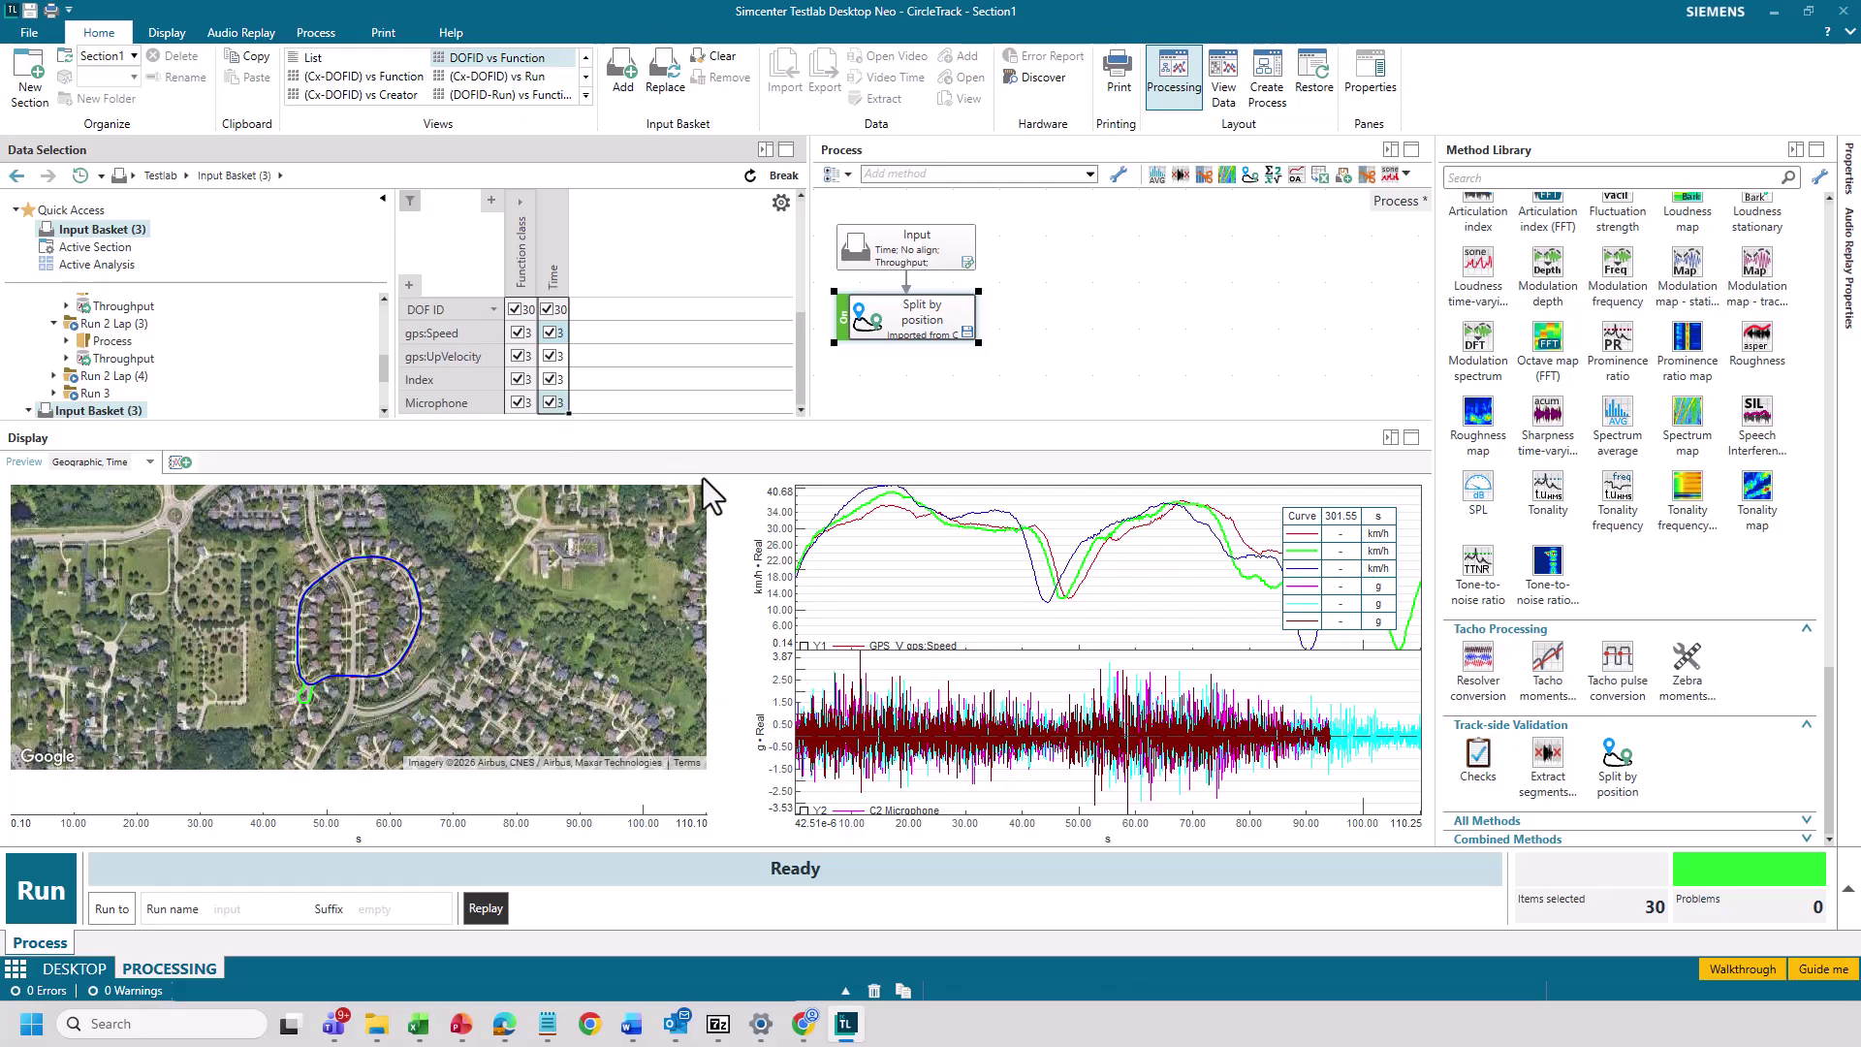
drag(1384, 510, 1411, 619)
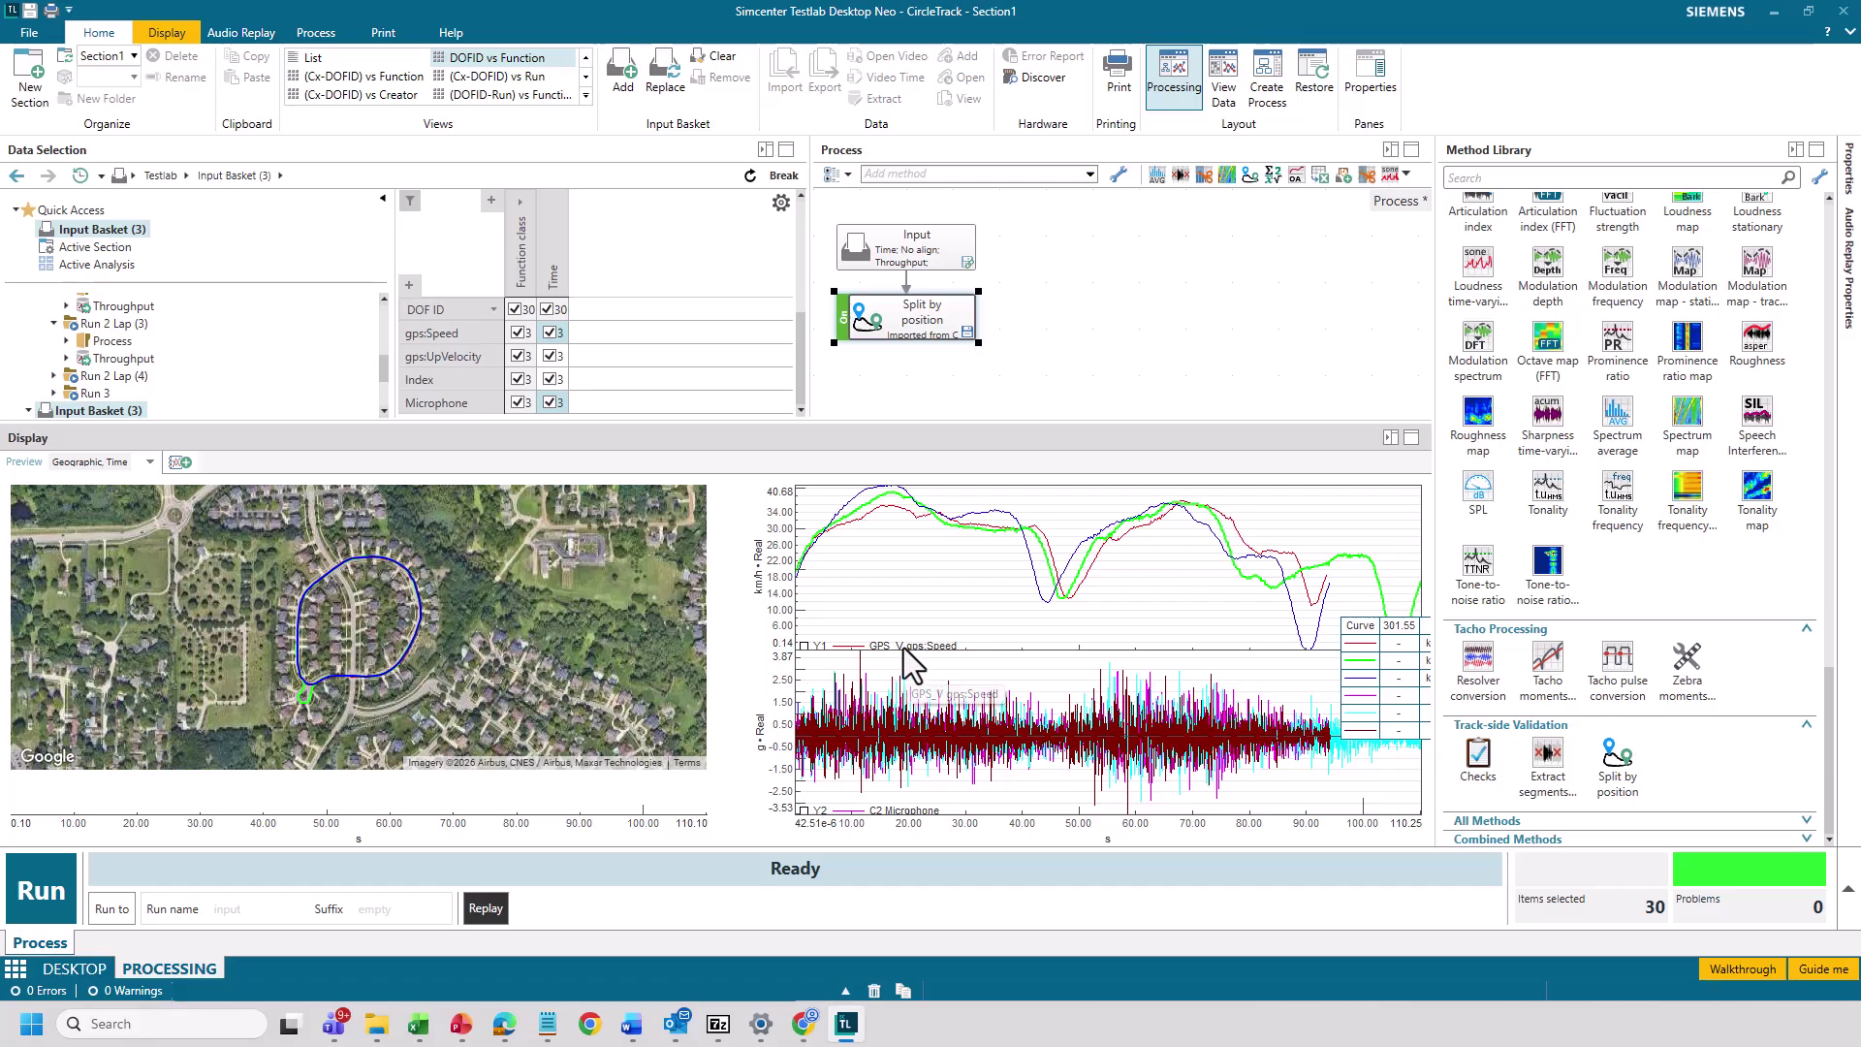
- Add a Spectrum average method to the process and connect the Split by position output to it
drag(1611, 419, 1150, 357)
mouse_move(979, 325)
mouse_down()
mouse_move(1072, 386)
mouse_move(1088, 367)
mouse_up()
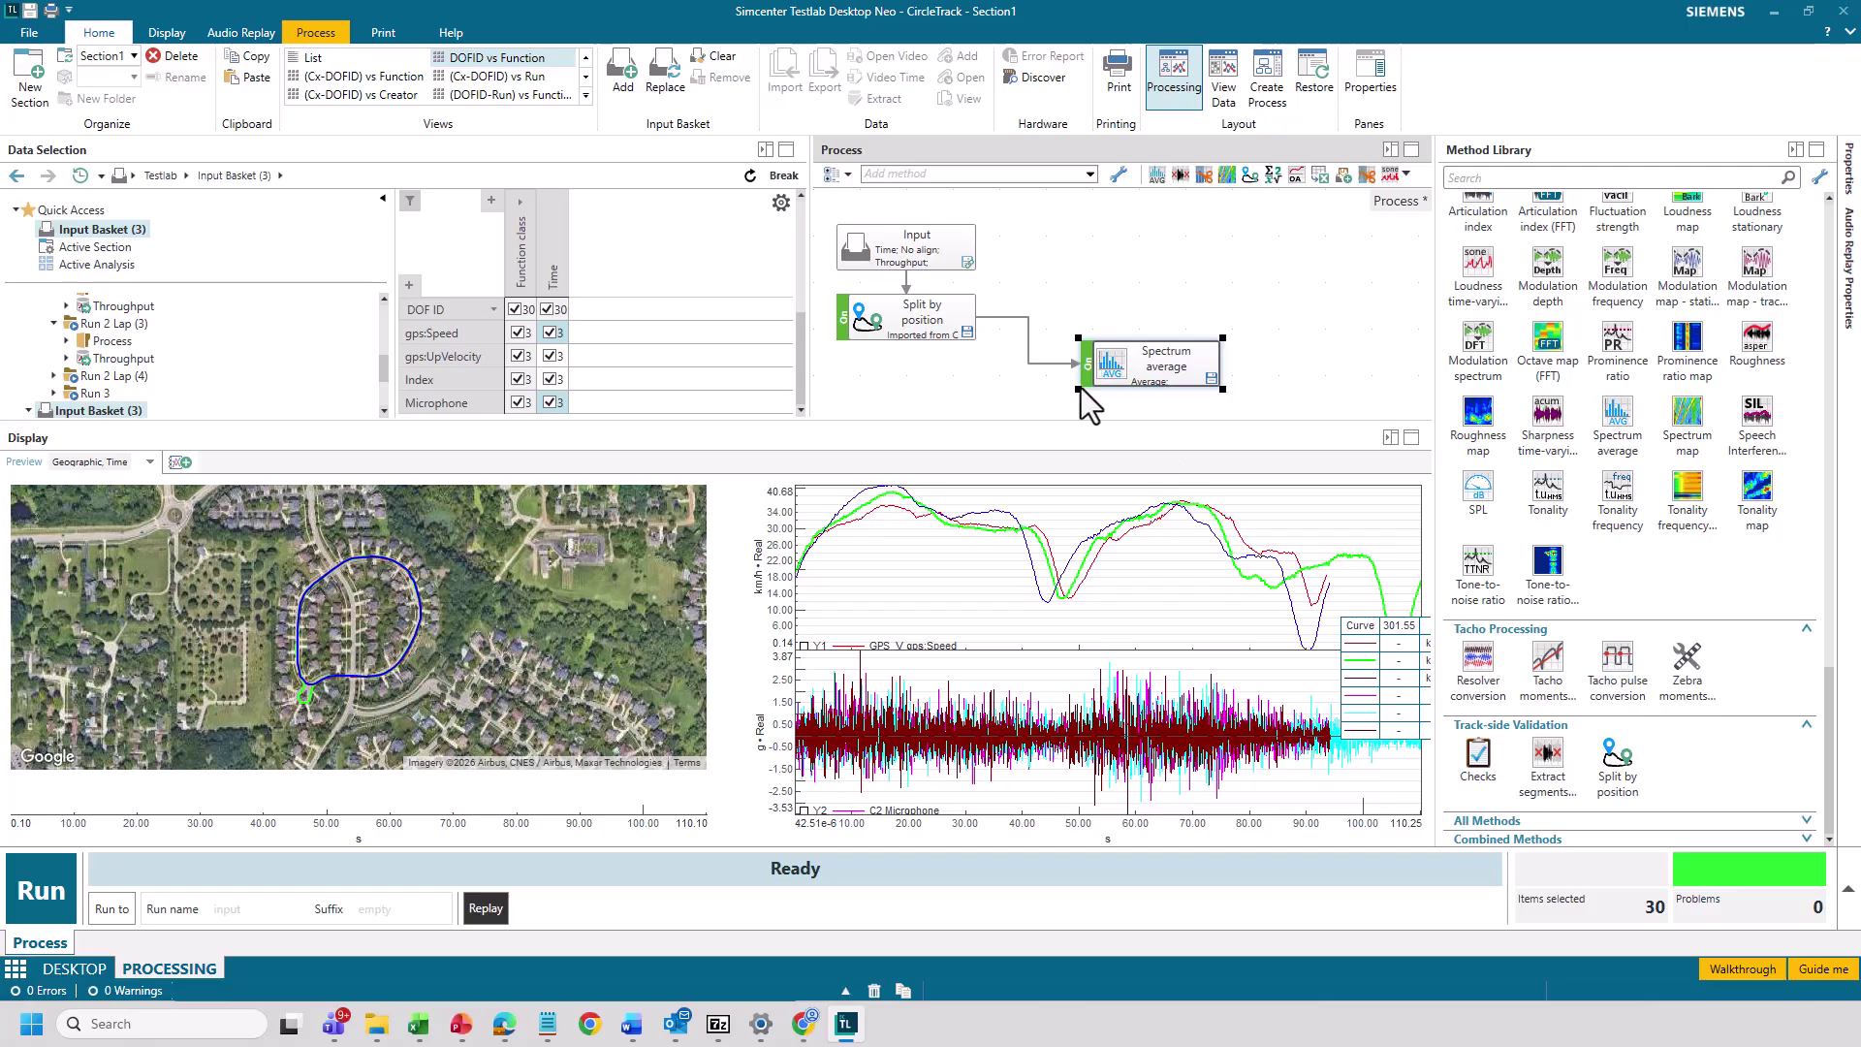